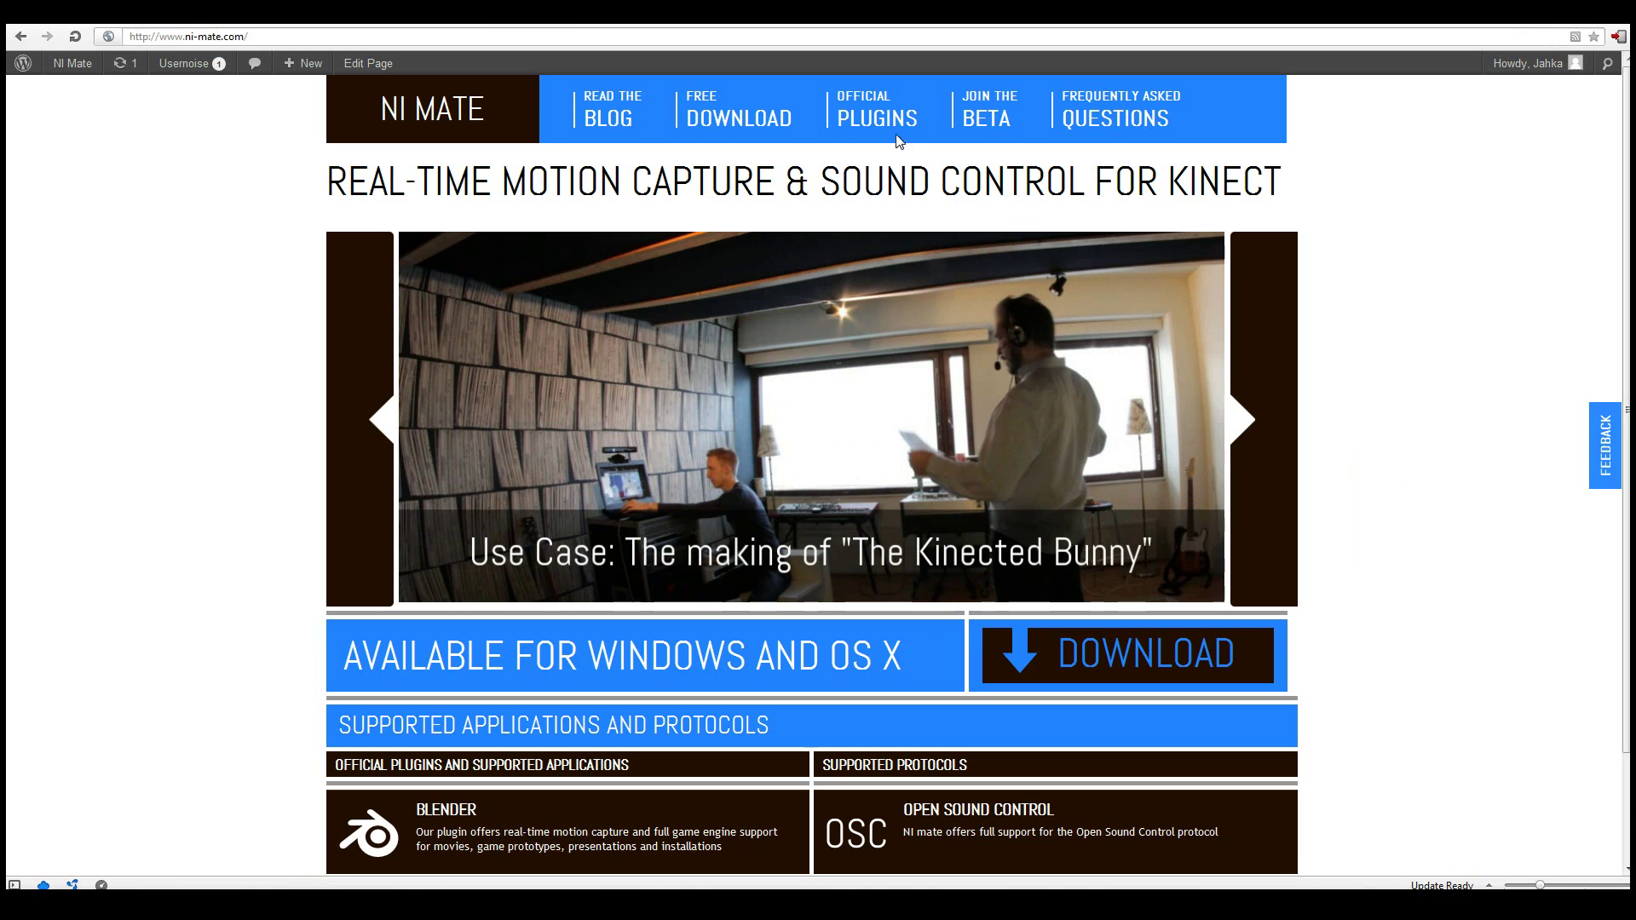
Step: Go to the NI MATE AND BLENDER page through the OFFICIAL PLUGINS link
{"action": "left_click", "coordinate": [879, 114]}
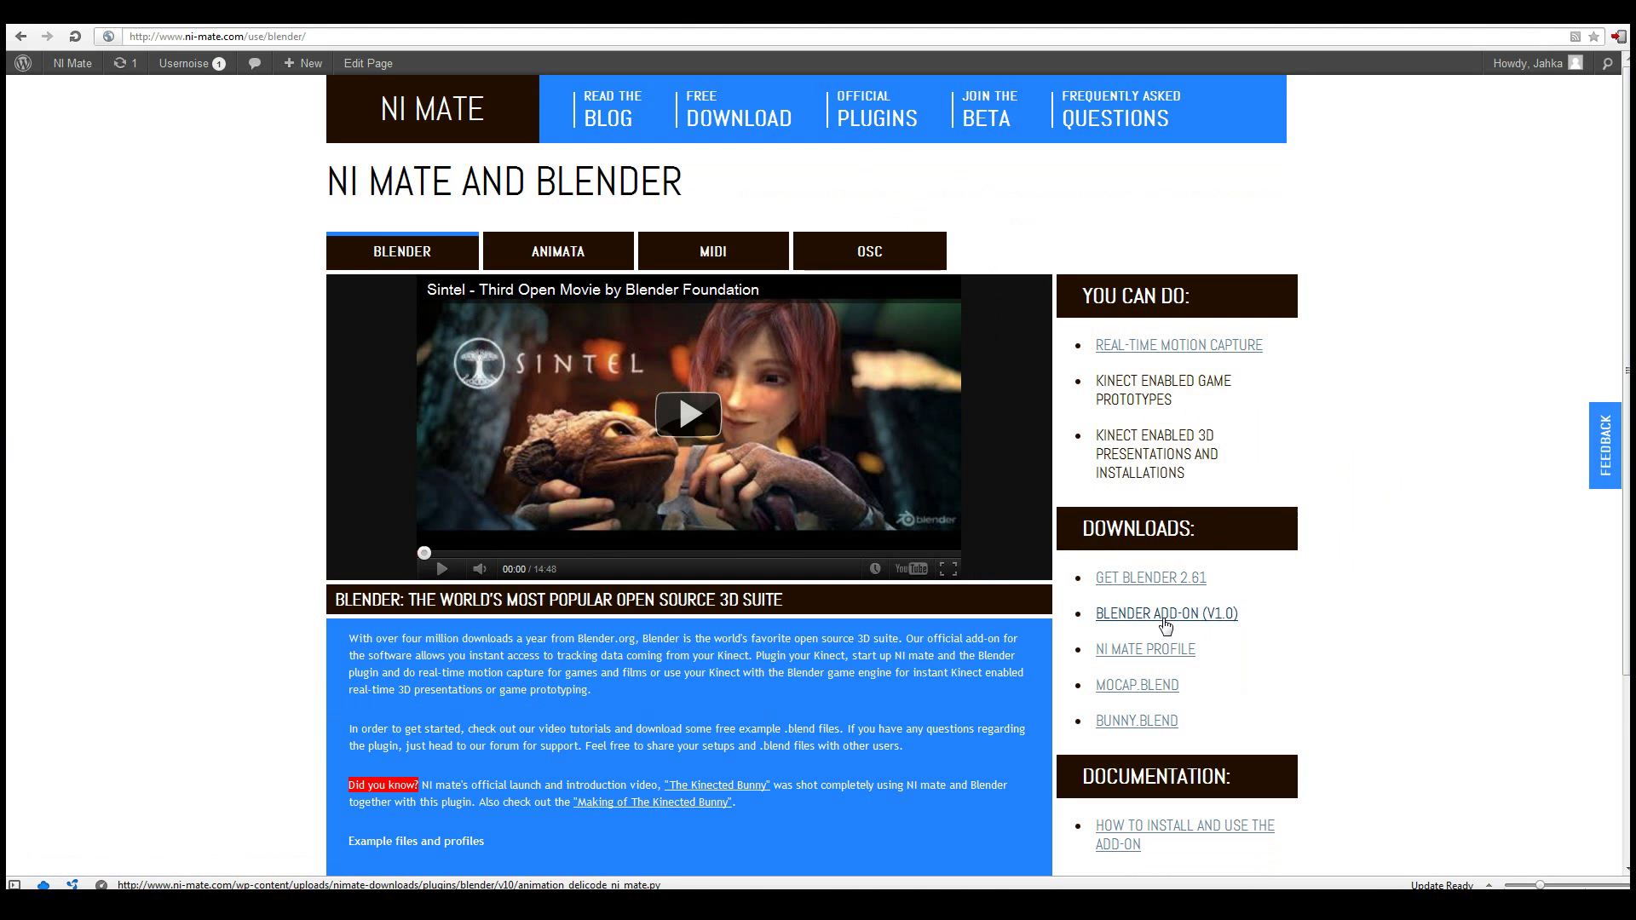
Step: Save the Blender add-on script to the desktop
{"action": "left_click", "coordinate": [1174, 617]}
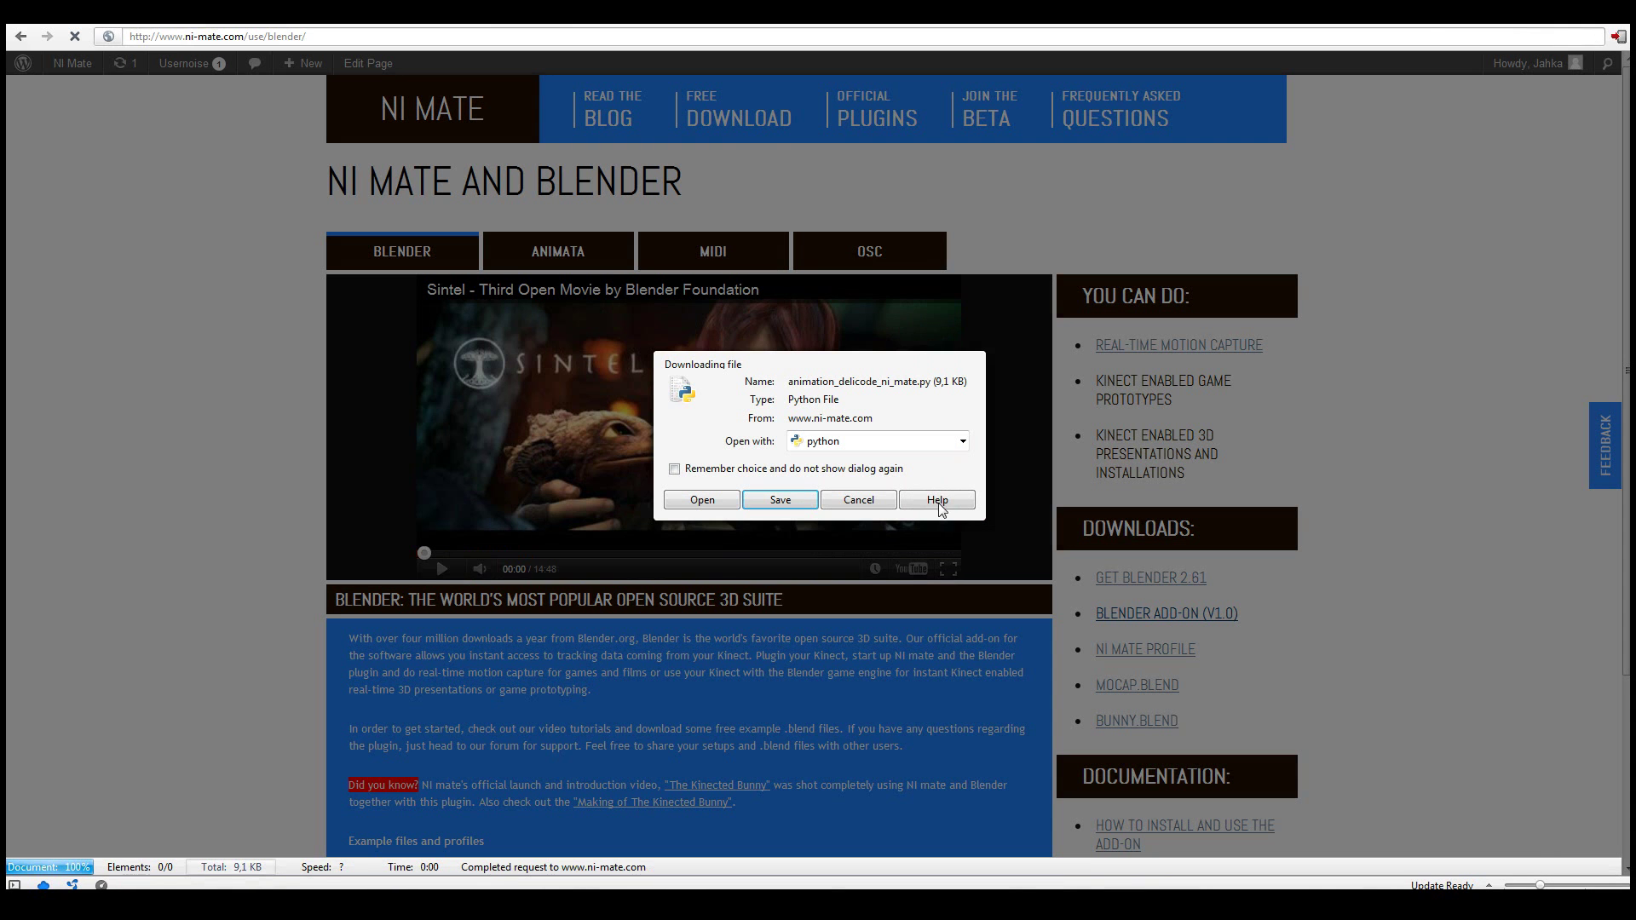
{"action": "left_click", "coordinate": [776, 501]}
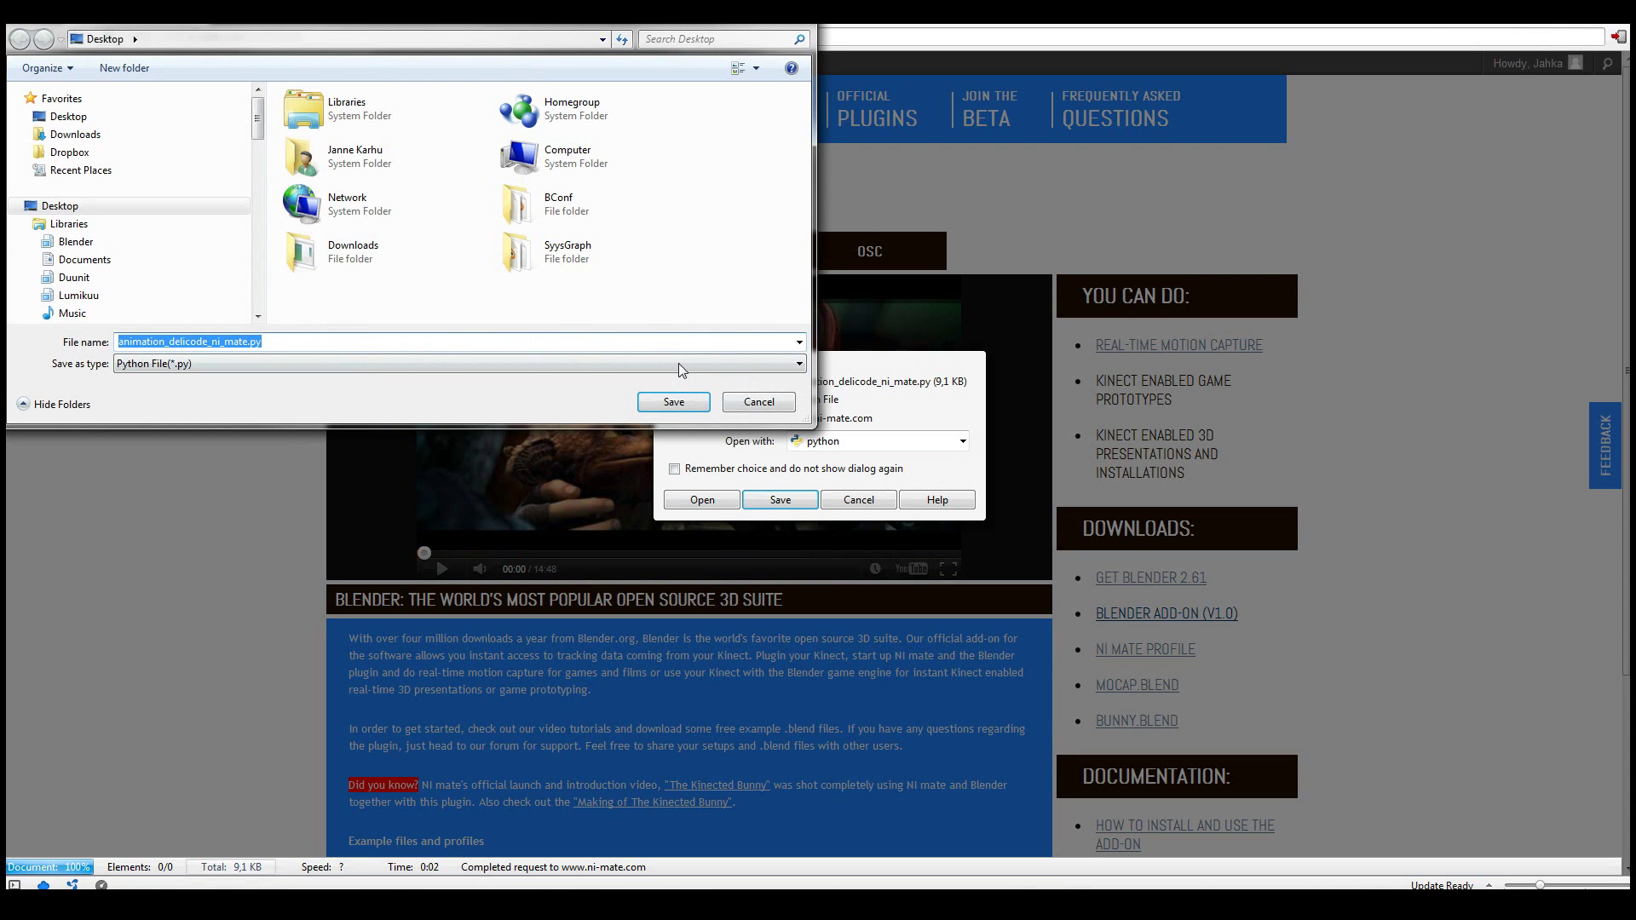
{"action": "left_click", "coordinate": [671, 399]}
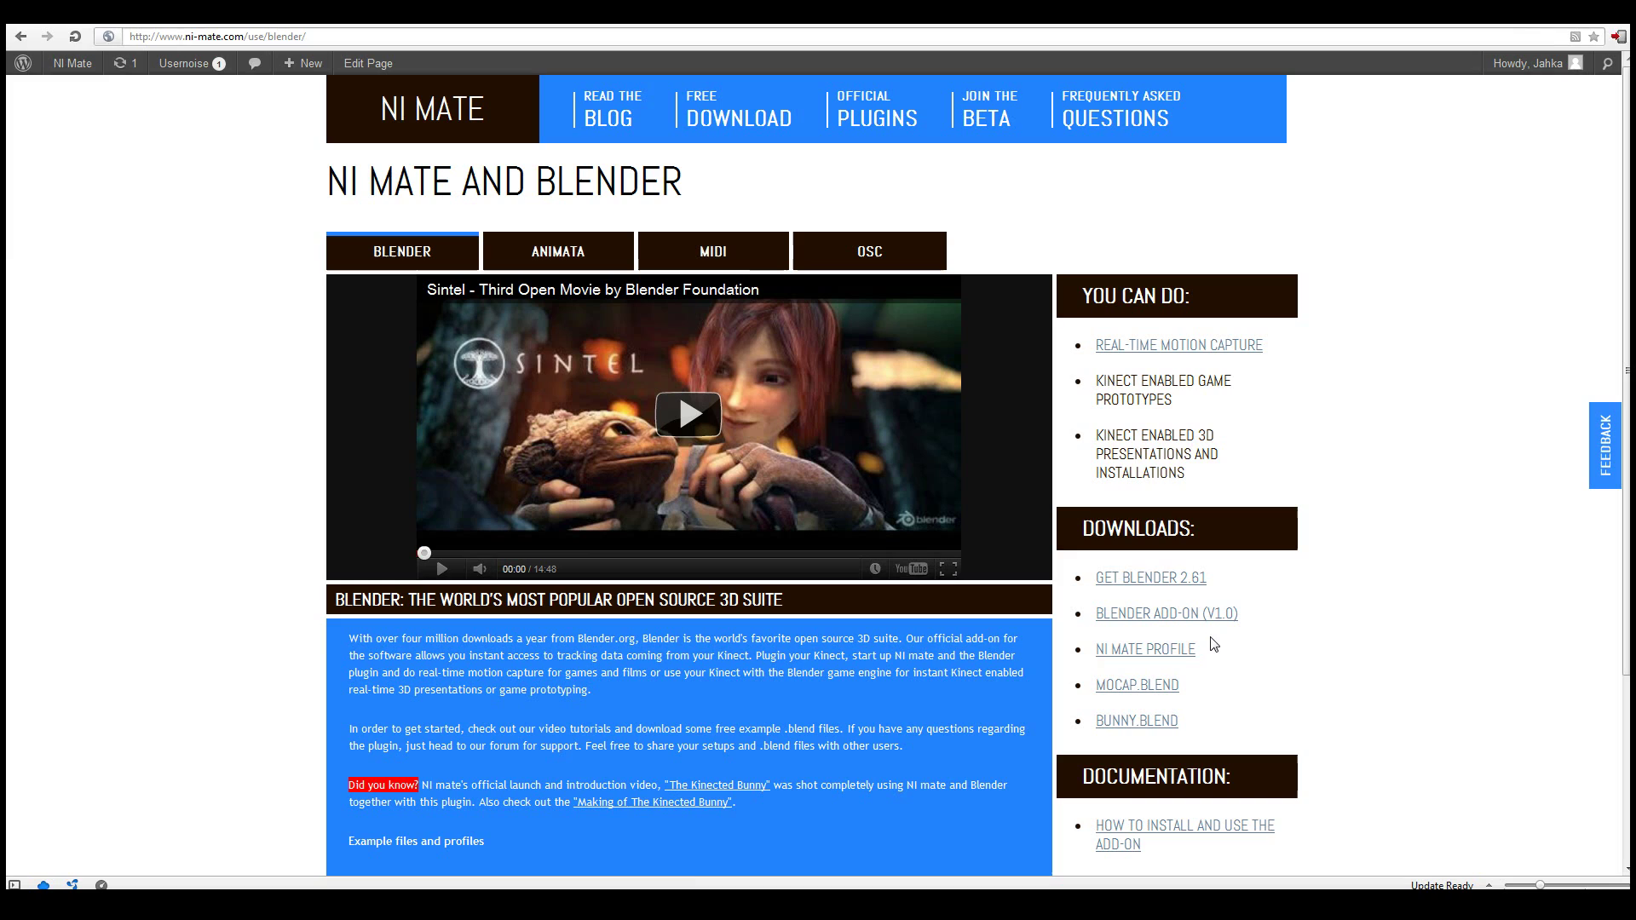
Step: Save the NI mate profile to the desktop with Save Linked Content As
{"action": "right_click", "coordinate": [1146, 649]}
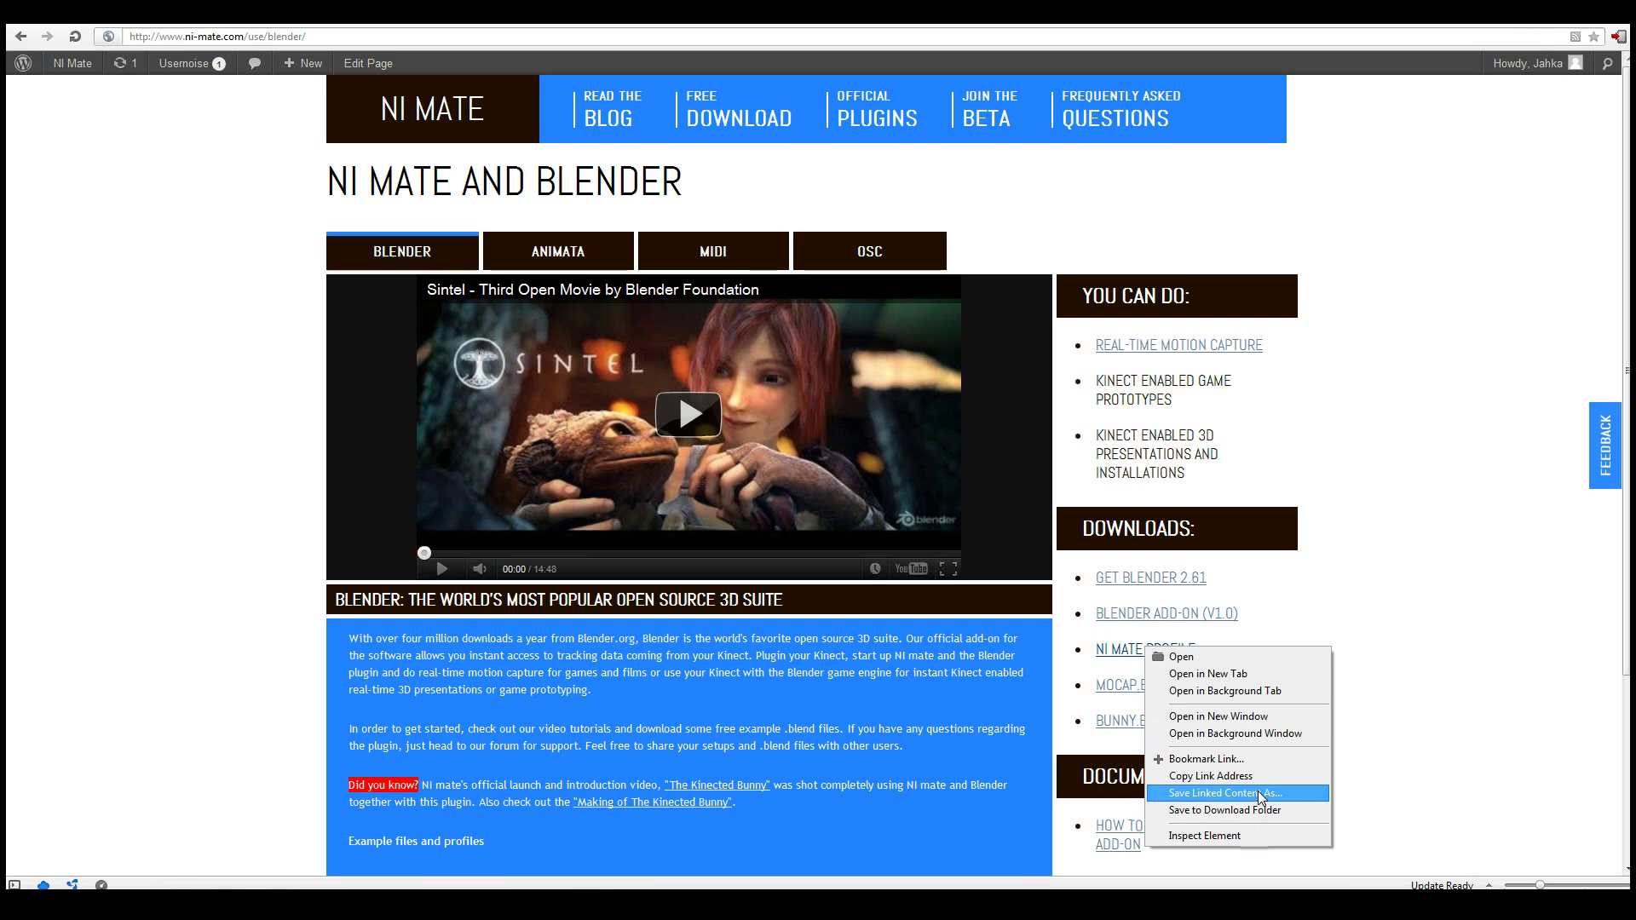
{"action": "left_click", "coordinate": [1363, 712]}
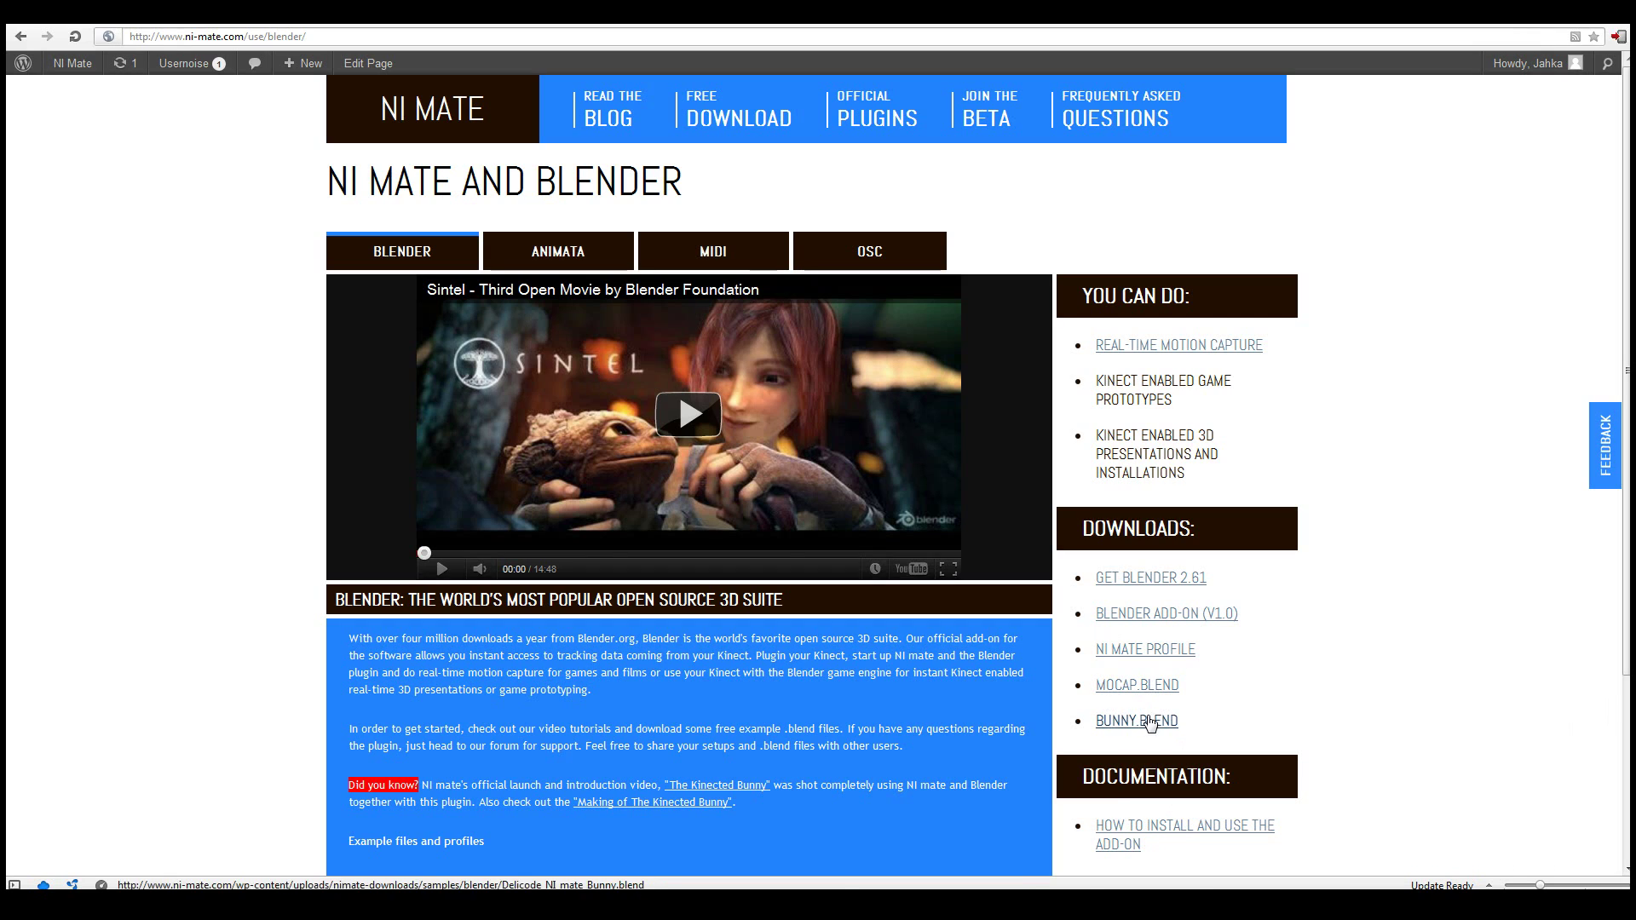
{"action": "right_click", "coordinate": [1165, 651]}
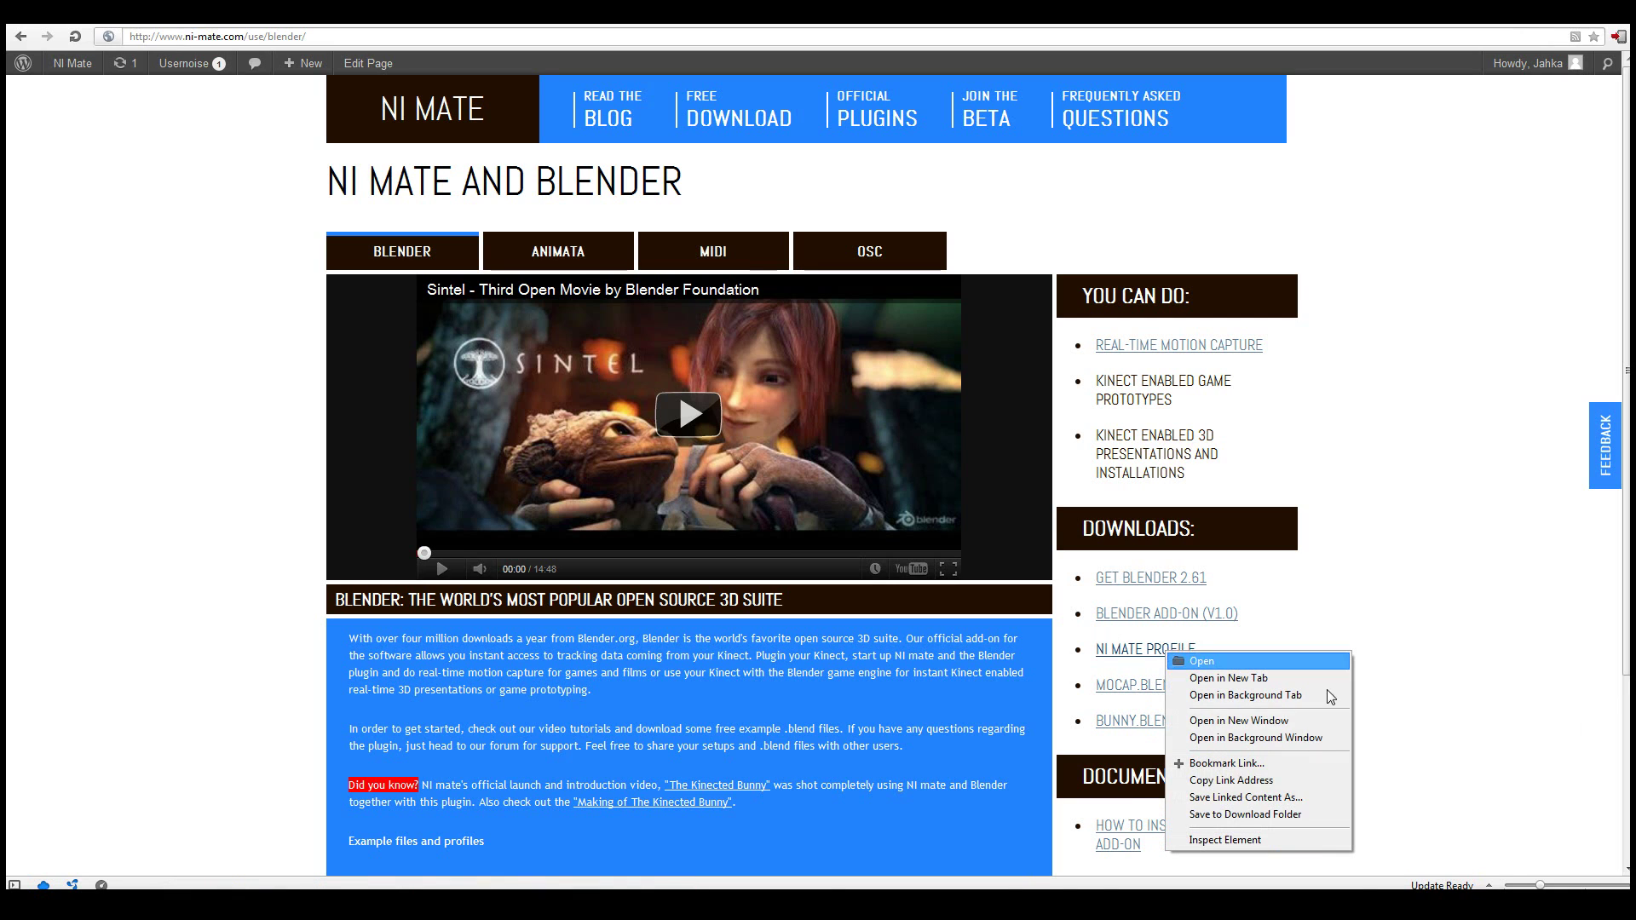
{"action": "left_click", "coordinate": [1246, 797]}
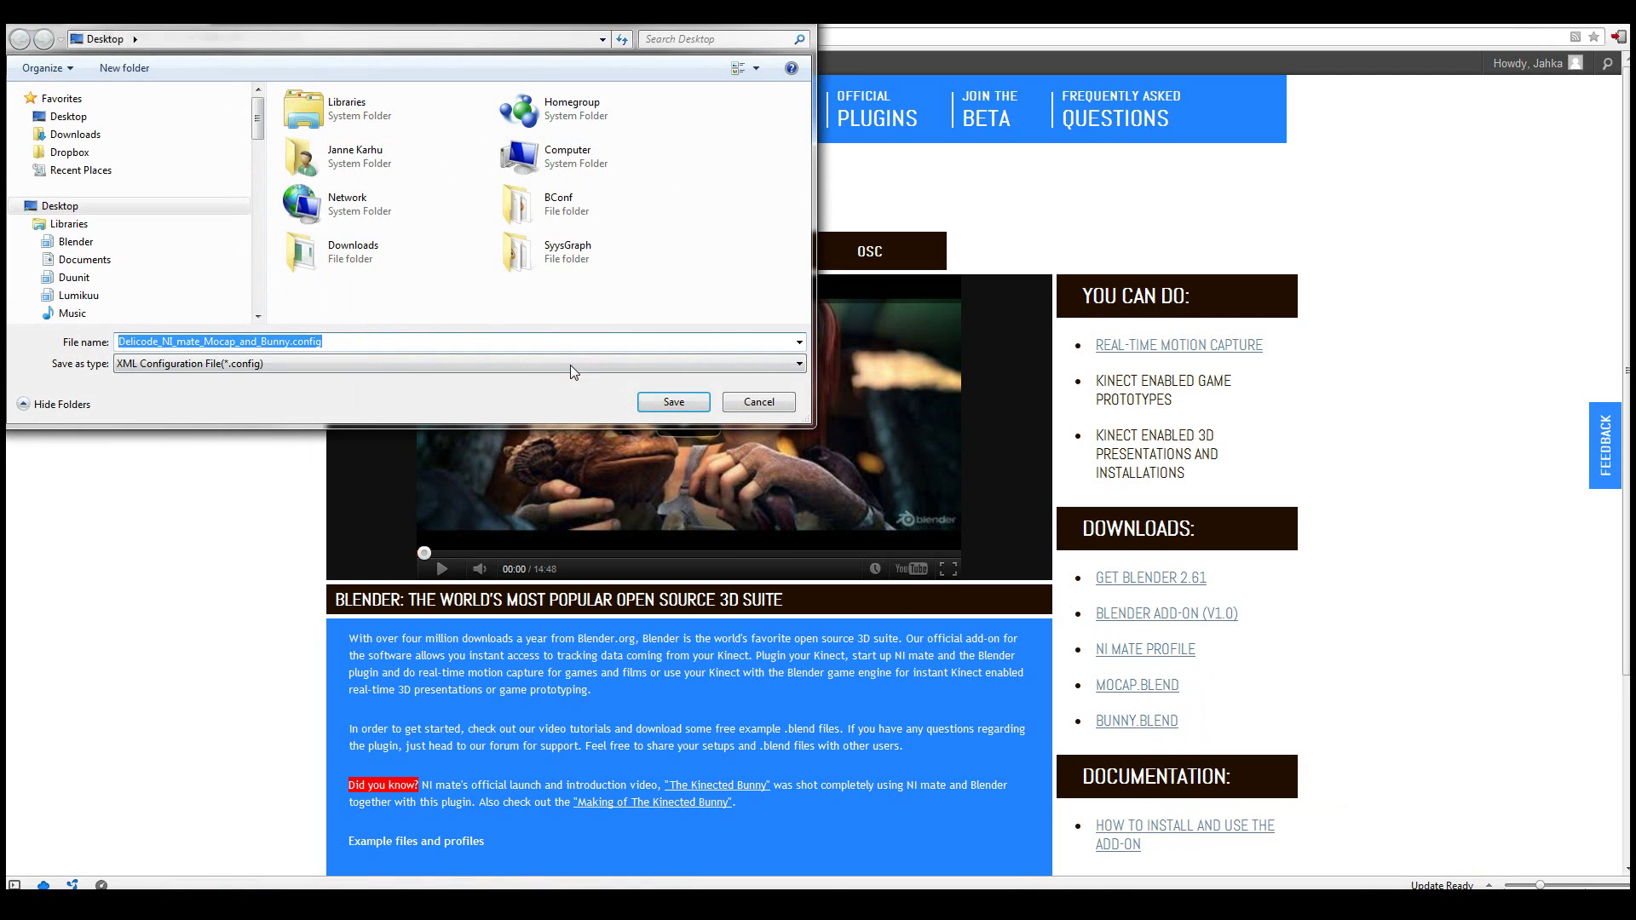
{"action": "left_click", "coordinate": [673, 401]}
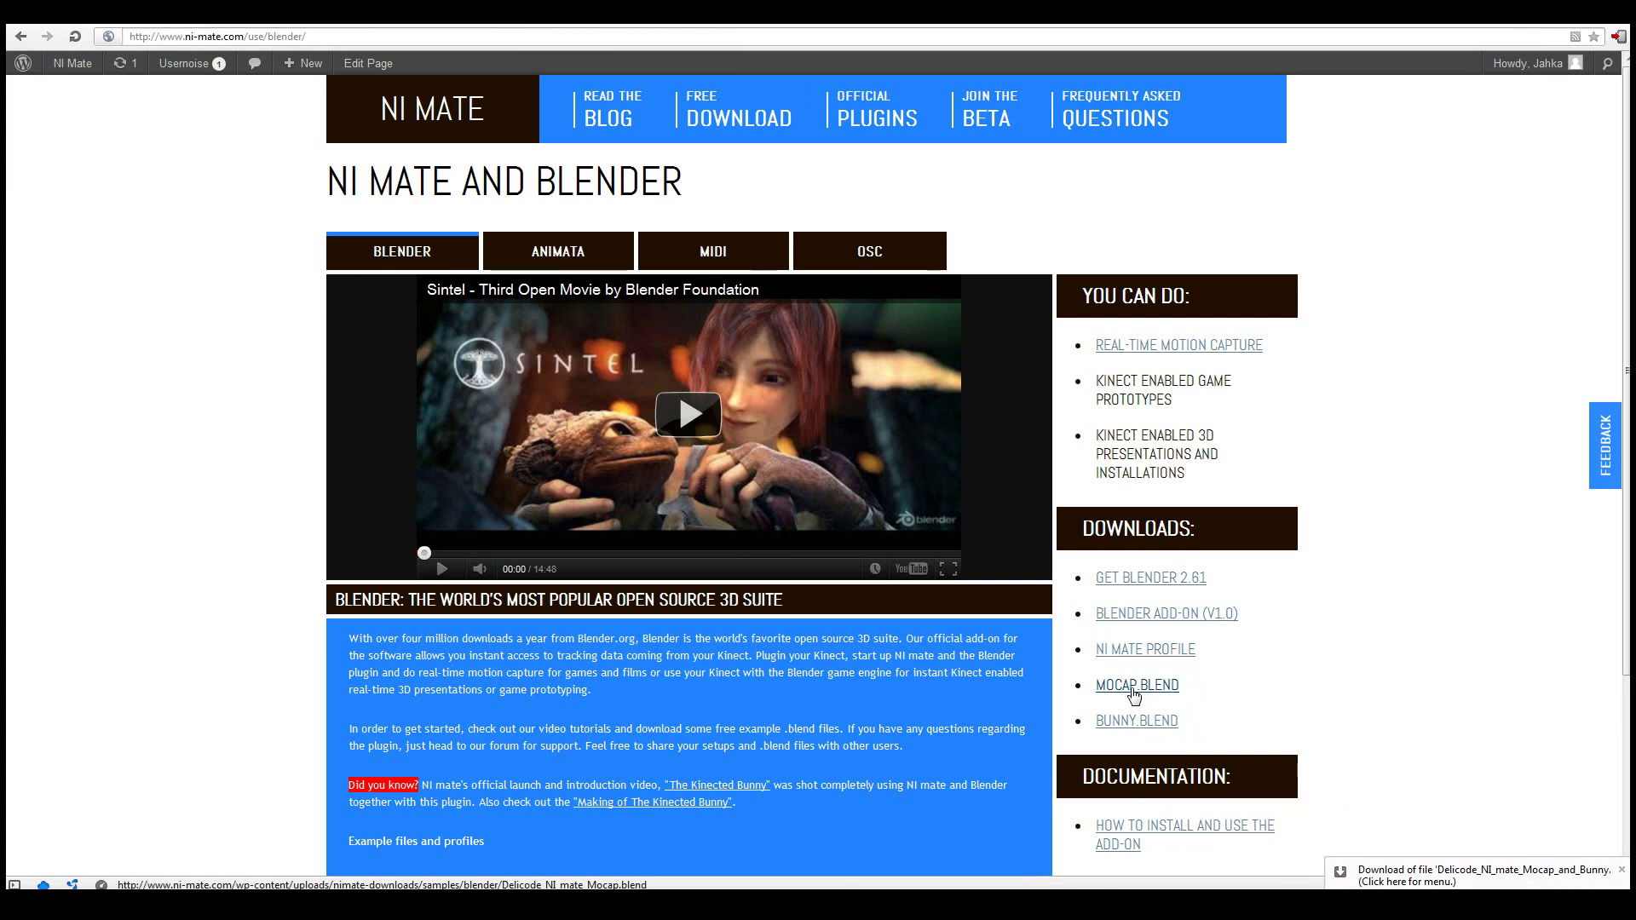
Step: Save the Delicode_NI_mate_Mocap.blend example to the desktop
{"action": "left_click", "coordinate": [1133, 689]}
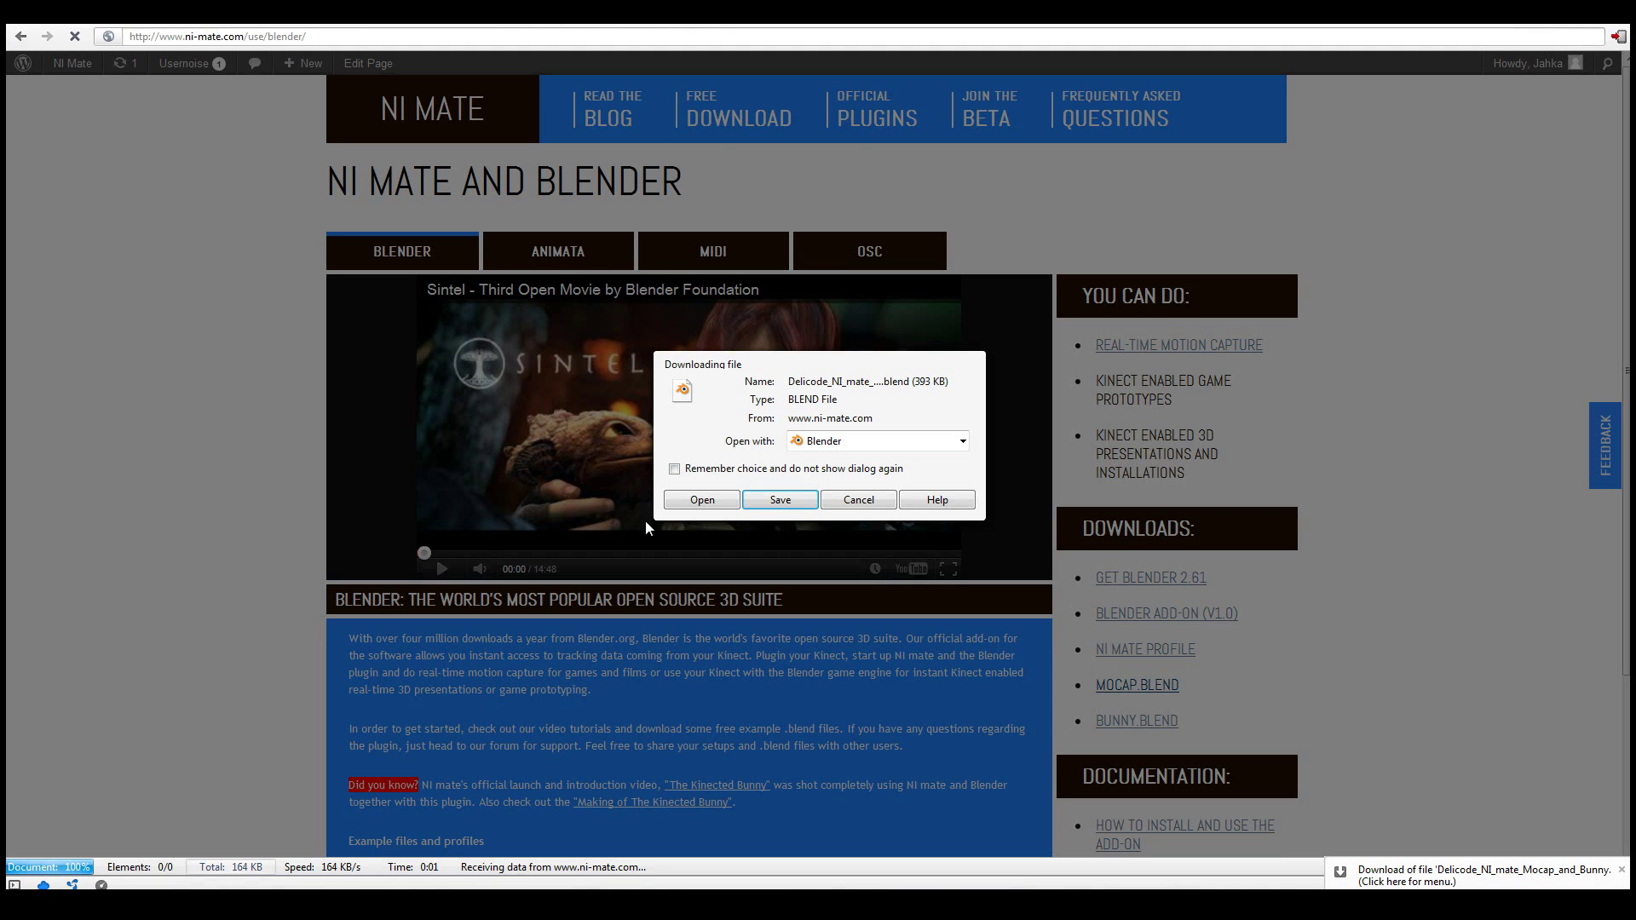
{"action": "left_click", "coordinate": [790, 505]}
{"action": "left_click", "coordinate": [673, 401]}
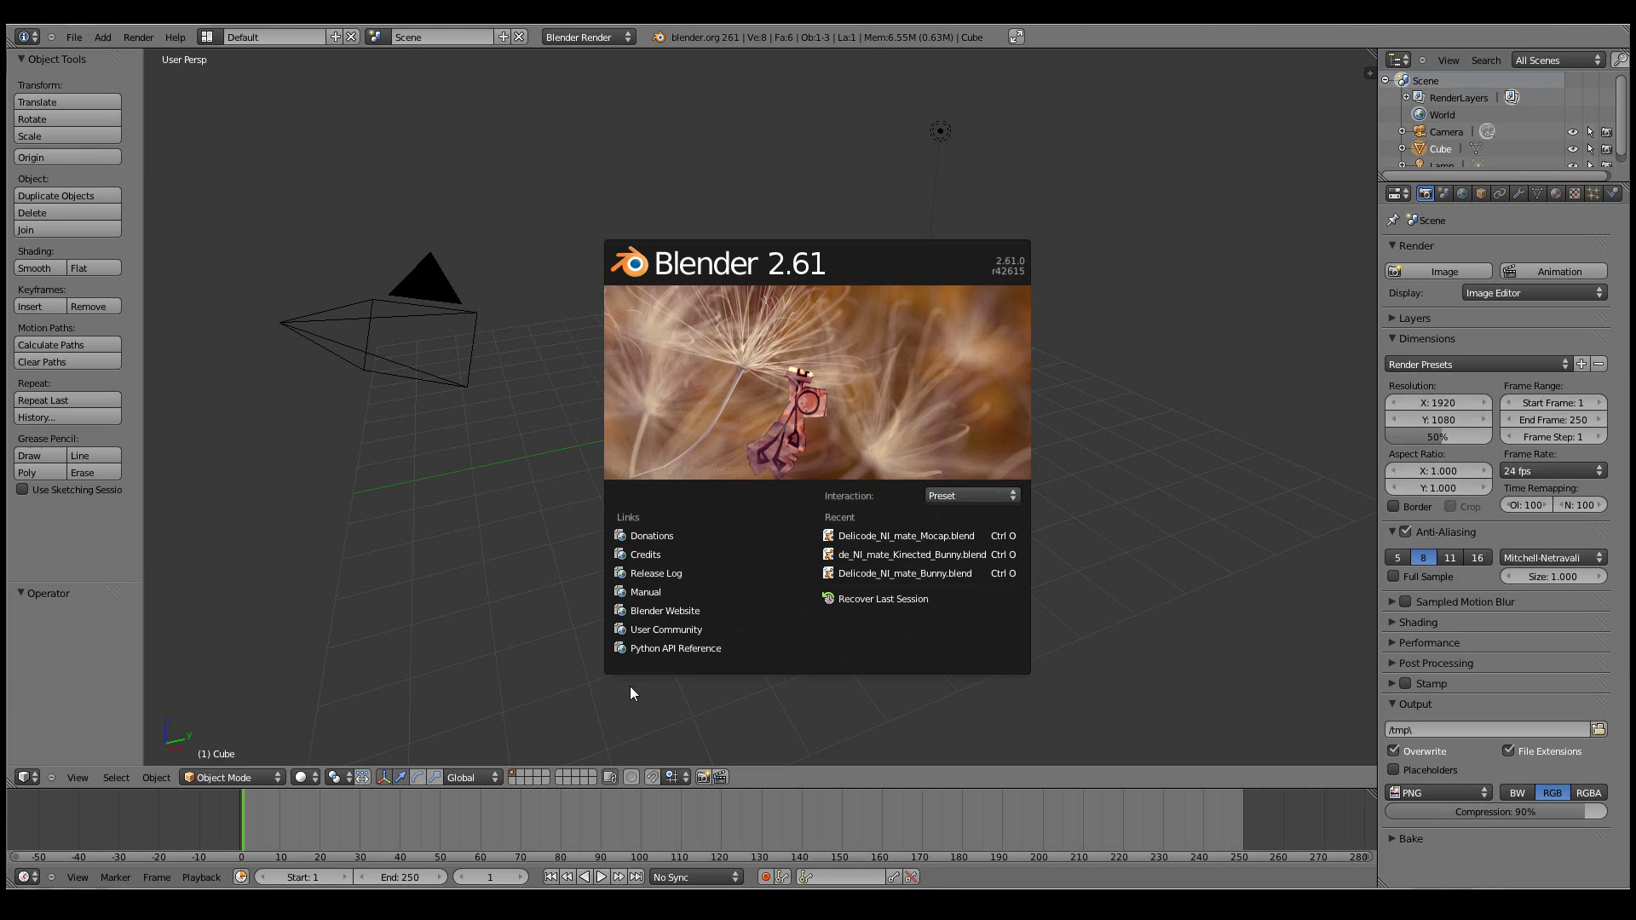
Step: Install animation_delicode_ni_mate.py from the Desktop as an add-on in User Preferences
{"action": "left_click", "coordinate": [78, 37]}
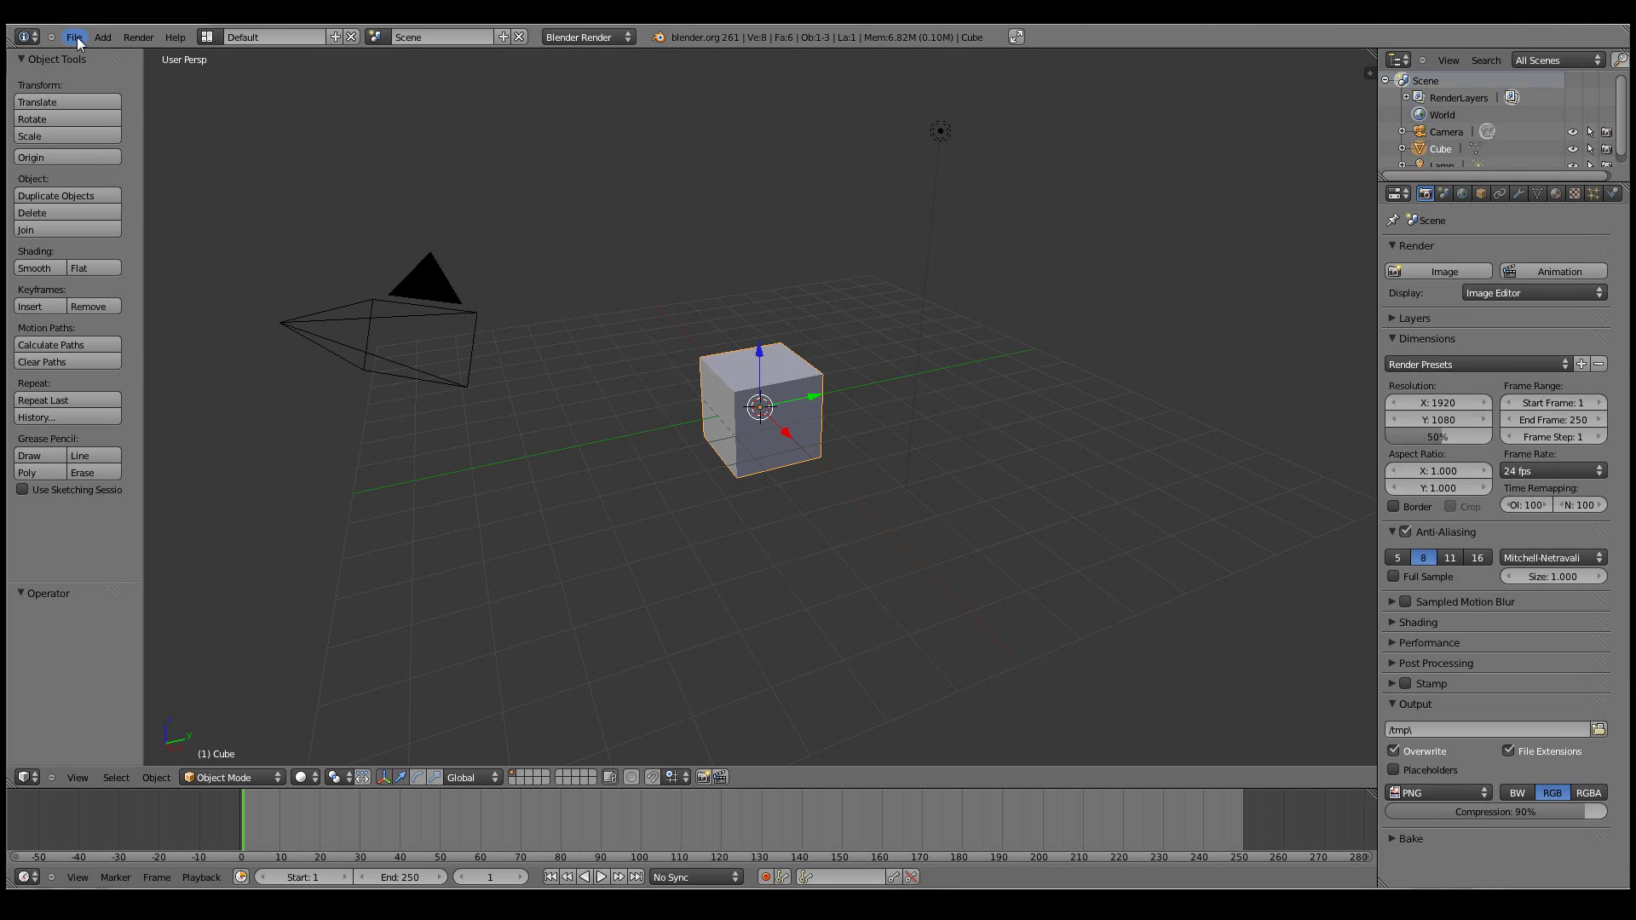
{"action": "left_click", "coordinate": [76, 37]}
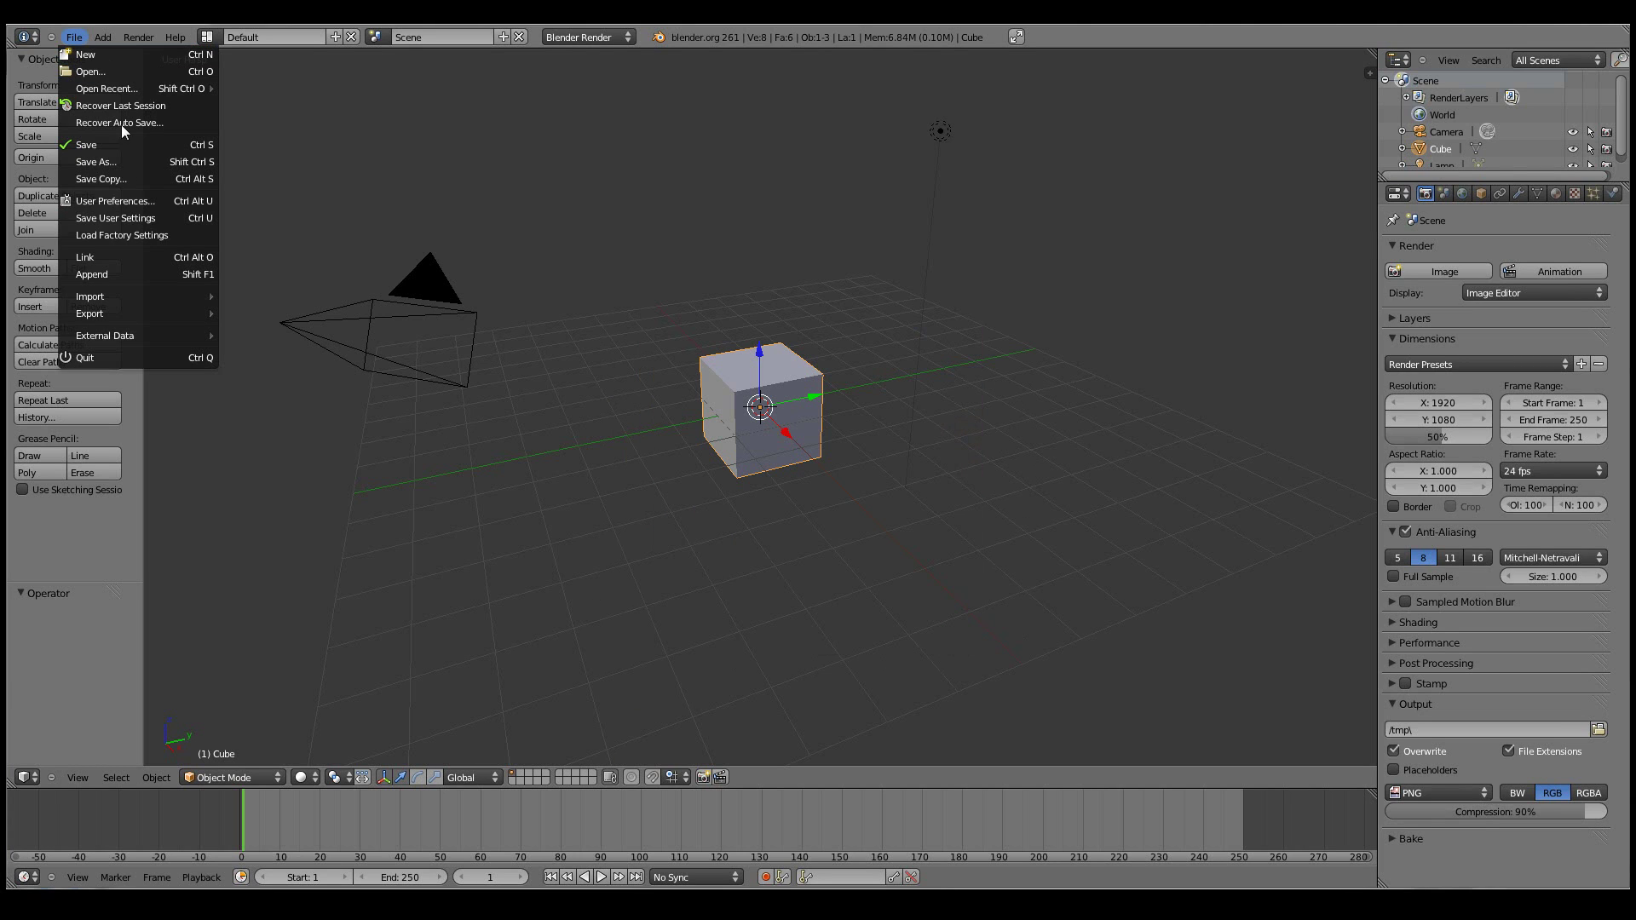
{"action": "left_click", "coordinate": [113, 202]}
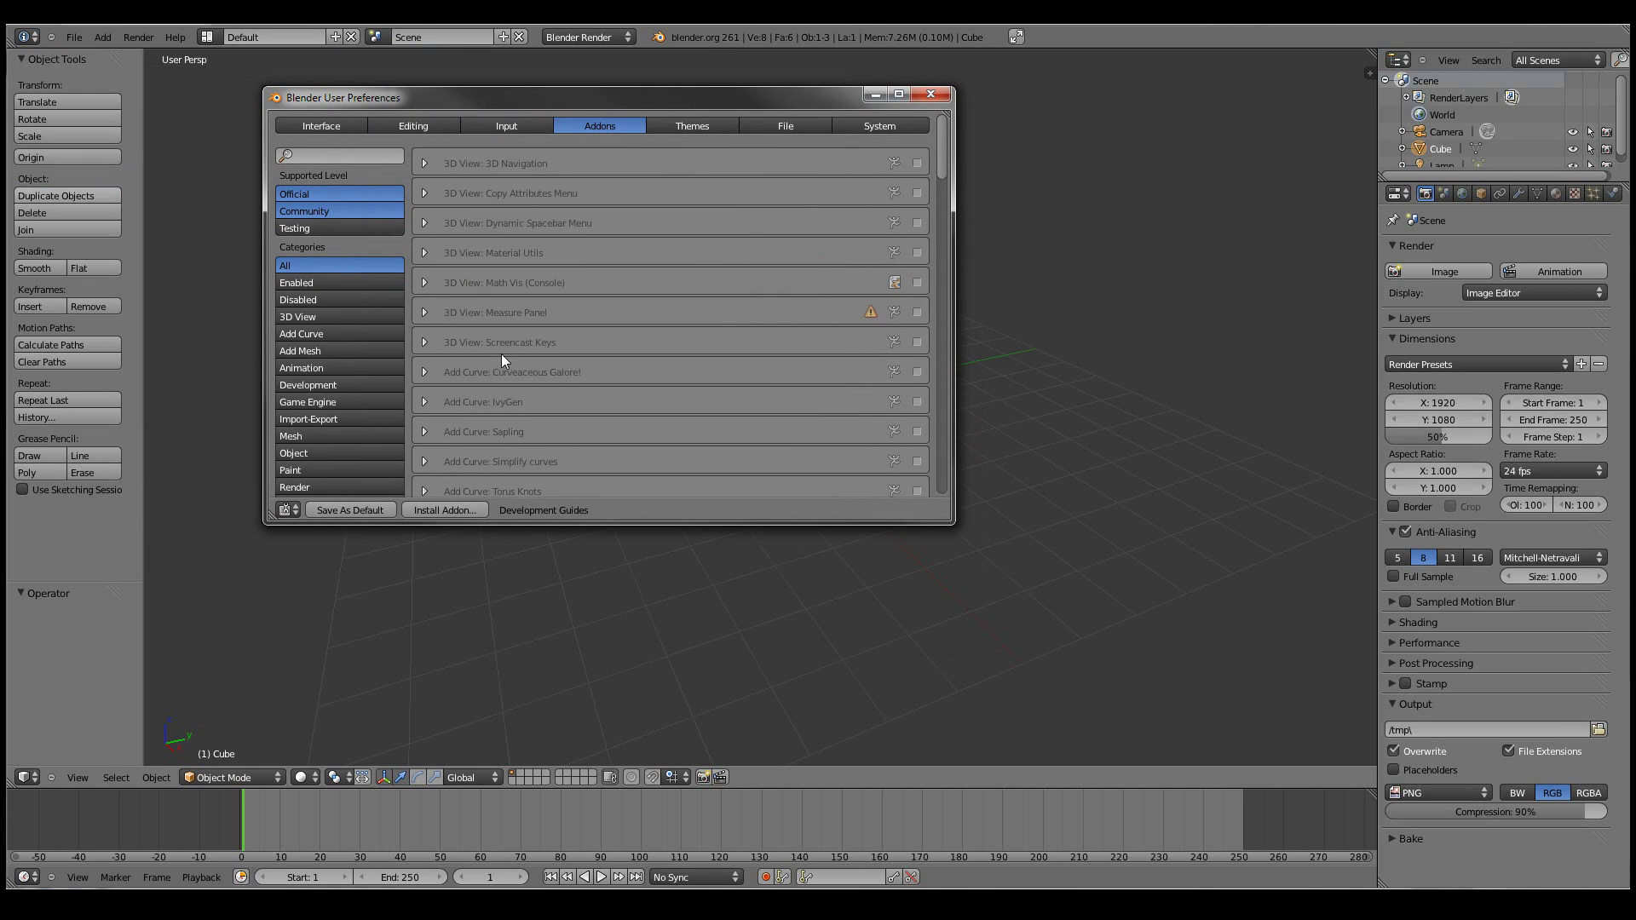
{"action": "left_click", "coordinate": [450, 509]}
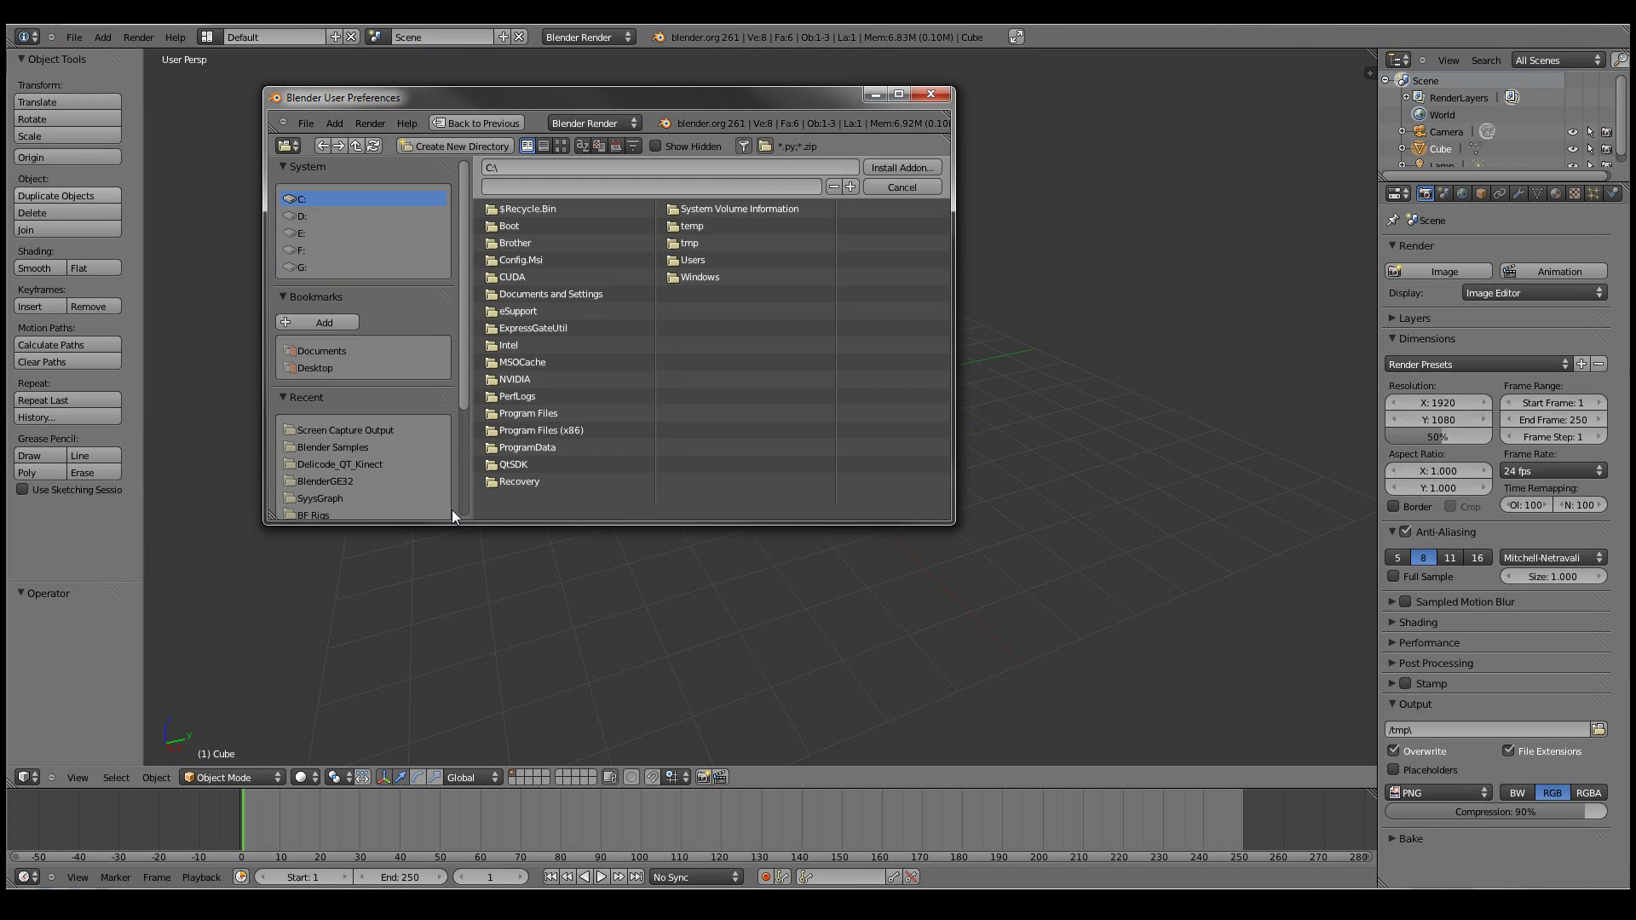
{"action": "left_click", "coordinate": [317, 366]}
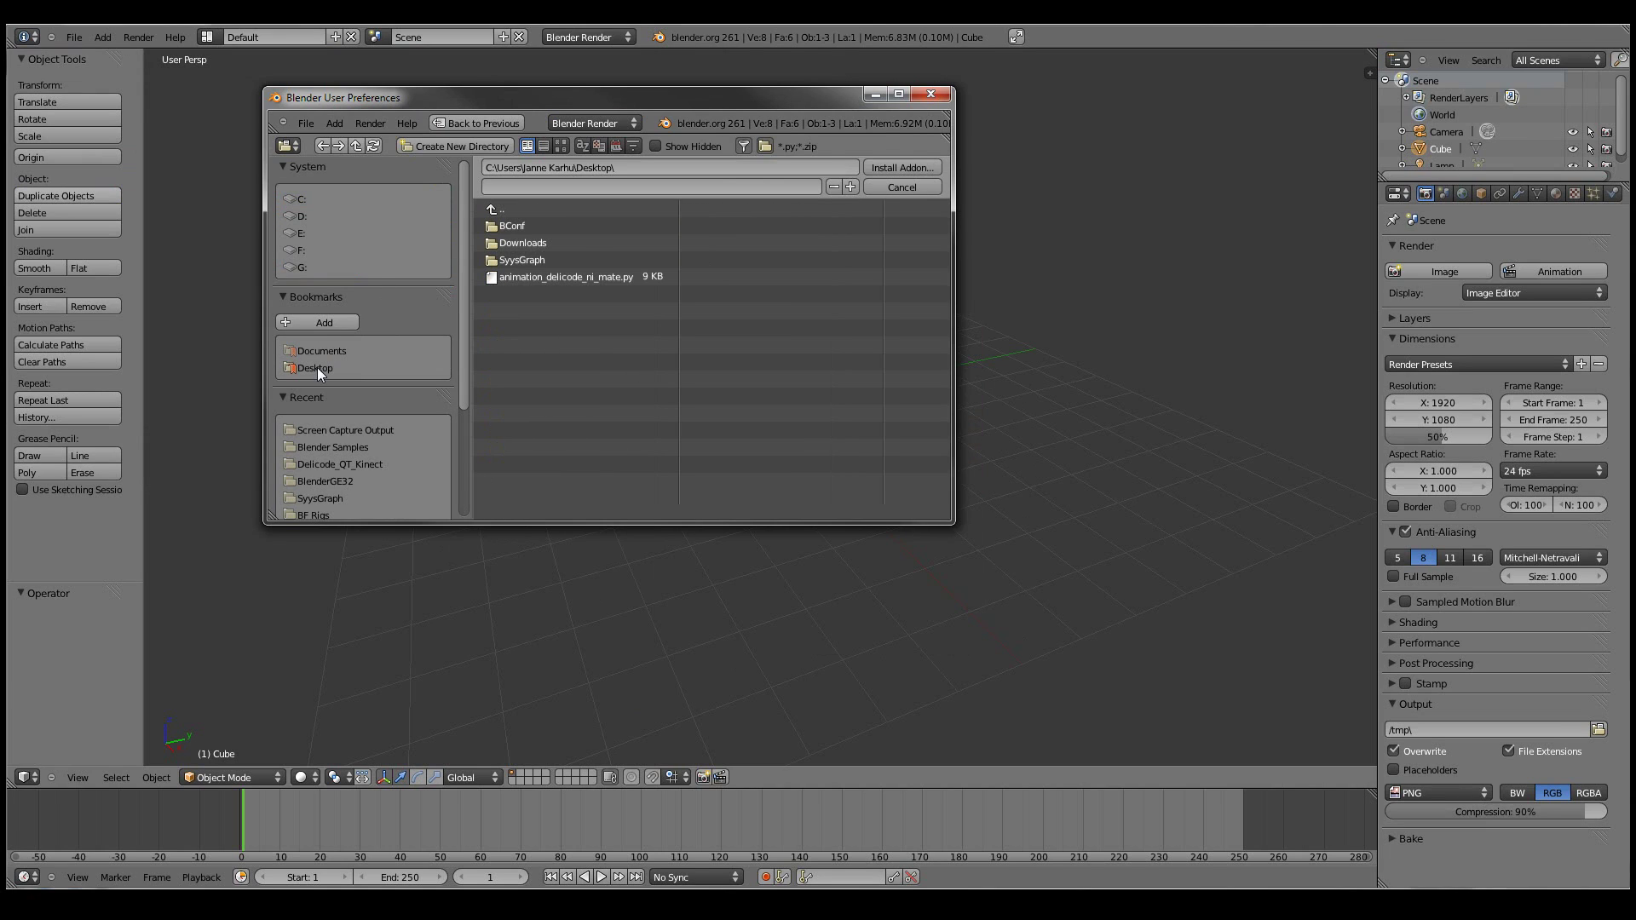
{"action": "left_click", "coordinate": [569, 278]}
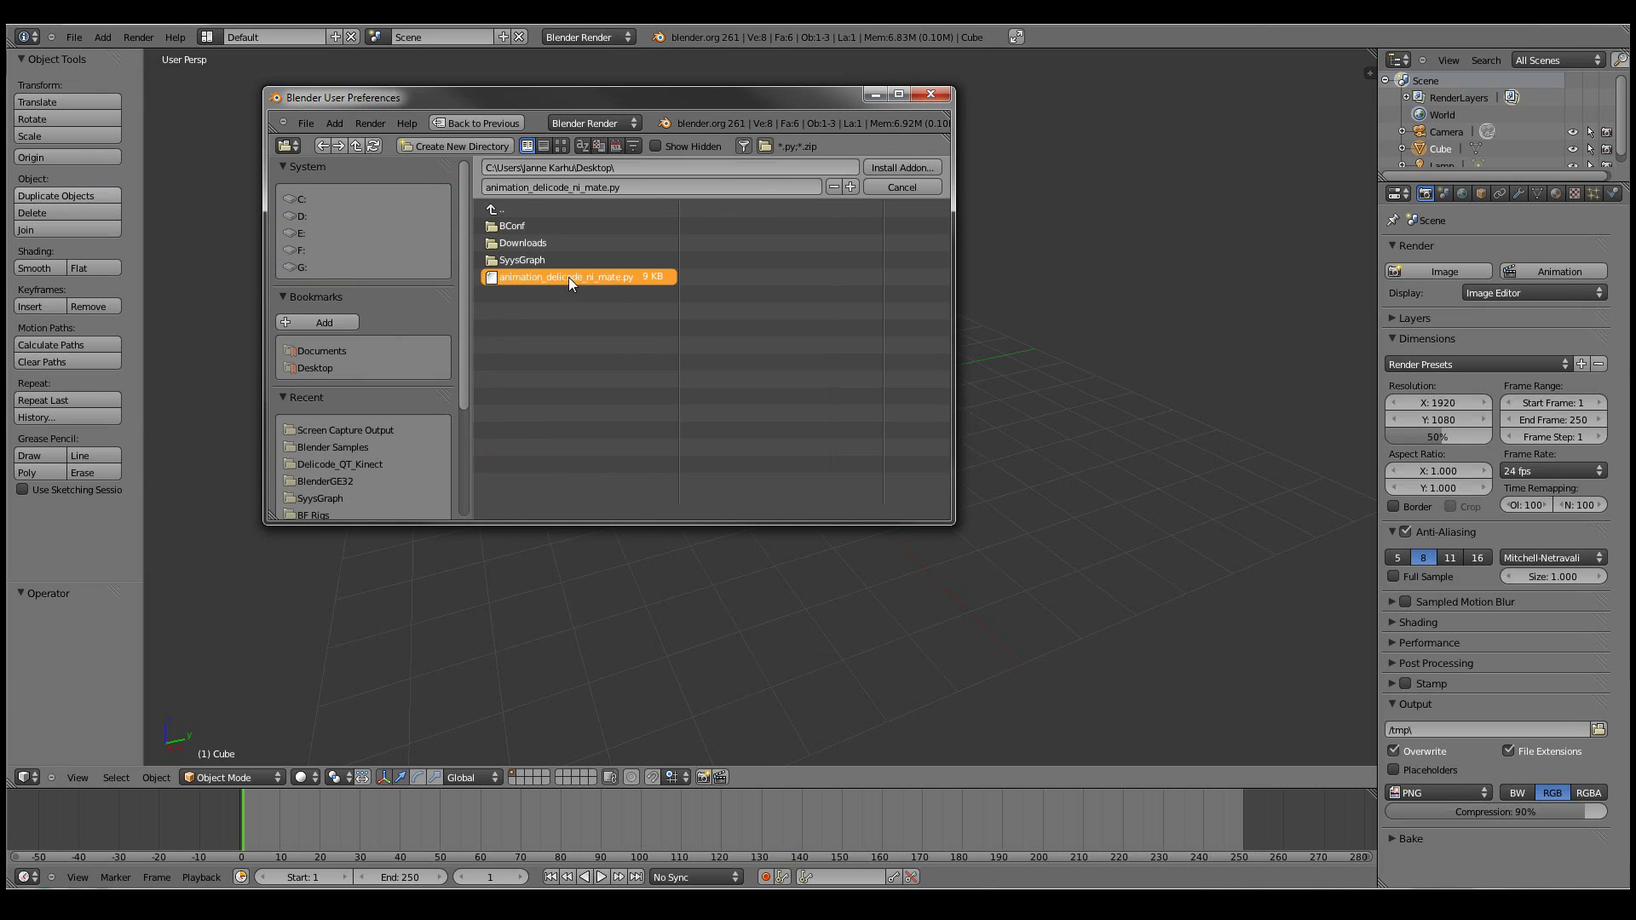
{"action": "left_click", "coordinate": [903, 165]}
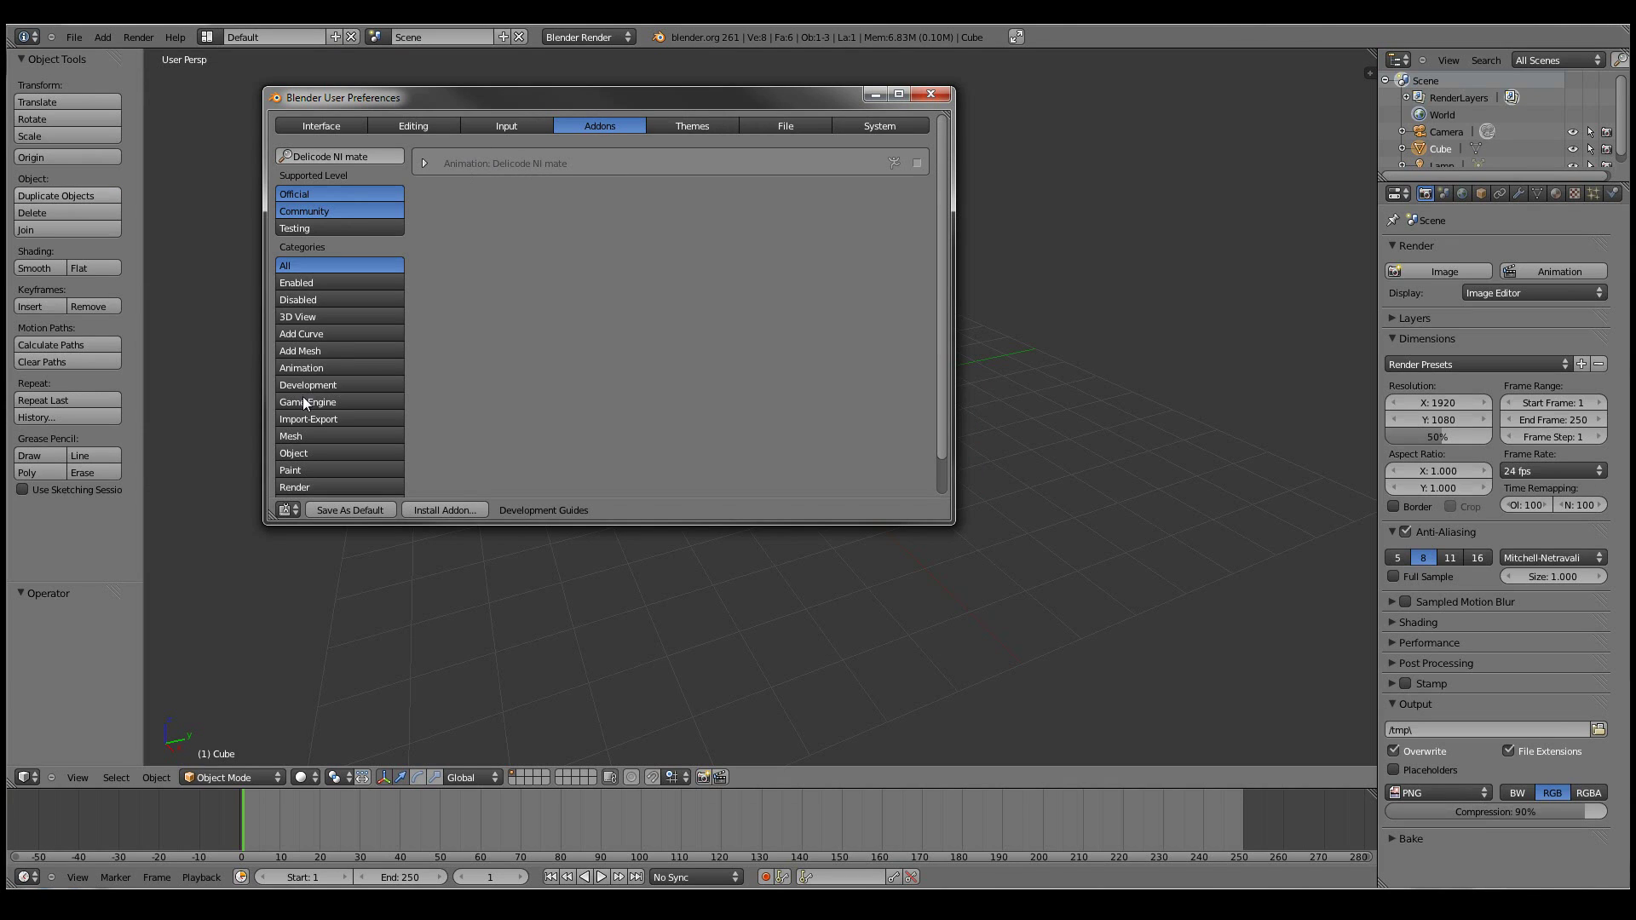
Step: Enable the Animation: Delicode NI mate add-on and close User Preferences
{"action": "left_click", "coordinate": [339, 366]}
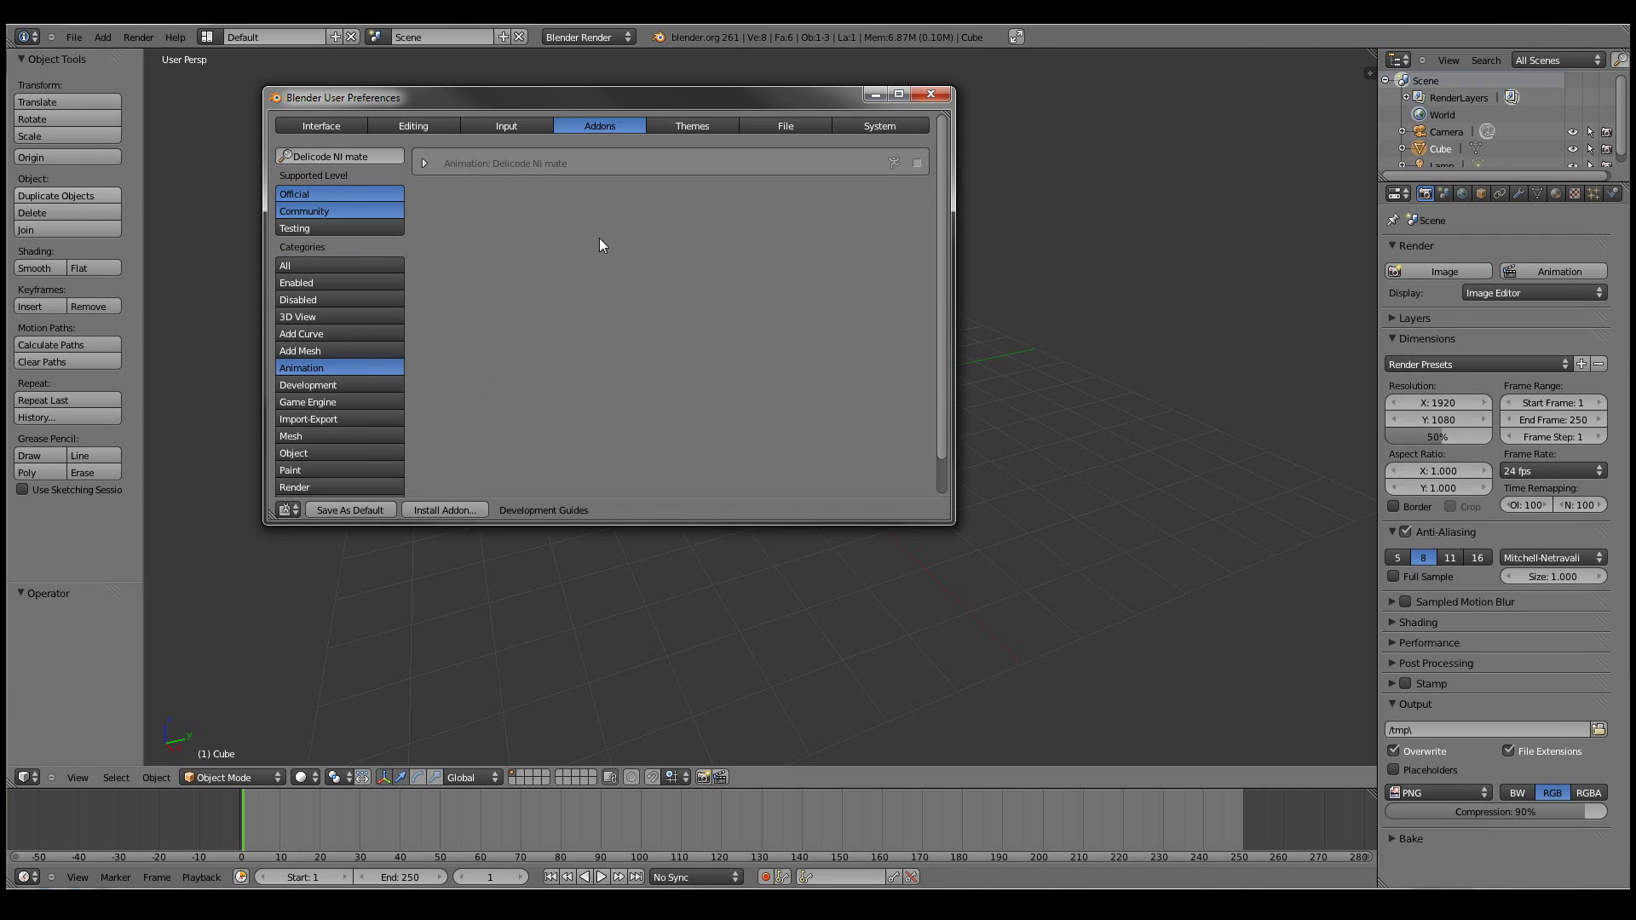
{"action": "left_click", "coordinate": [917, 164]}
{"action": "left_click", "coordinate": [932, 95]}
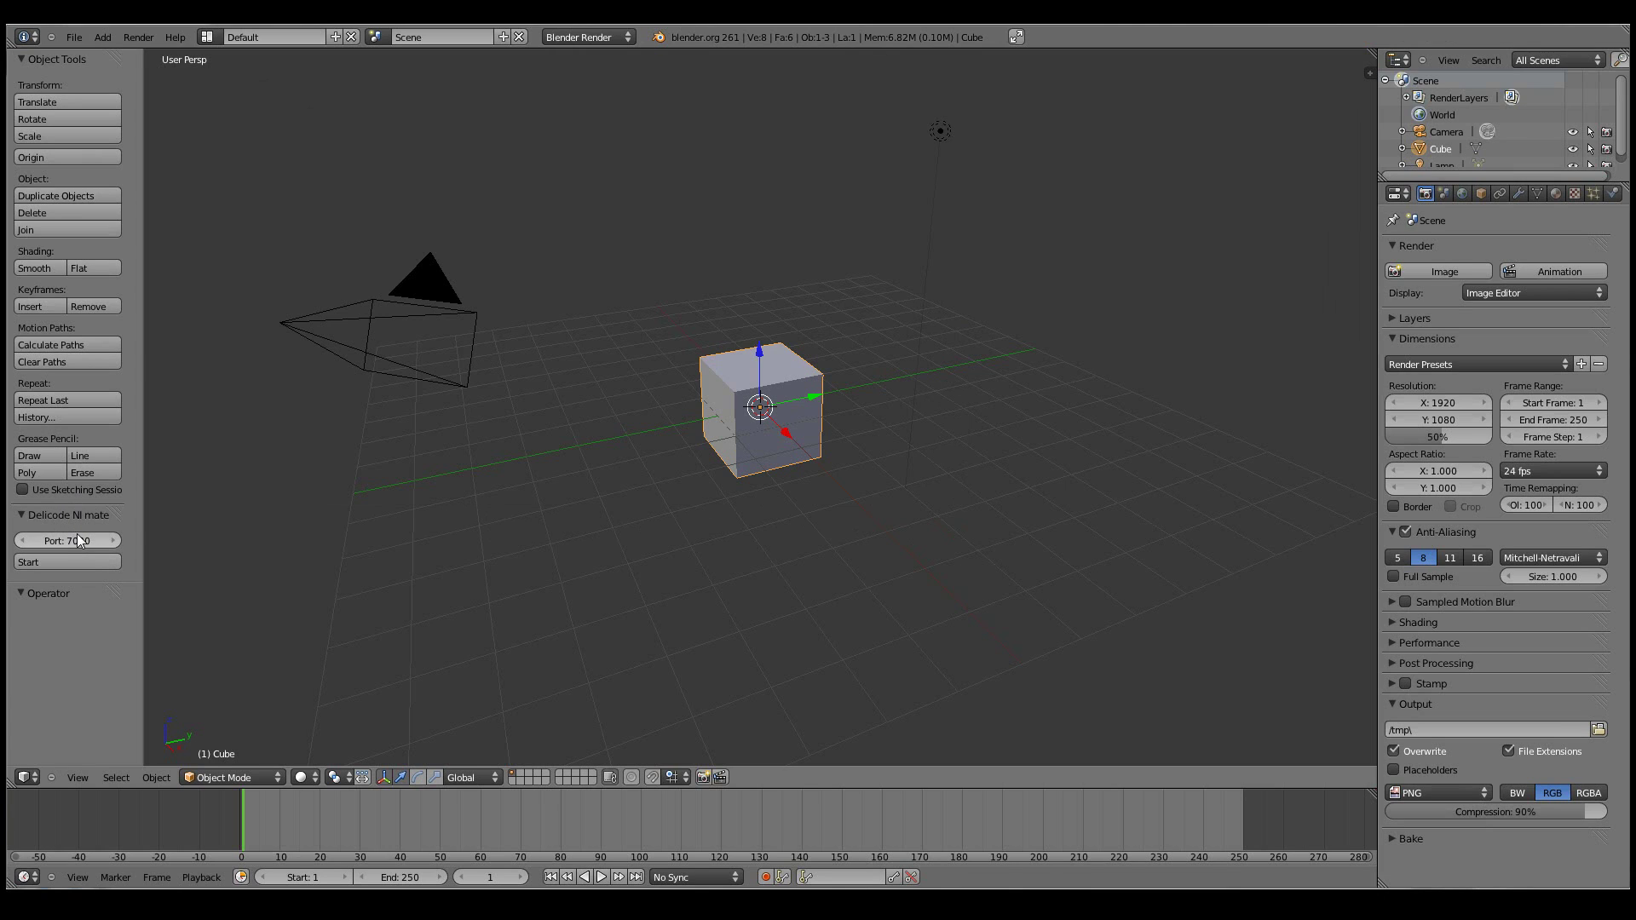
Step: Collapse the Object Tools panel so the Delicode NI mate panel stands alone
{"action": "left_click", "coordinate": [56, 58]}
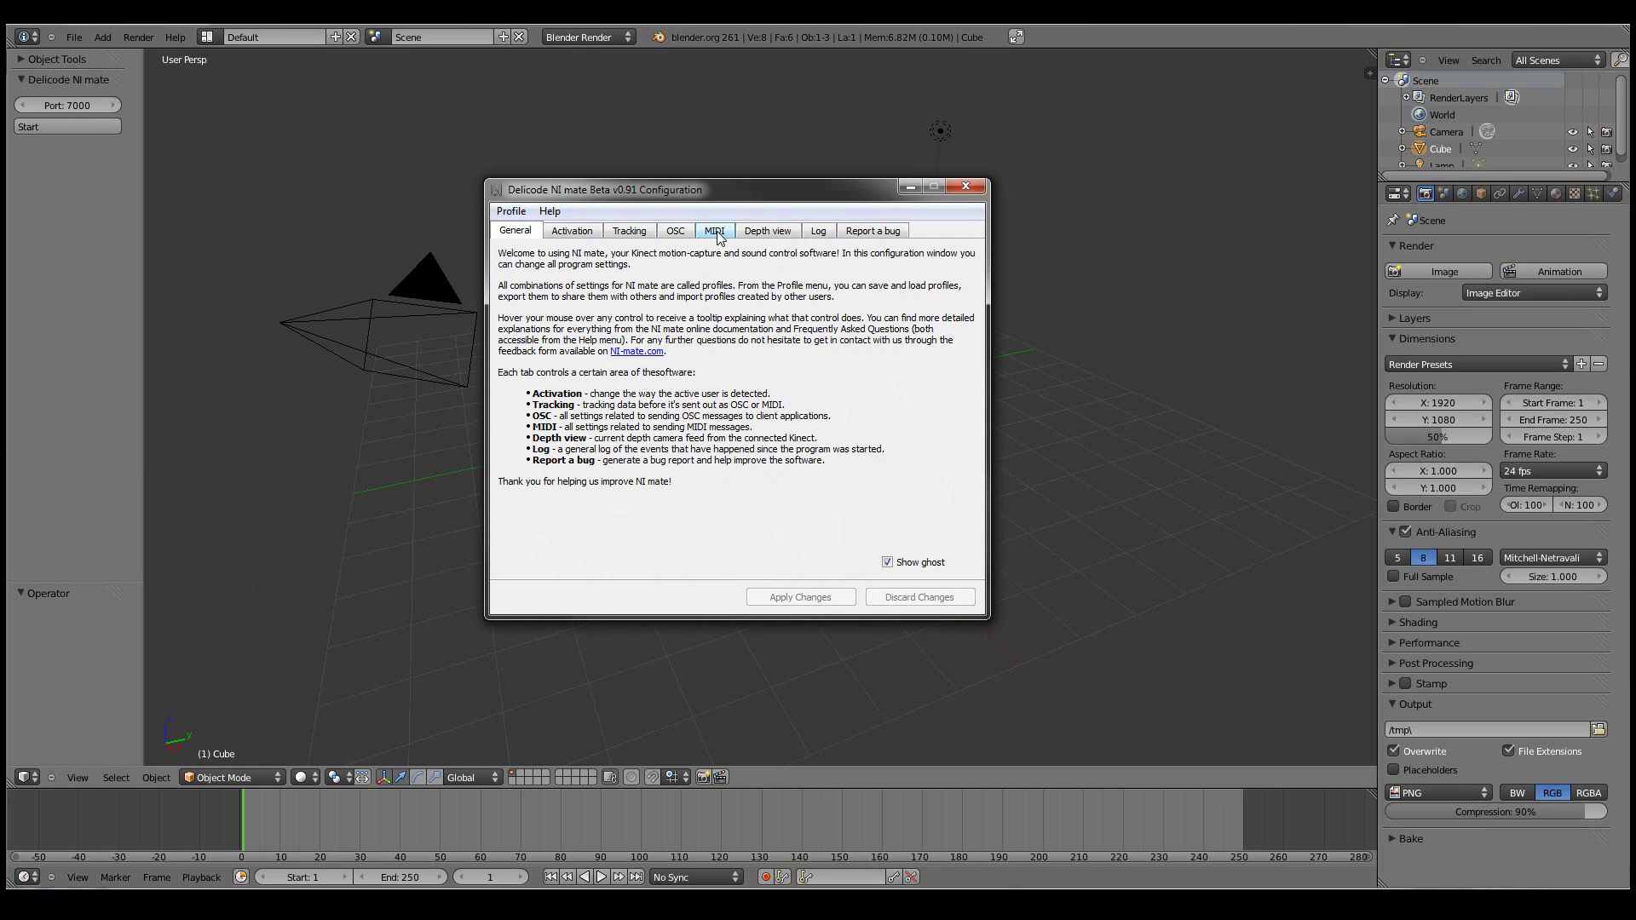
Step: In NI mate's OSC output settings, turn off sending Quantized Data
{"action": "left_click", "coordinate": [717, 233]}
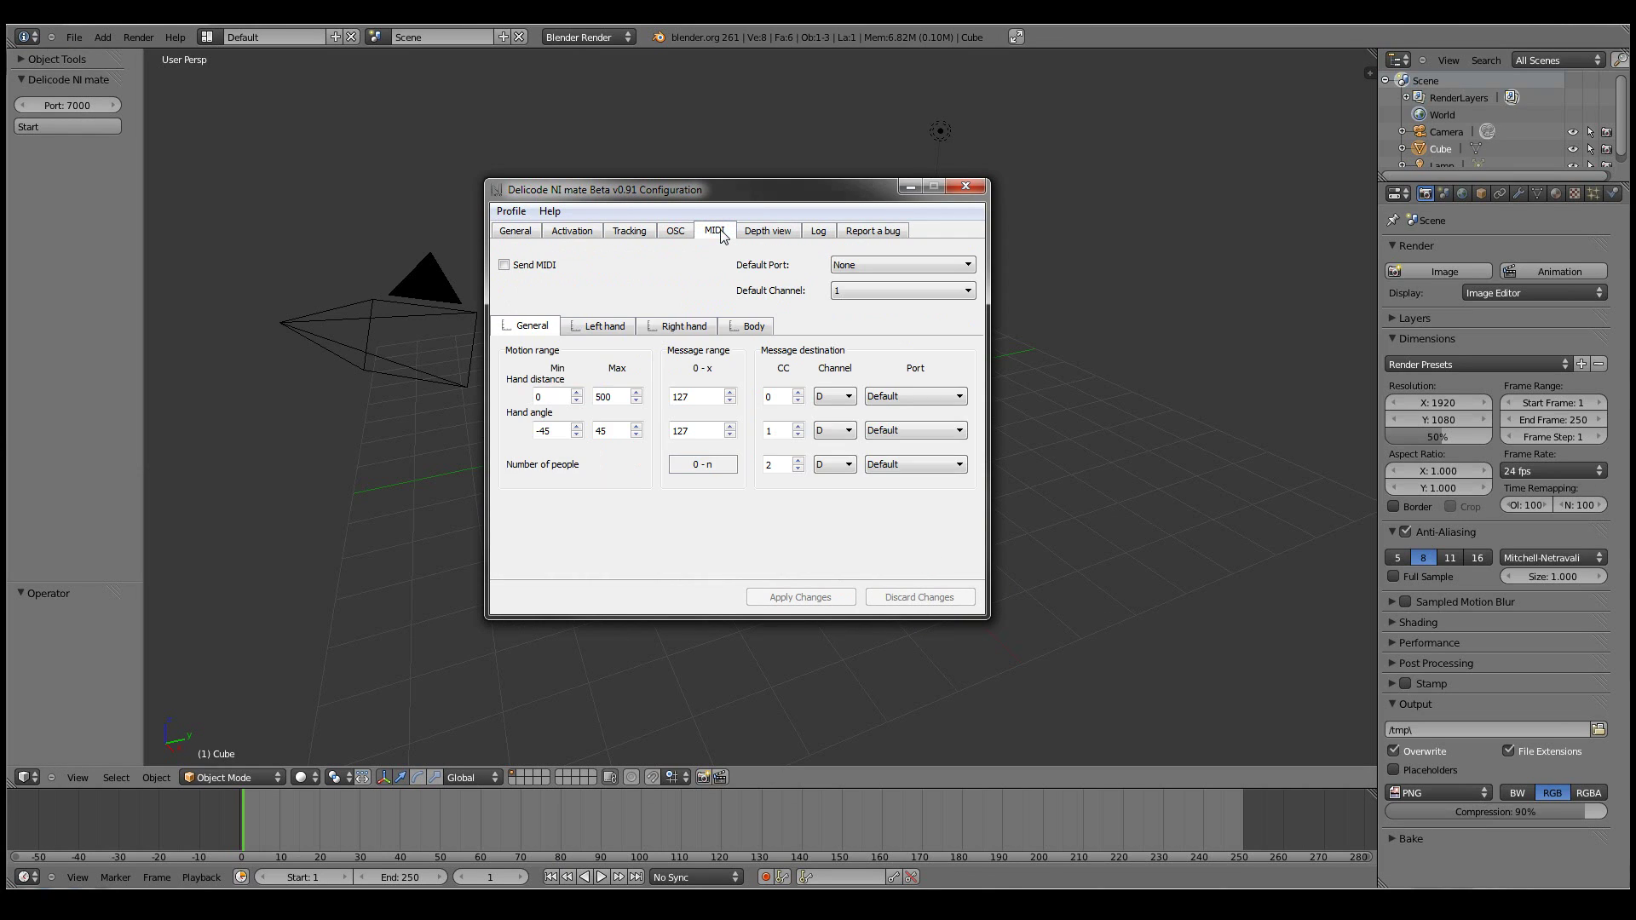
{"action": "left_click", "coordinate": [676, 233]}
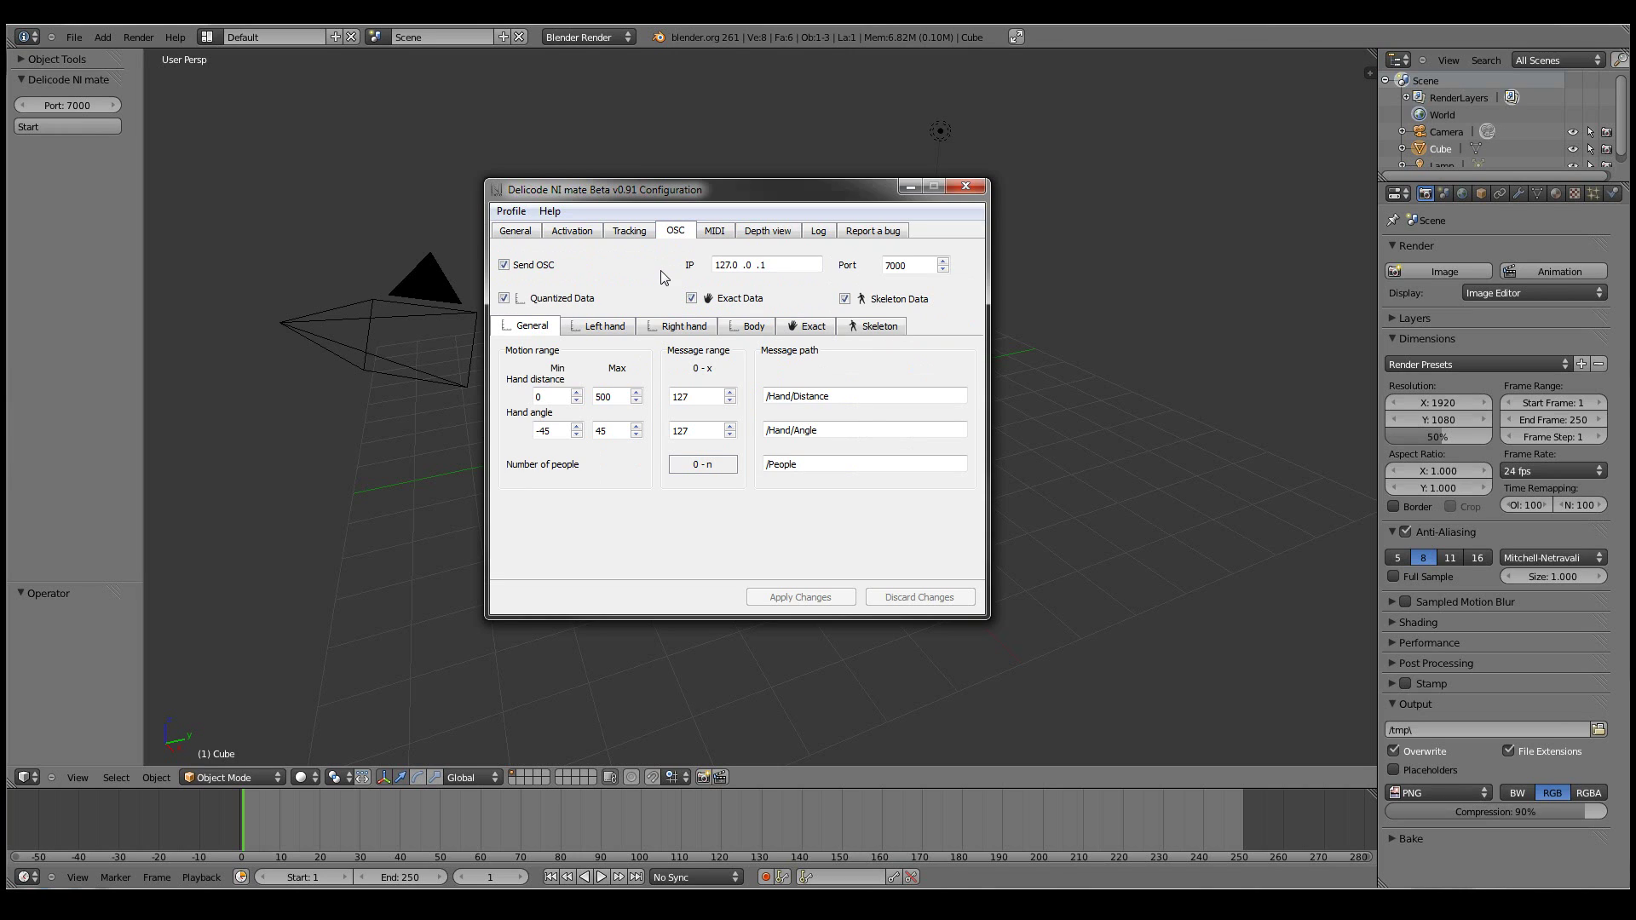
{"action": "left_click", "coordinate": [519, 215]}
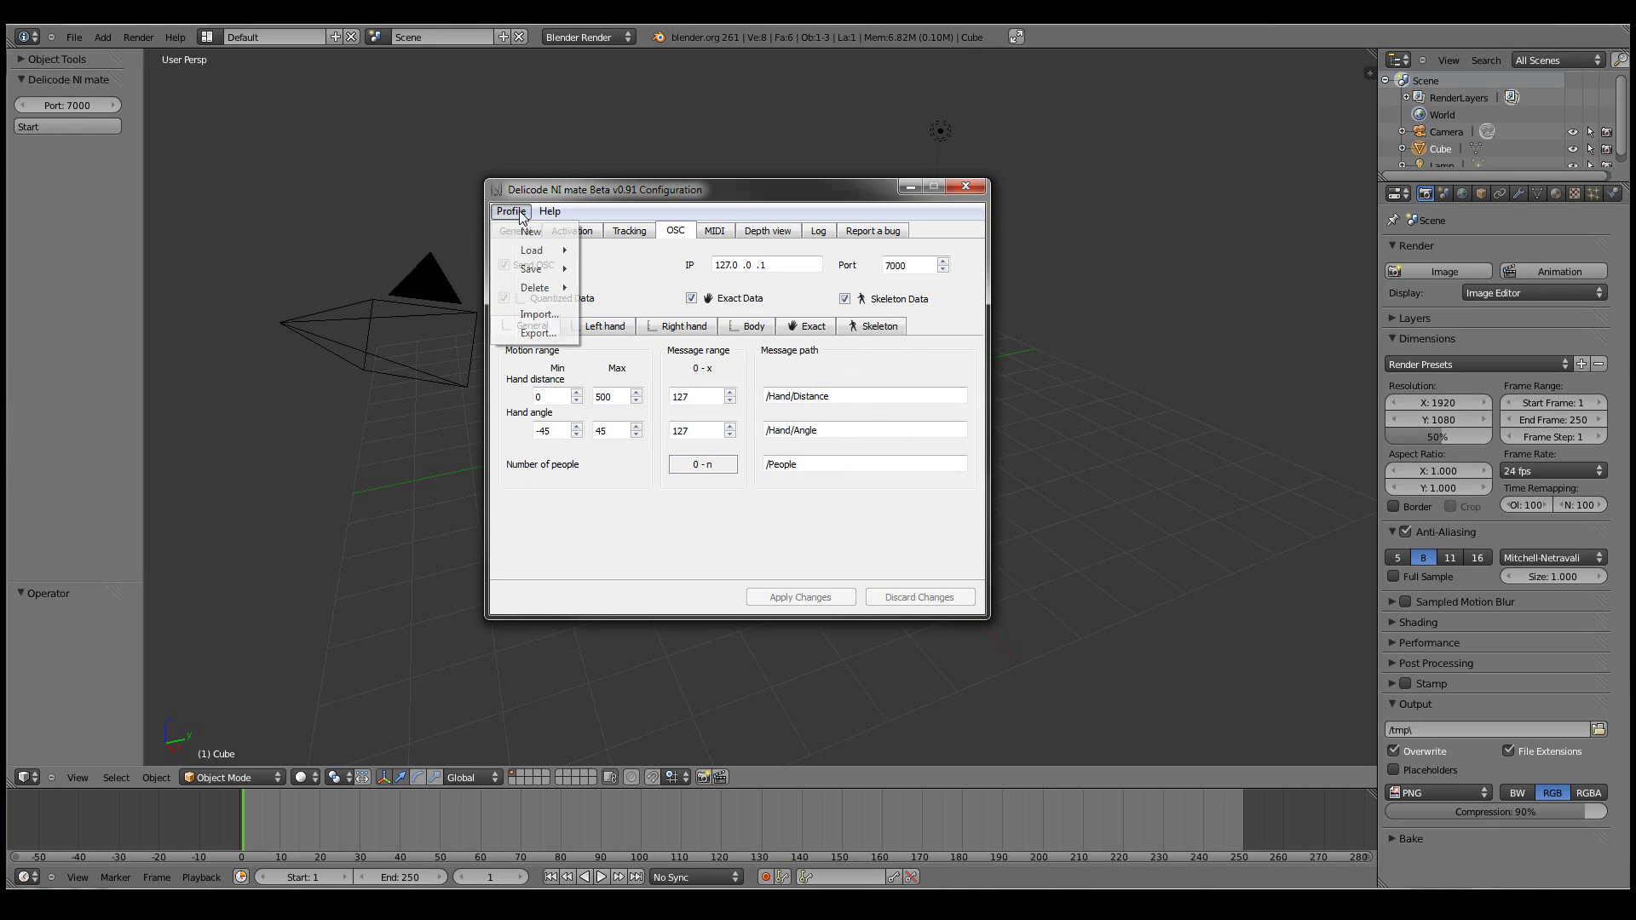
{"action": "left_click", "coordinate": [741, 197]}
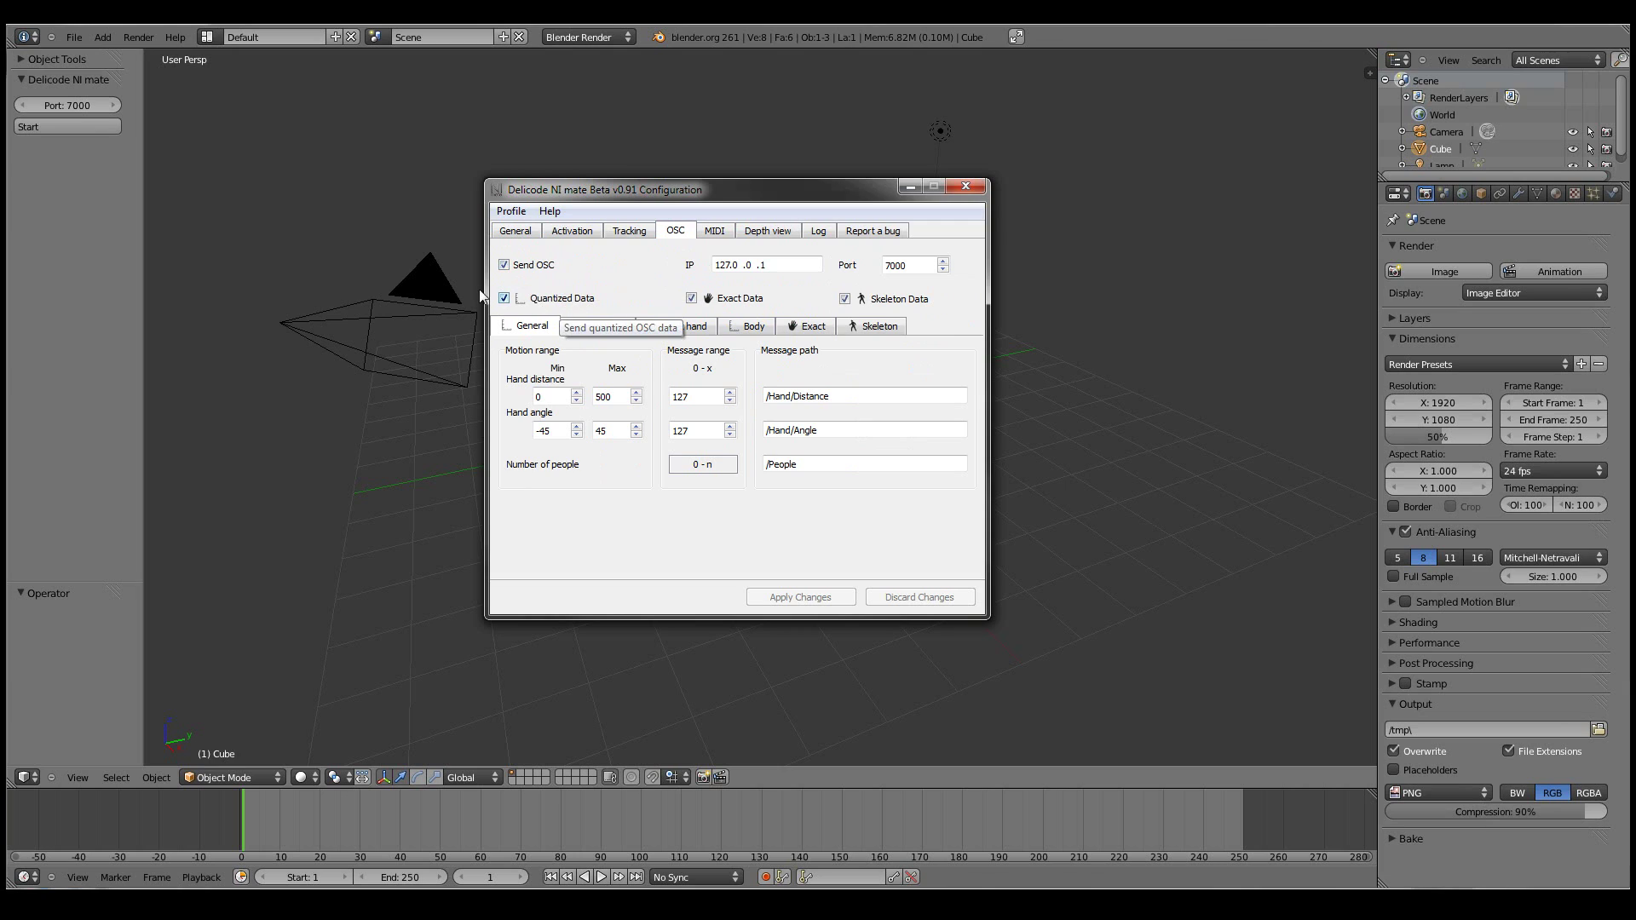
{"action": "left_click", "coordinate": [520, 303]}
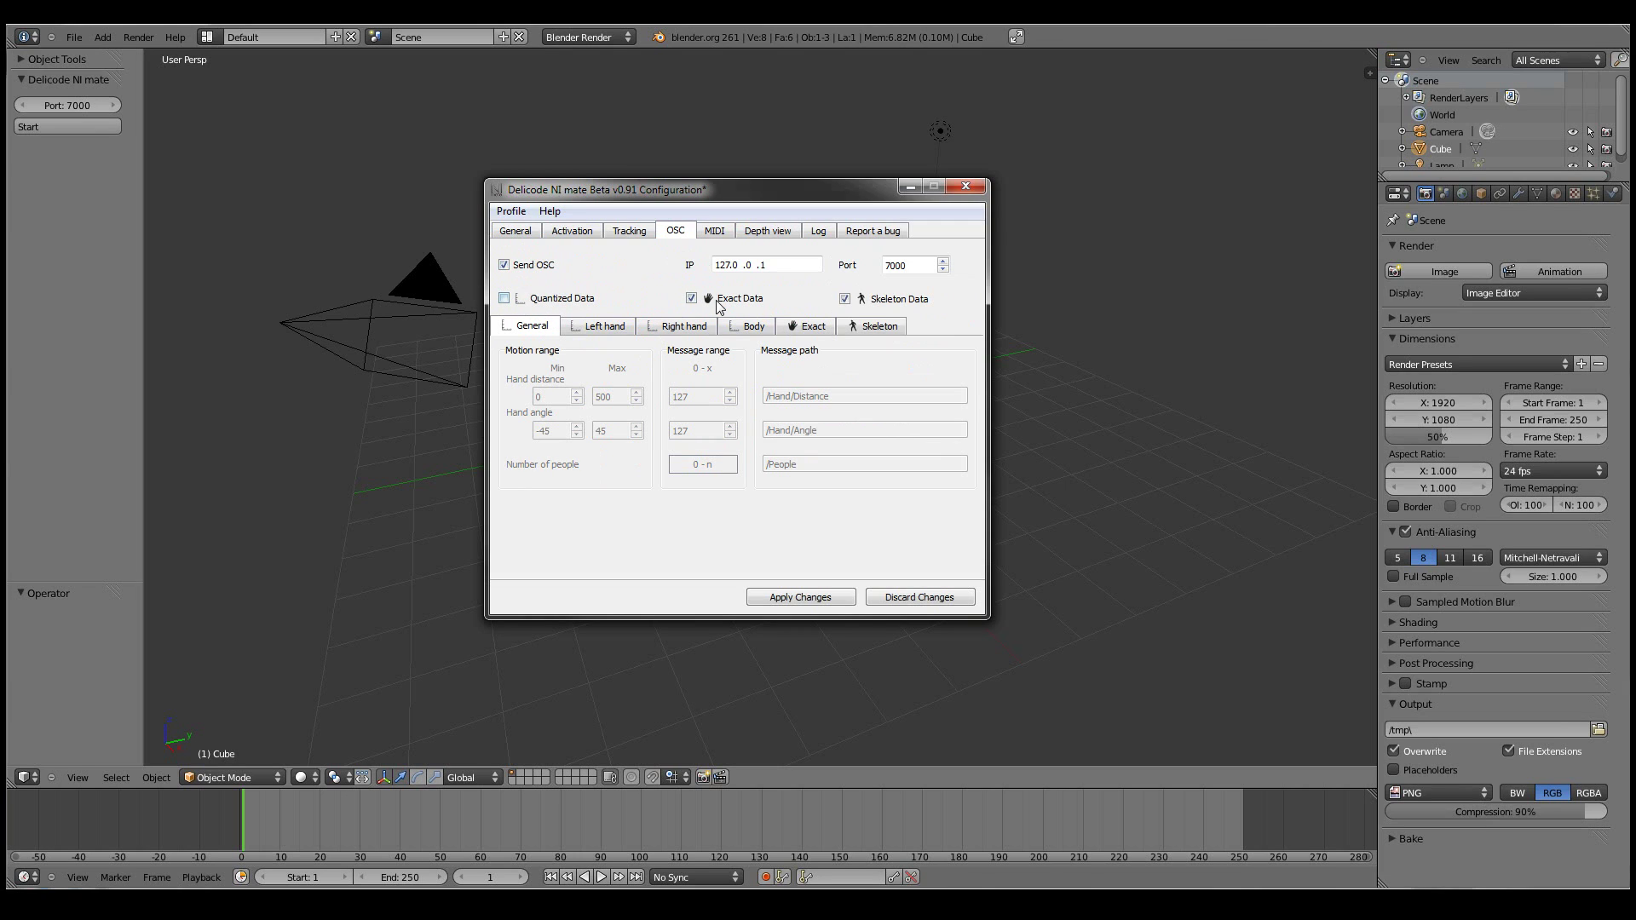
Step: Show the Skeleton joint paths, check IP 127.0.0.1 and port 7000, and apply
{"action": "left_click", "coordinate": [875, 331]}
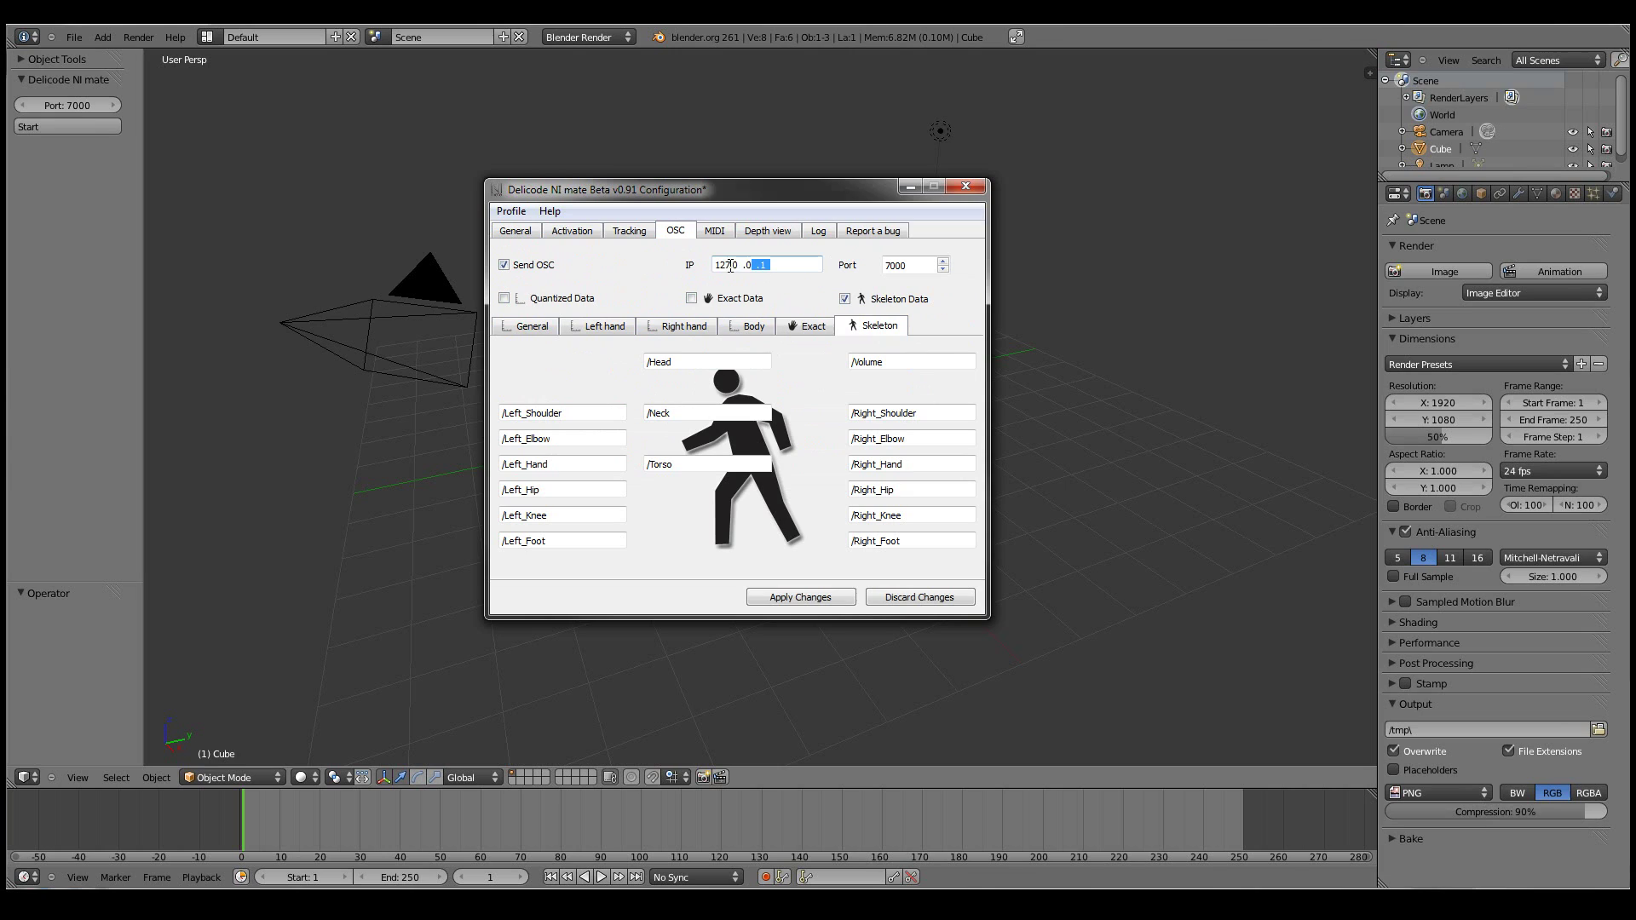
{"action": "double_click", "coordinate": [784, 267]}
{"action": "left_click", "coordinate": [784, 266]}
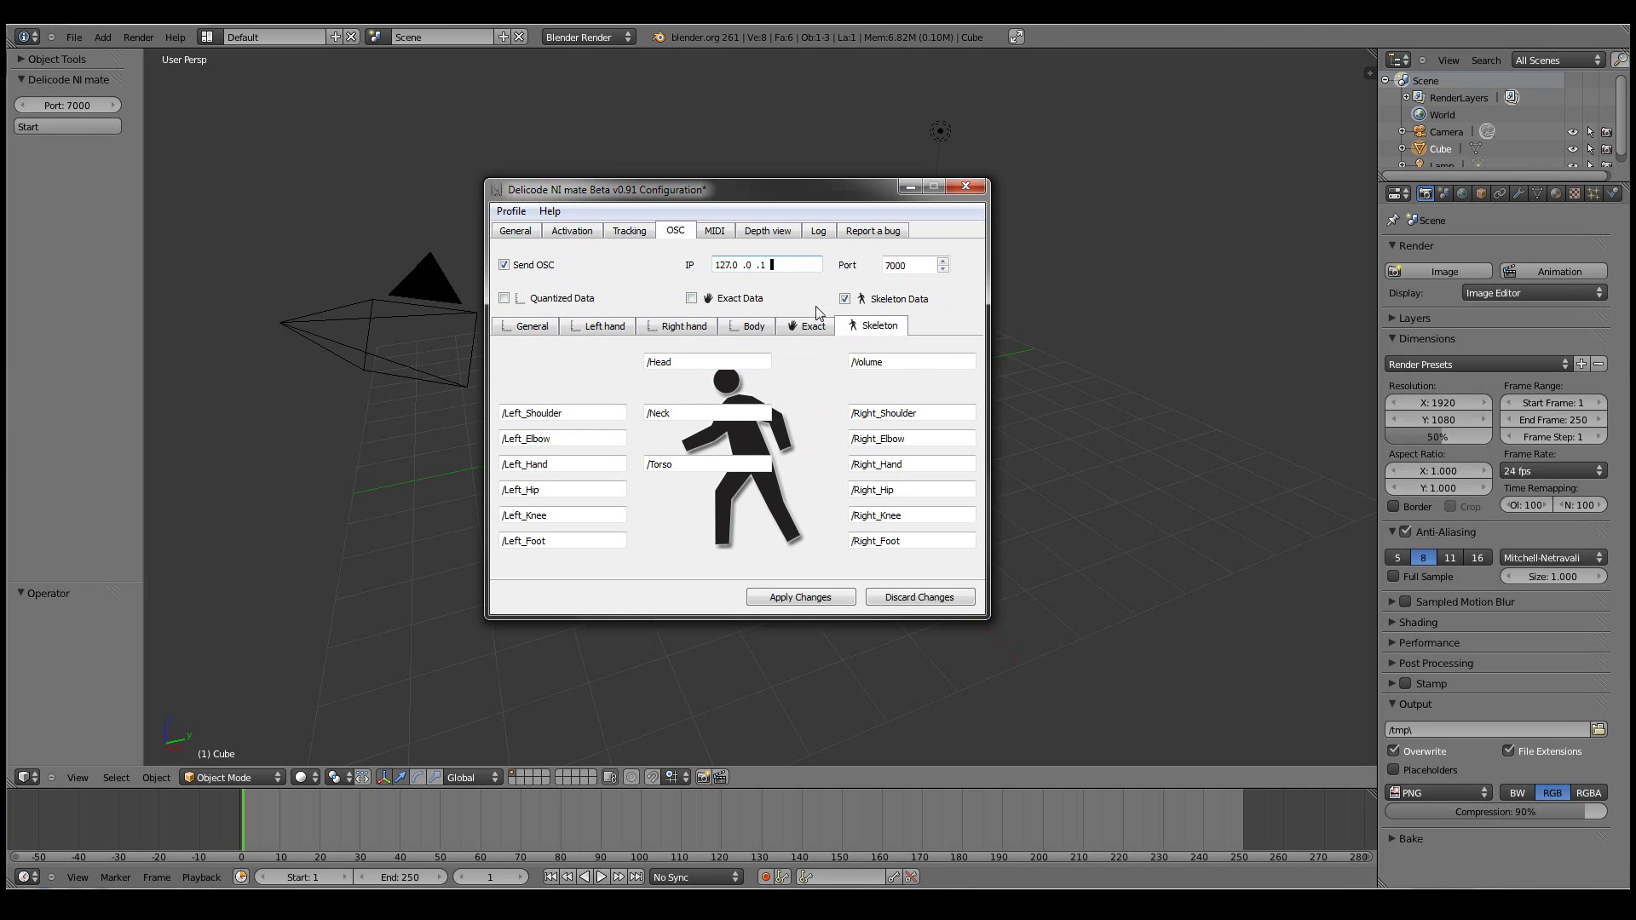
{"action": "left_click", "coordinate": [916, 266]}
{"action": "left_click", "coordinate": [800, 598]}
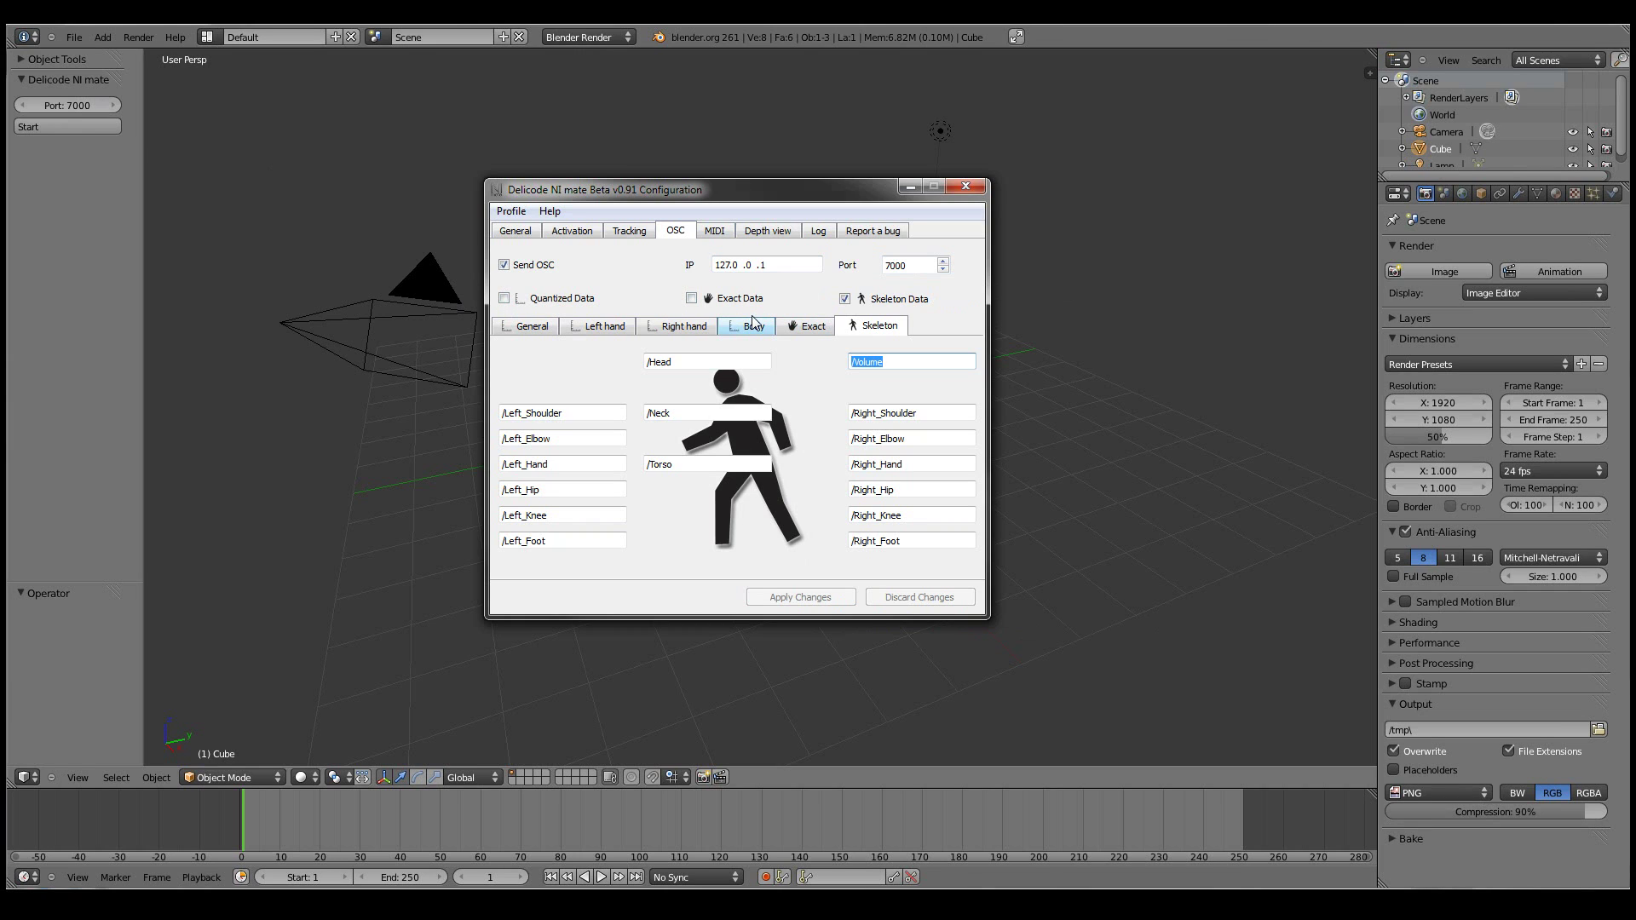
Step: Replace the /Right_Hand joint path with Cube, apply, and close NI mate's configuration window
{"action": "left_click_drag", "start_coordinate": [763, 196], "coordinate": [1144, 211]}
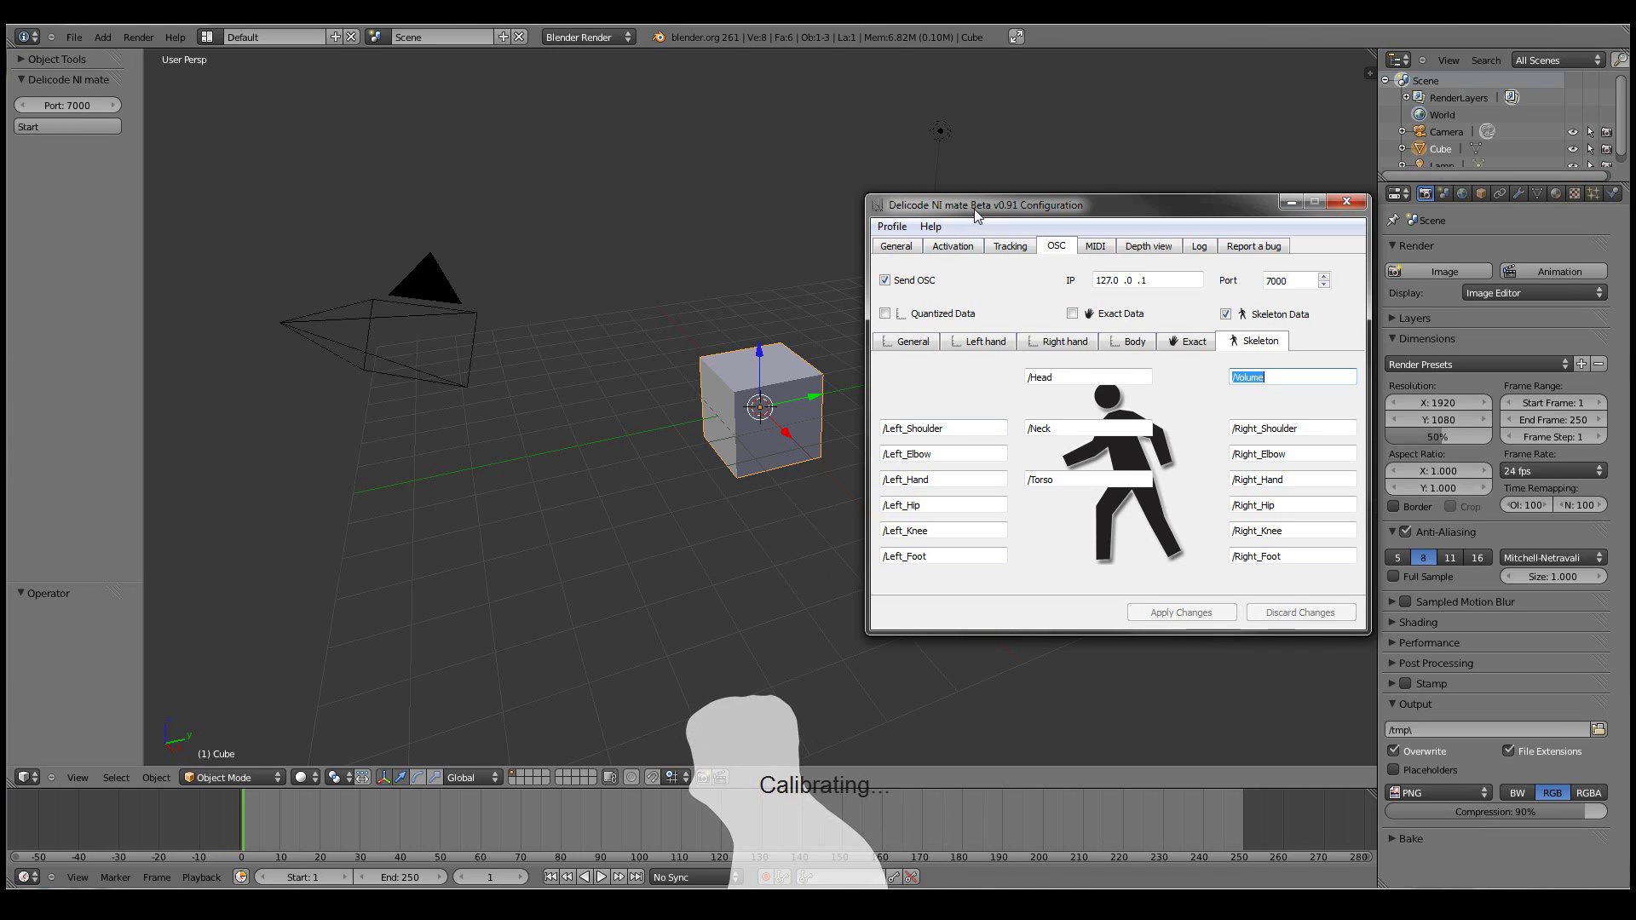
{"action": "left_click_drag", "start_coordinate": [972, 213], "coordinate": [1003, 160]}
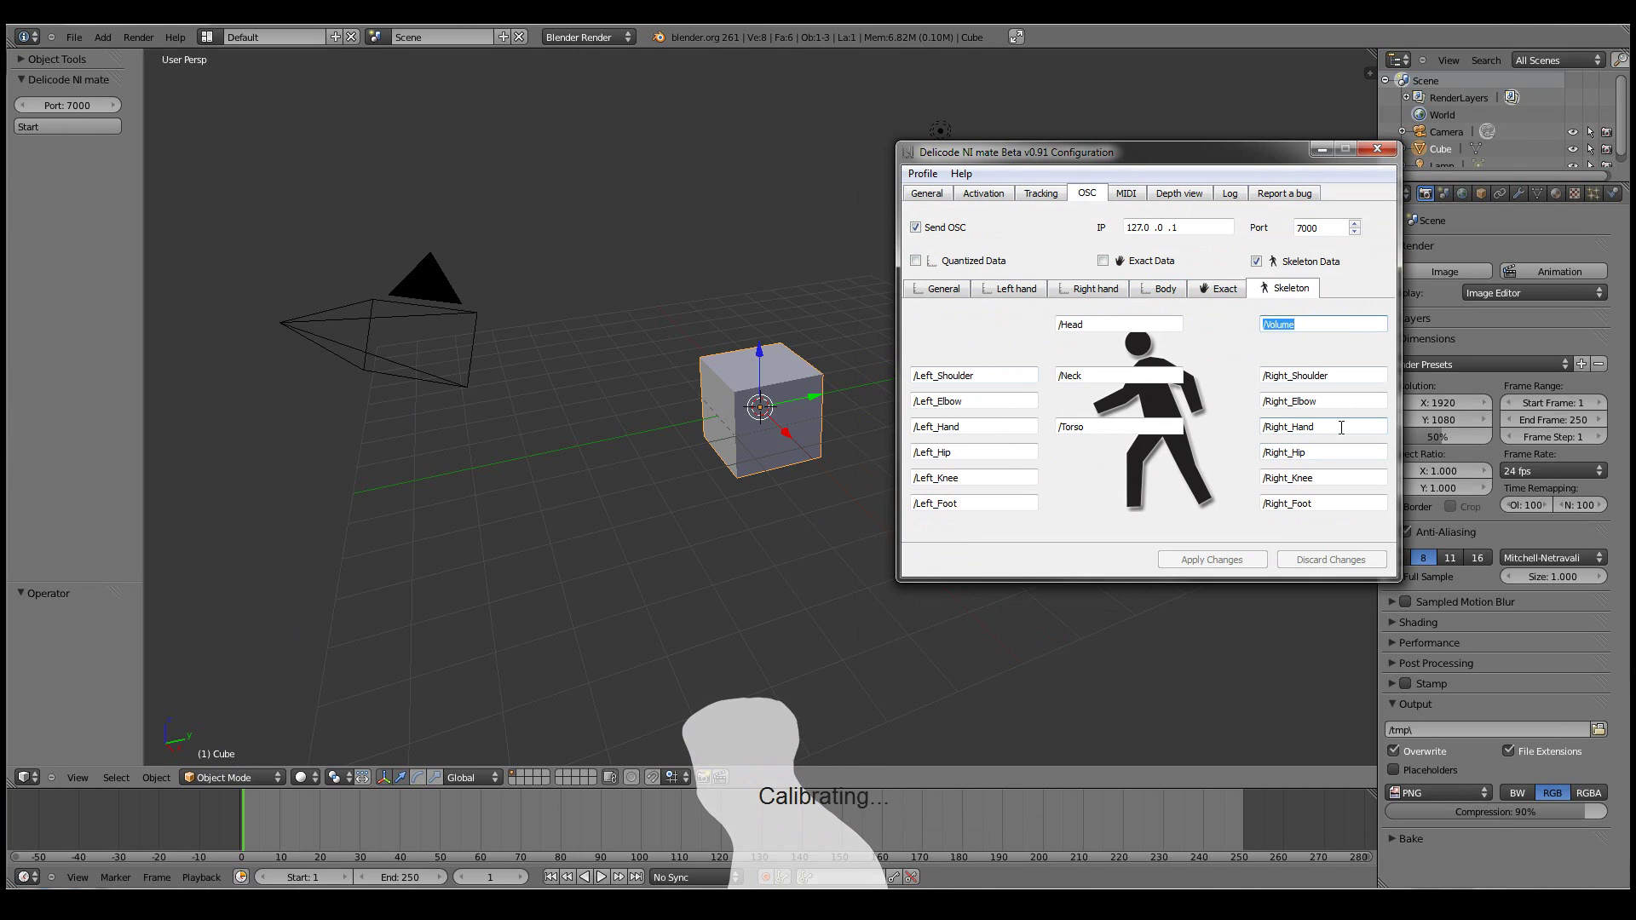
{"action": "left_click_drag", "start_coordinate": [1341, 427], "coordinate": [1225, 426]}
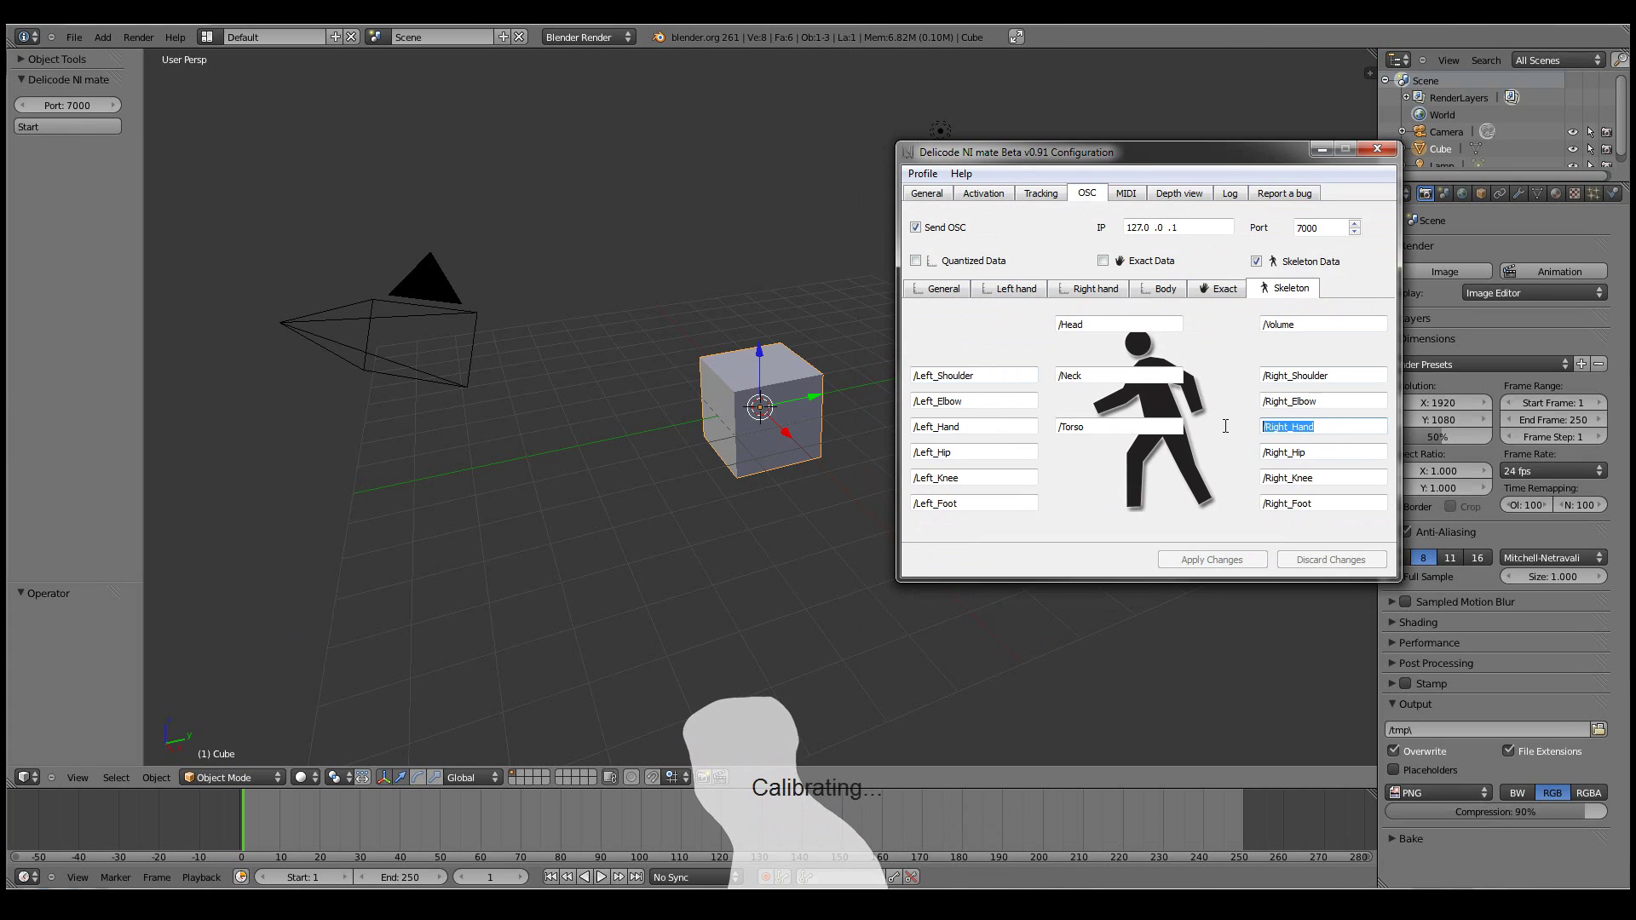
{"action": "type", "text": "Cube"}
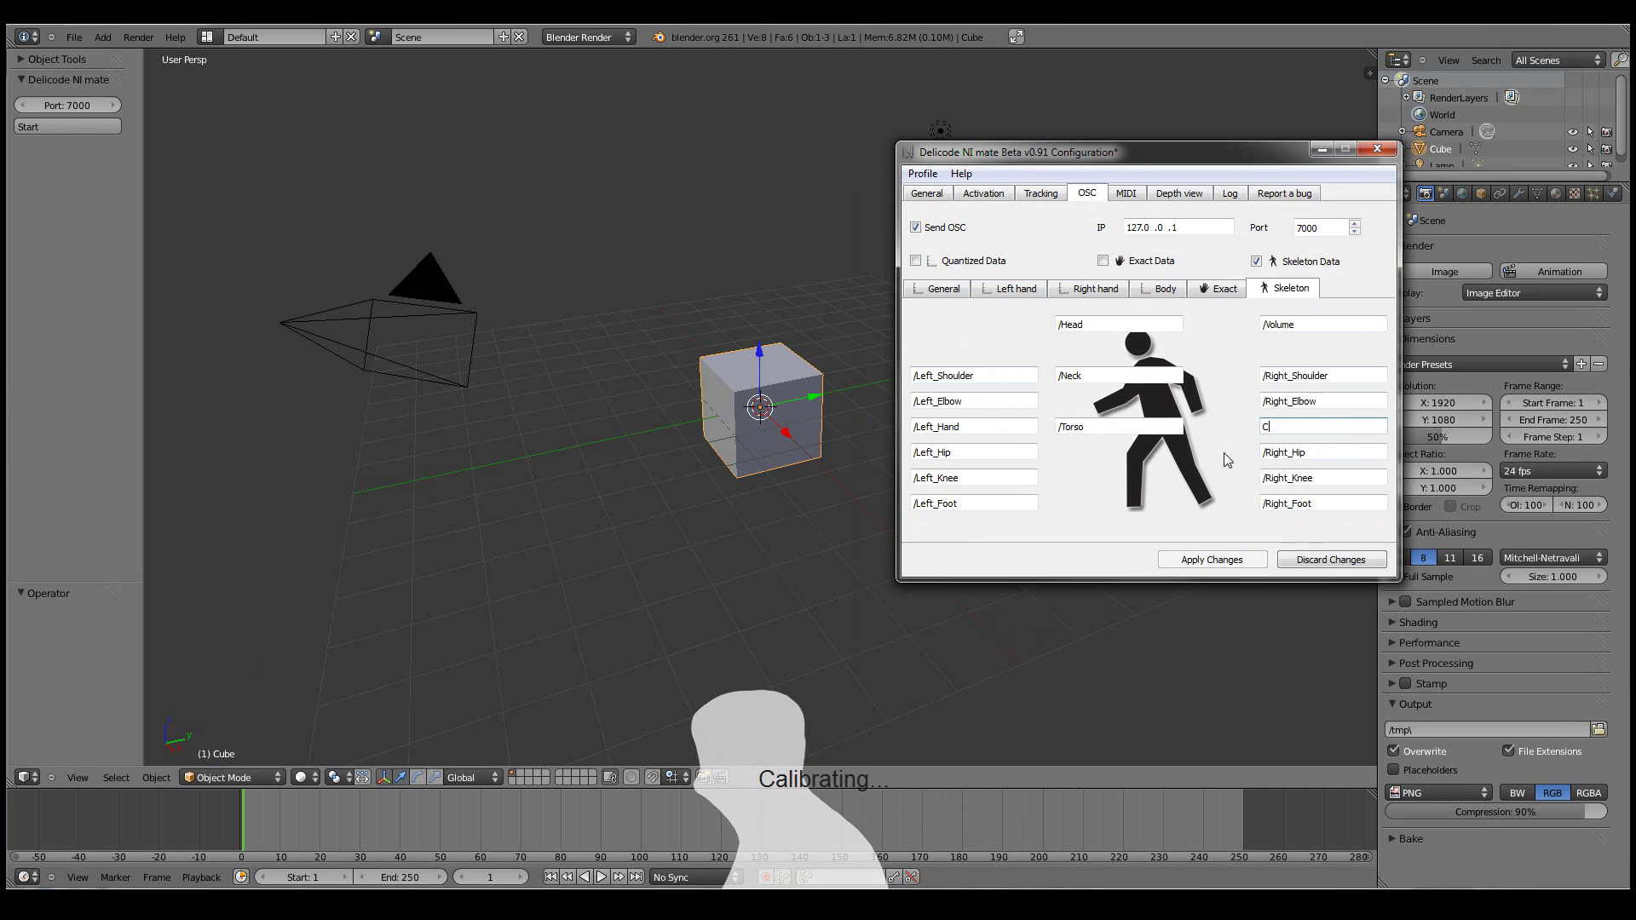
{"action": "left_click", "coordinate": [1224, 562]}
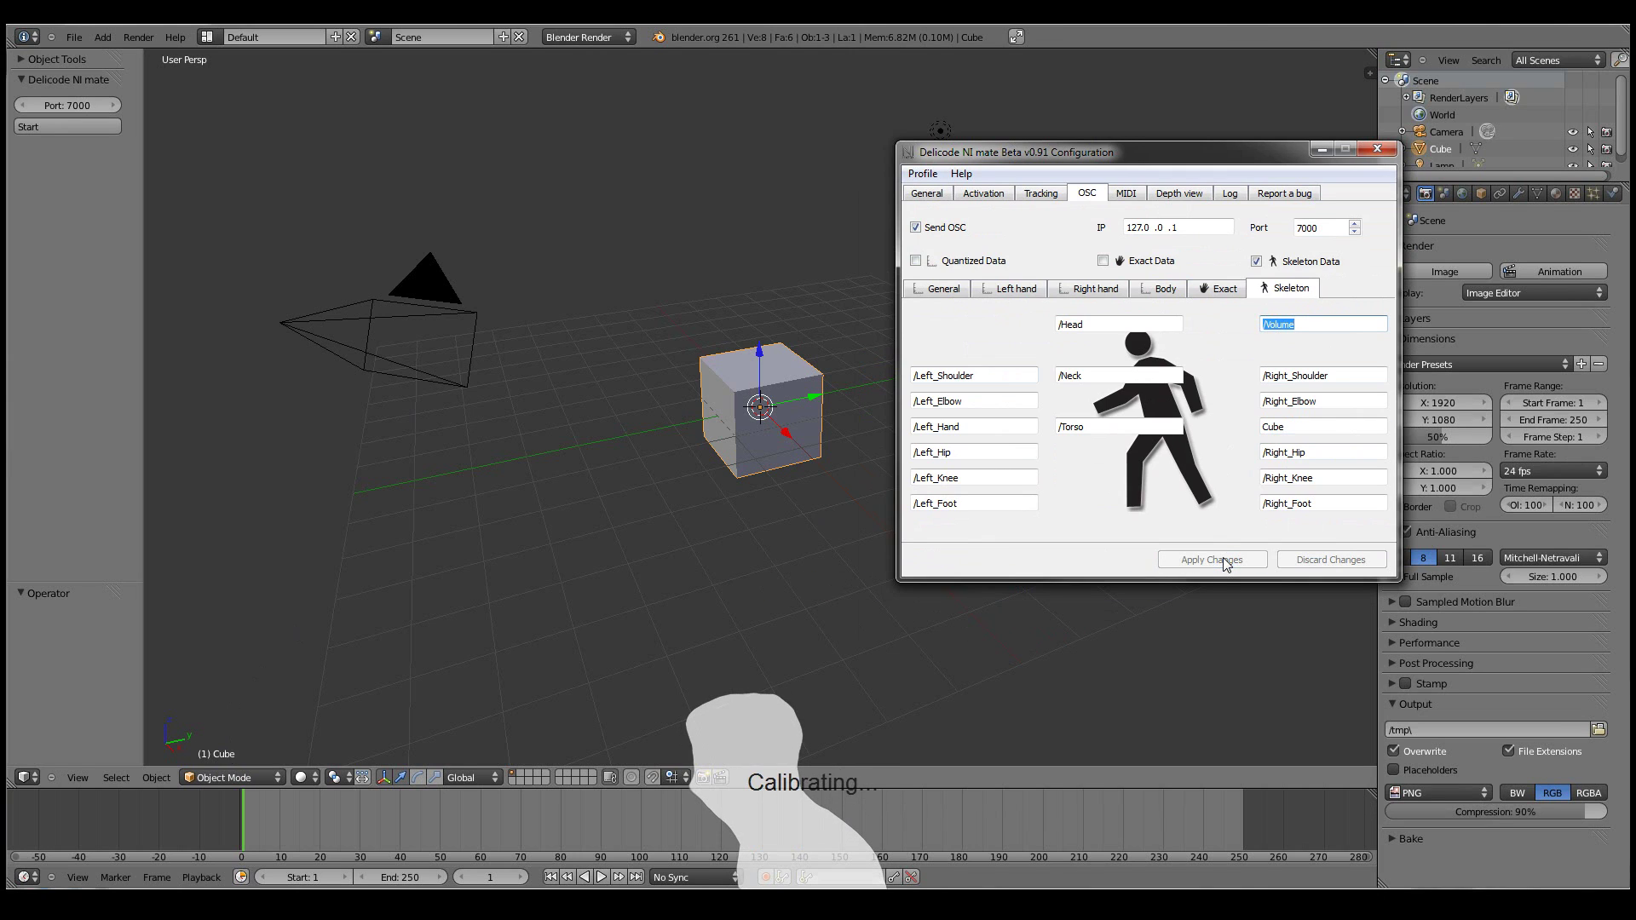
{"action": "left_click", "coordinate": [1078, 26]}
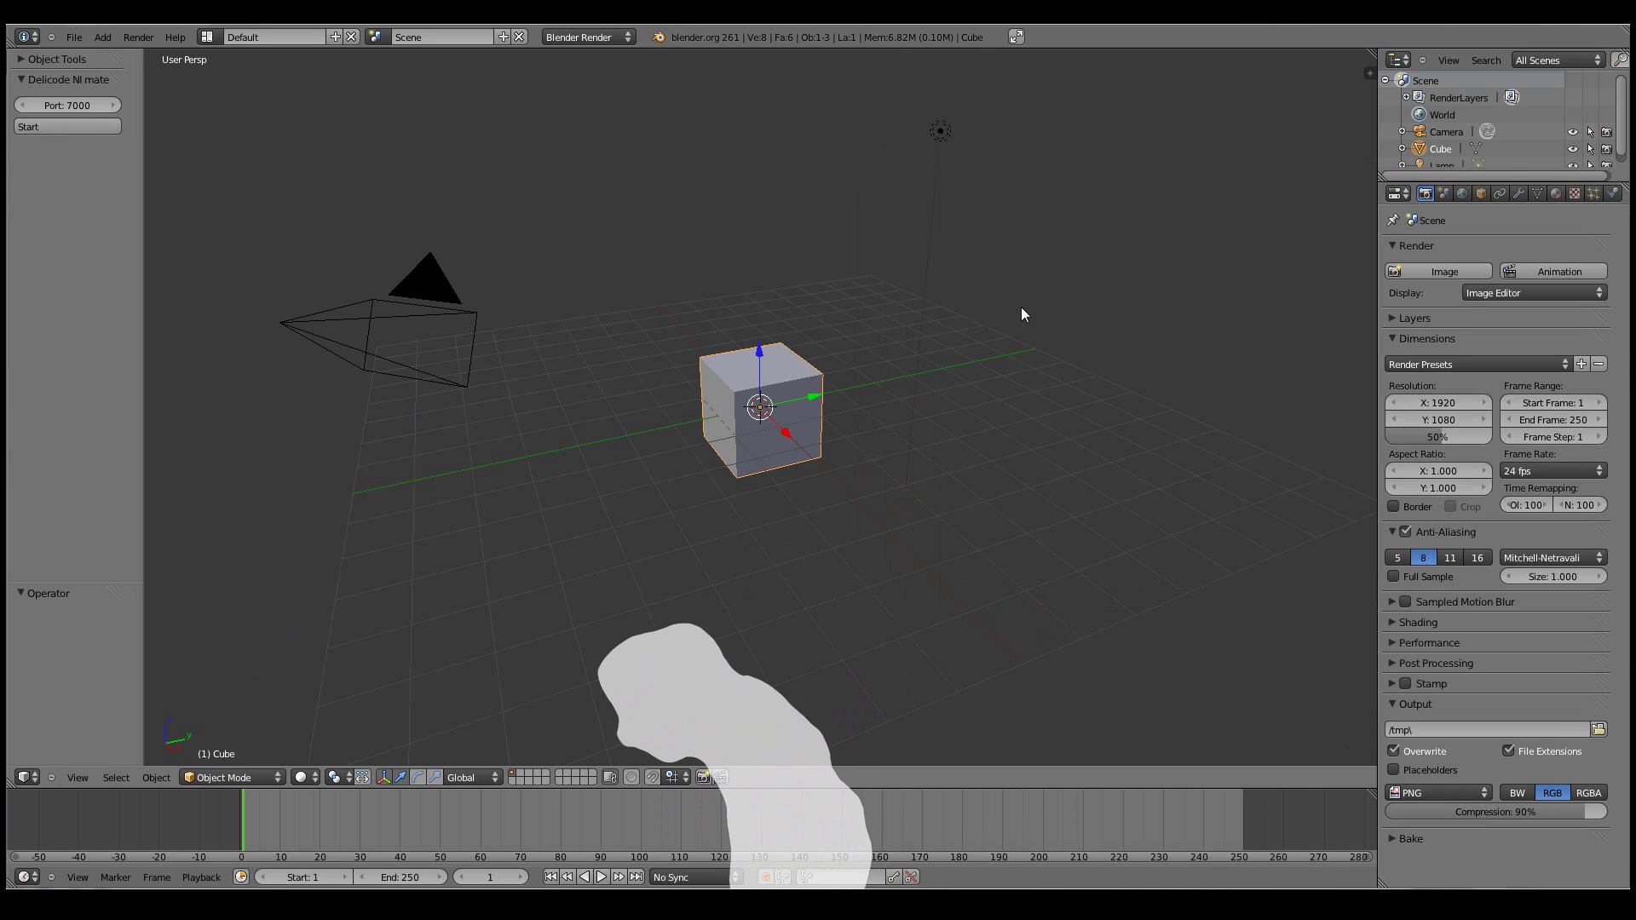
Step: Run the NI mate receiver, moving the cube with the right hand, then stop it
{"action": "left_click", "coordinate": [79, 125]}
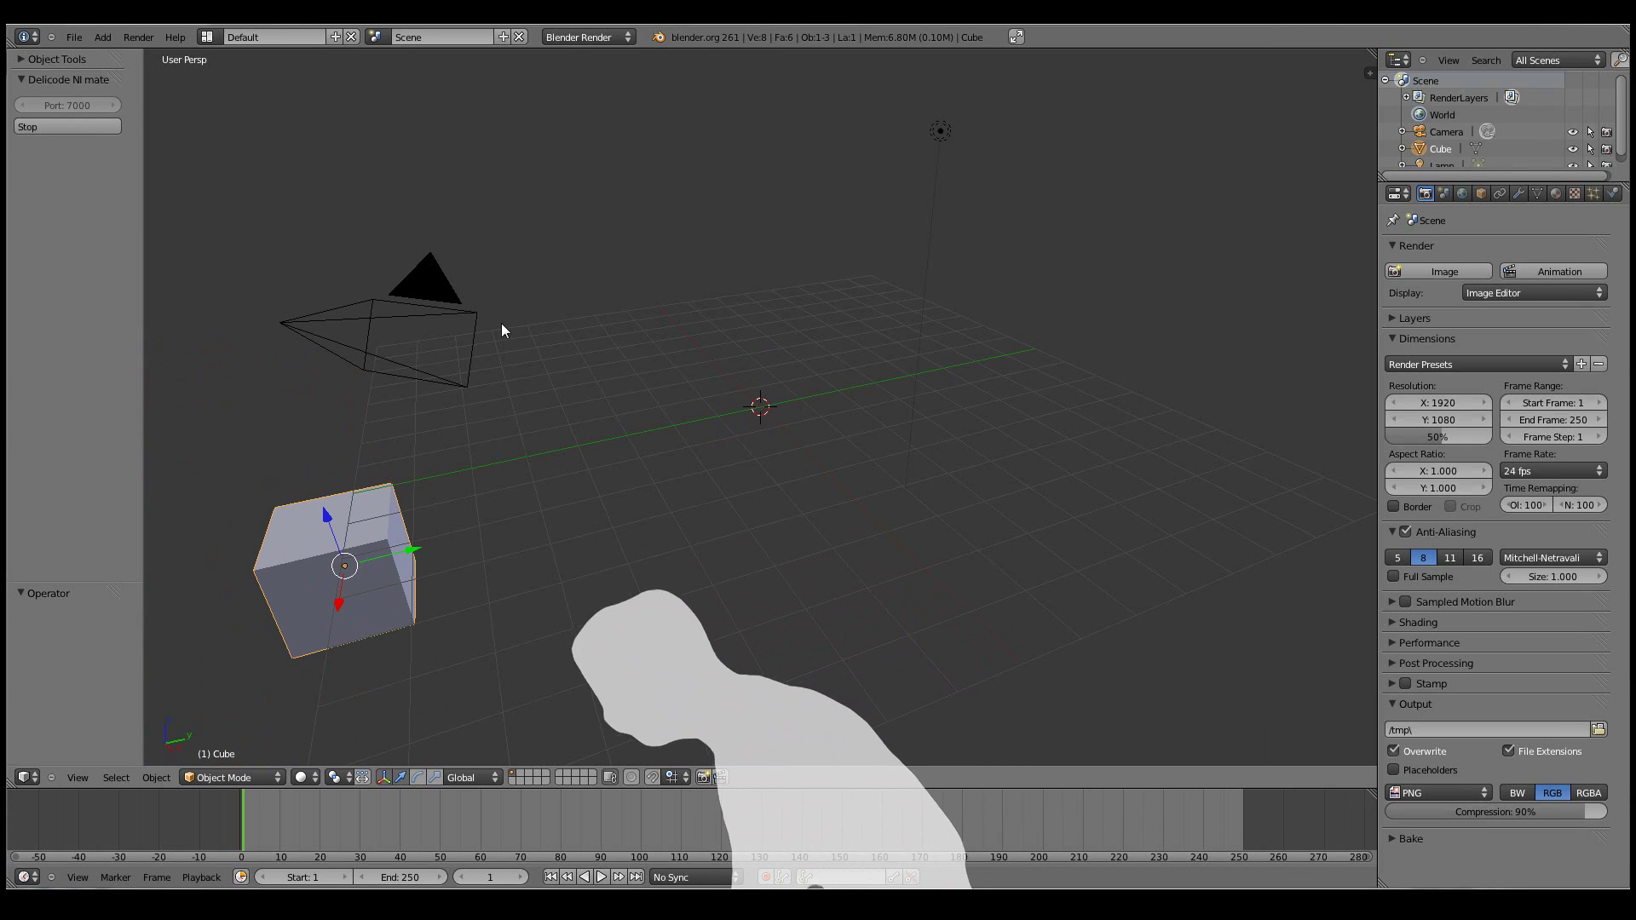
{"action": "left_click", "coordinate": [86, 131]}
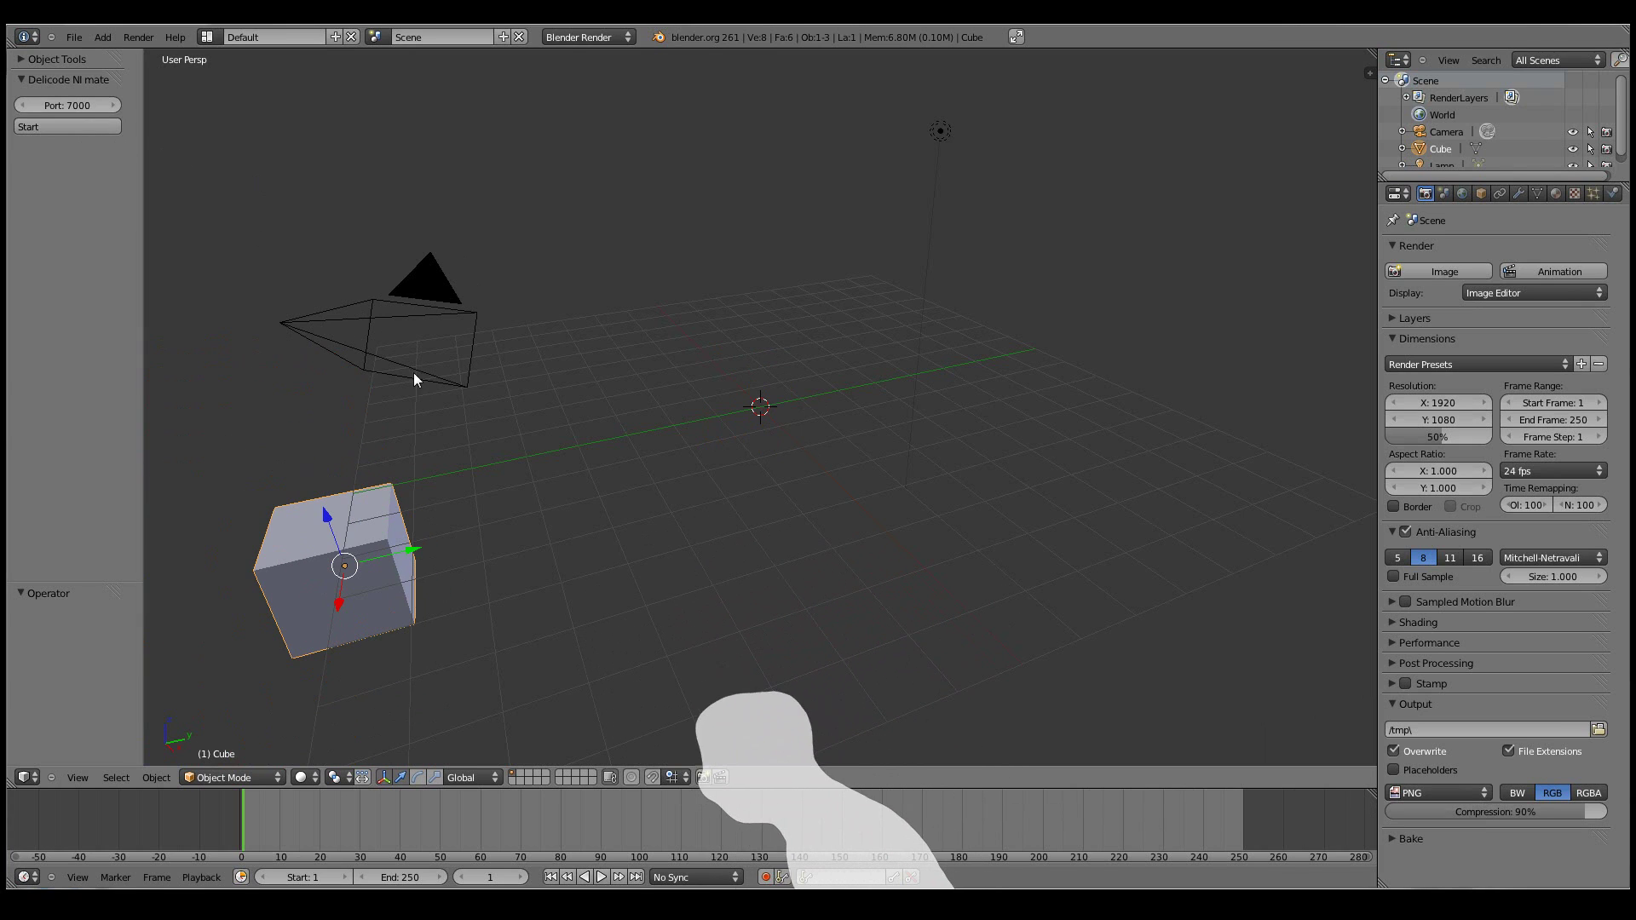
Step: Switch back to NI mate's configuration window to view joint paths like /Left_Hand
{"action": "key", "text": "alt+Tab"}
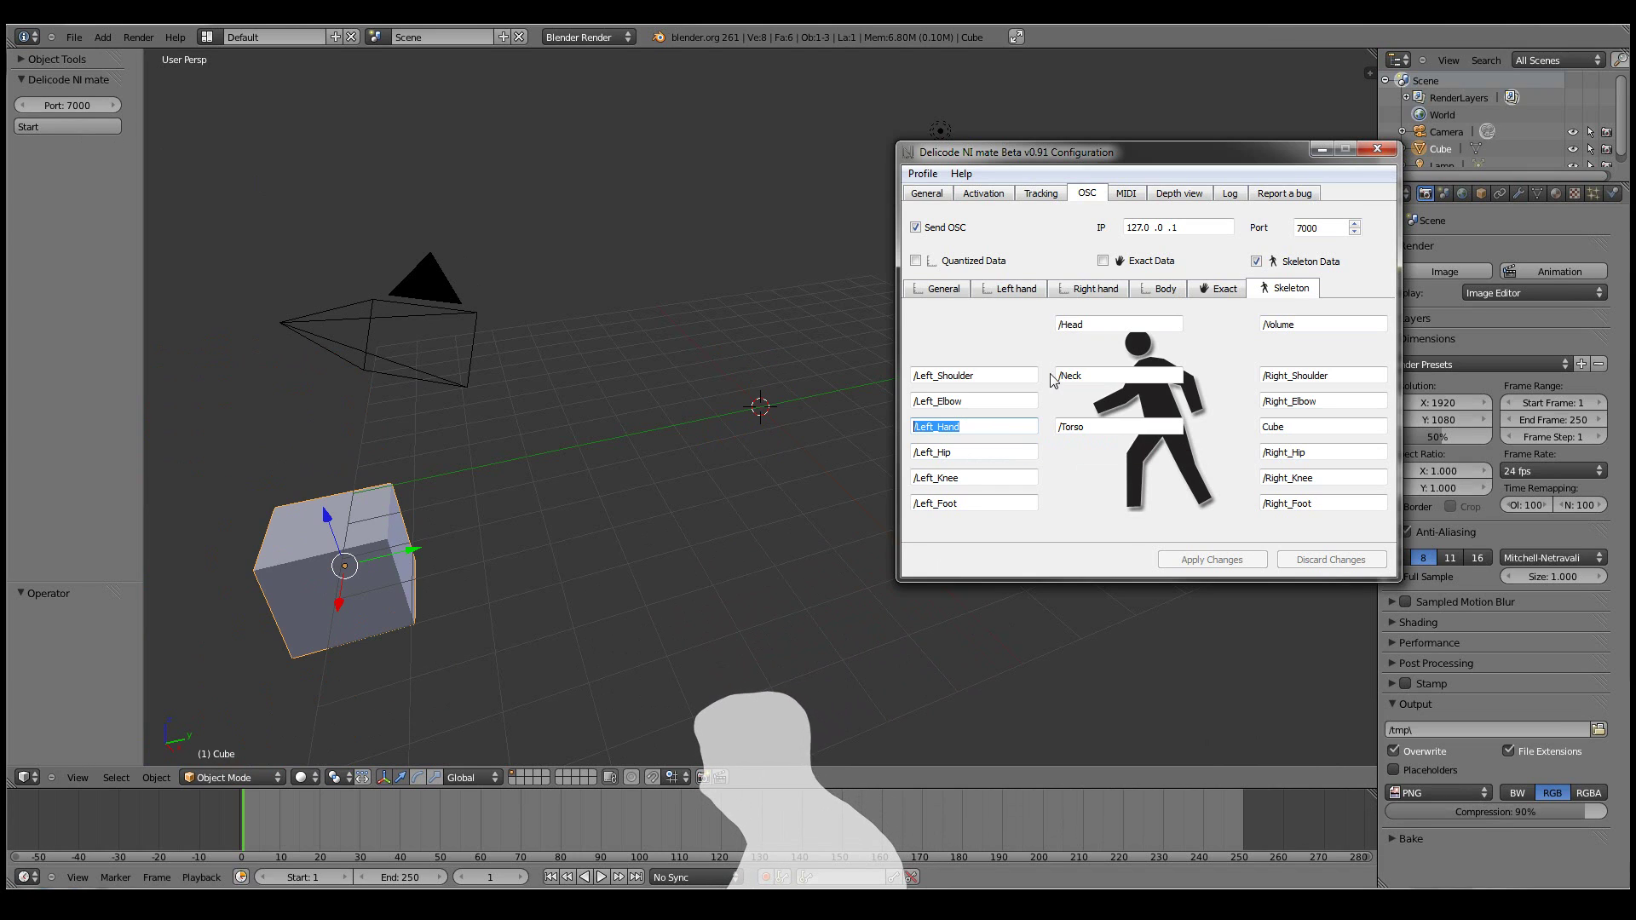
Step: Select the camera and rename it /Left_Hand in its Object properties
{"action": "key", "text": "alt+Tab"}
{"action": "right_click", "coordinate": [425, 314]}
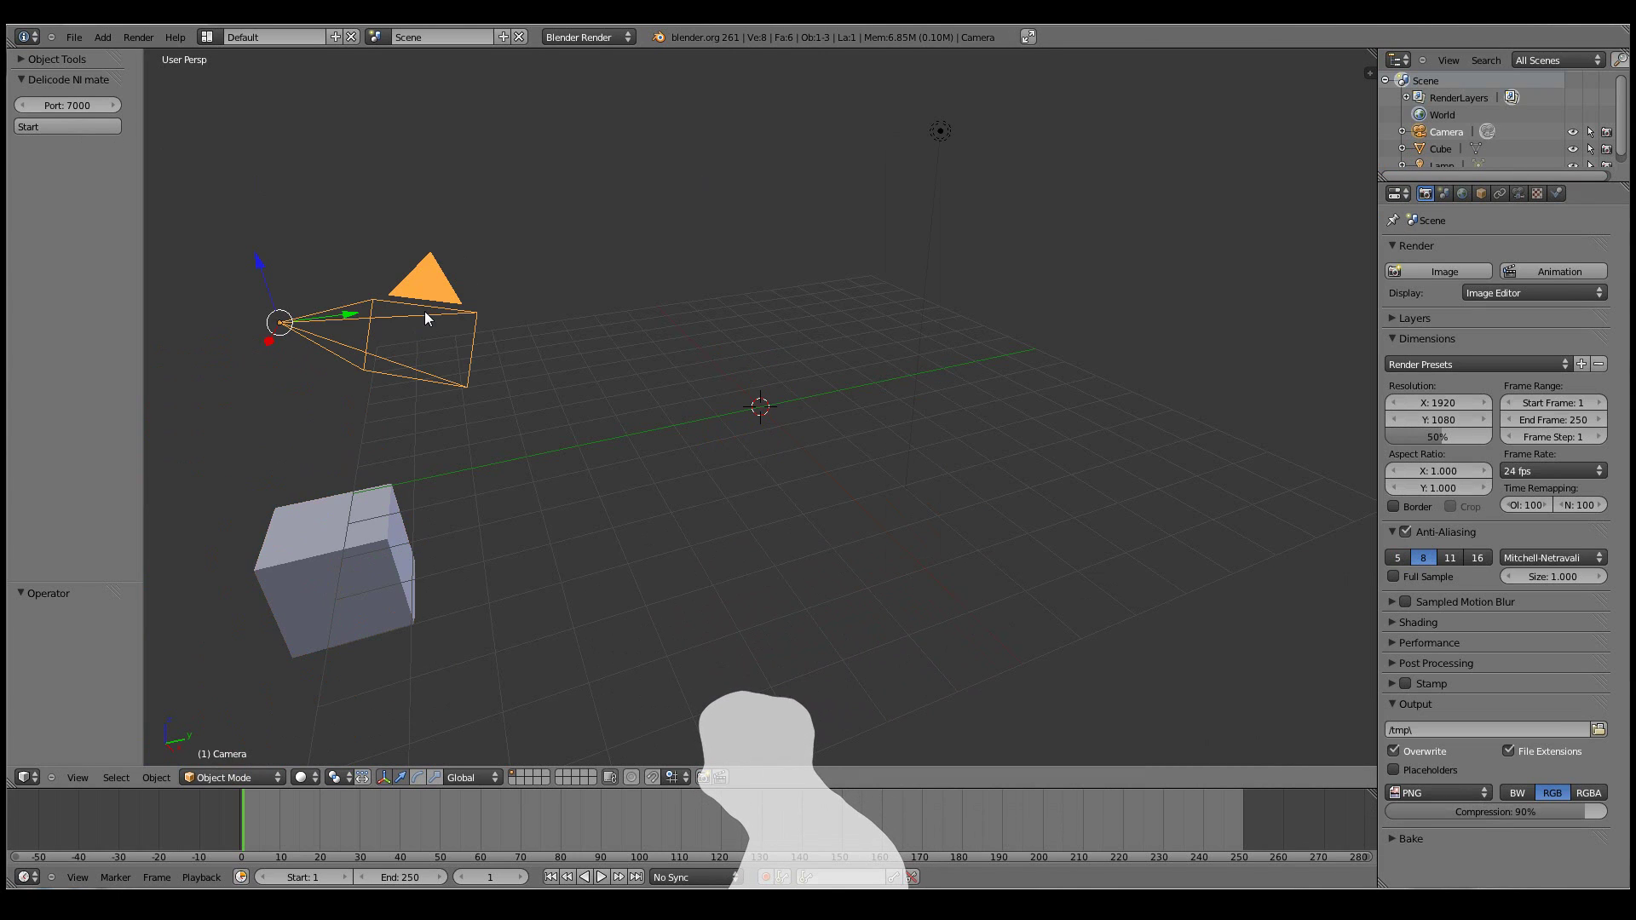
{"action": "left_click", "coordinate": [1481, 193]}
{"action": "left_click", "coordinate": [1463, 249]}
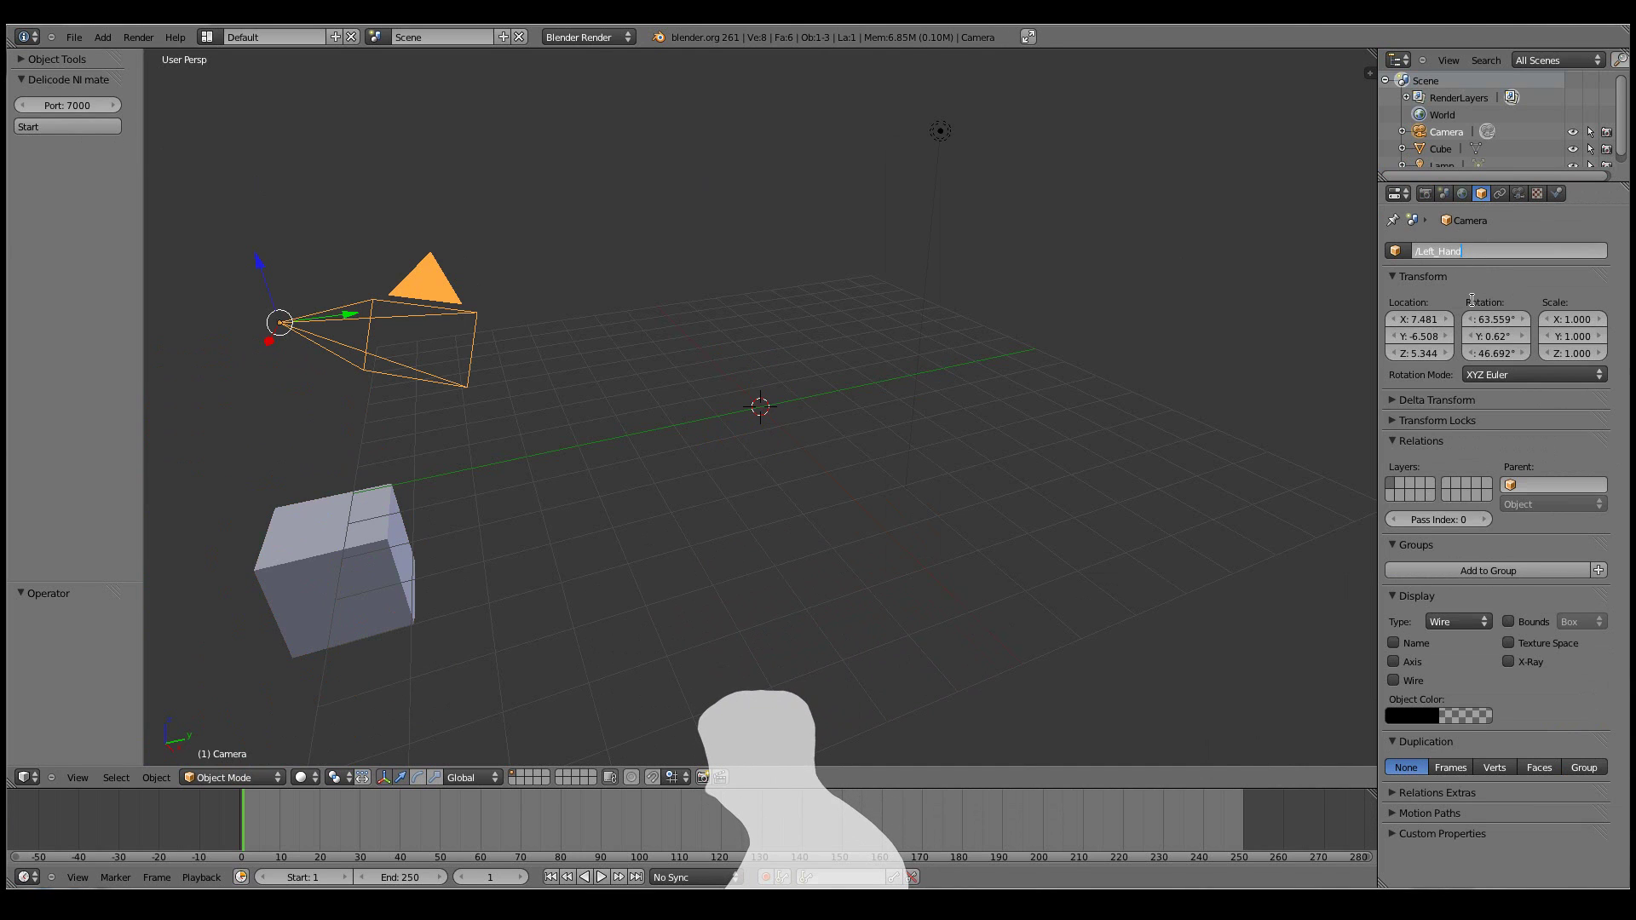
{"action": "key", "text": "Return"}
{"action": "middle_click_drag", "start_coordinate": [707, 528], "coordinate": [592, 532]}
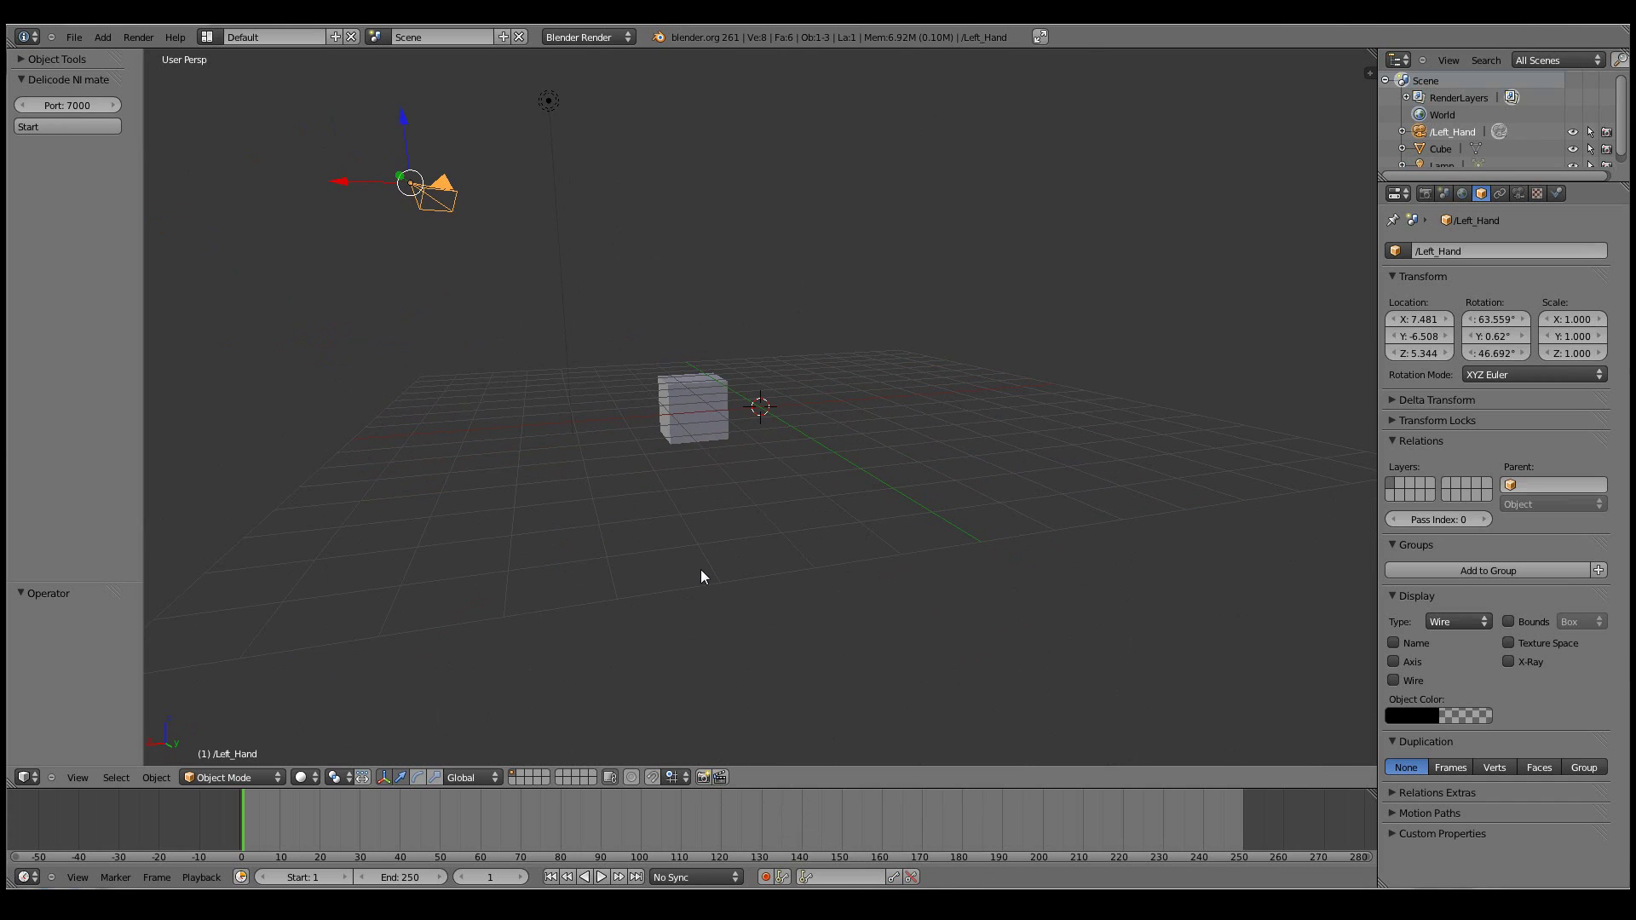
Step: Start the Delicode NI mate receiver so the /Left_Hand camera and Cube follow the hands
{"action": "left_click", "coordinate": [65, 130]}
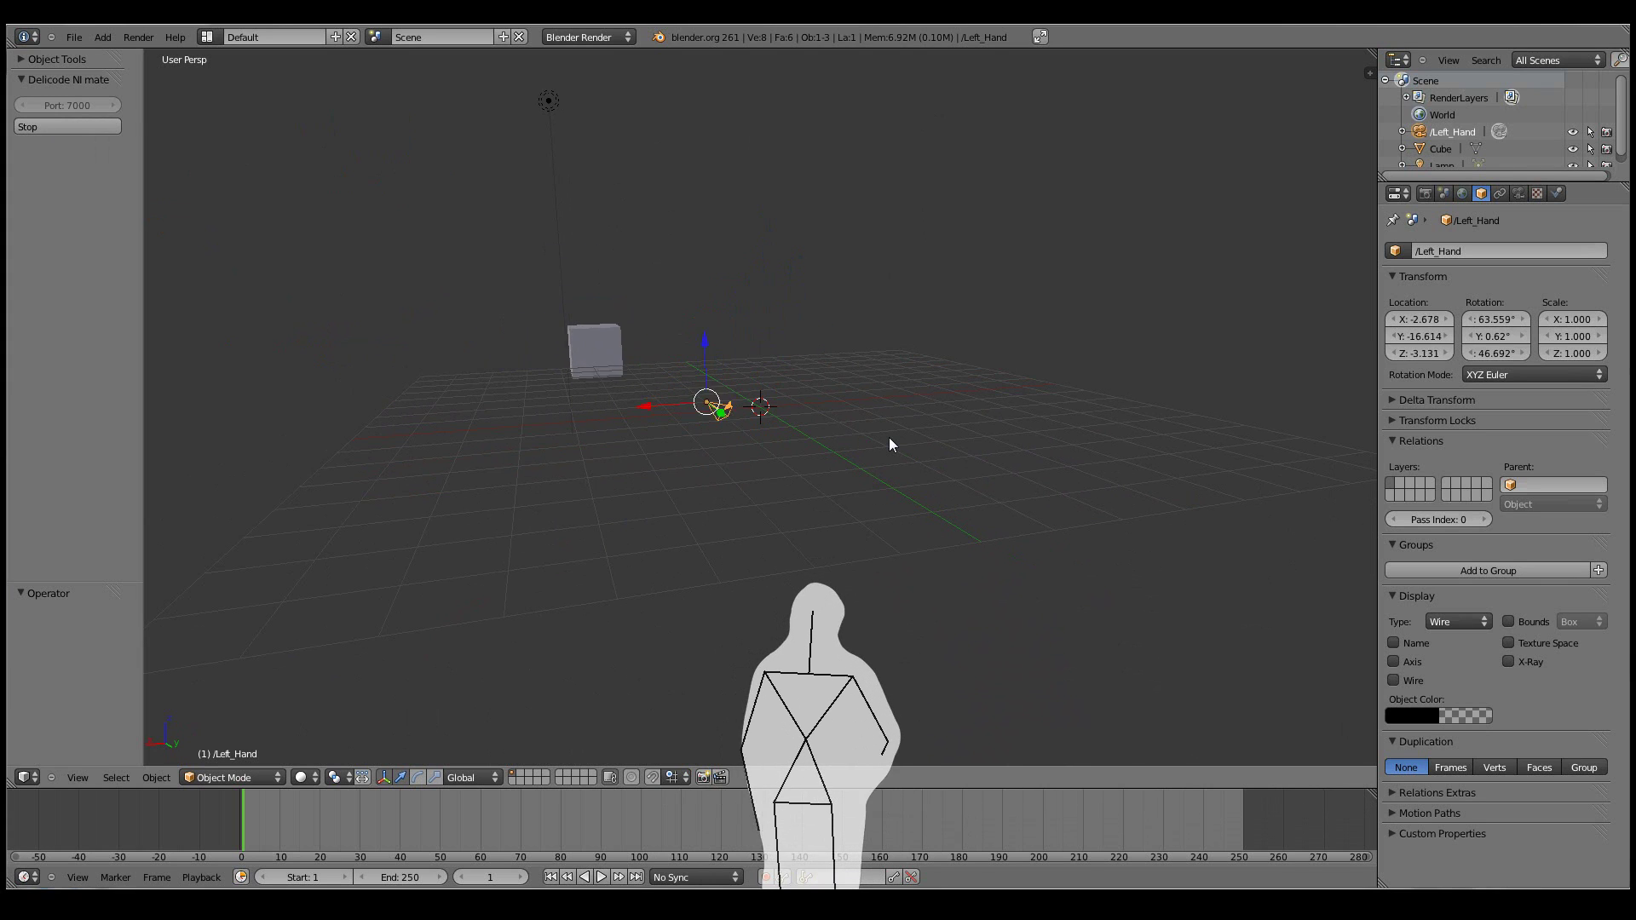
Step: Set the scene end frame to 10000, enable auto-keying, and play to record the hand motion
{"action": "left_click", "coordinate": [409, 877]}
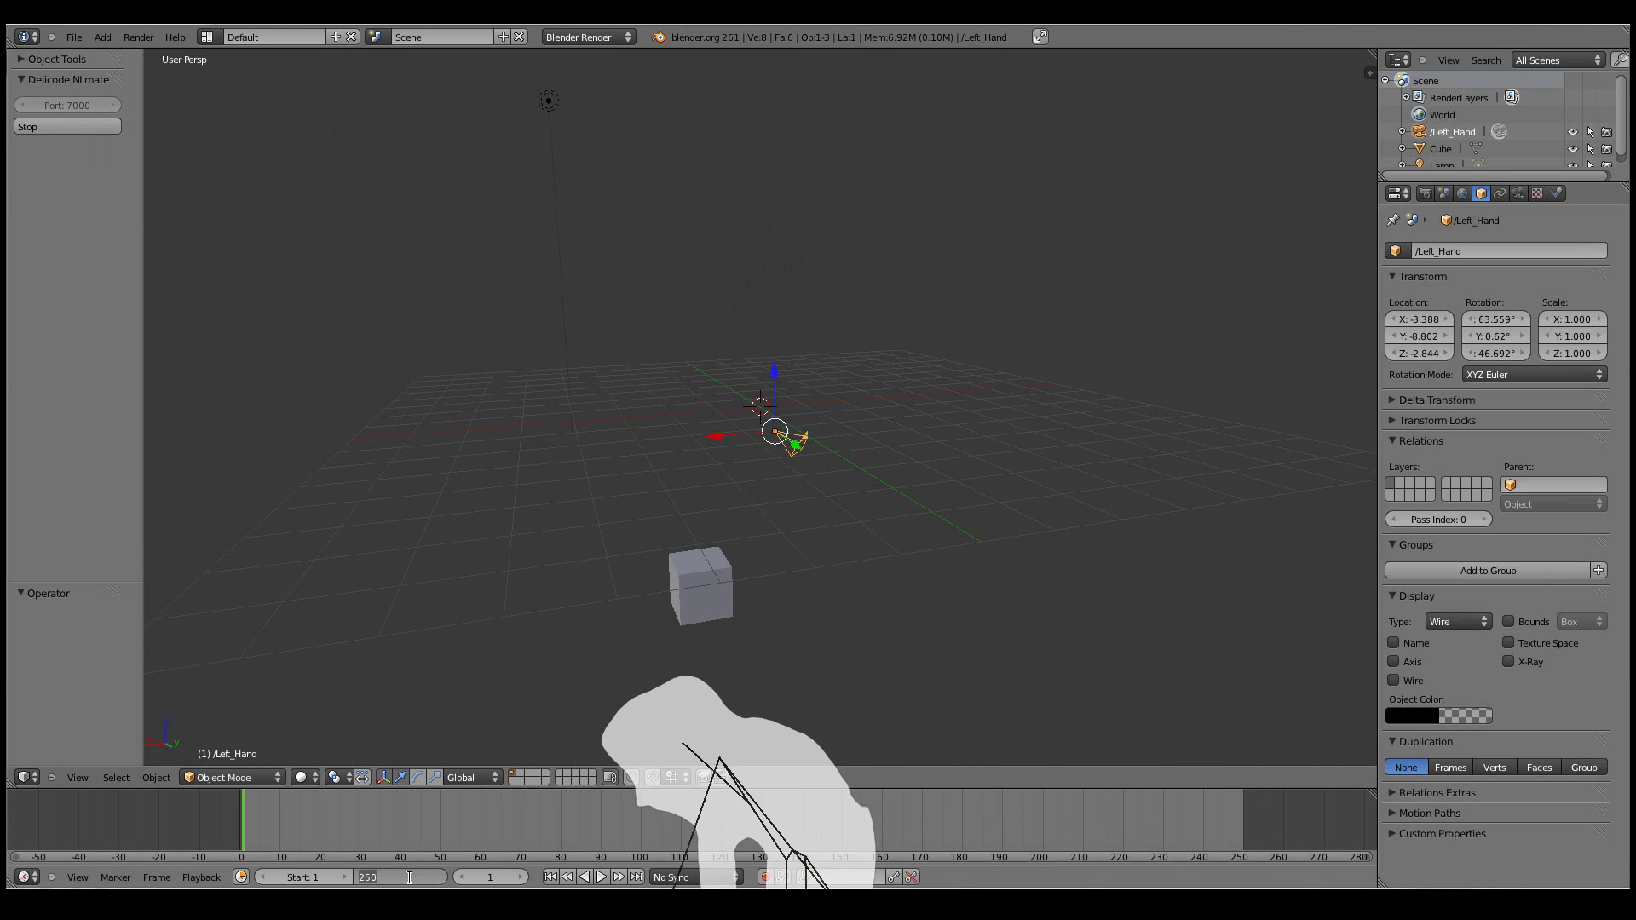
{"action": "type", "text": "10000"}
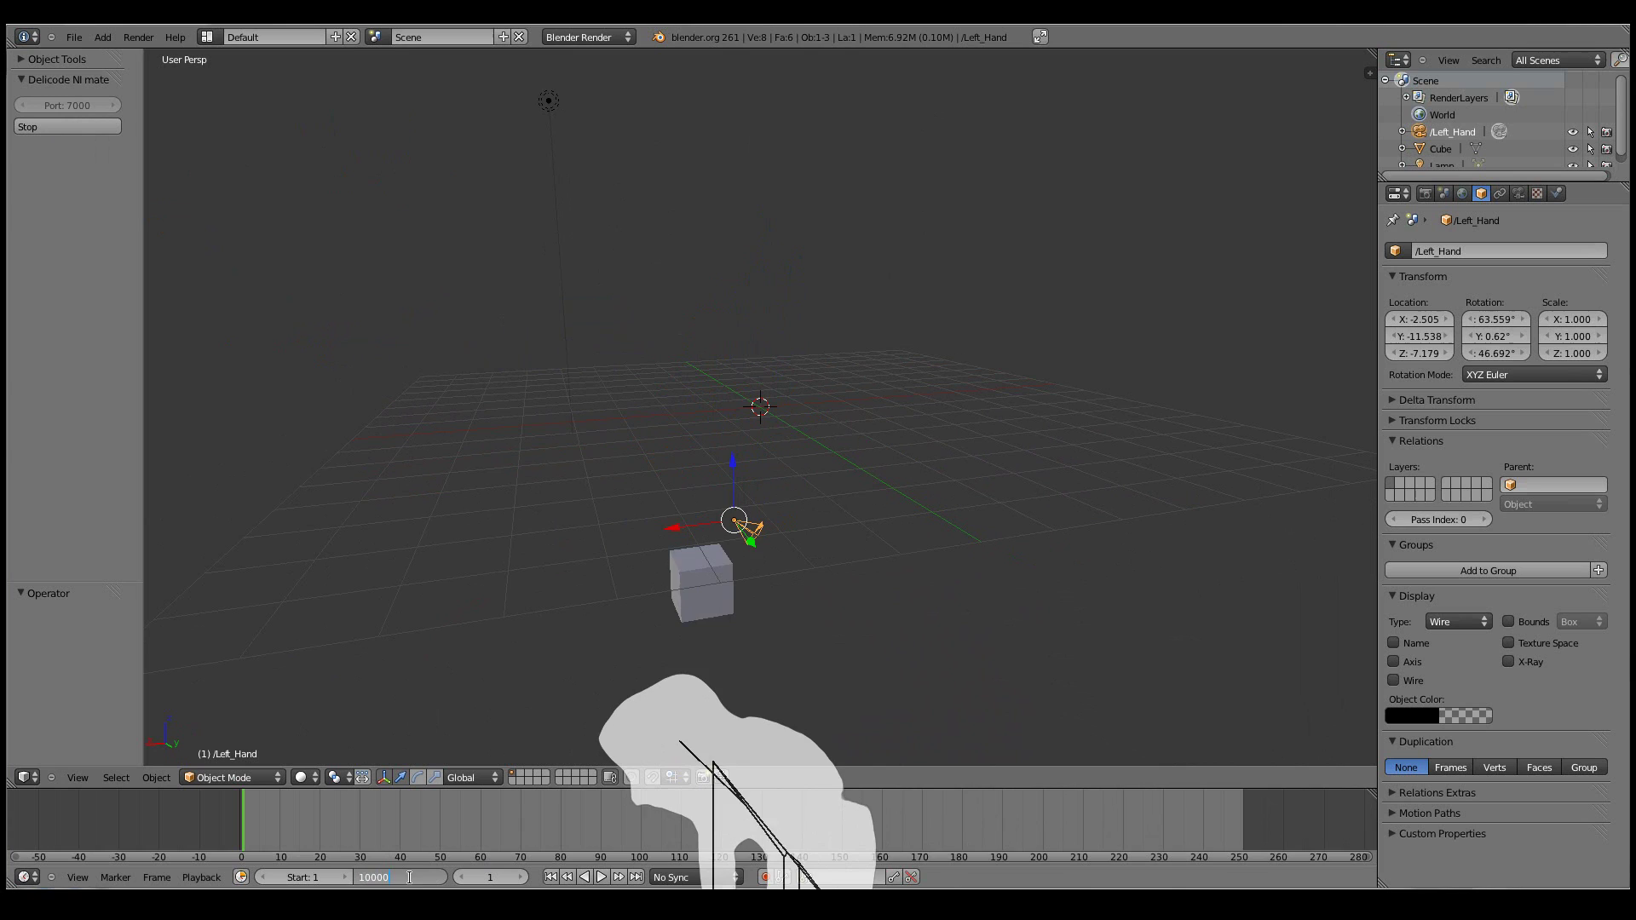
{"action": "key", "text": "Return"}
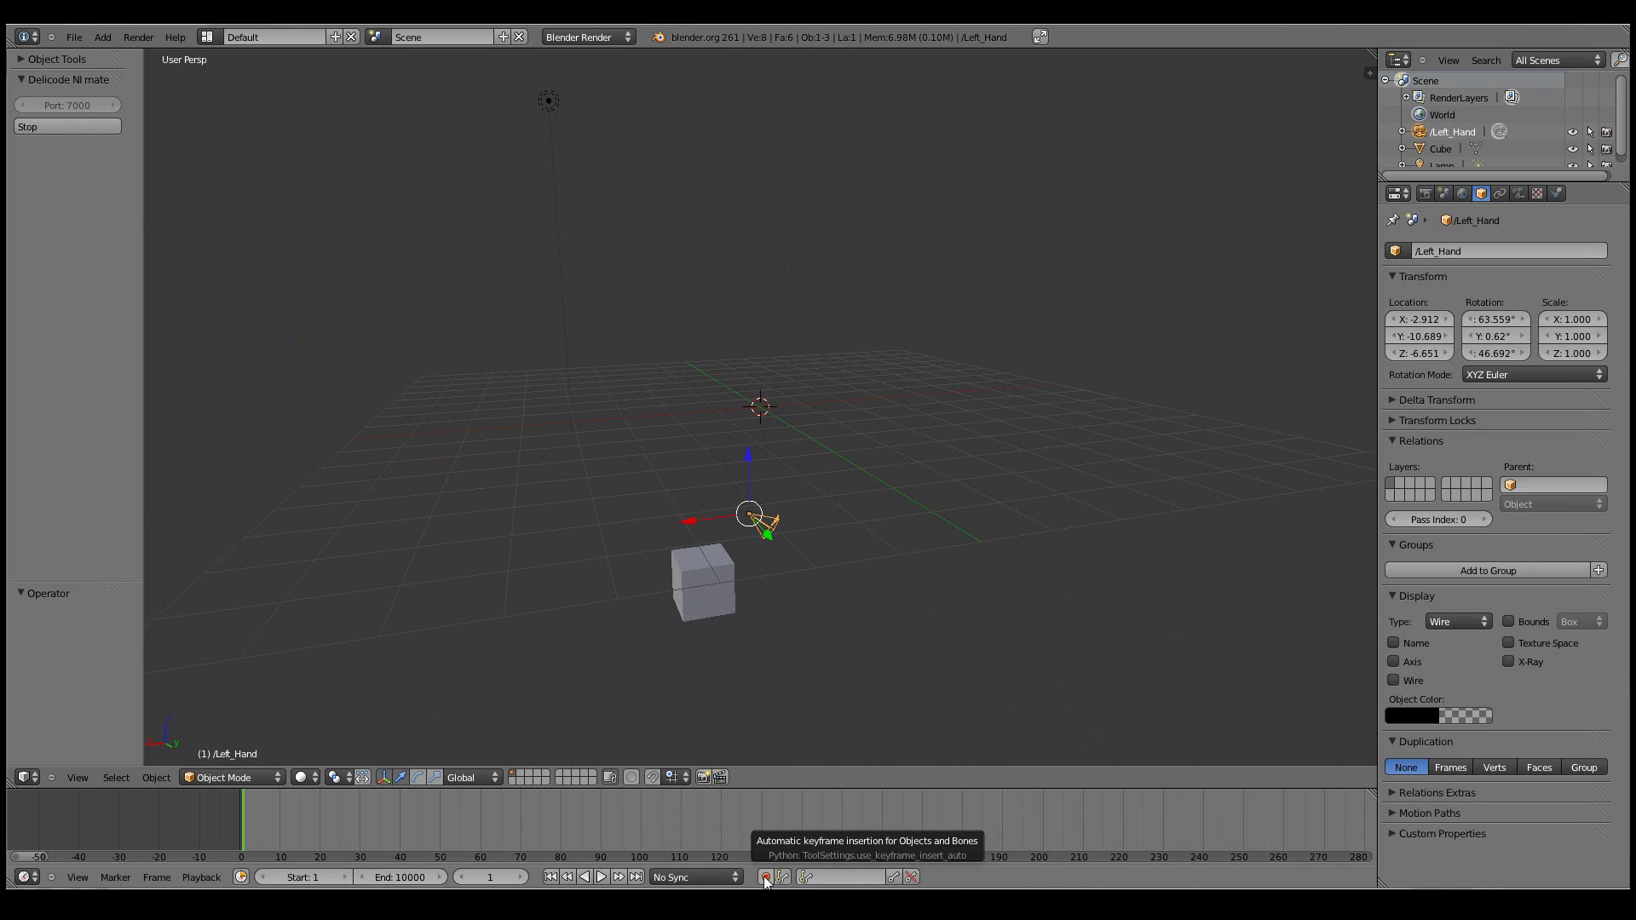
{"action": "left_click", "coordinate": [765, 877]}
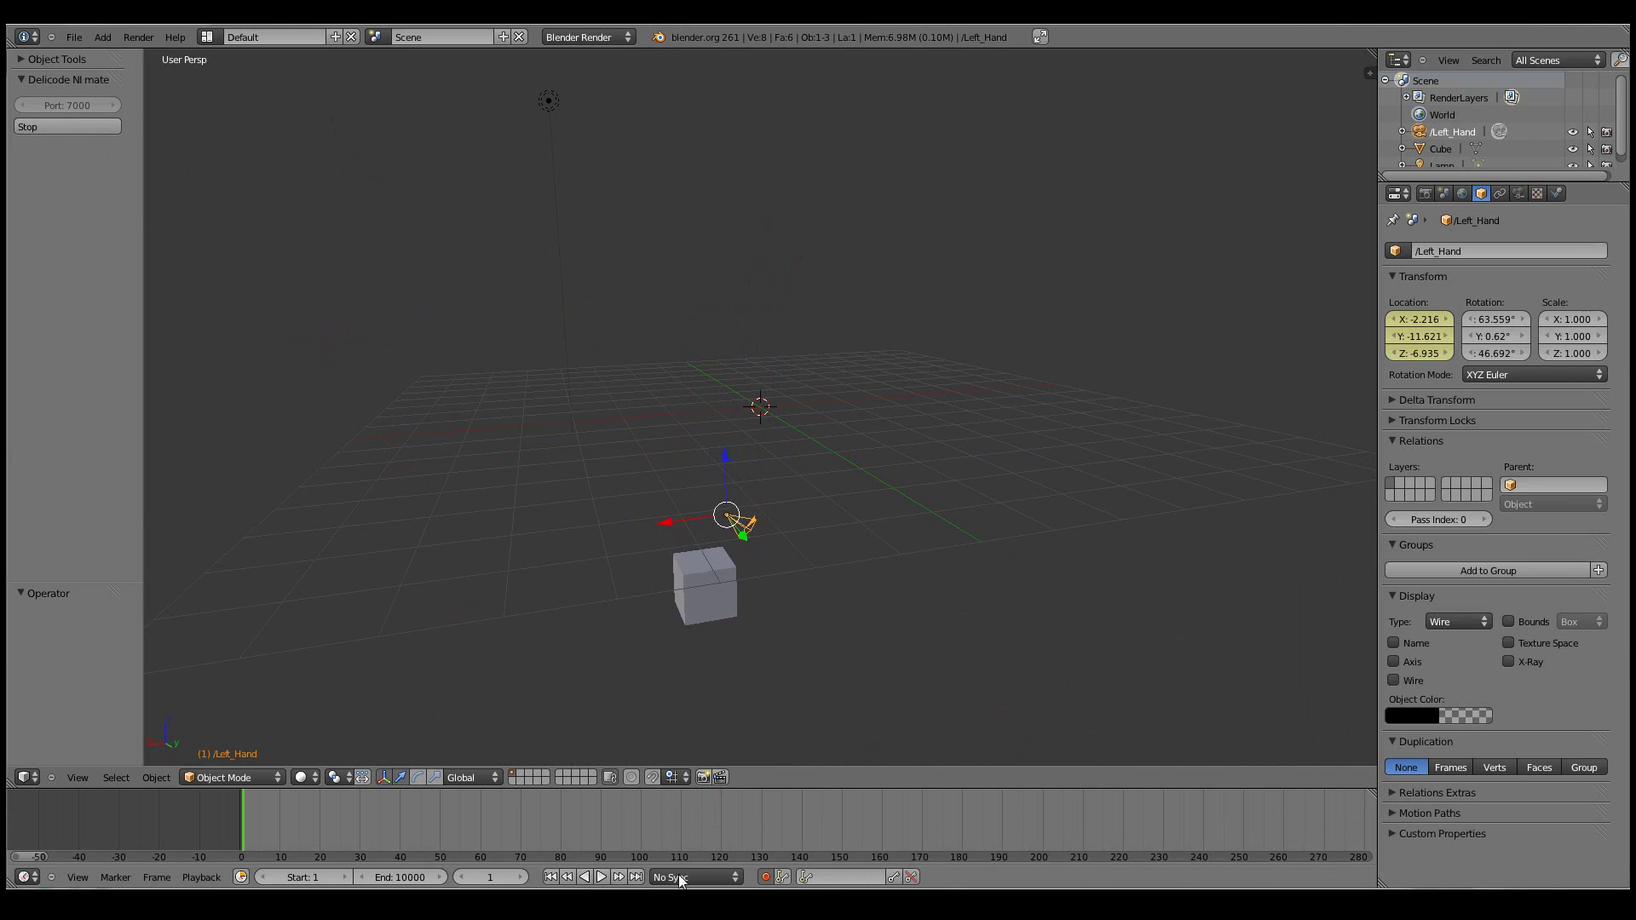
{"action": "left_click", "coordinate": [600, 877]}
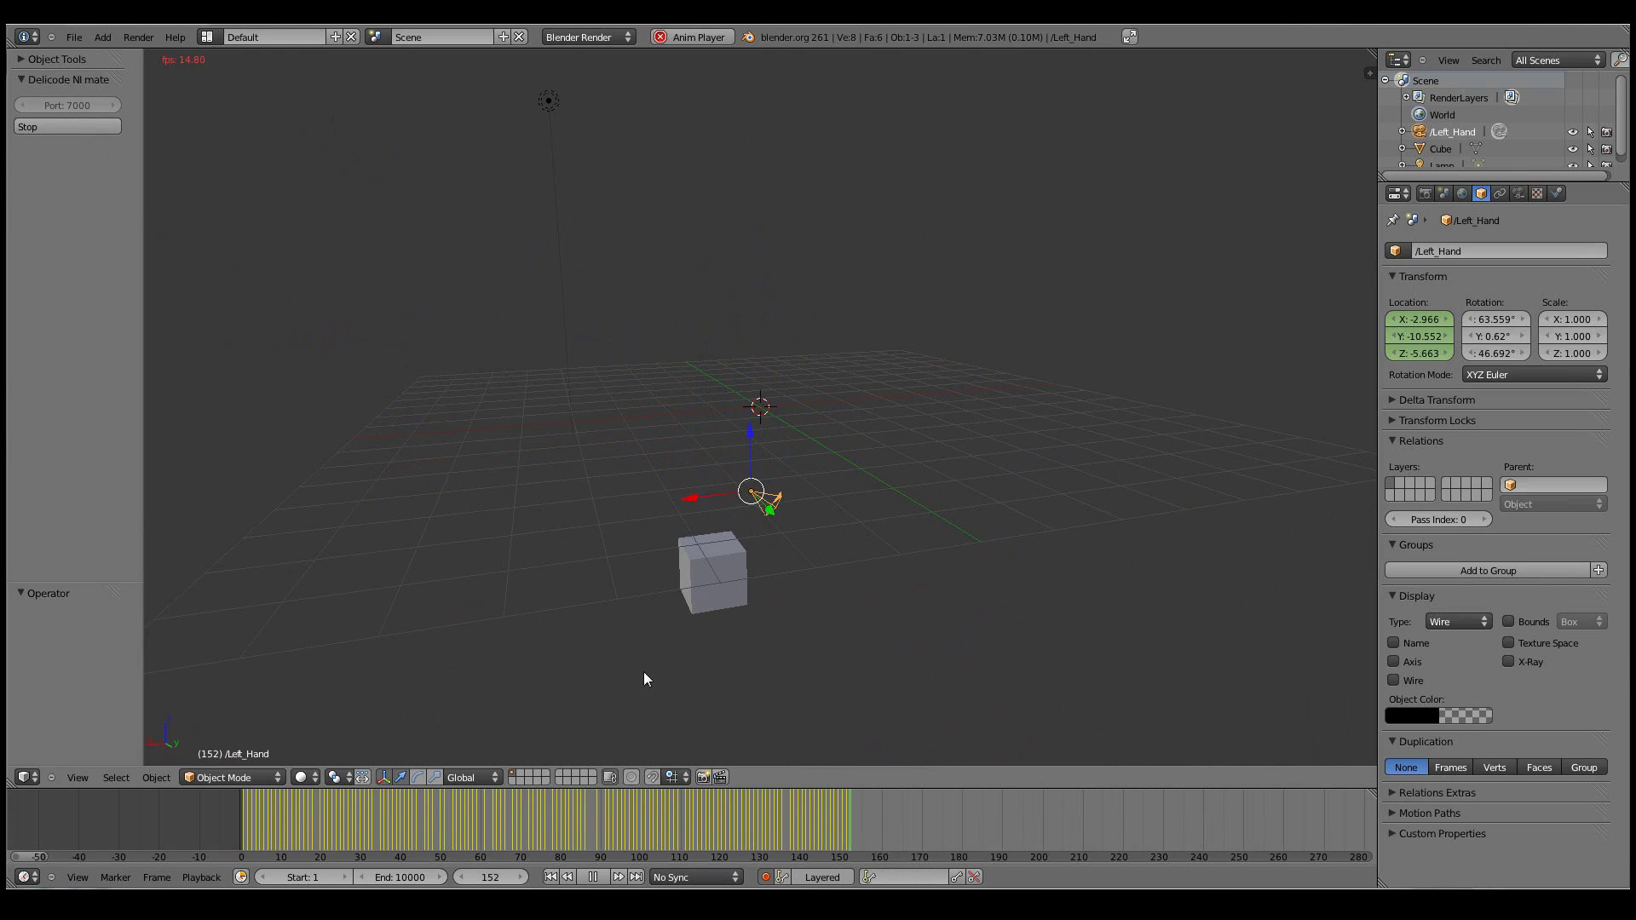
Step: Stop playback and NI mate tracking, then scrub to frame 94 to review the recorded keyframes
{"action": "left_click", "coordinate": [593, 877]}
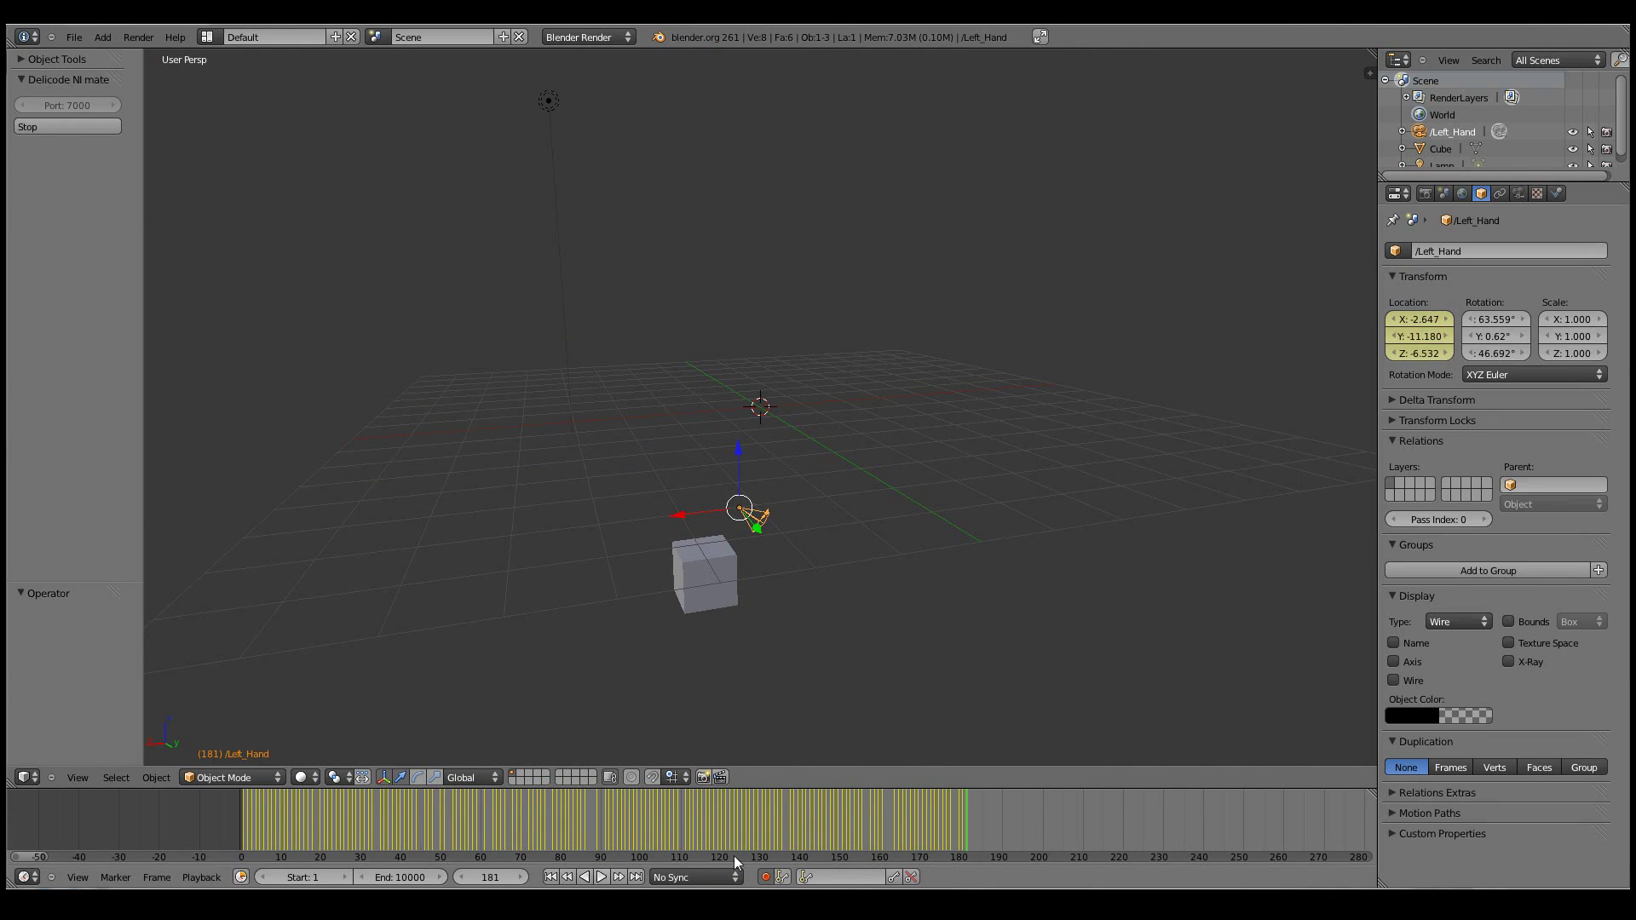
{"action": "left_click", "coordinate": [67, 126]}
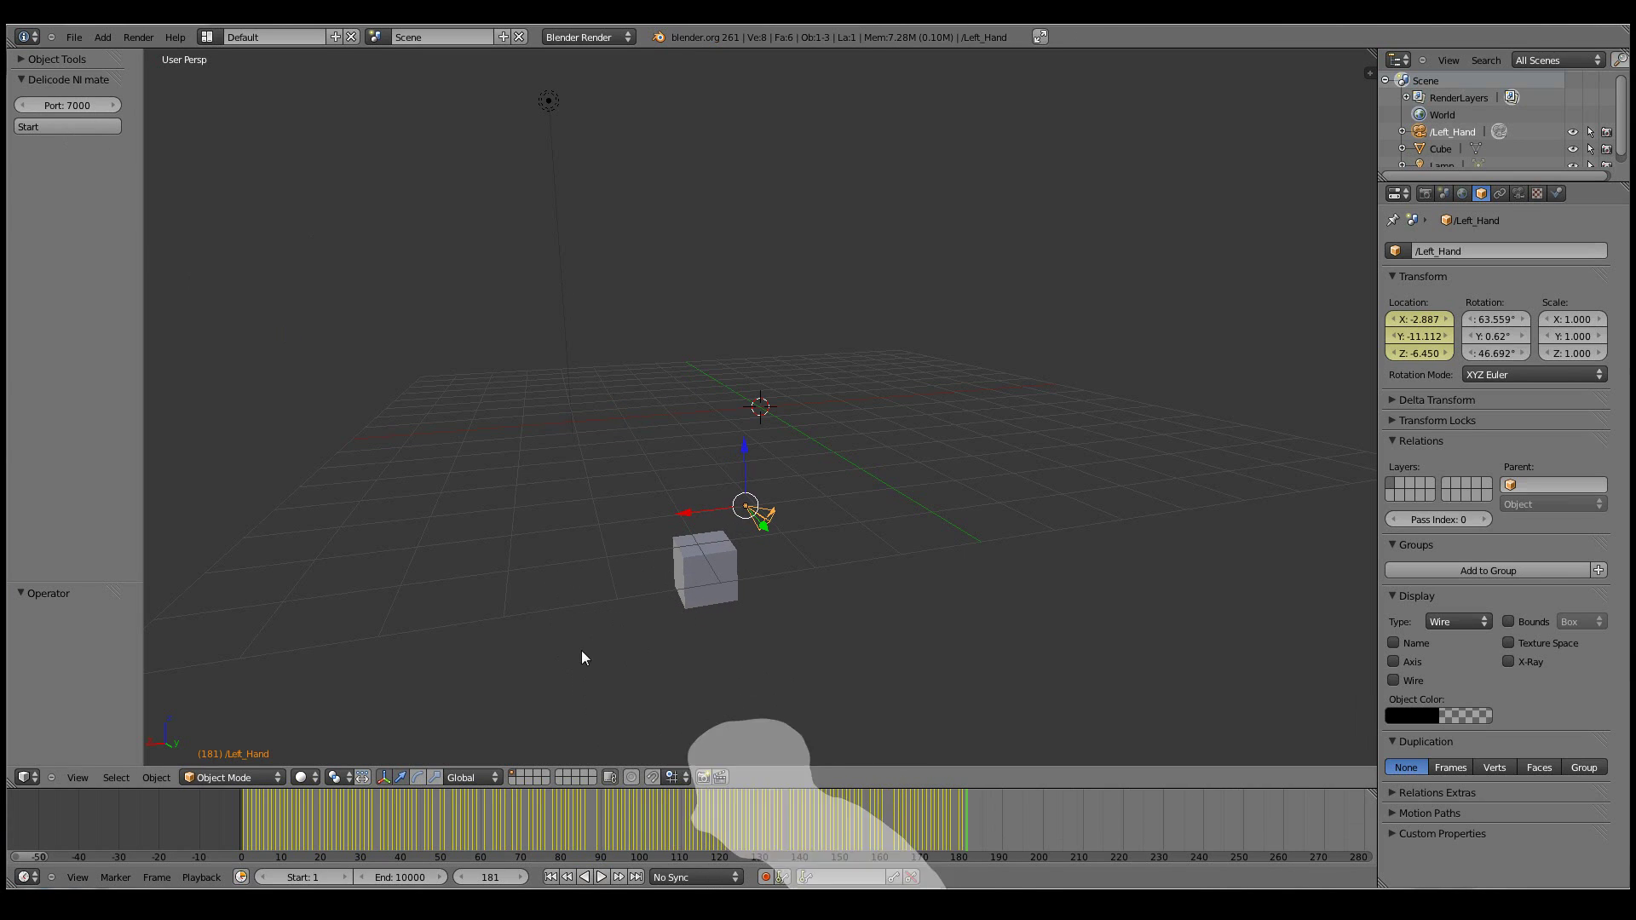
{"action": "left_click_drag", "start_coordinate": [381, 818], "coordinate": [467, 825]}
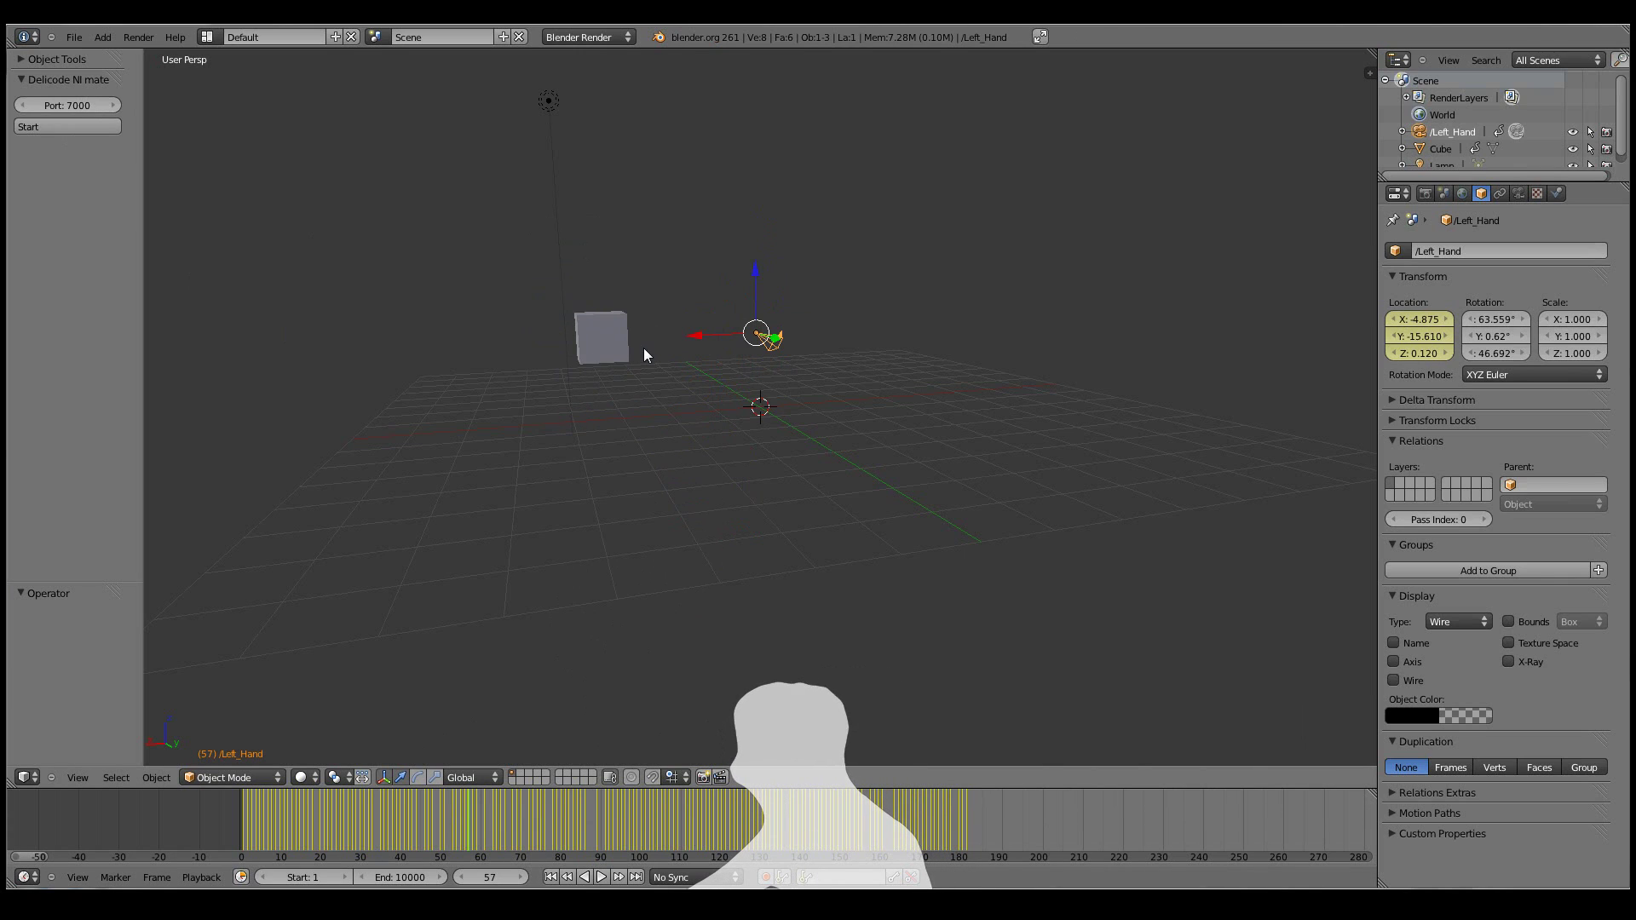
Step: Open Delicode_NI_mate_Mocap.blend from the Desktop folder
{"action": "key", "text": "ctrl+o"}
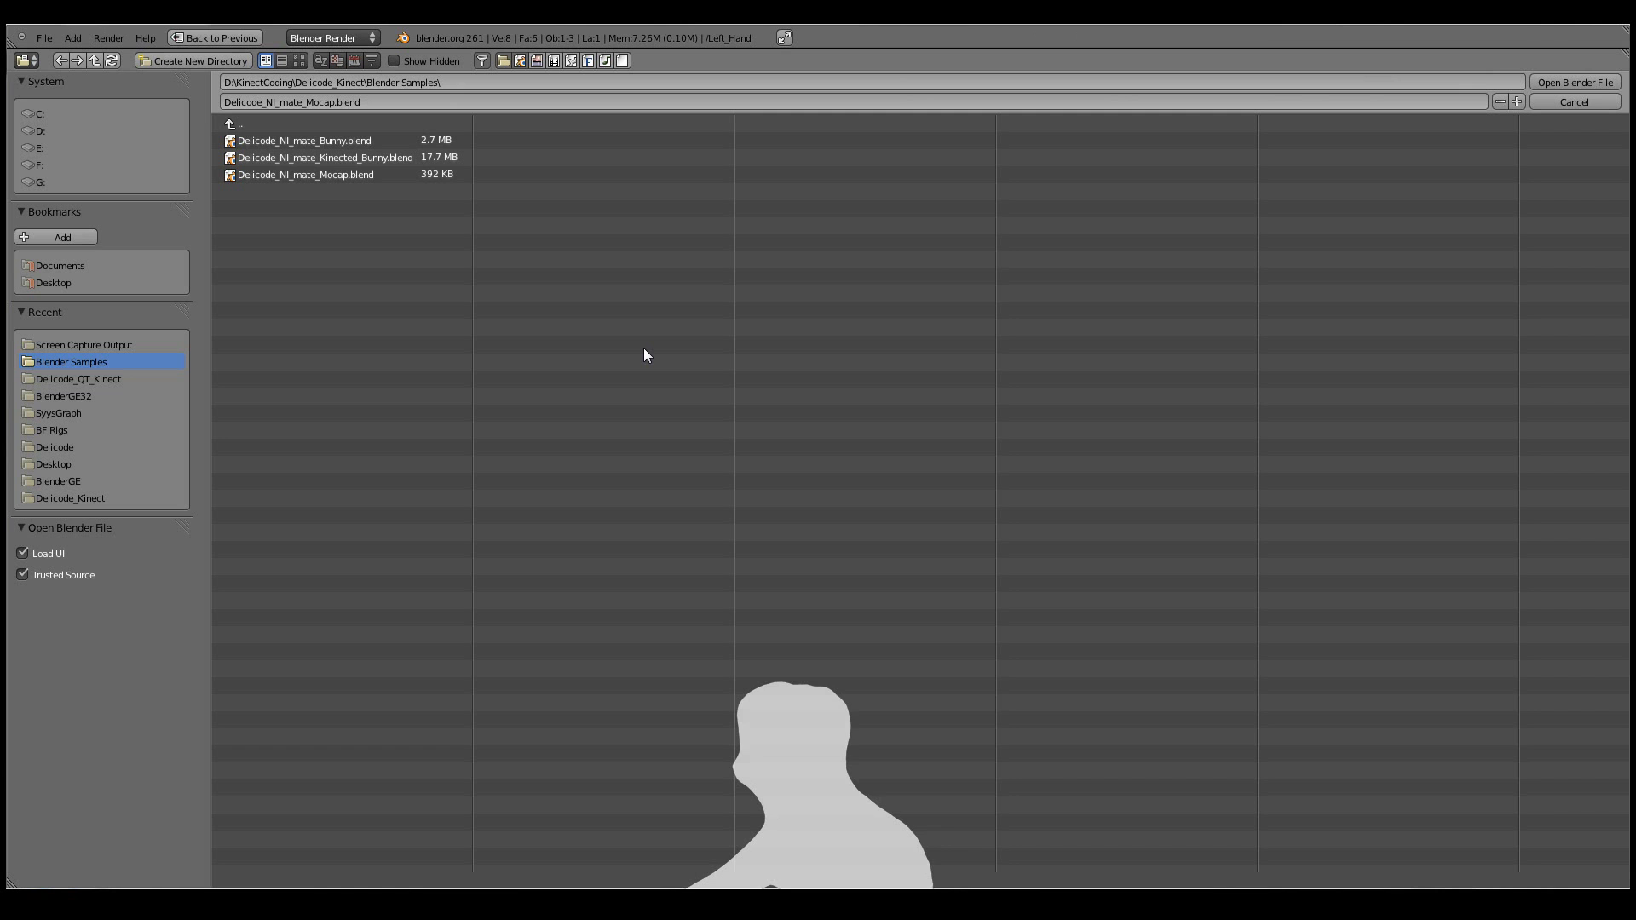
{"action": "left_click", "coordinate": [72, 282]}
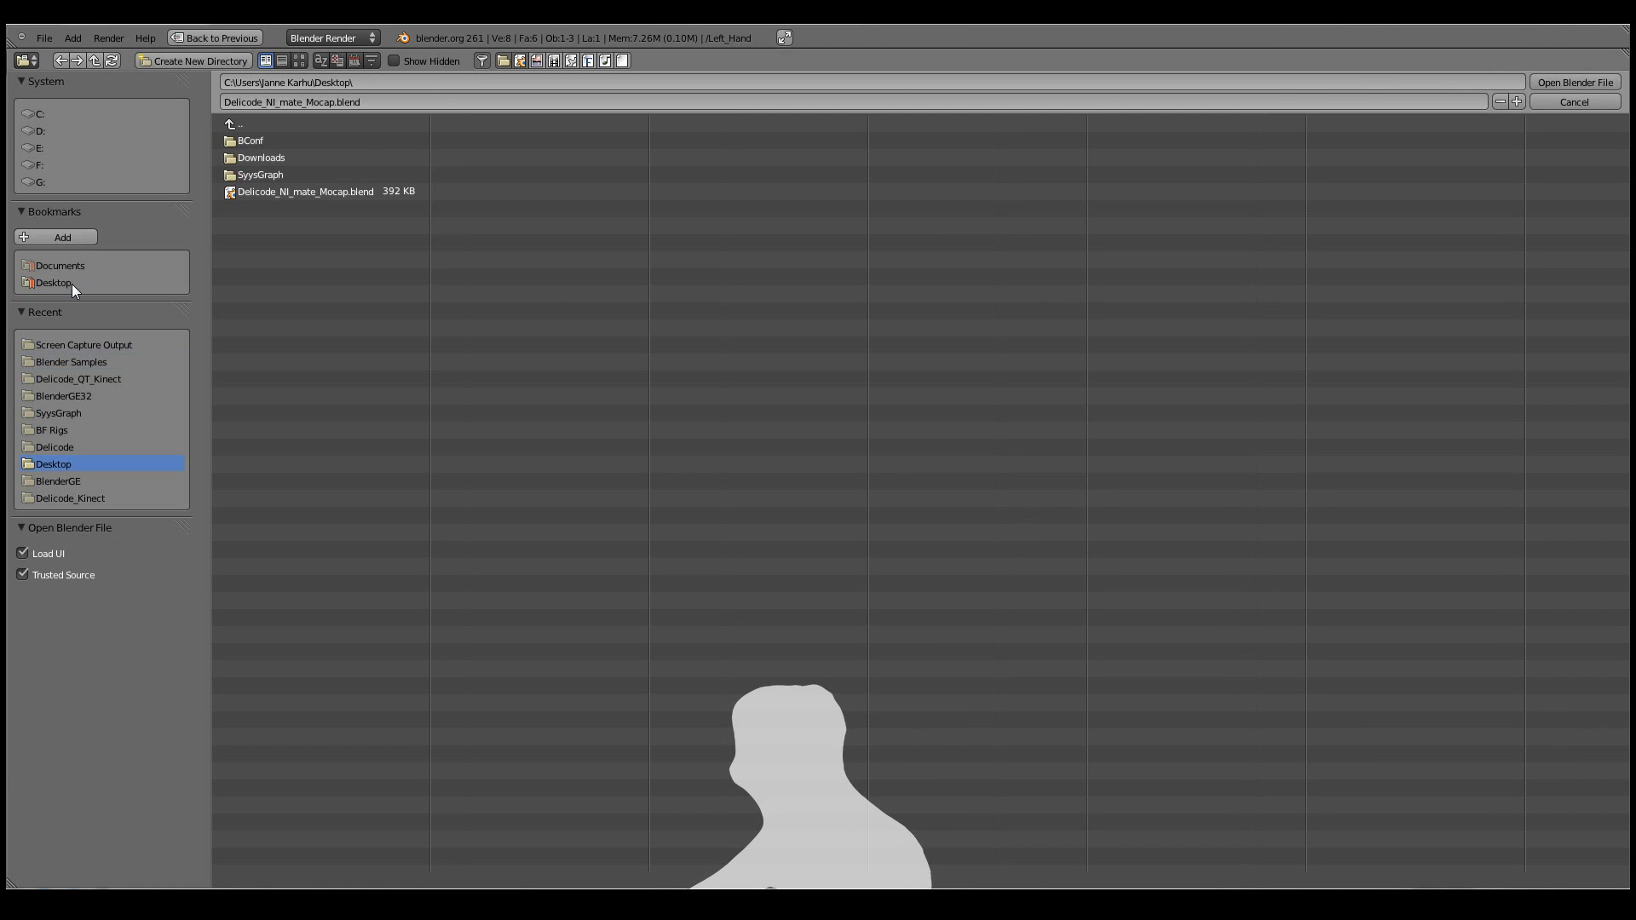
{"action": "left_click", "coordinate": [350, 191]}
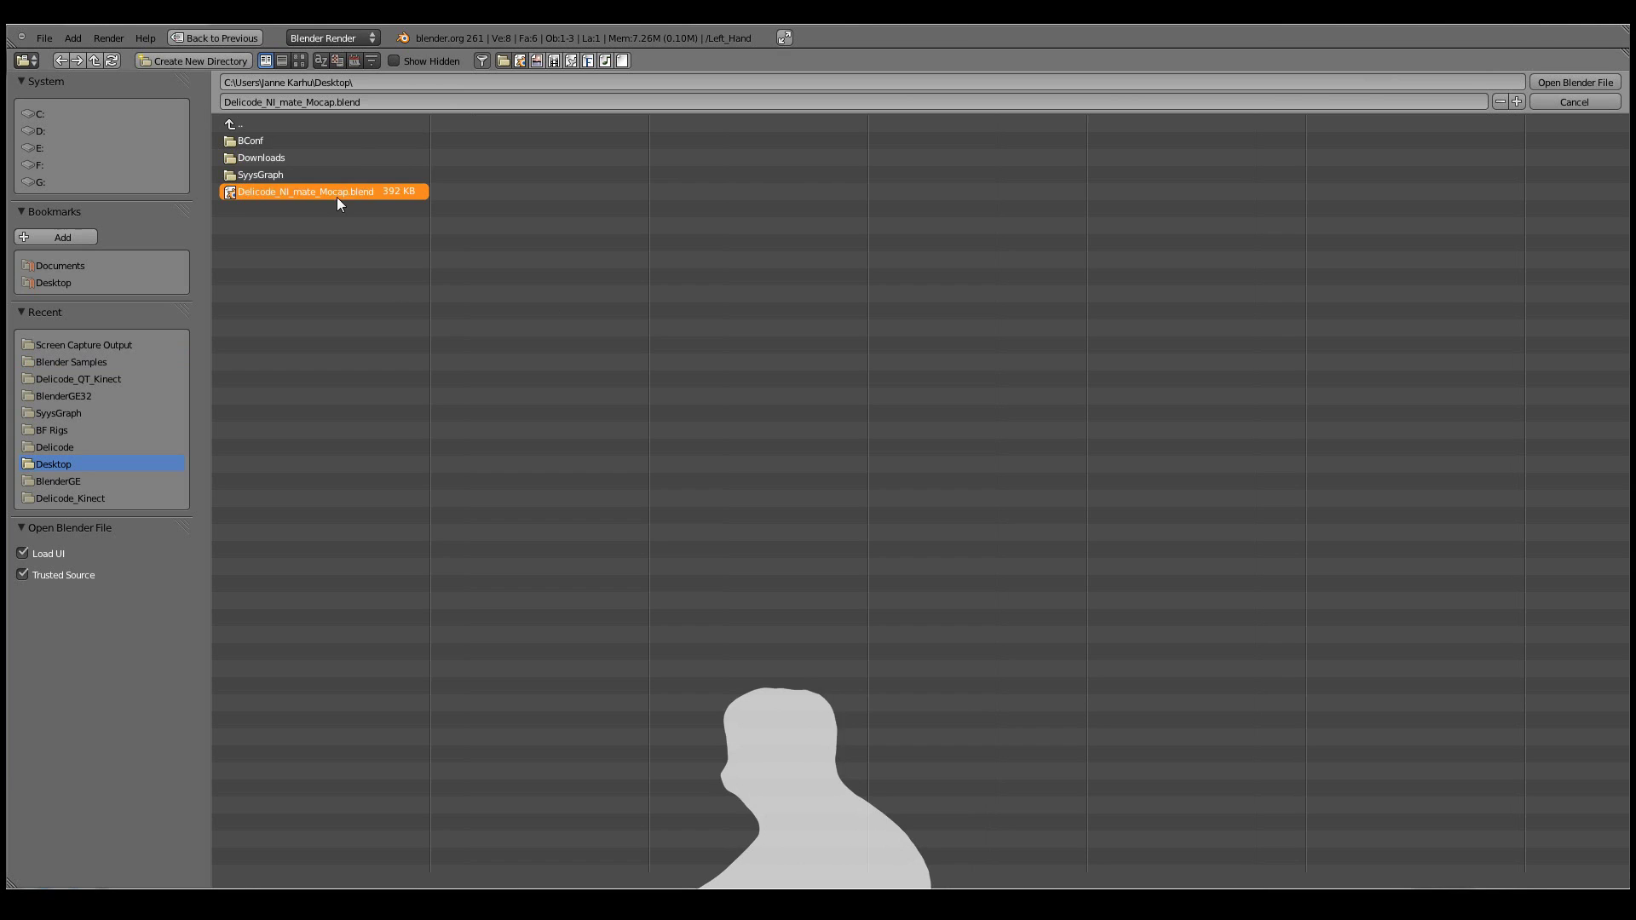
{"action": "left_click", "coordinate": [1576, 84]}
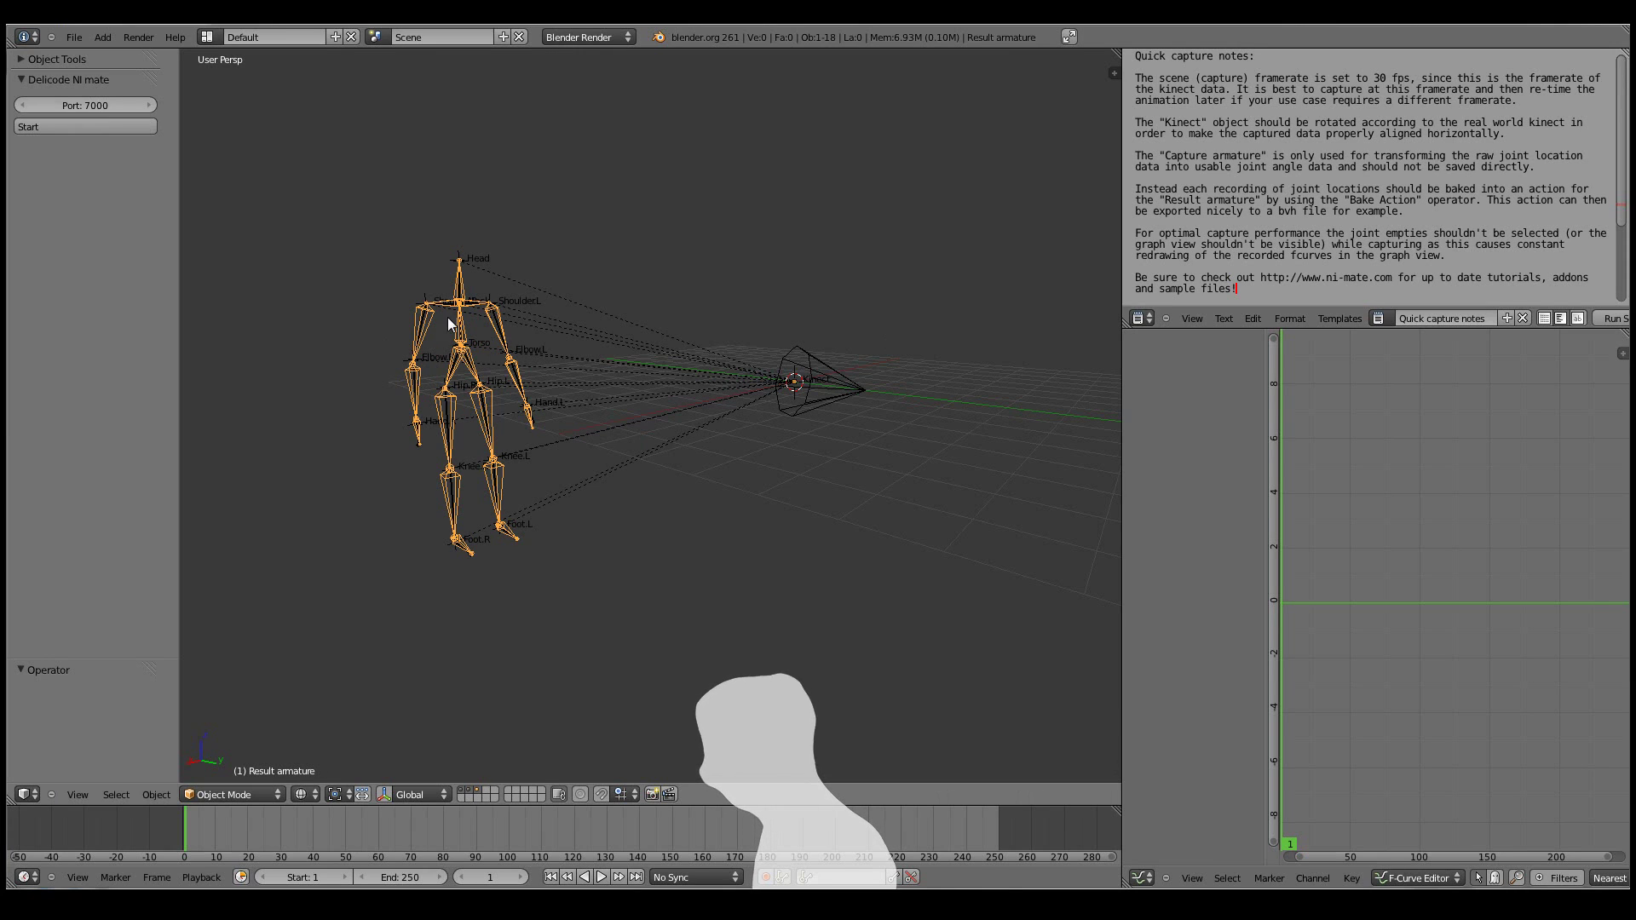
{"action": "right_click", "coordinate": [457, 255]}
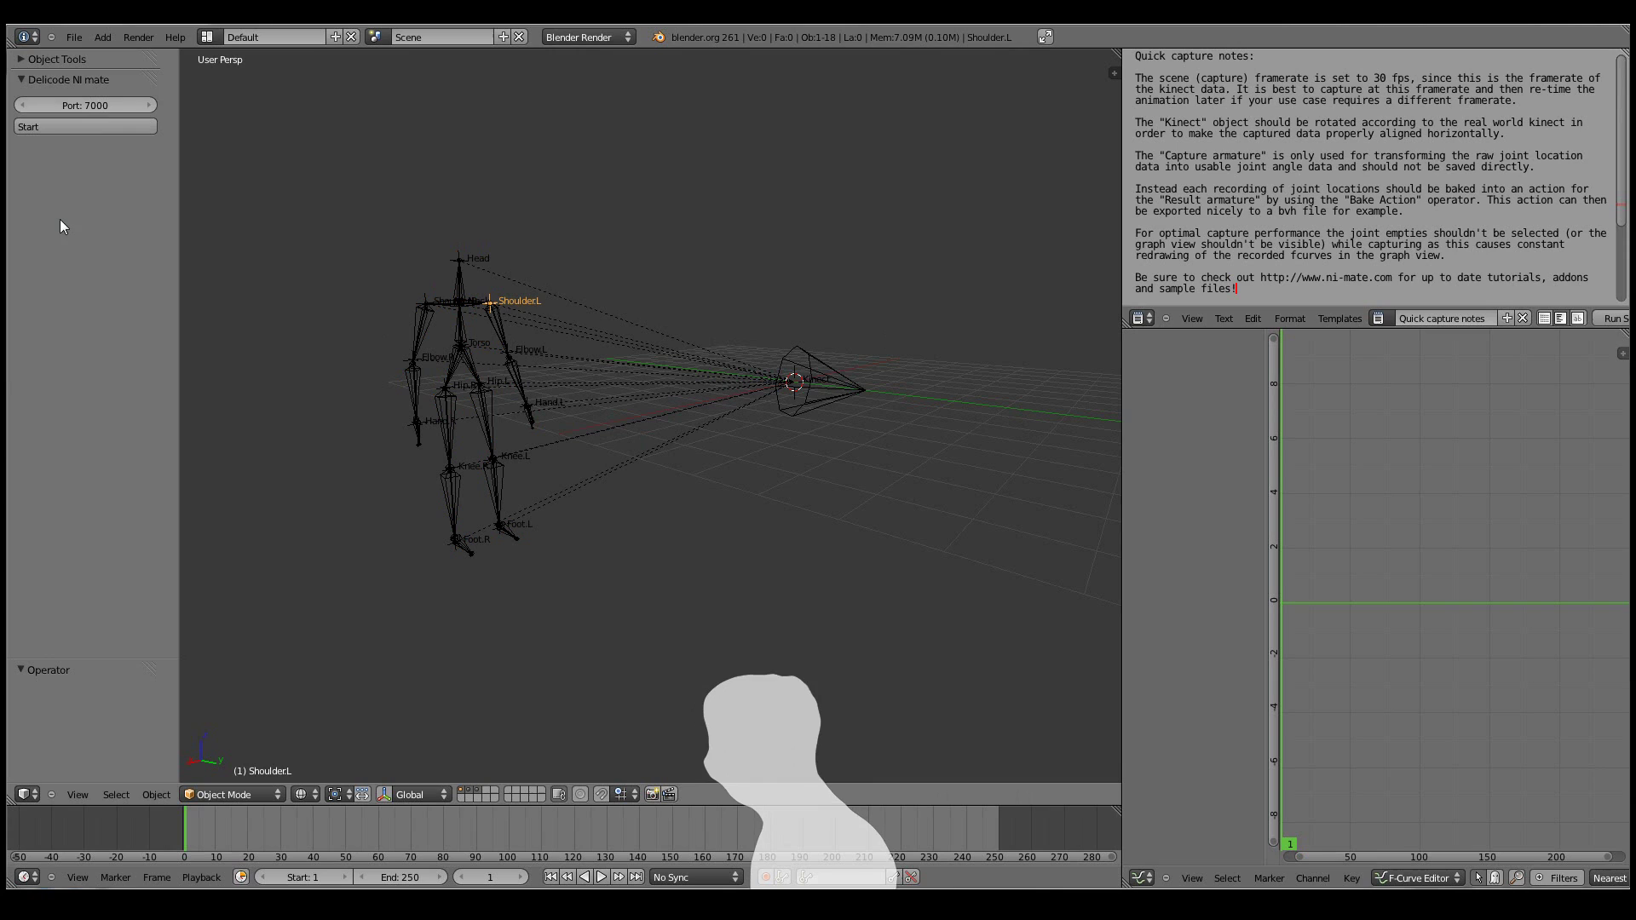
{"action": "left_click", "coordinate": [1378, 318]}
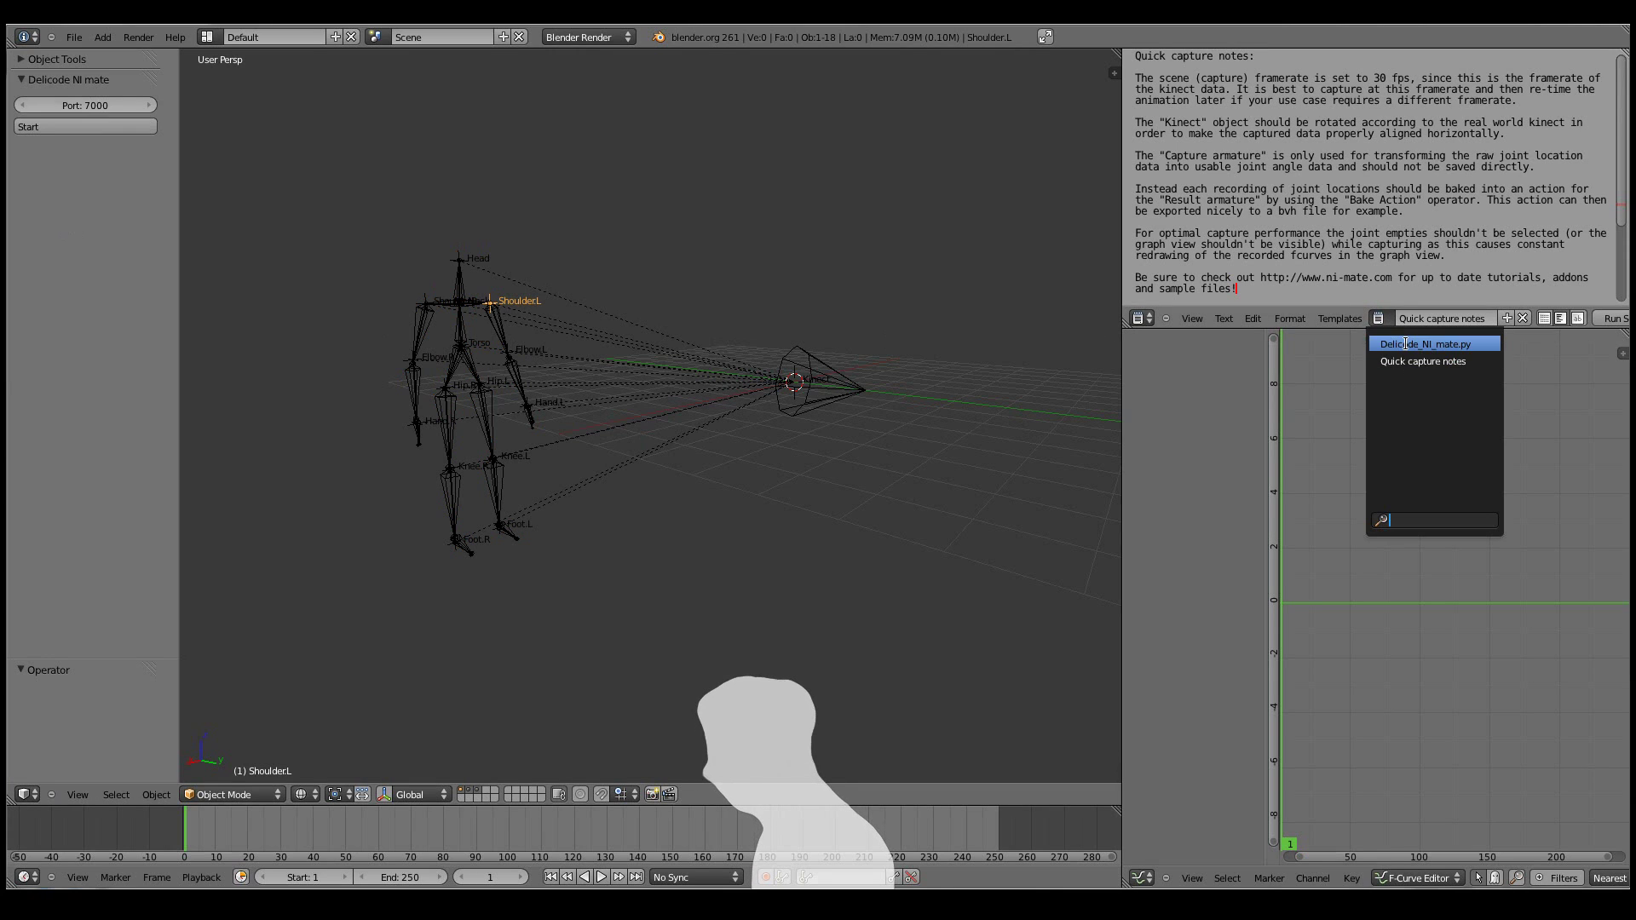
{"action": "left_click", "coordinate": [72, 38]}
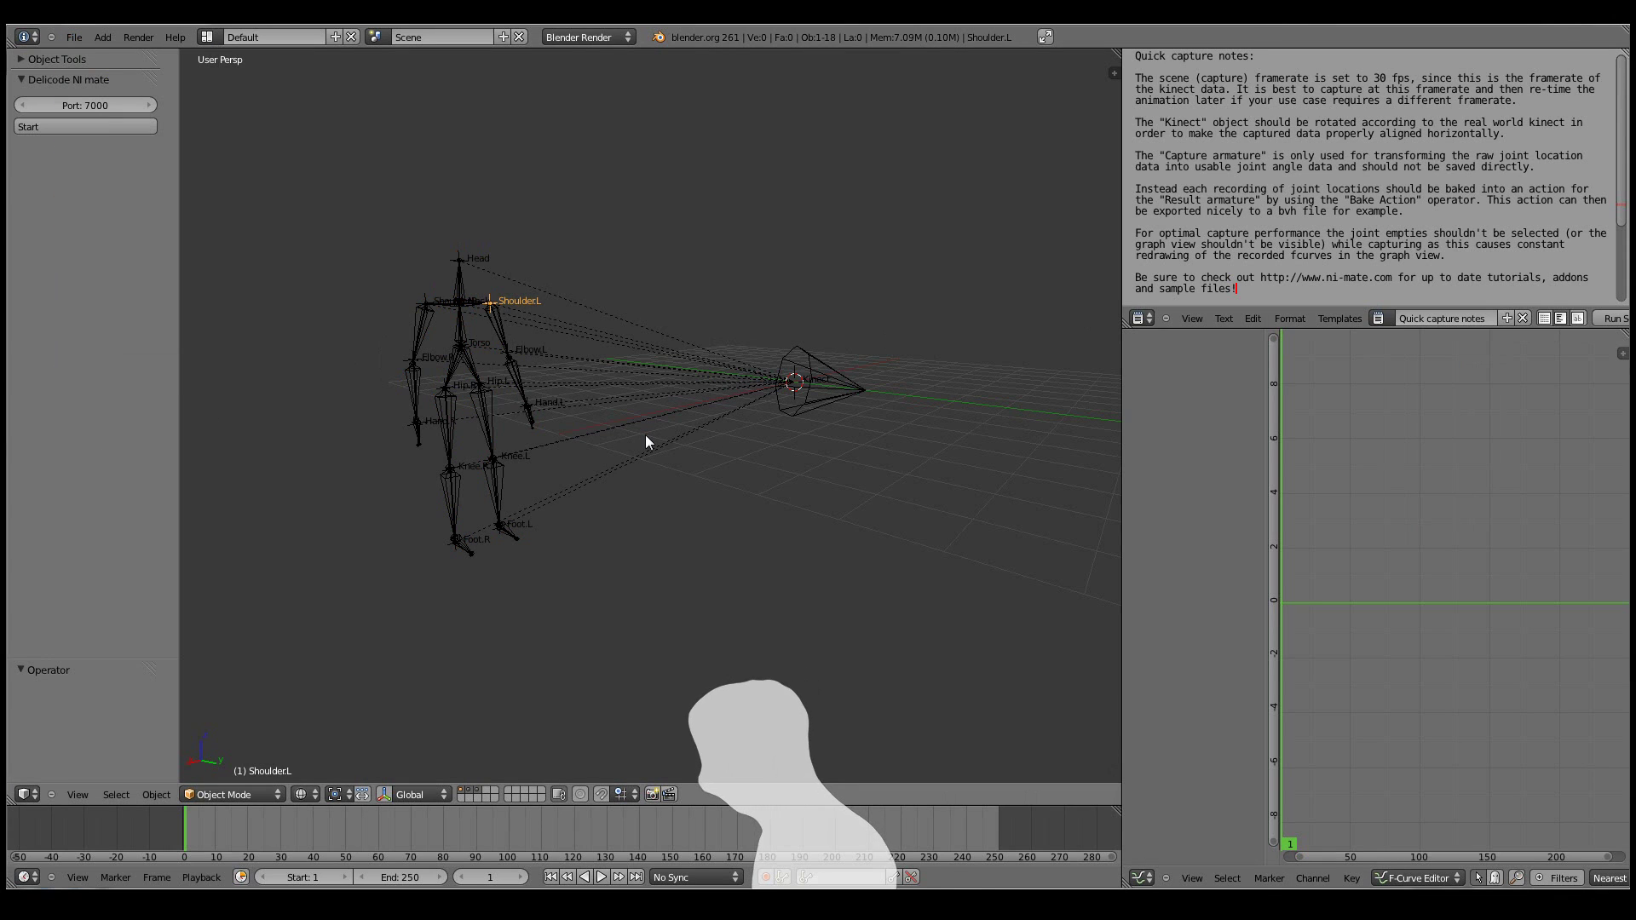
Step: Rotate the Kinect object in right side view to about -13 degrees, then select the Result armature
{"action": "right_click", "coordinate": [844, 390]}
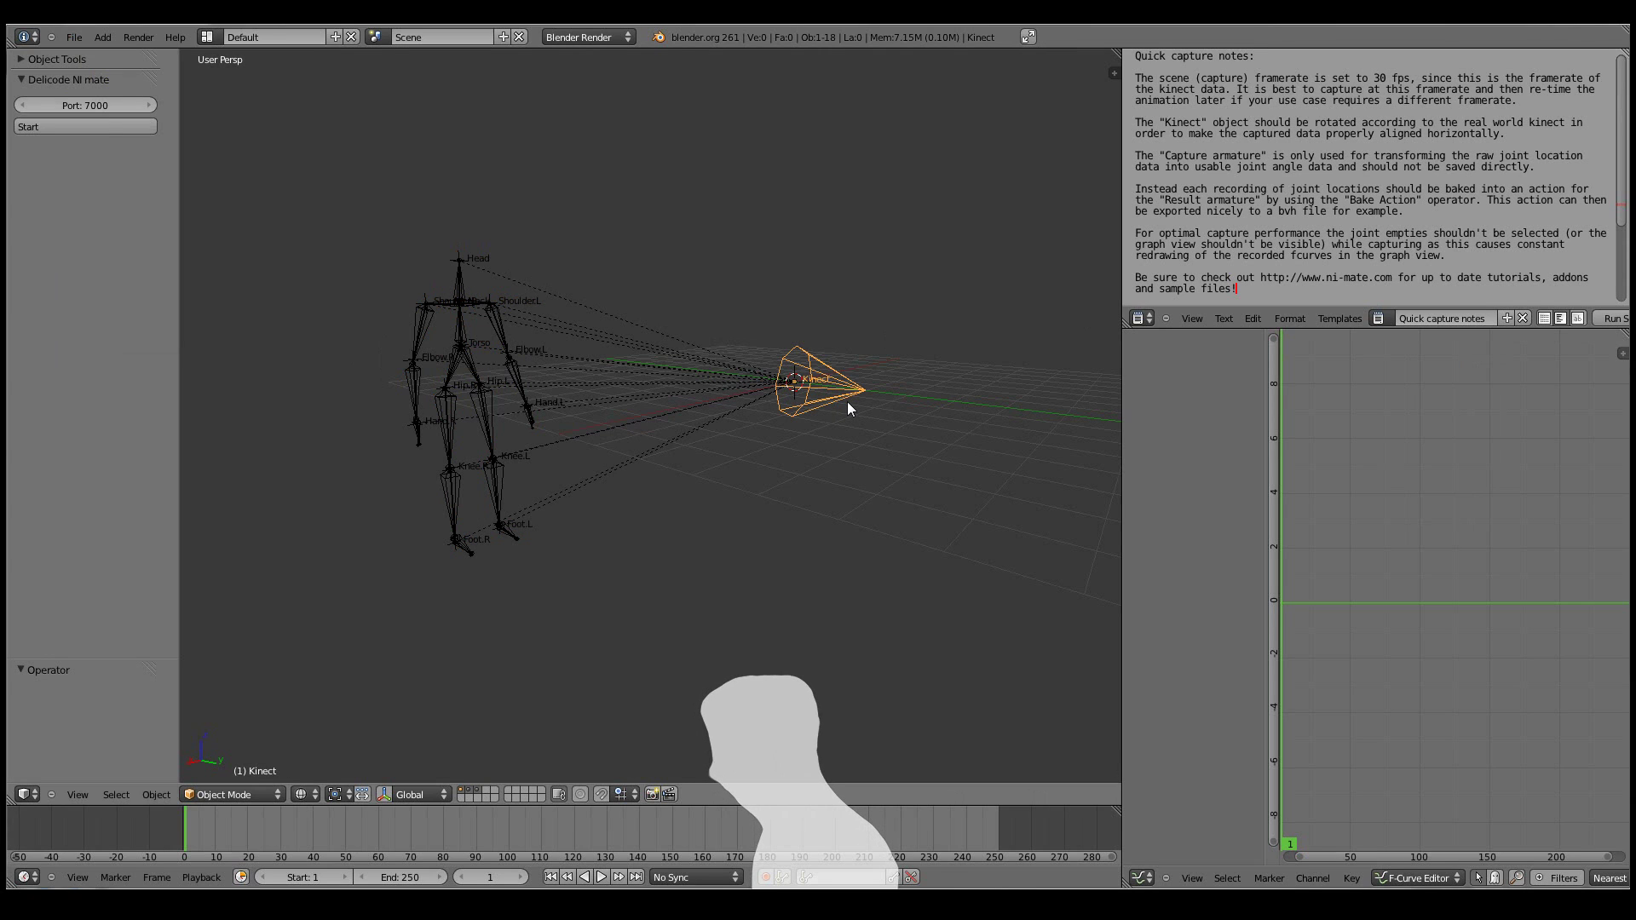
{"action": "key", "text": "KP_3"}
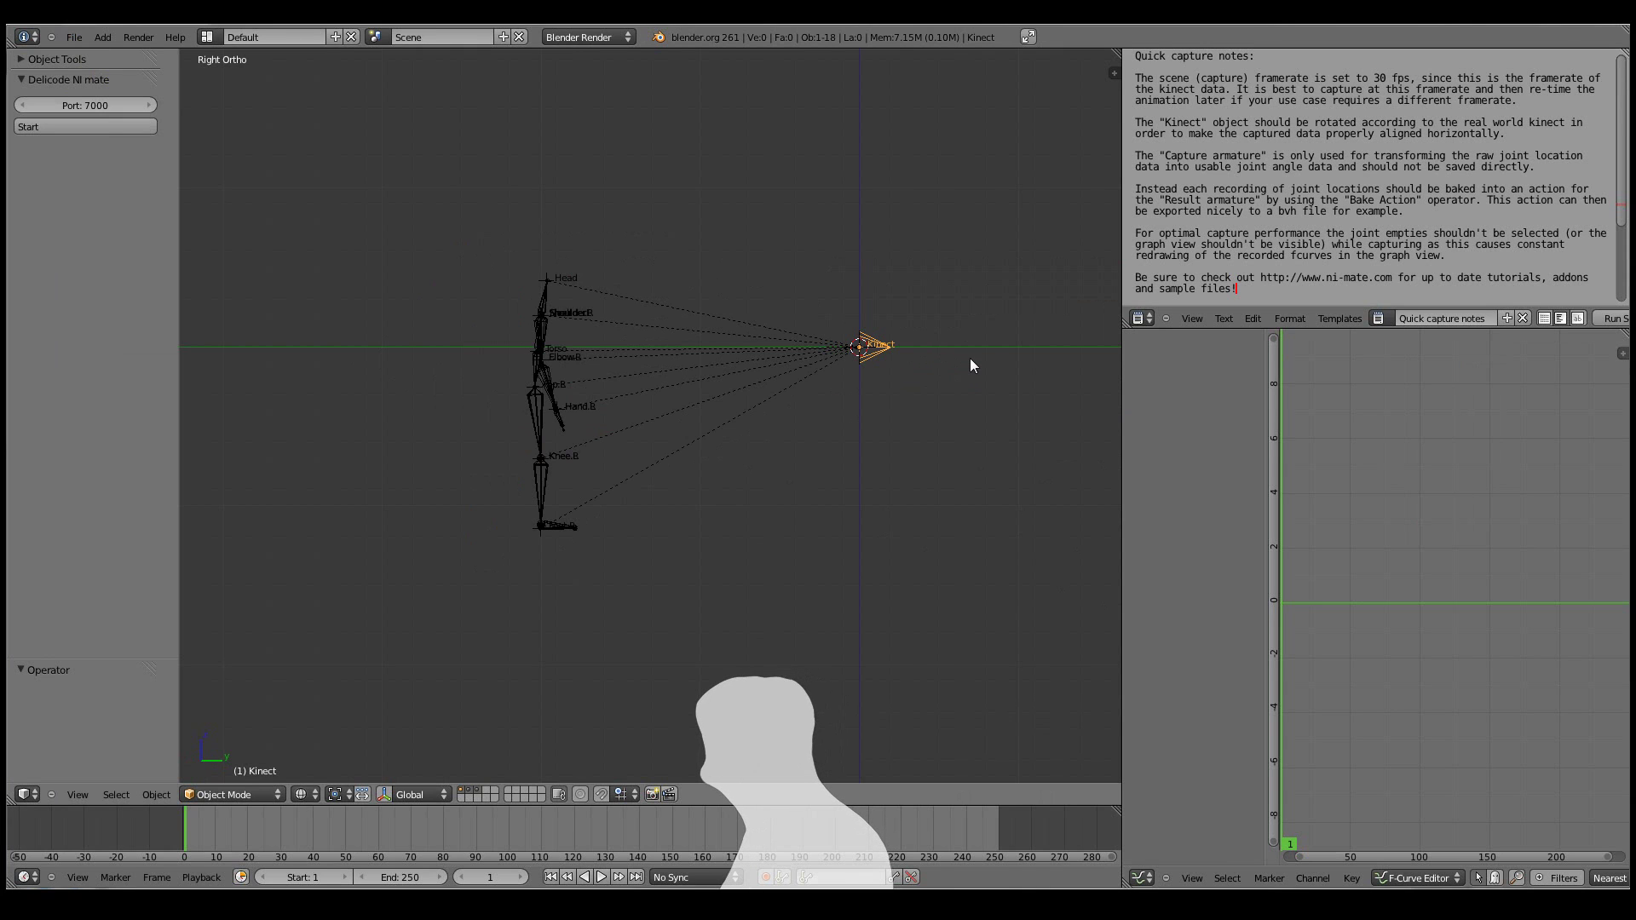
{"action": "key", "text": "r"}
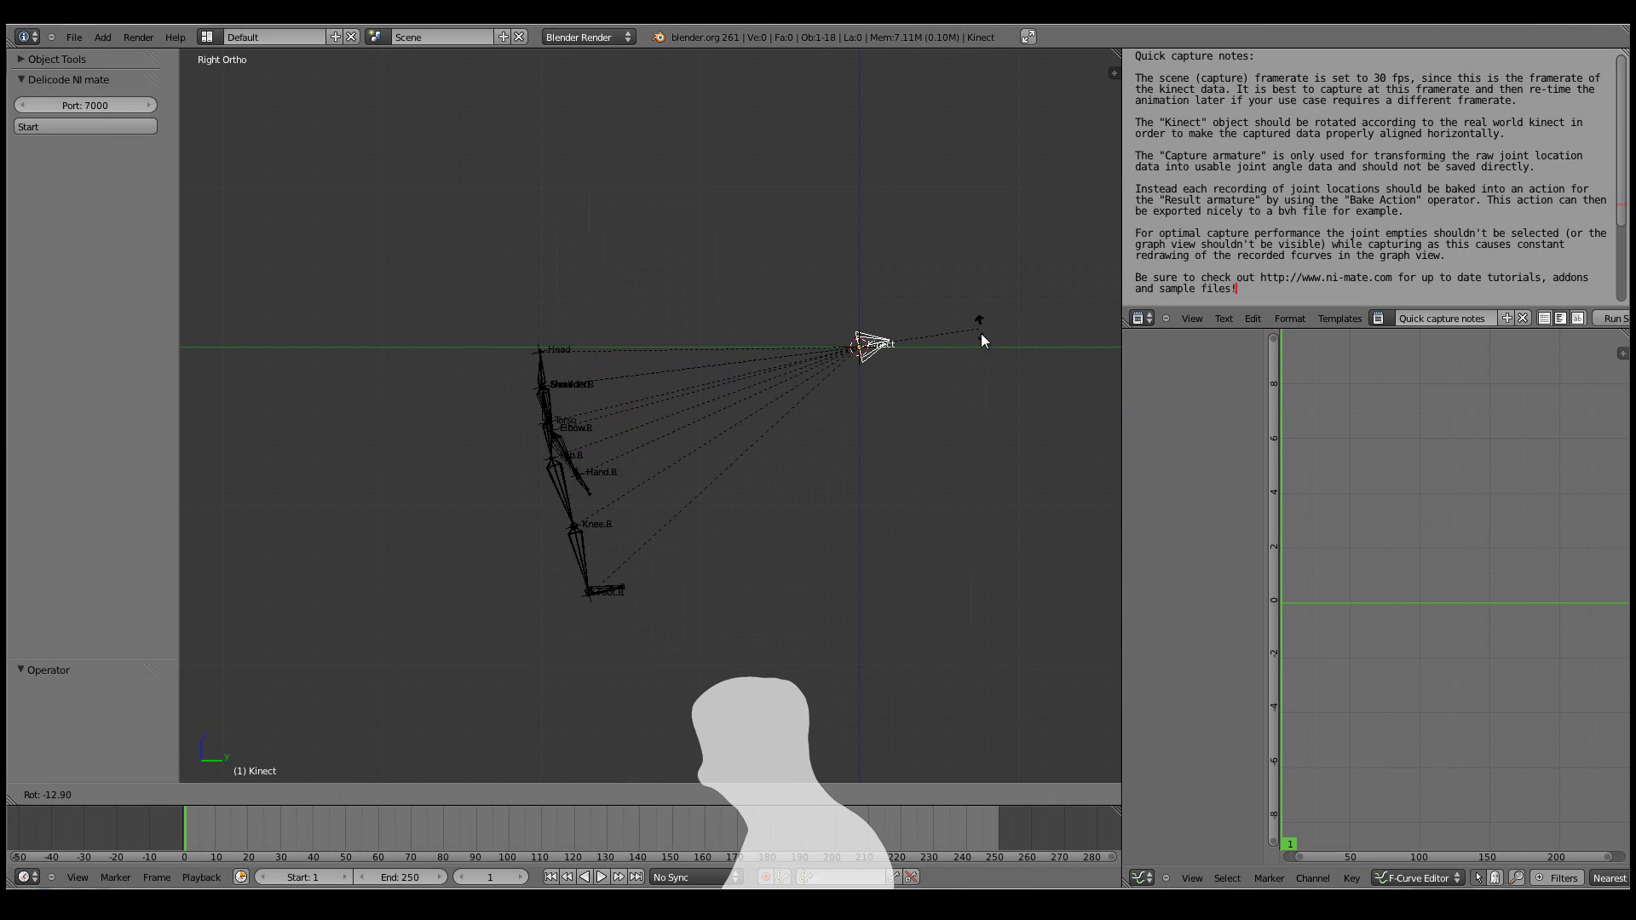
{"action": "left_click", "coordinate": [984, 352]}
{"action": "middle_click_drag", "start_coordinate": [836, 434], "coordinate": [494, 348]}
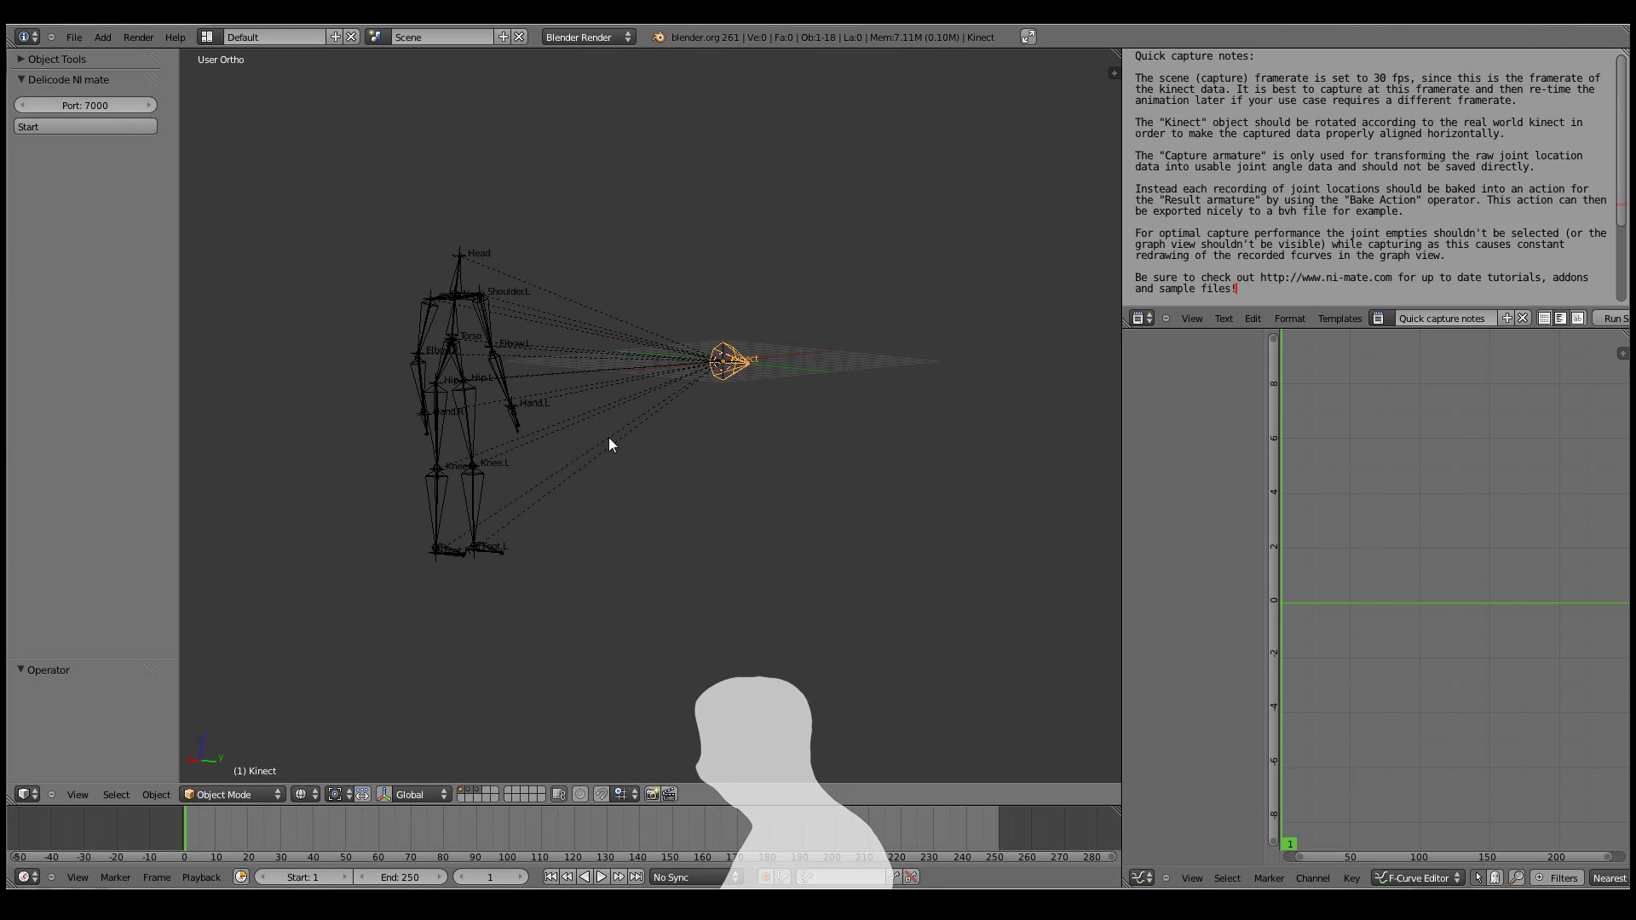
{"action": "scroll", "coordinate": [610, 444], "scroll_direction": "up", "scroll_amount": 2}
{"action": "right_click", "coordinate": [324, 263]}
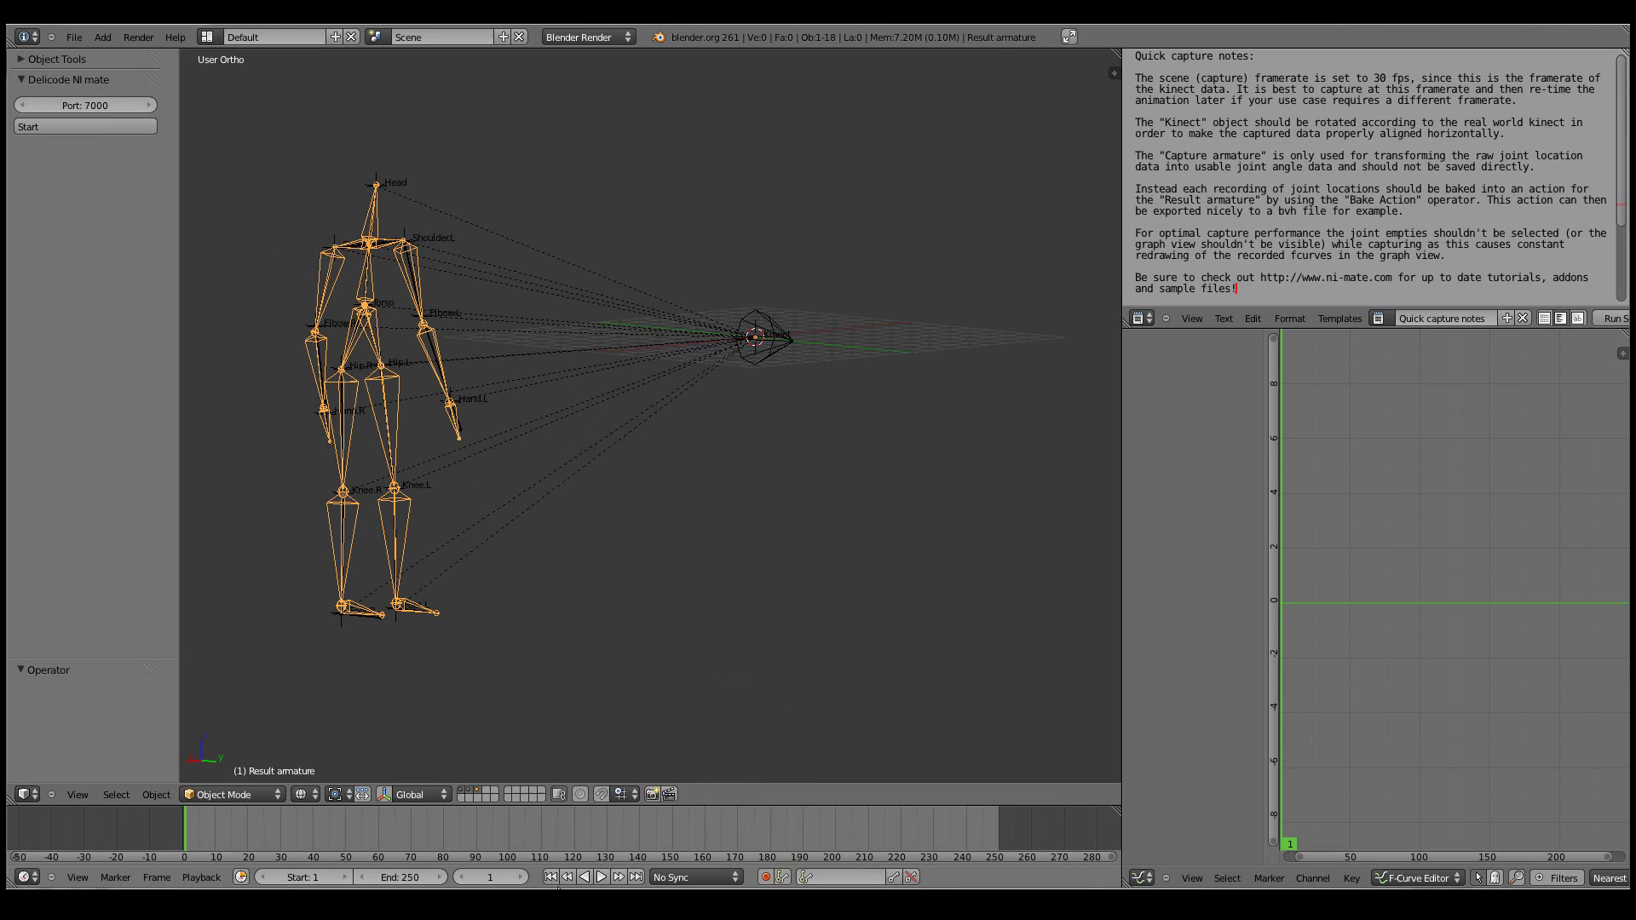
Step: Bring the NI mate configuration window forward, shift it right, and start a Profile Import
{"action": "key", "text": "alt+Tab"}
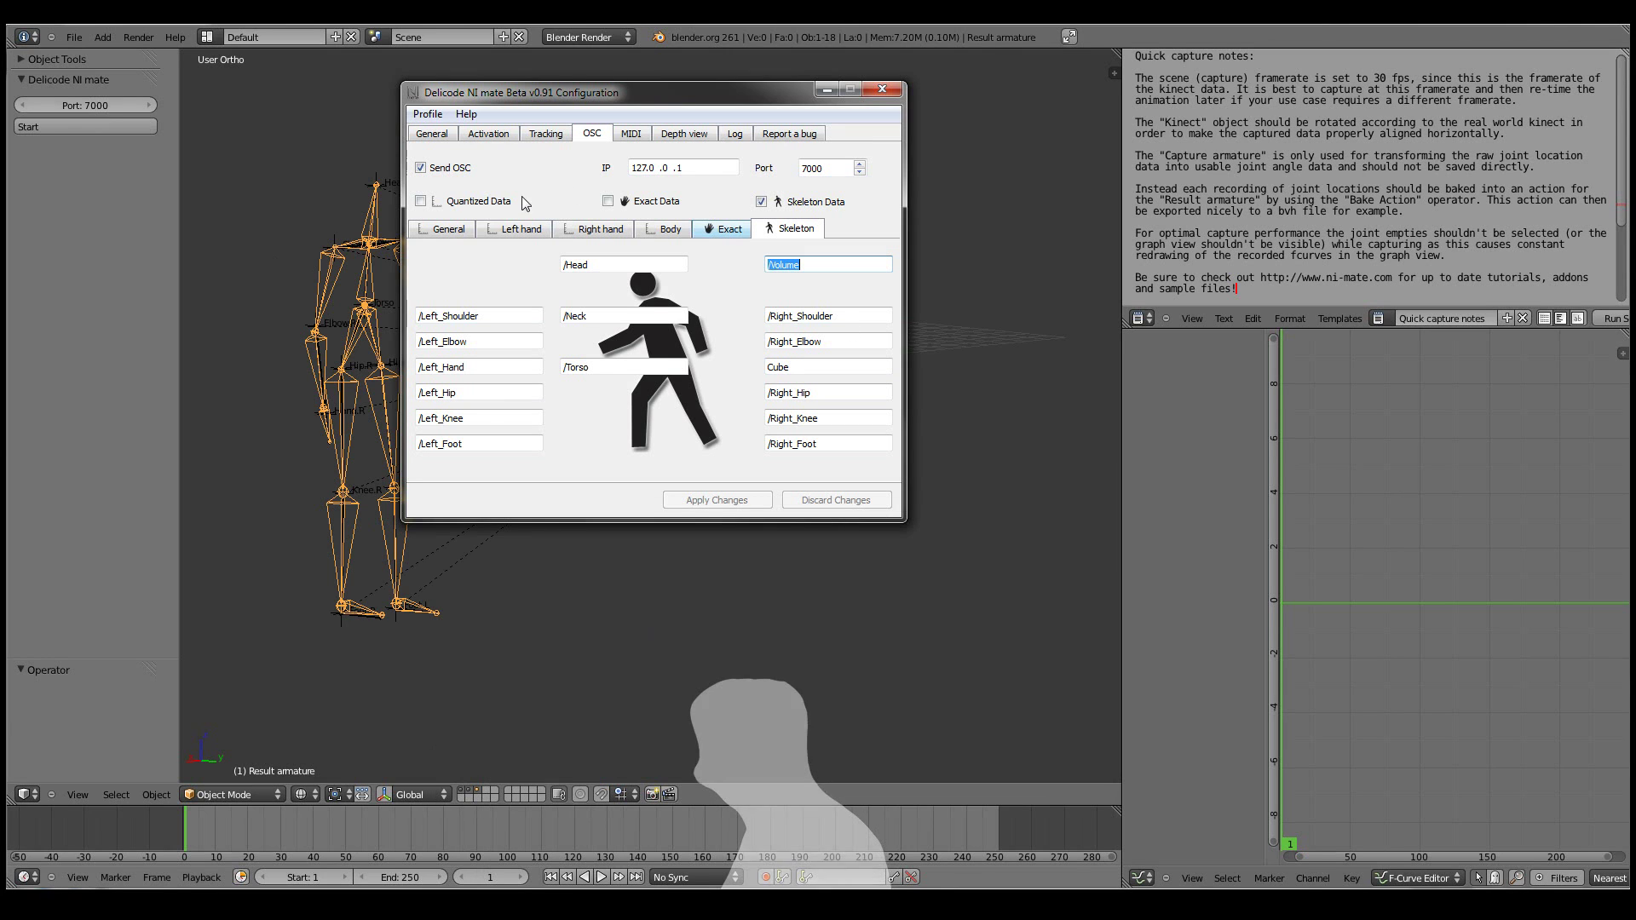
{"action": "left_click_drag", "start_coordinate": [680, 102], "coordinate": [835, 115]}
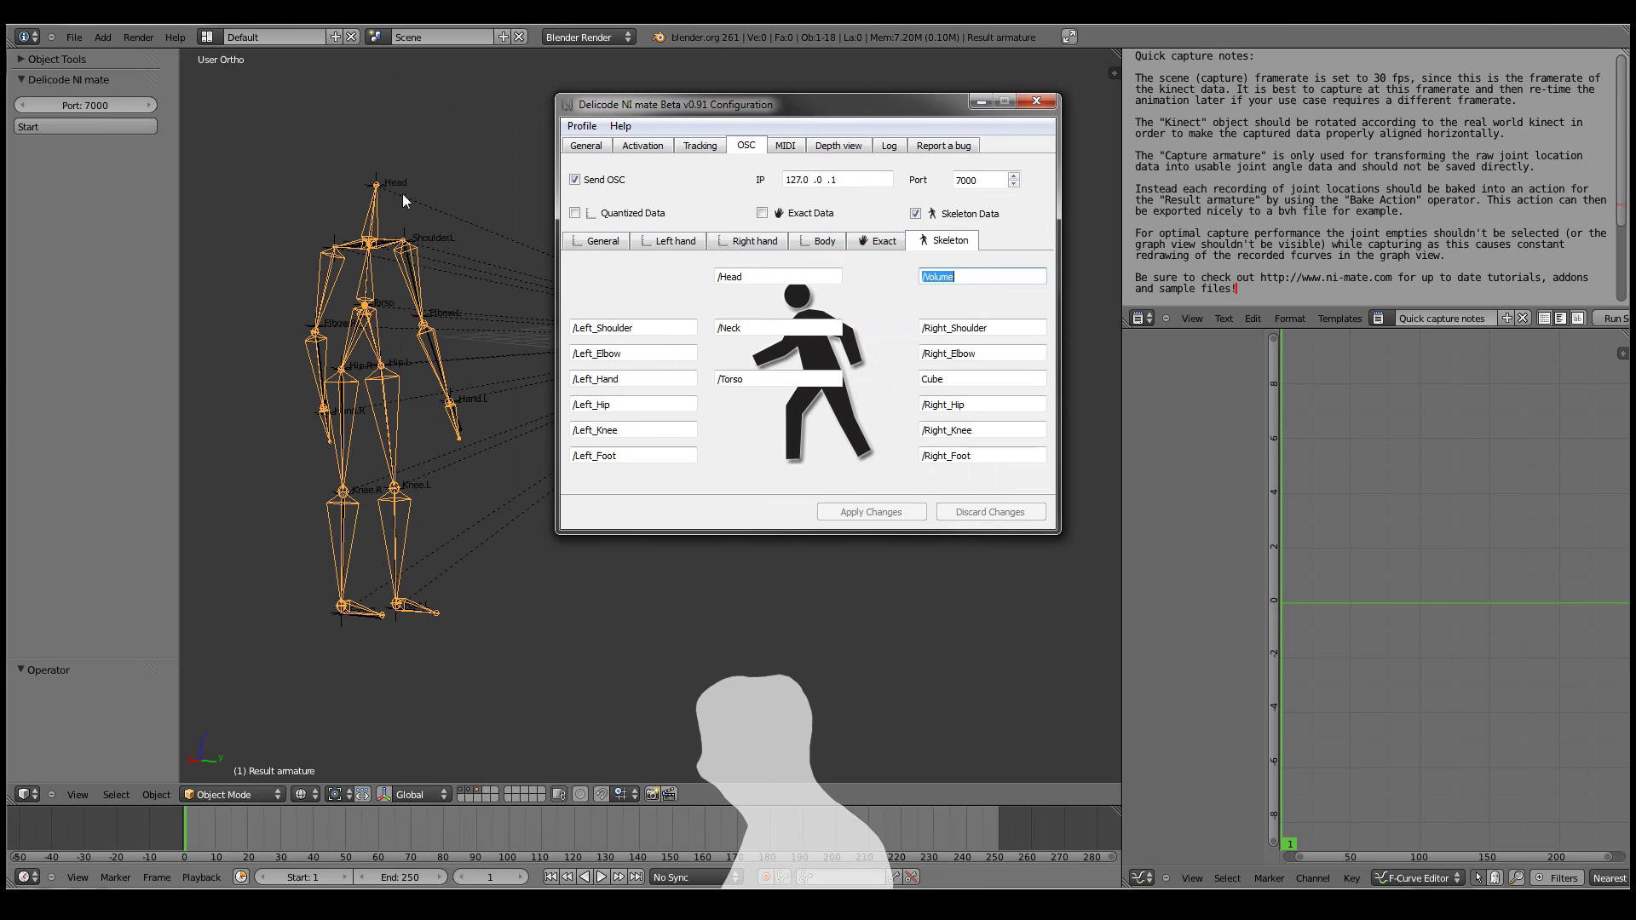
{"action": "left_click", "coordinate": [583, 127]}
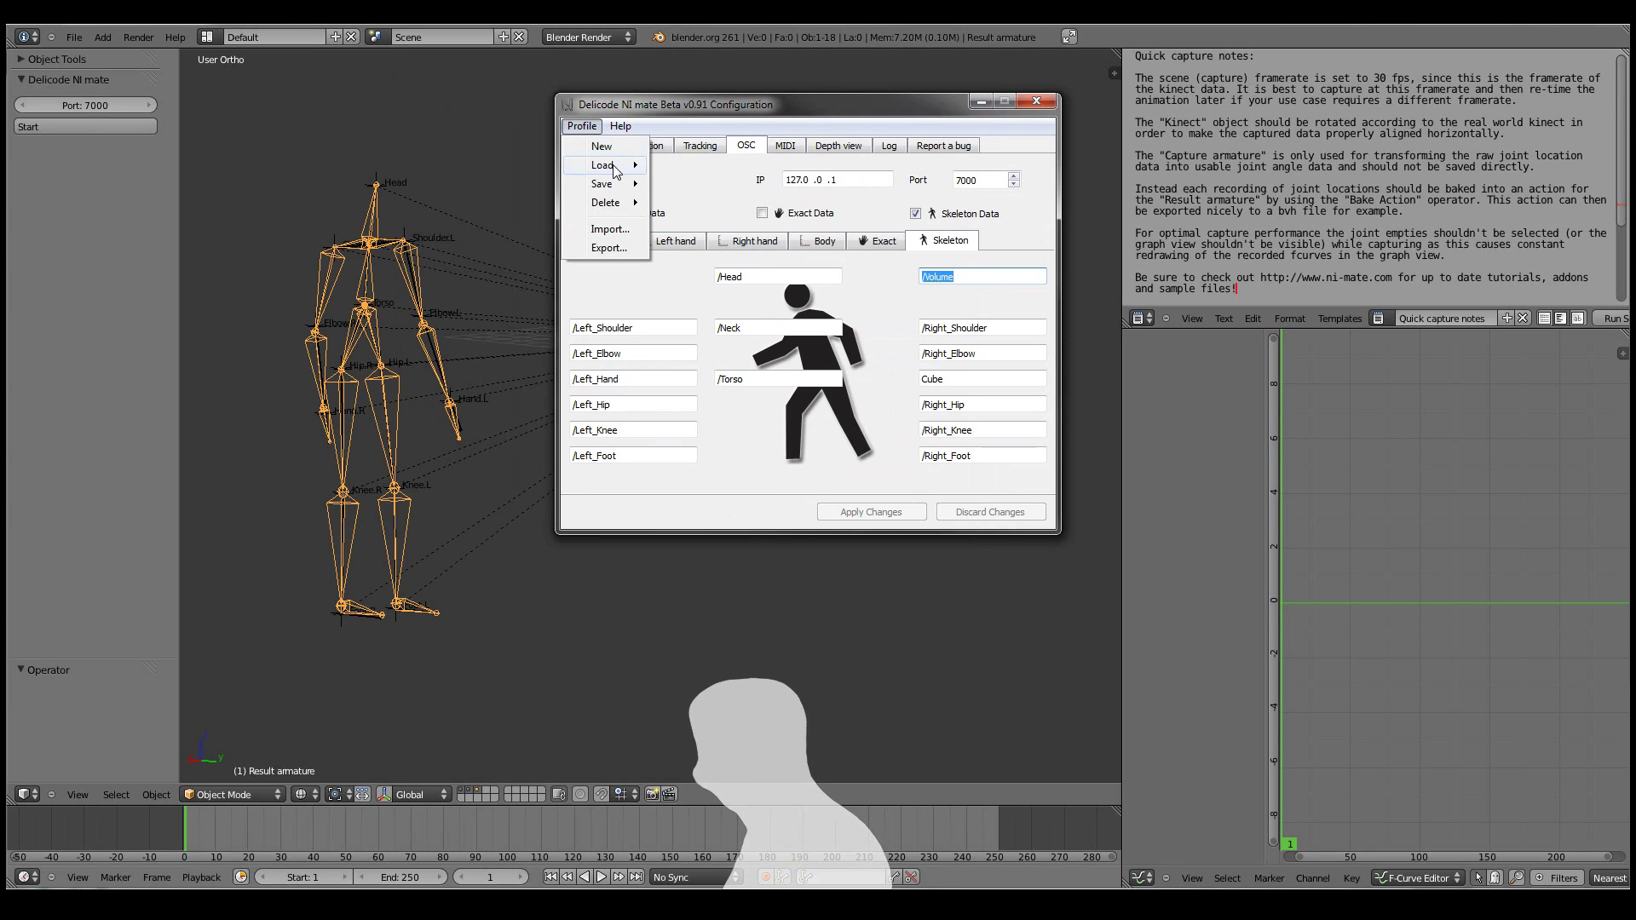
{"action": "mouse_move", "coordinate": [611, 171]}
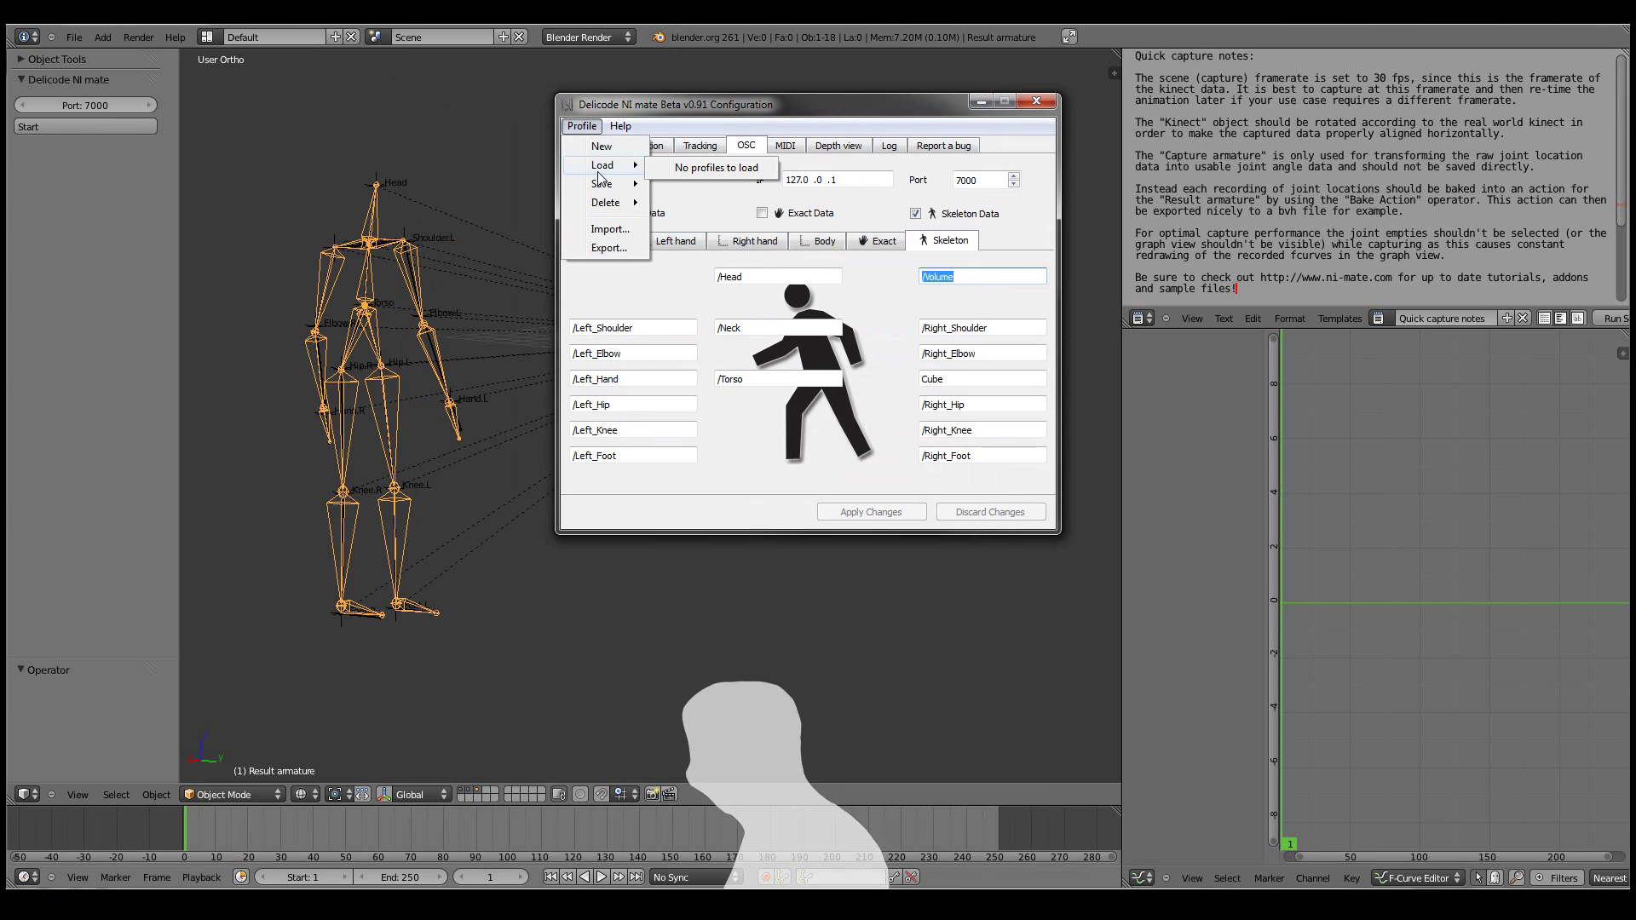
{"action": "left_click", "coordinate": [610, 230]}
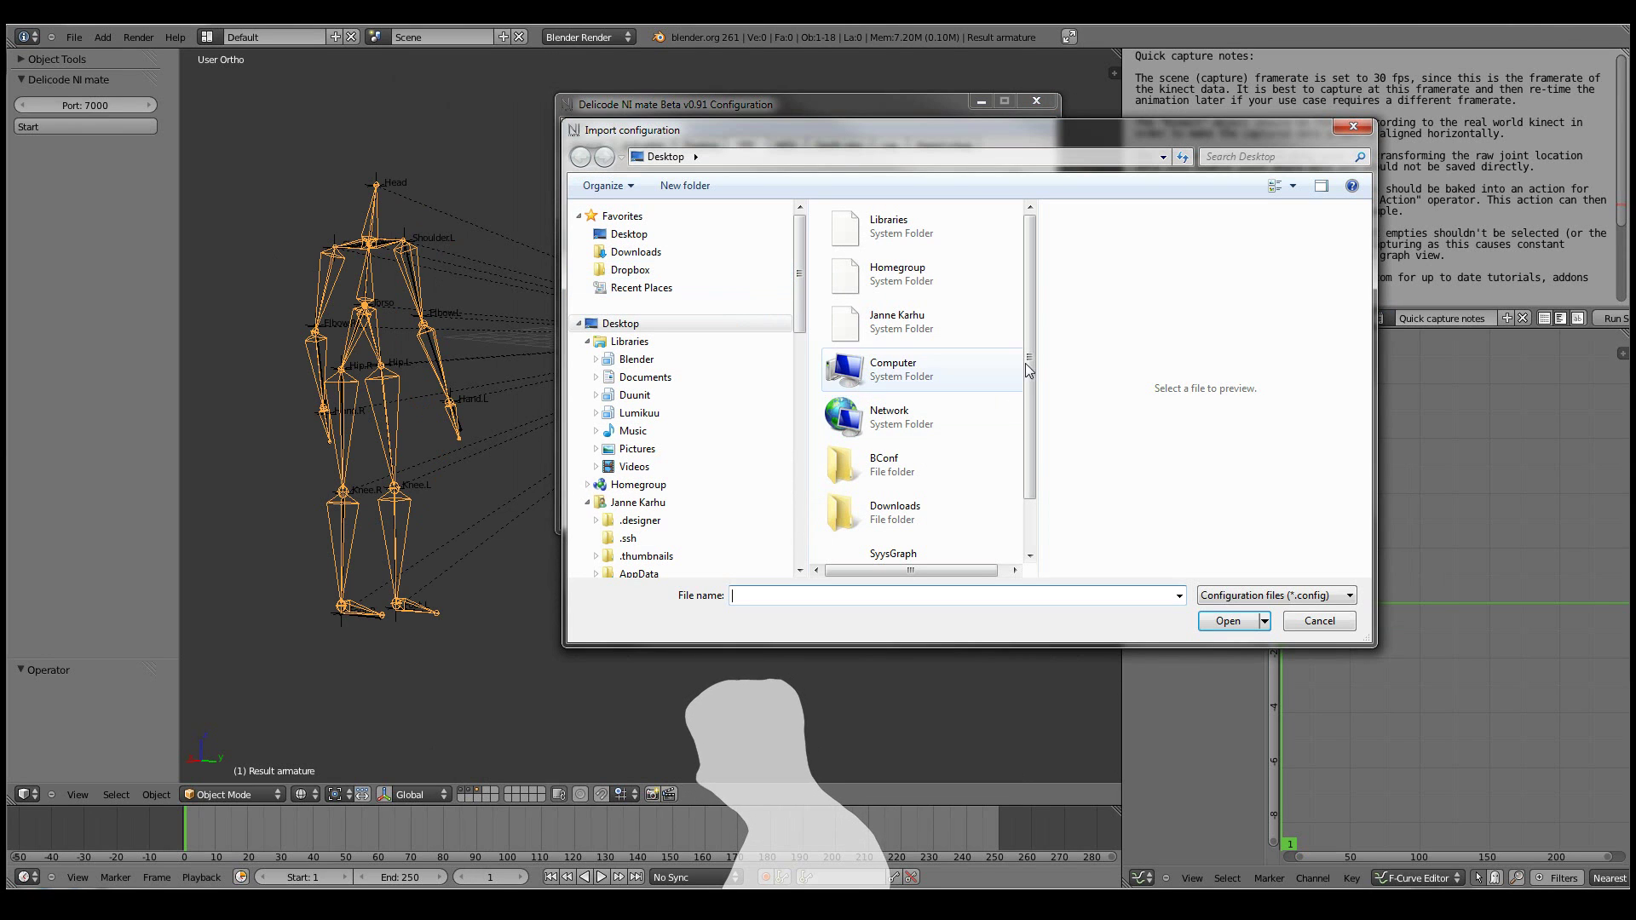
Step: Import the Delicode_NI_mate_Mocap_and_Bunny.config file in the Import configuration dialog
{"action": "left_click_drag", "start_coordinate": [1033, 363], "coordinate": [1034, 476]}
{"action": "left_click", "coordinate": [886, 546]}
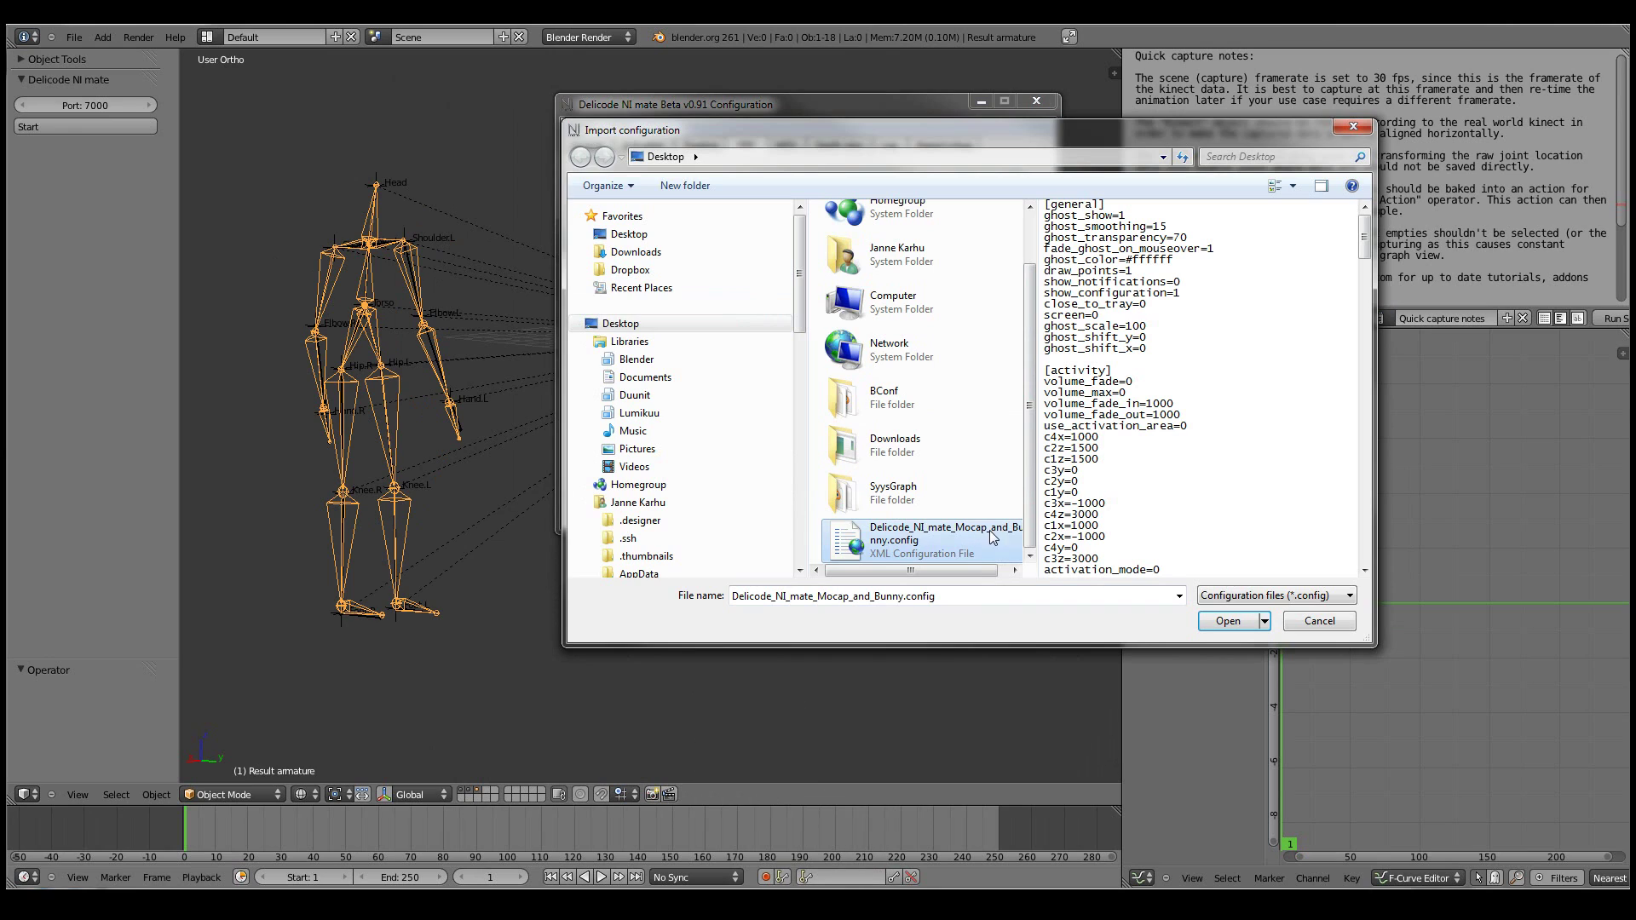
{"action": "left_click", "coordinate": [1230, 621]}
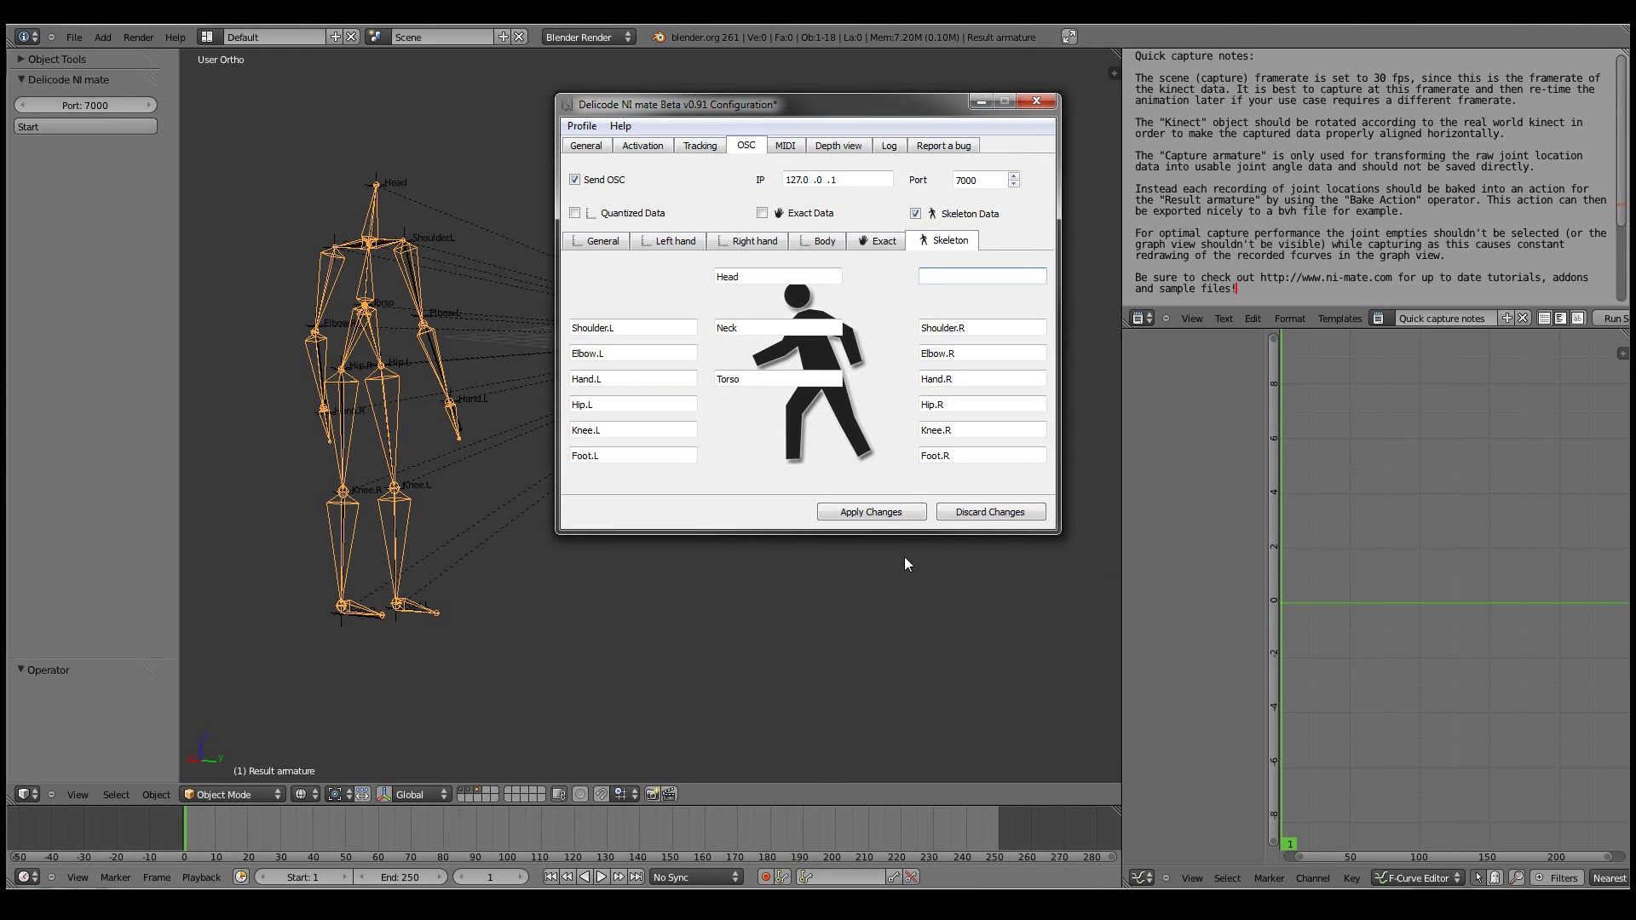
Step: Save the current NI mate settings as a new profile named Mocap and Bunny
{"action": "left_click", "coordinate": [583, 127]}
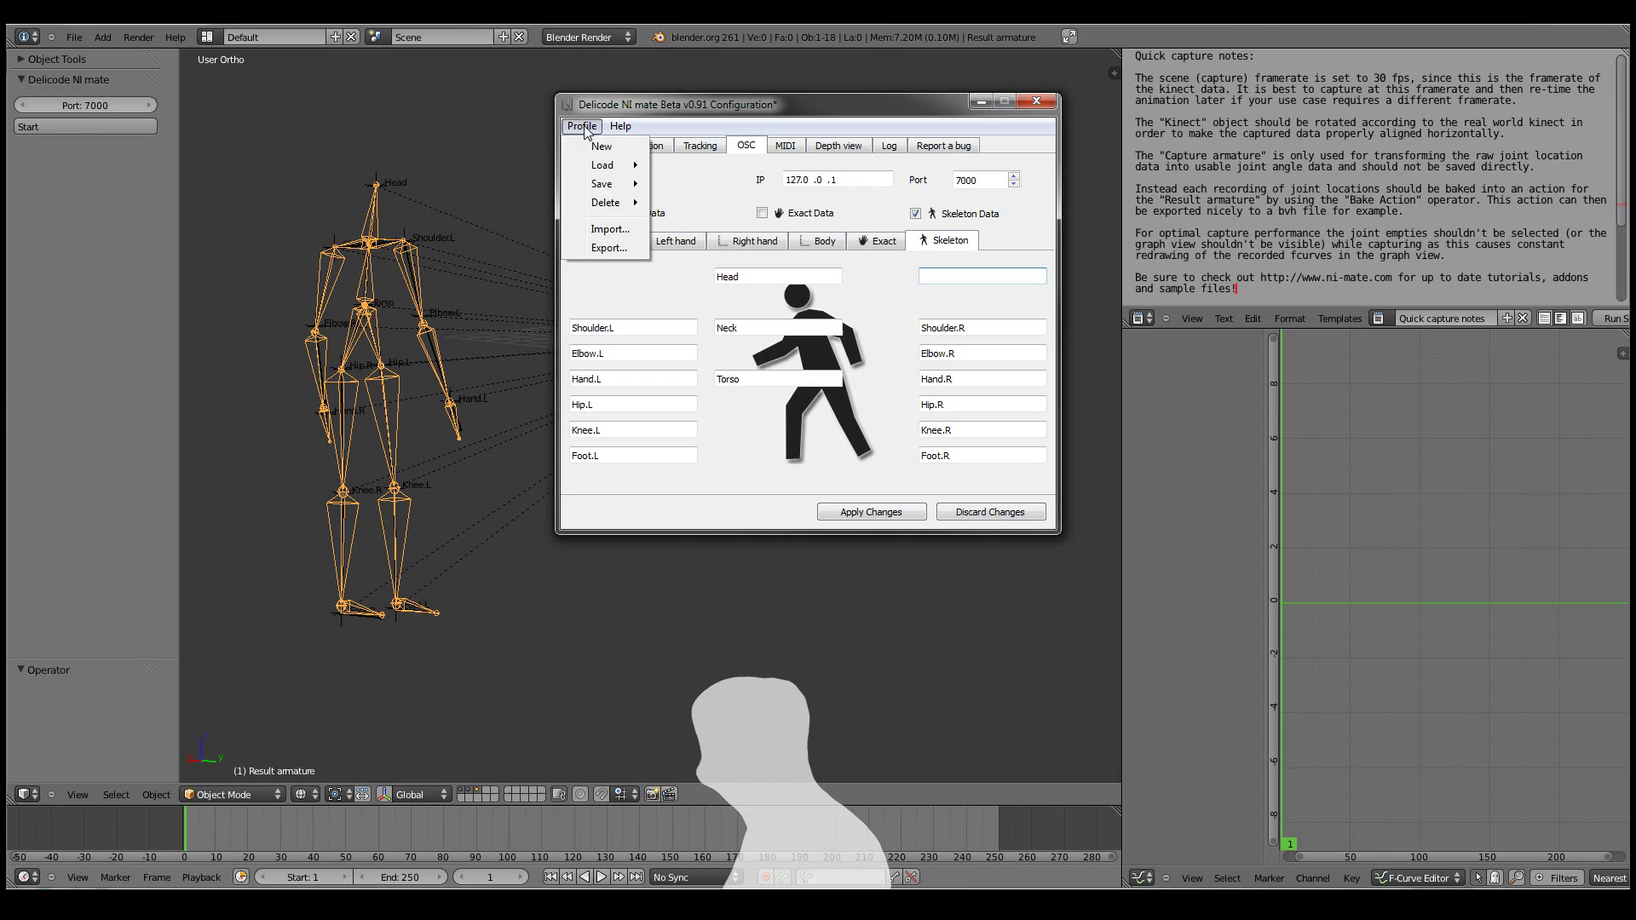
{"action": "mouse_move", "coordinate": [610, 193]}
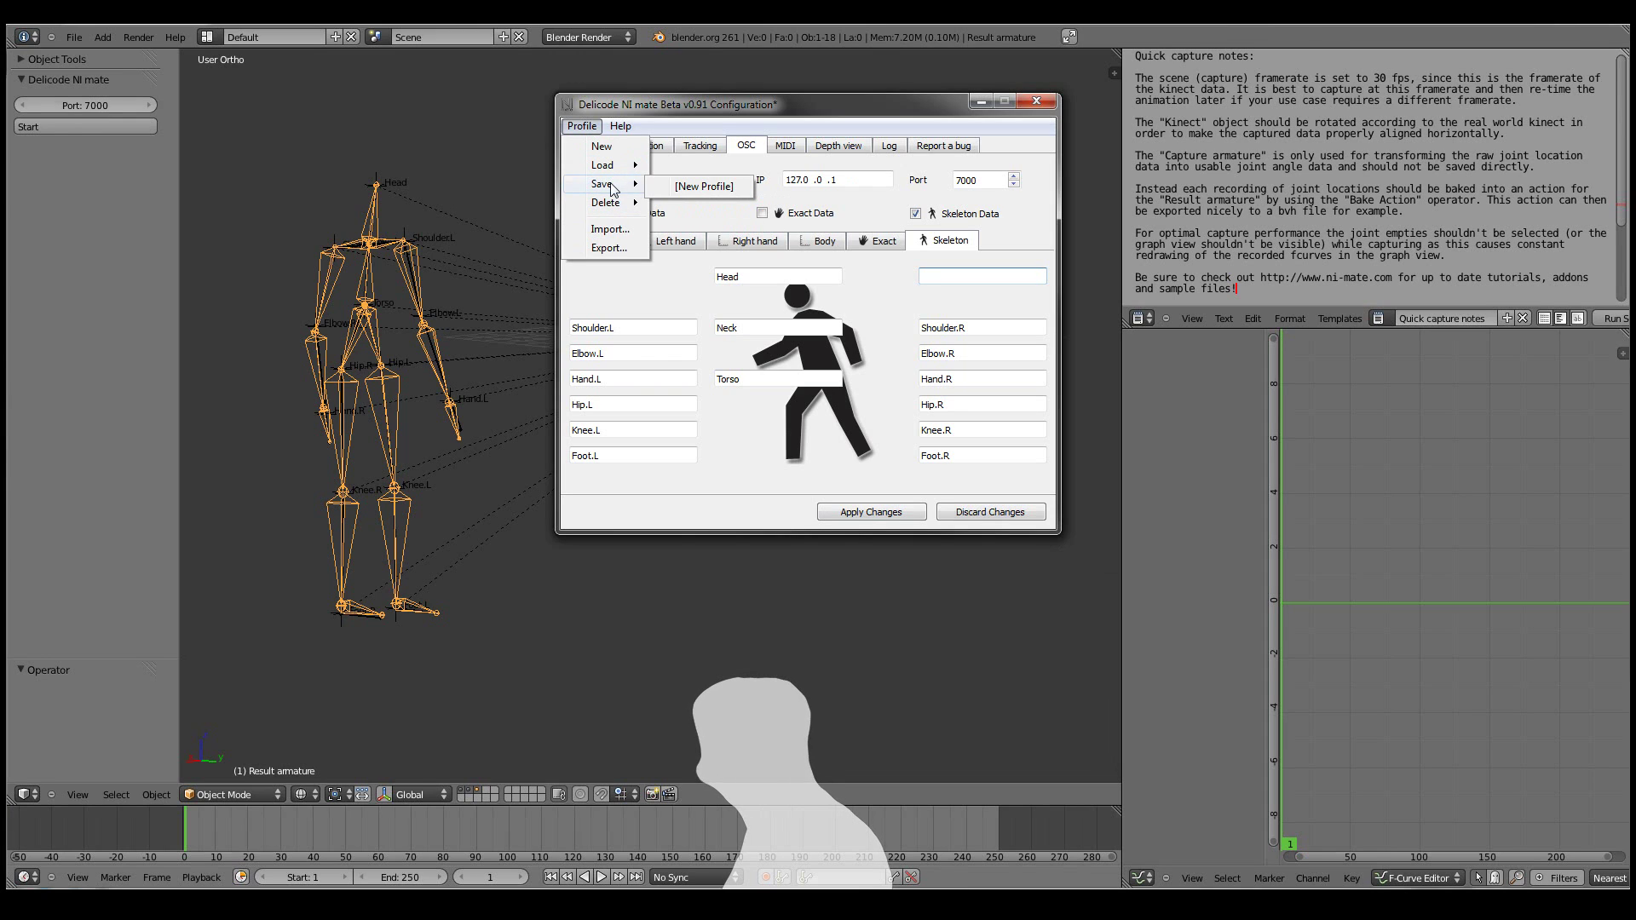
{"action": "left_click", "coordinate": [694, 188]}
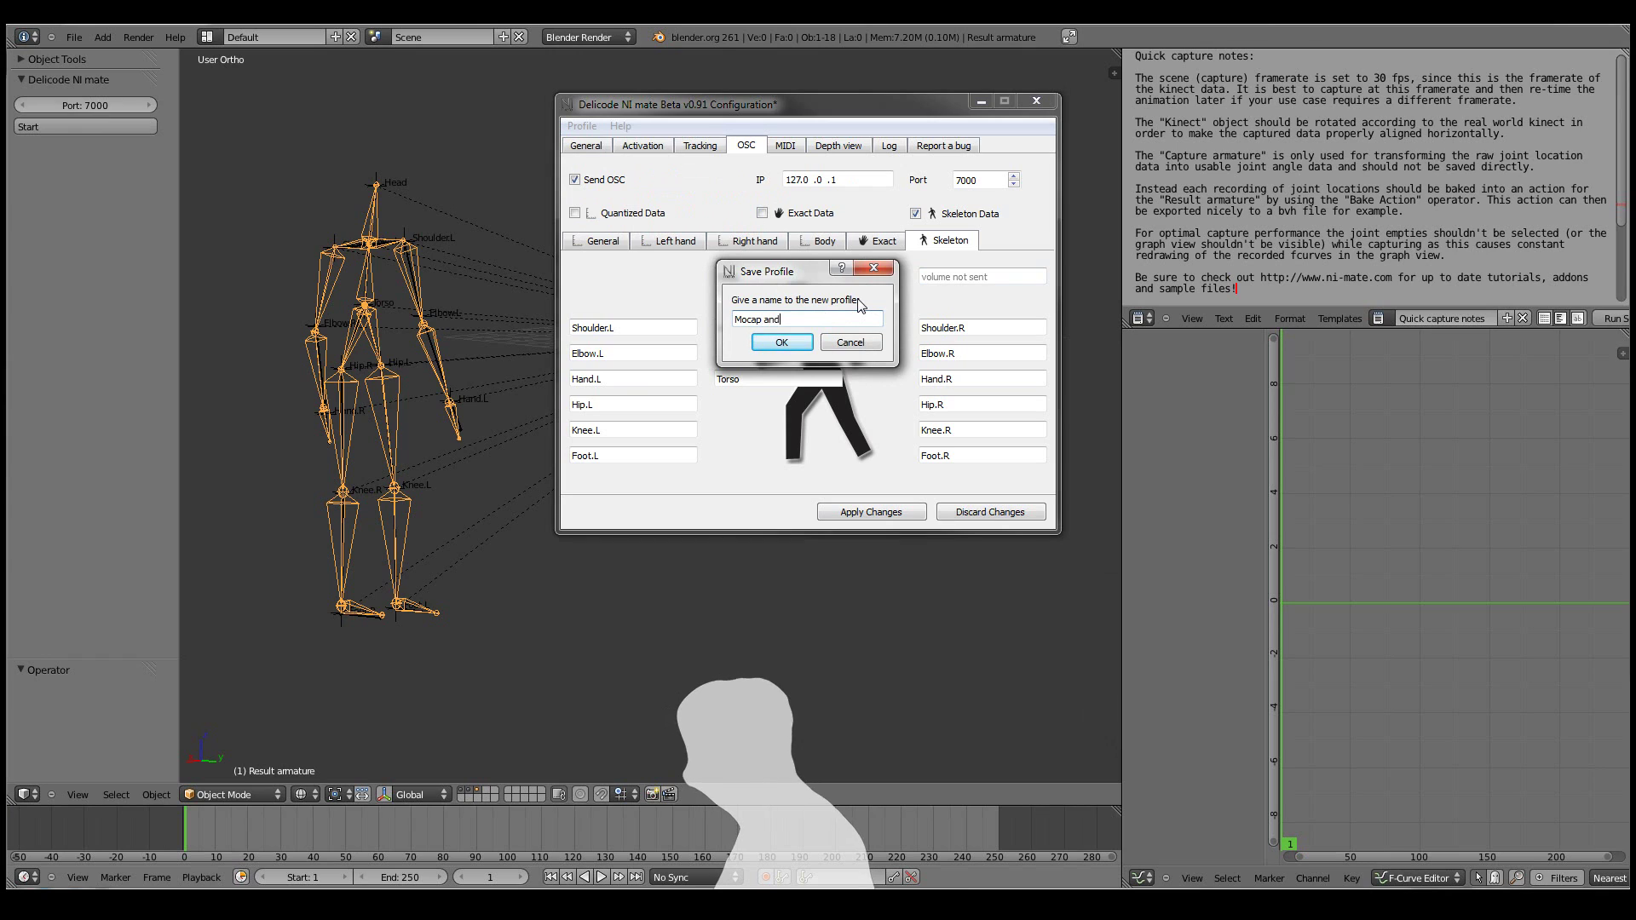
{"action": "left_click", "coordinate": [782, 343]}
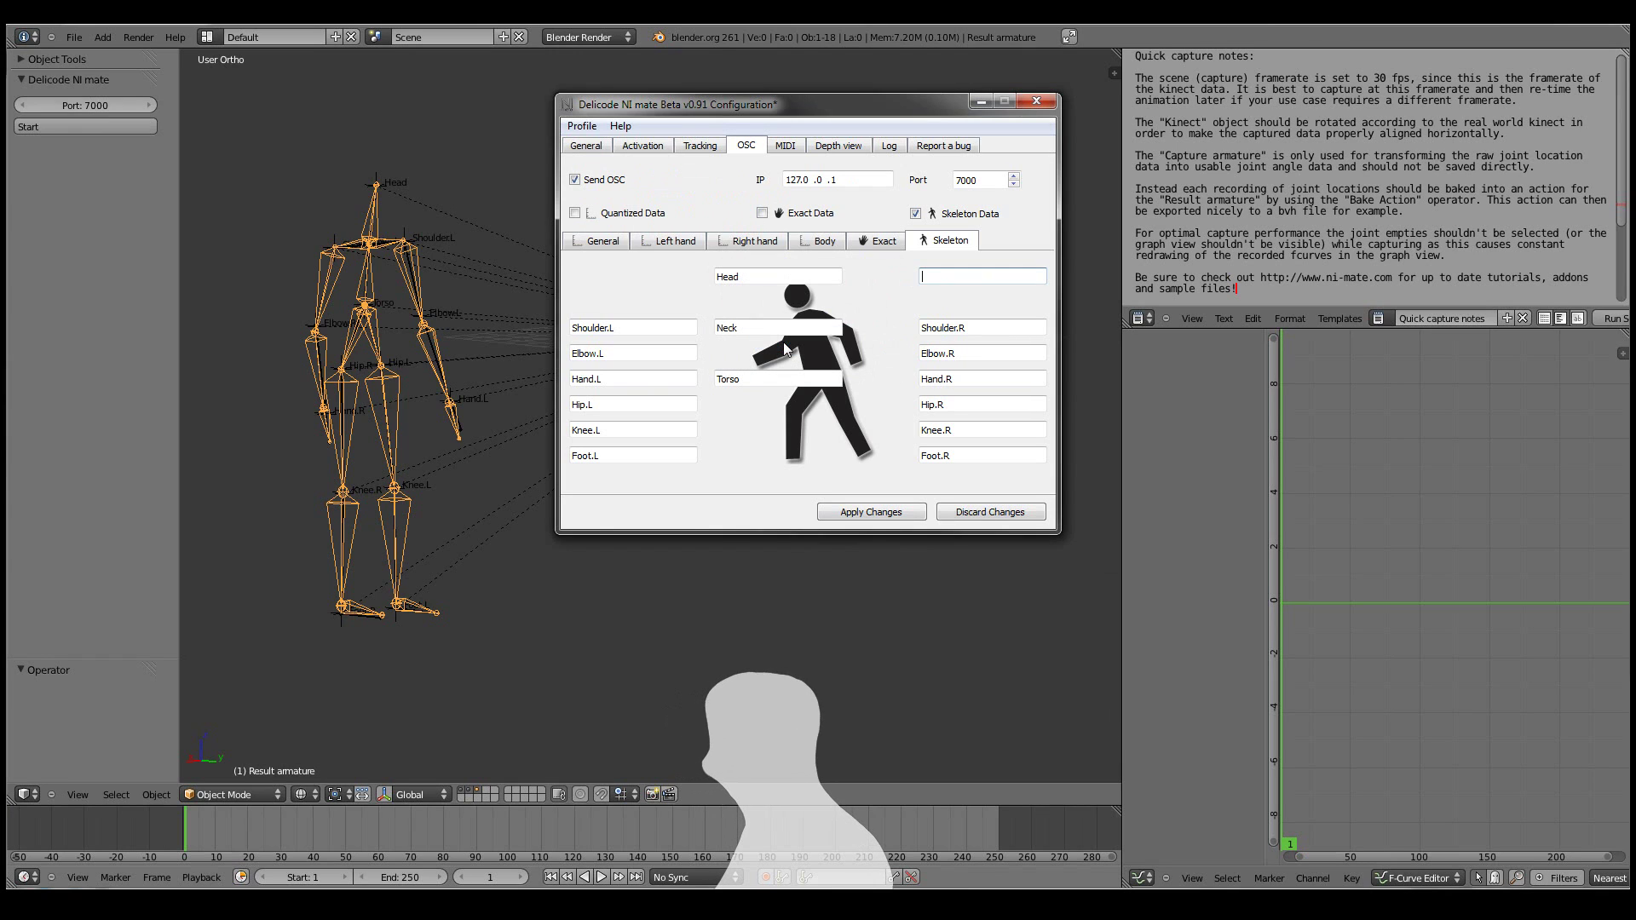
Step: Load the Mocap and Bunny profile
{"action": "left_click", "coordinate": [582, 126]}
{"action": "mouse_move", "coordinate": [612, 167]}
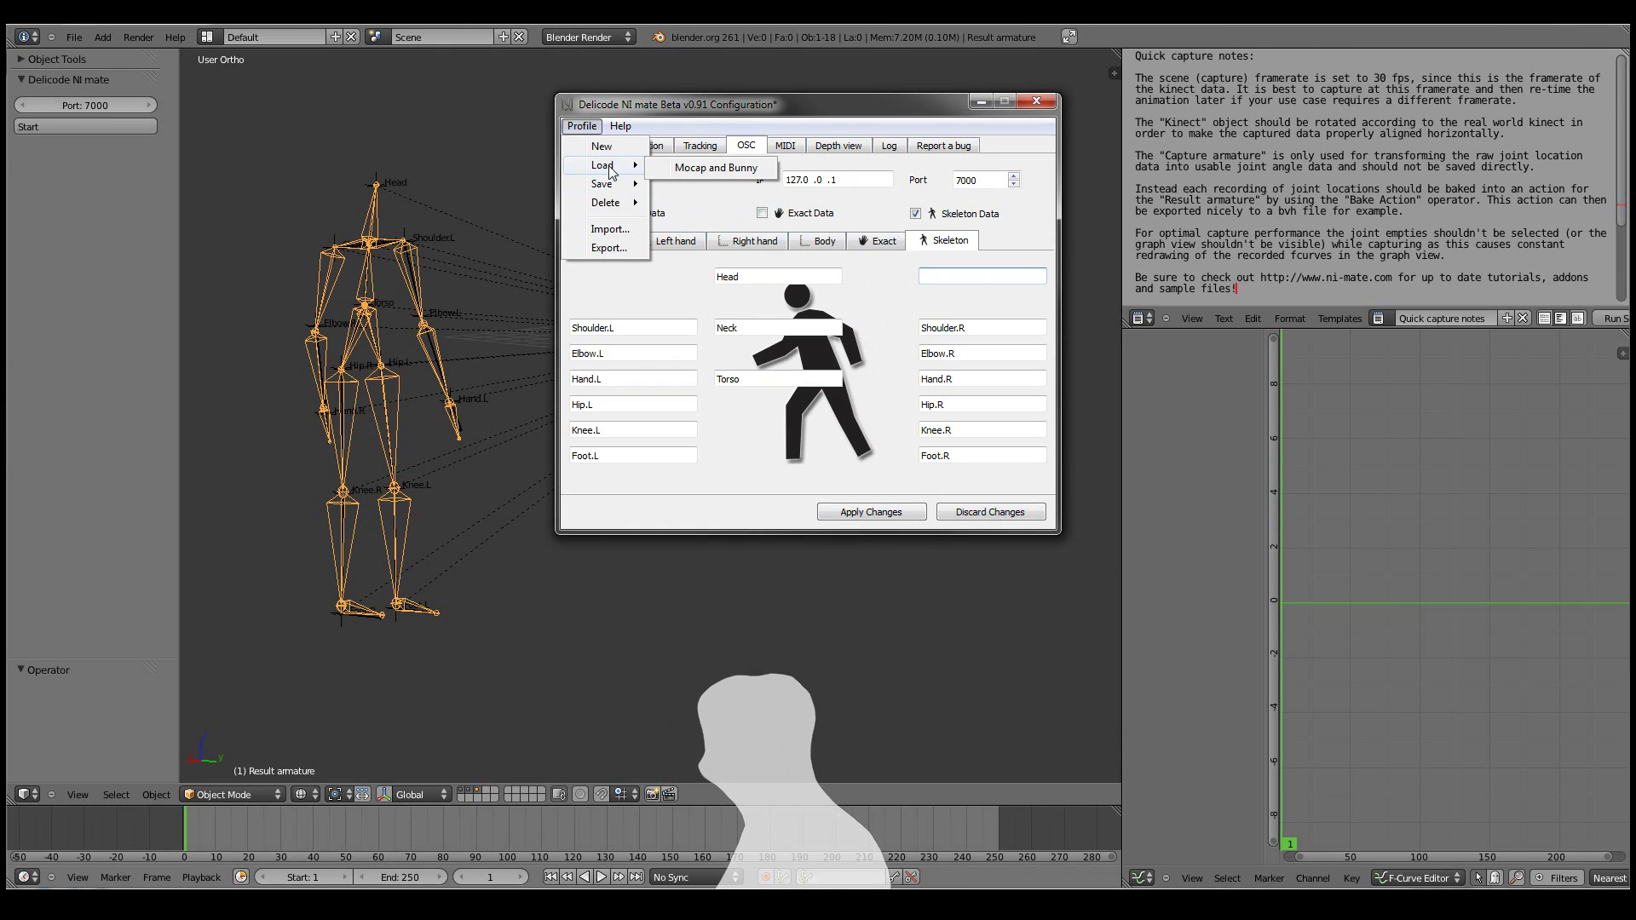
{"action": "left_click", "coordinate": [715, 168]}
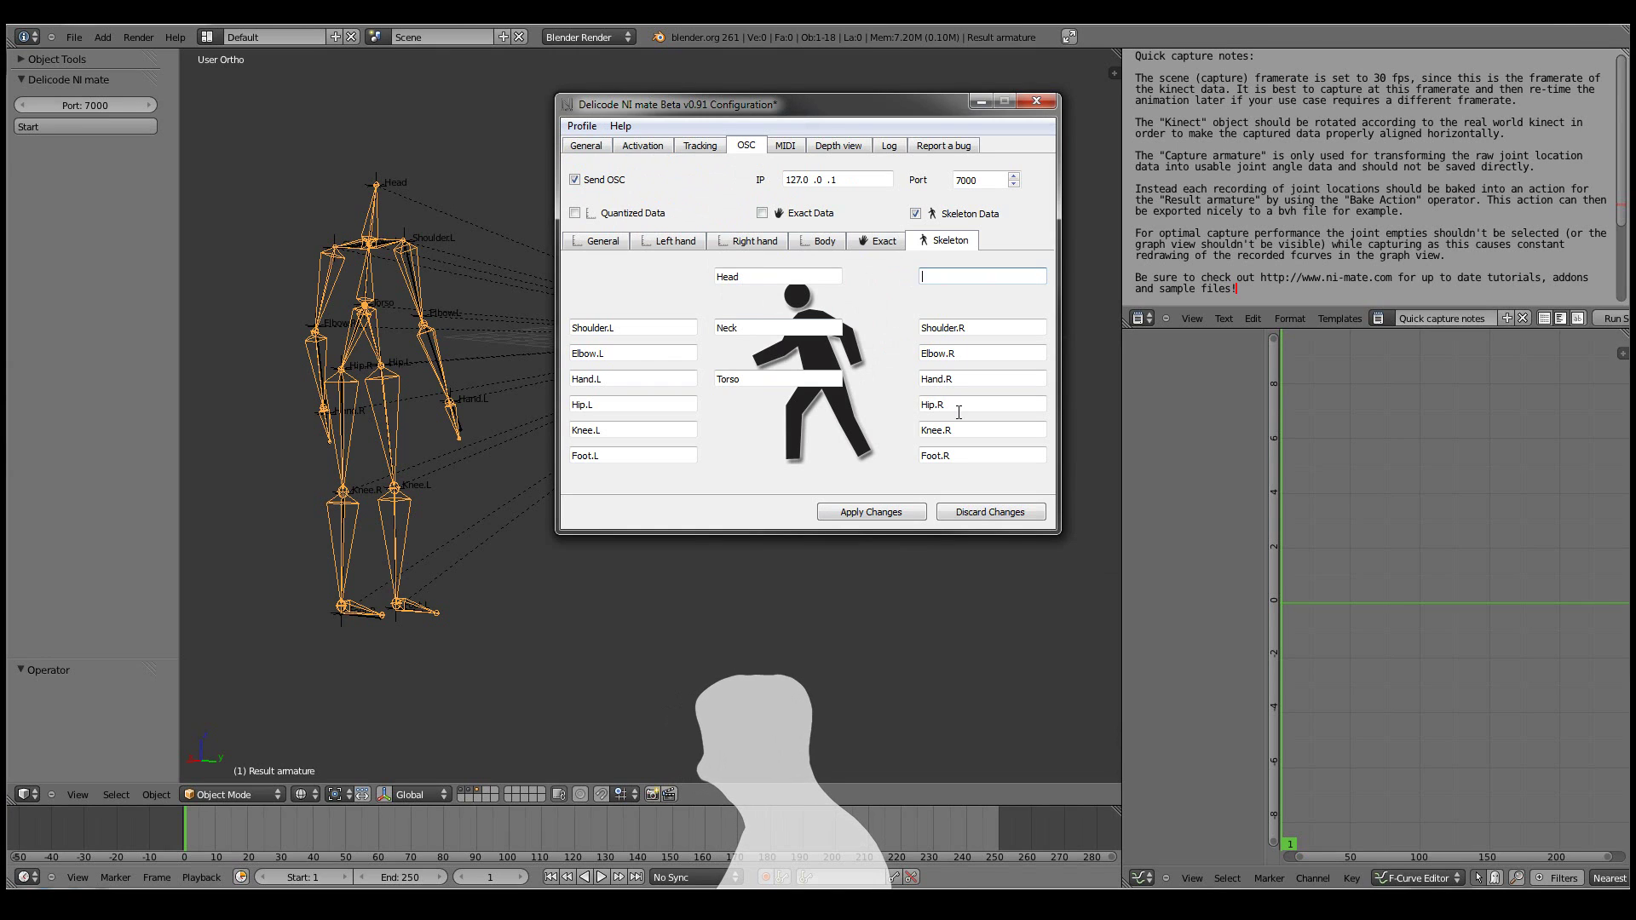
Step: Apply the NI mate changes and start live tracking from Blender's Delicode NI mate panel
{"action": "left_click", "coordinate": [874, 514]}
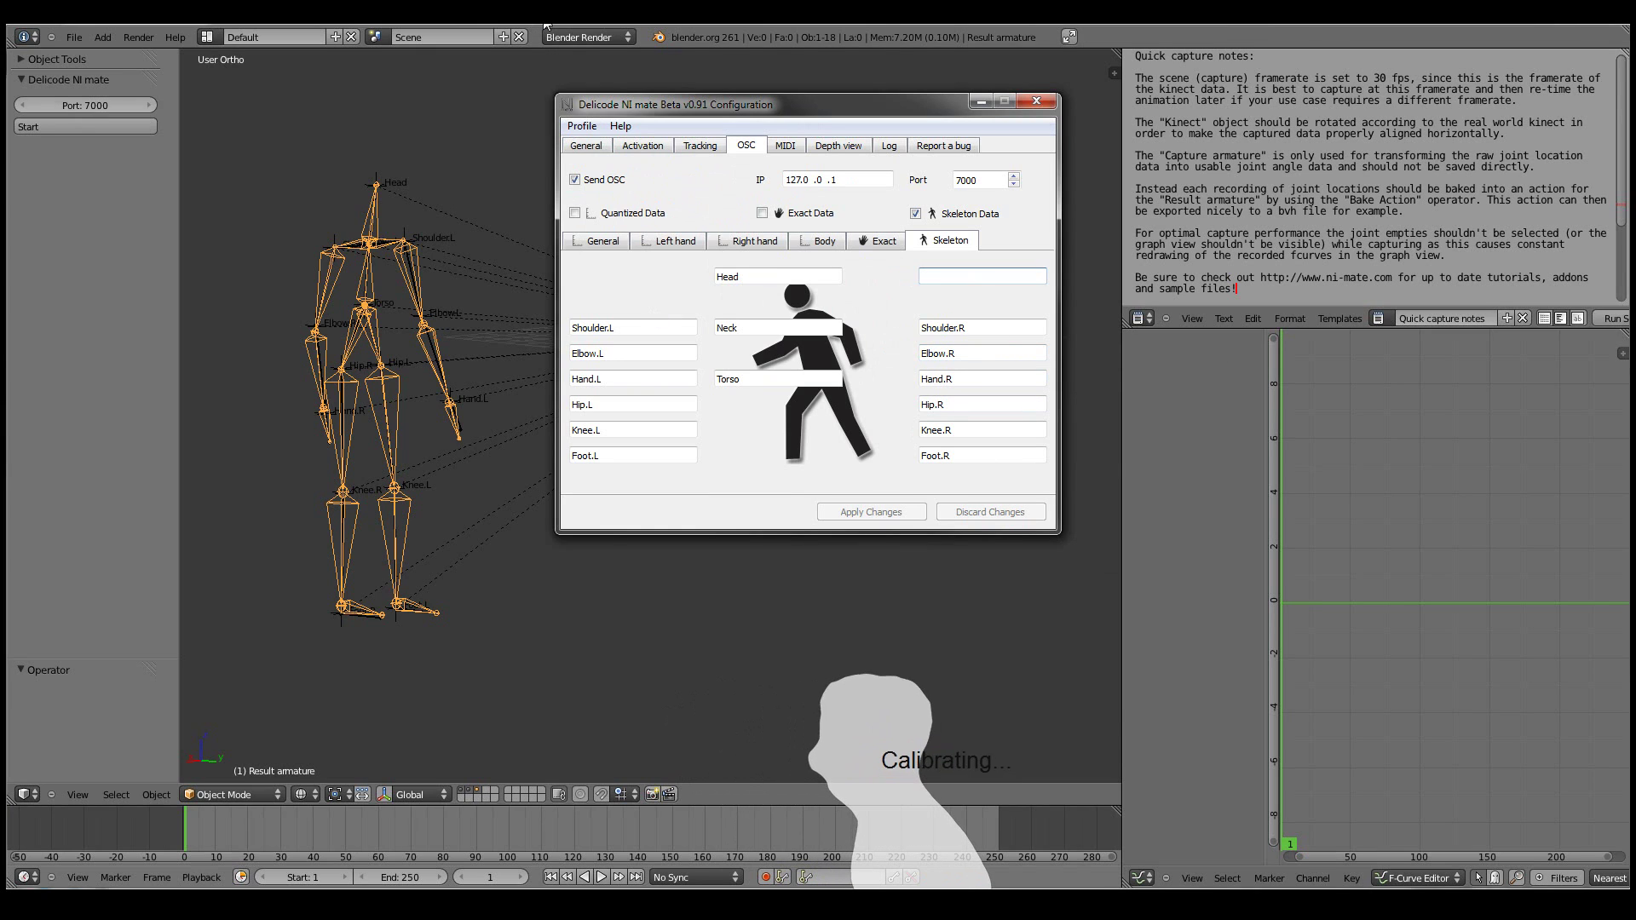
{"action": "left_click", "coordinate": [182, 161]}
{"action": "left_click", "coordinate": [111, 126]}
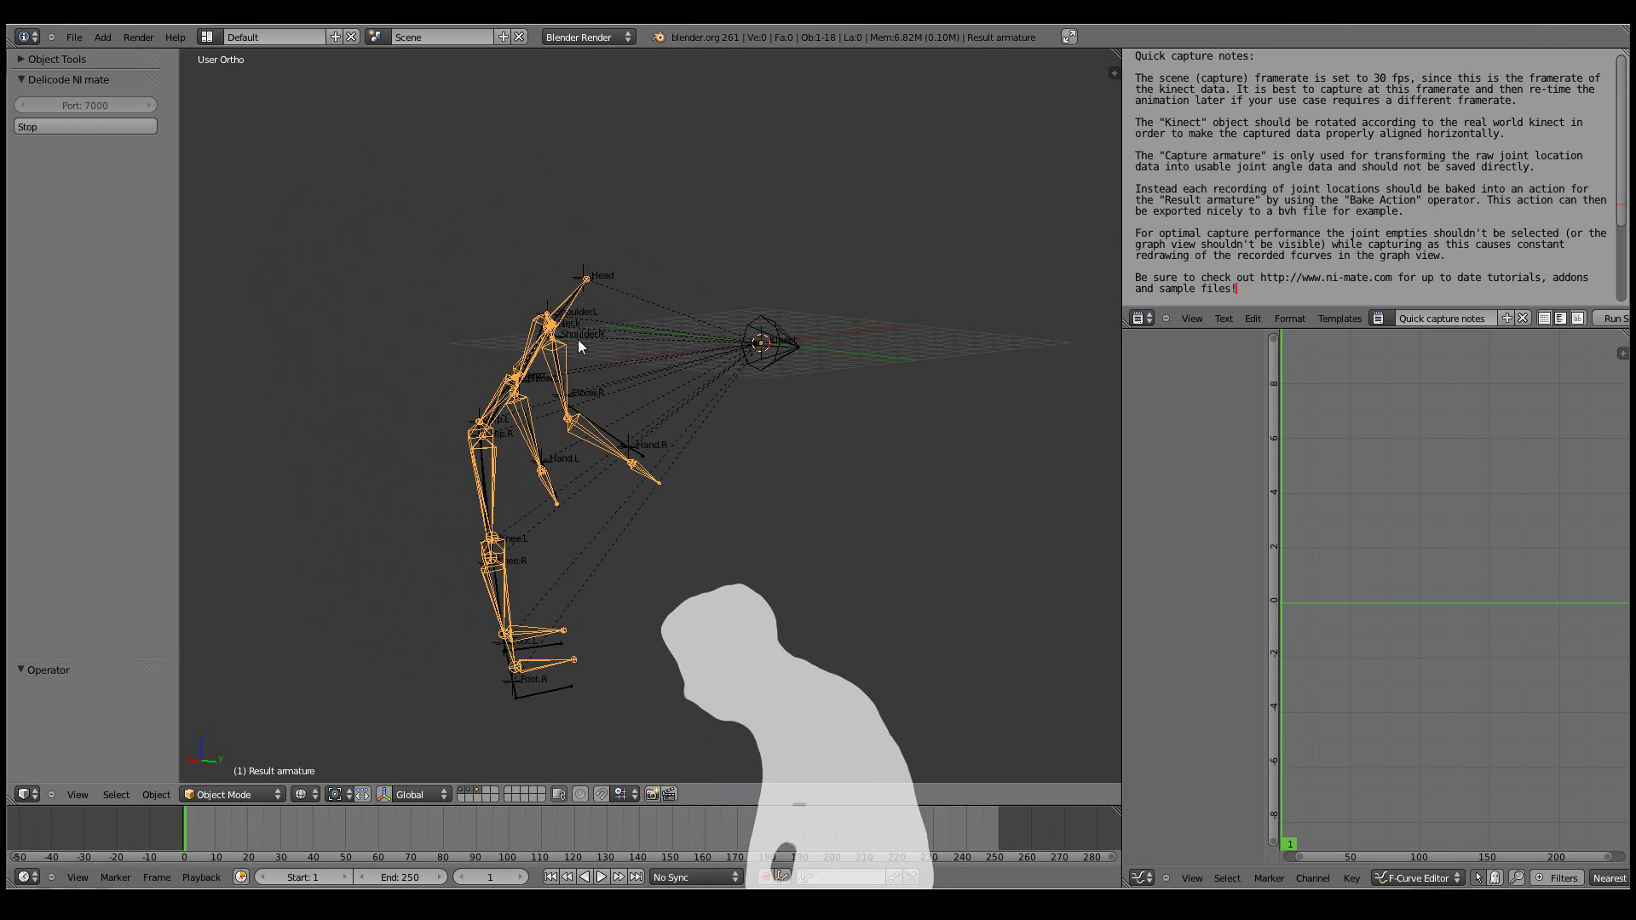
Step: Turn on auto-keying and set the timeline end frame to 10000
{"action": "left_click", "coordinate": [765, 878]}
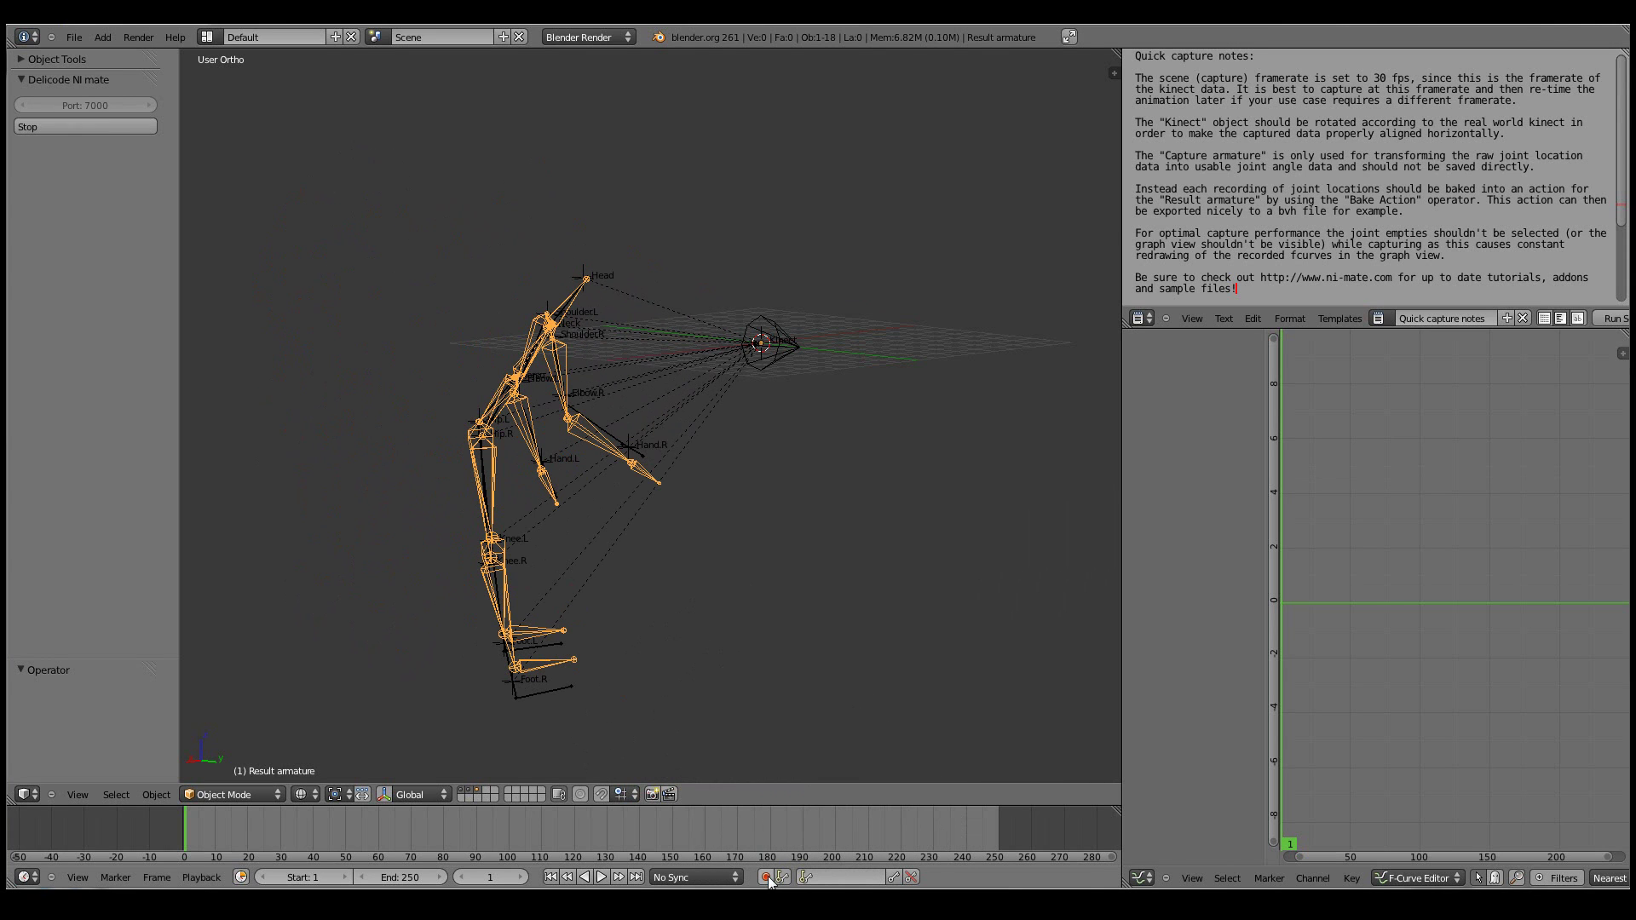
{"action": "left_click", "coordinate": [403, 878]}
{"action": "type", "text": "1"}
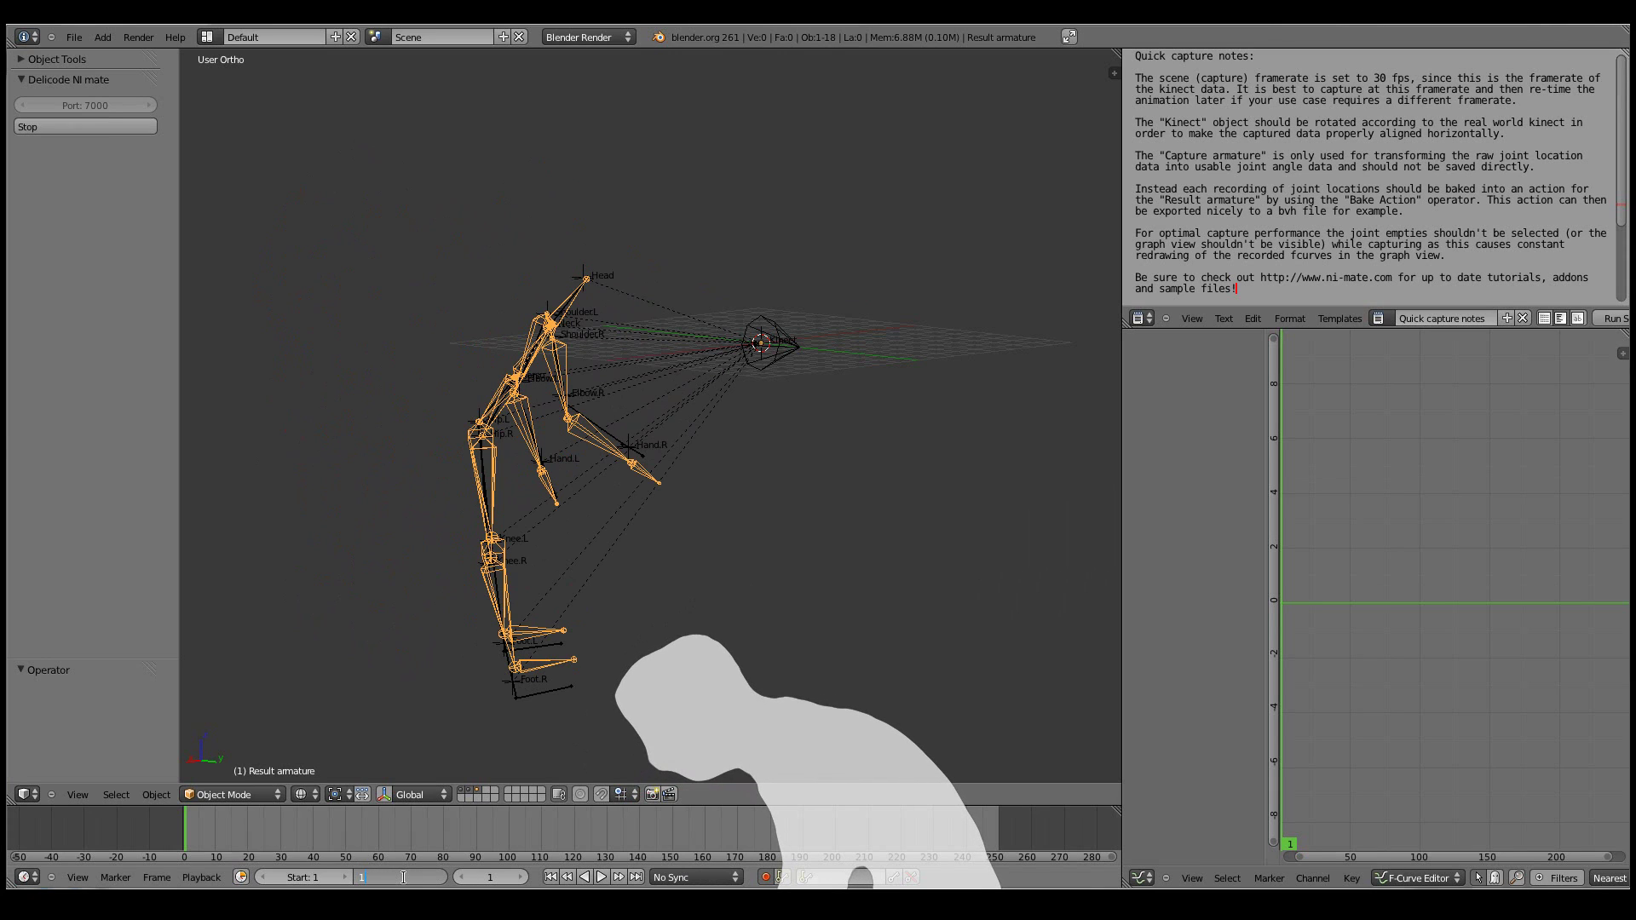
{"action": "type", "text": "0000"}
{"action": "key", "text": "Return"}
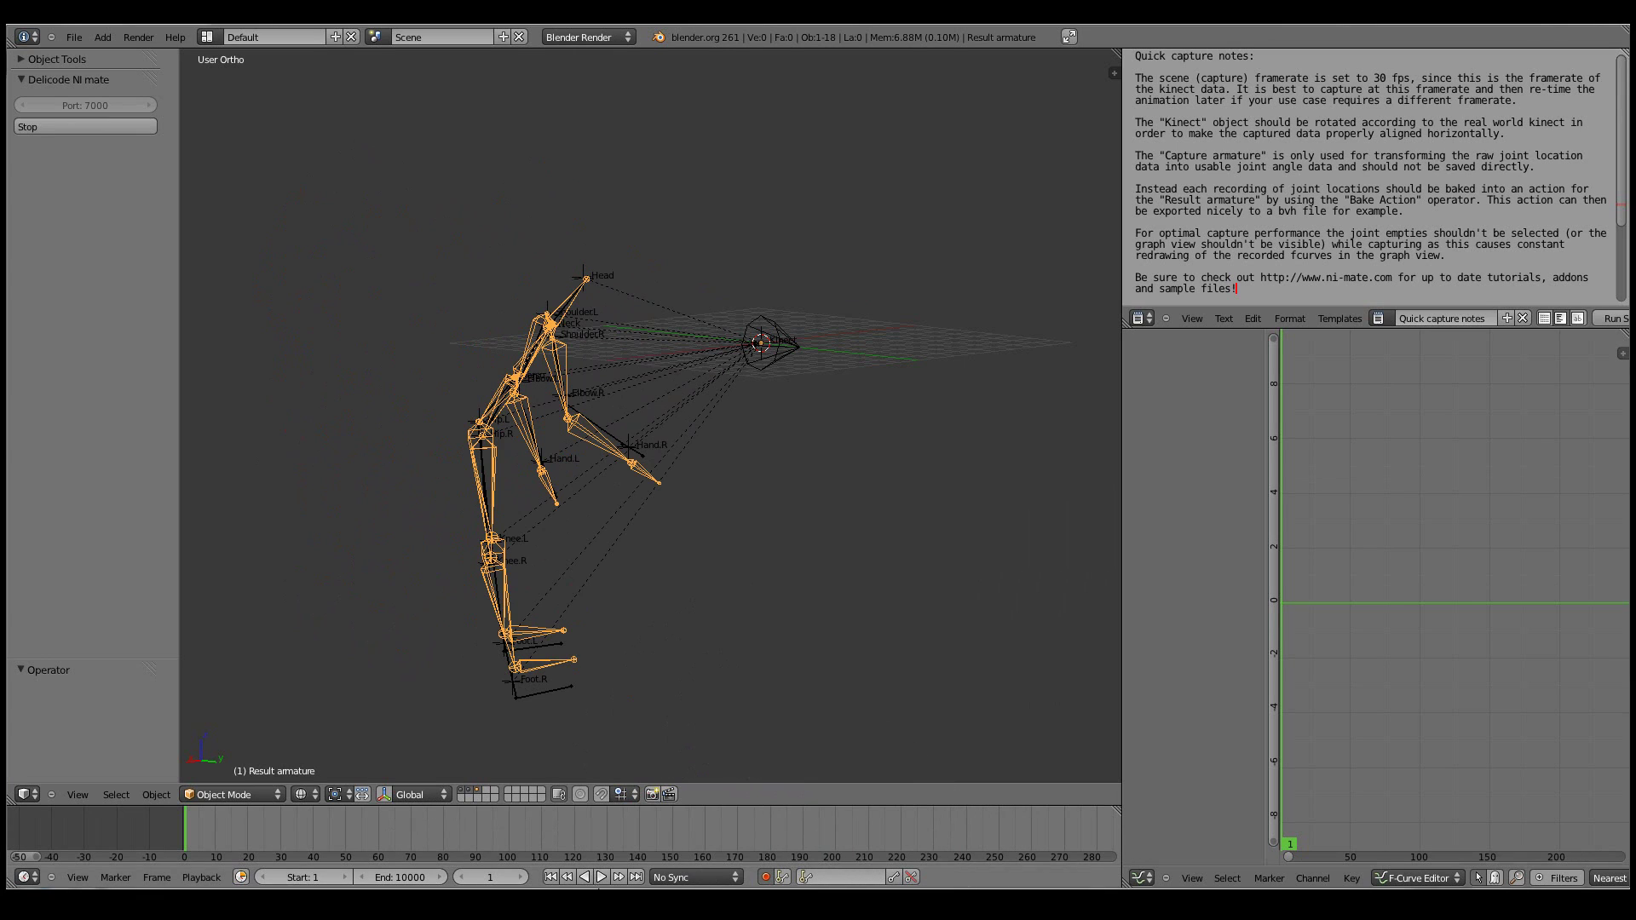
Step: Play the timeline to record the live skeleton motion, stopping at frame 530
{"action": "left_click", "coordinate": [601, 878]}
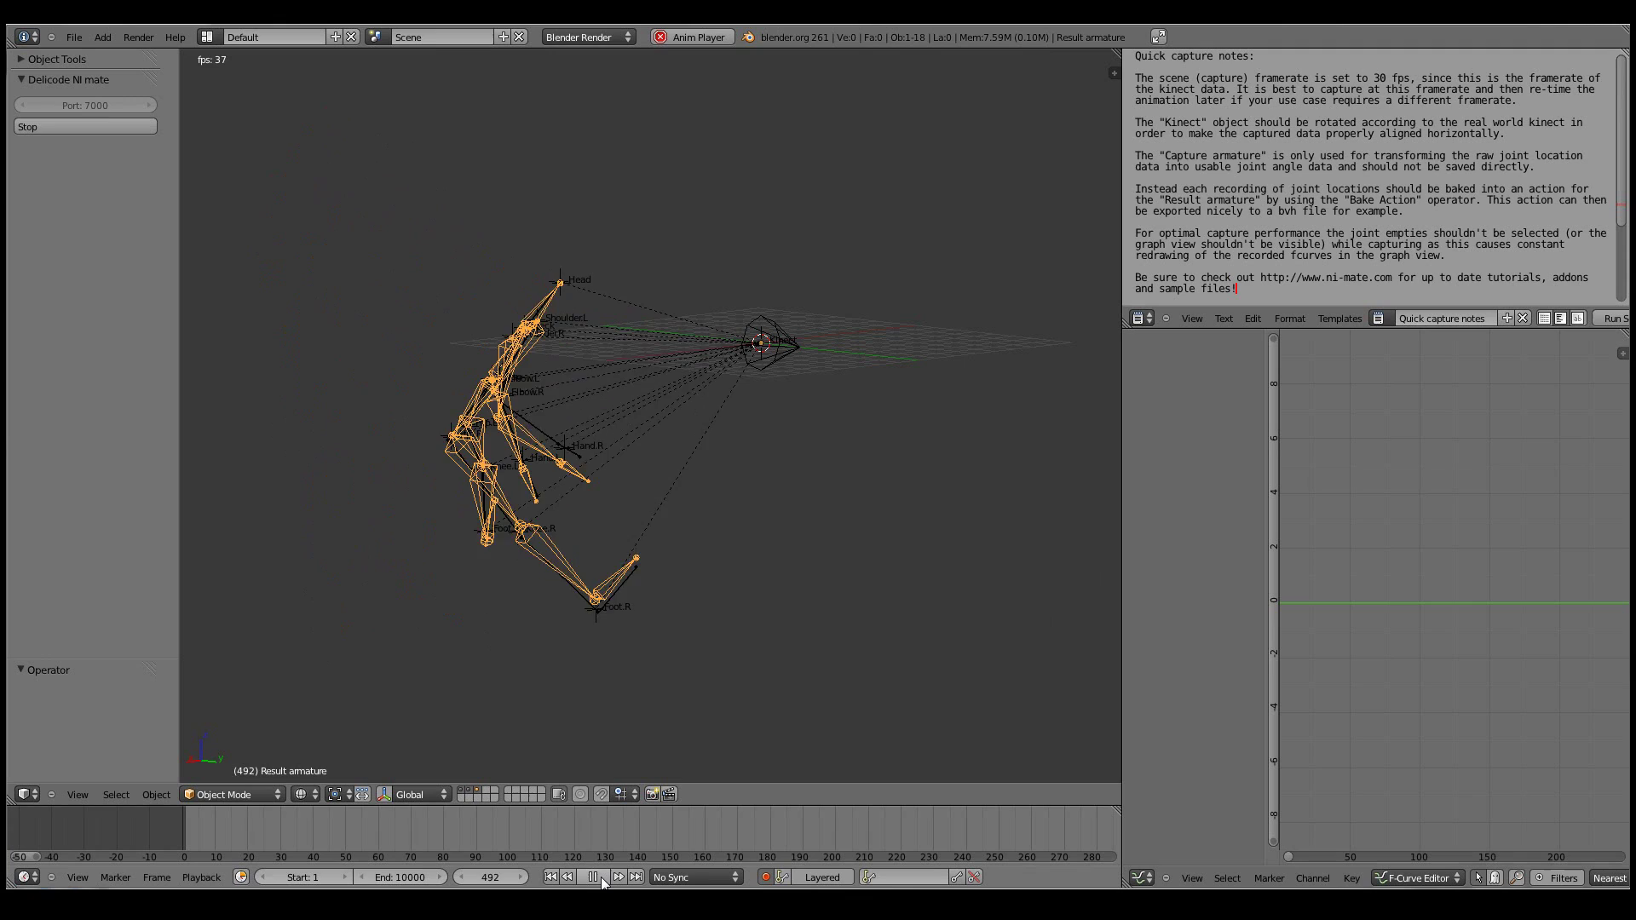
{"action": "left_click", "coordinate": [596, 877]}
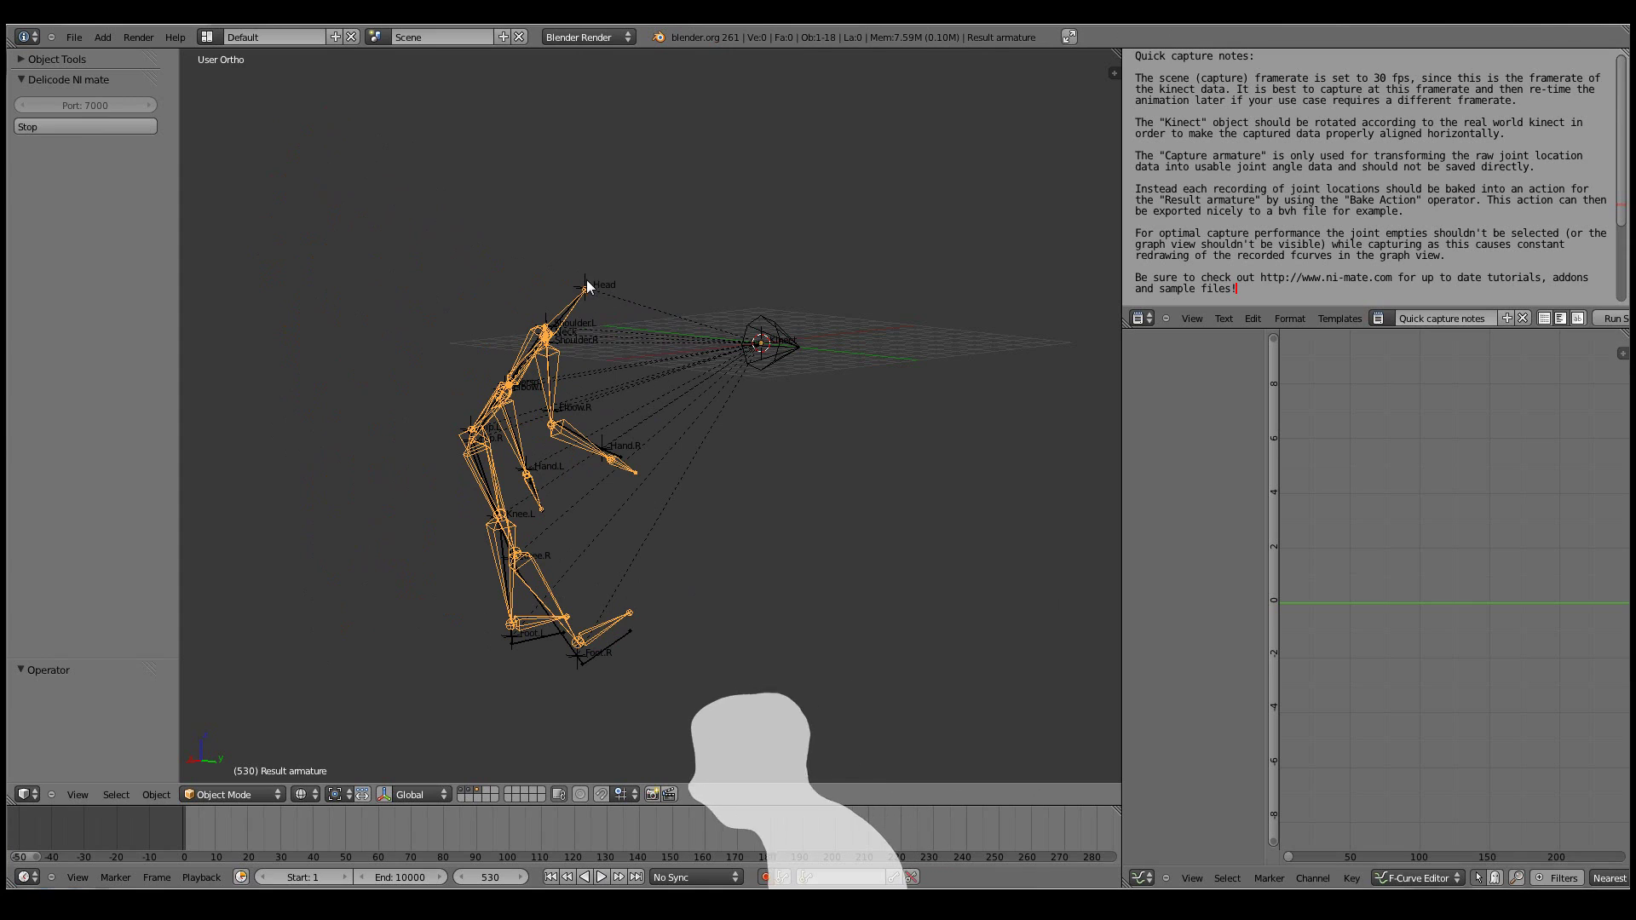
Step: Stop the NI mate feed and show the Head empty's curves in a wider Graph Editor
{"action": "left_click", "coordinate": [97, 126]}
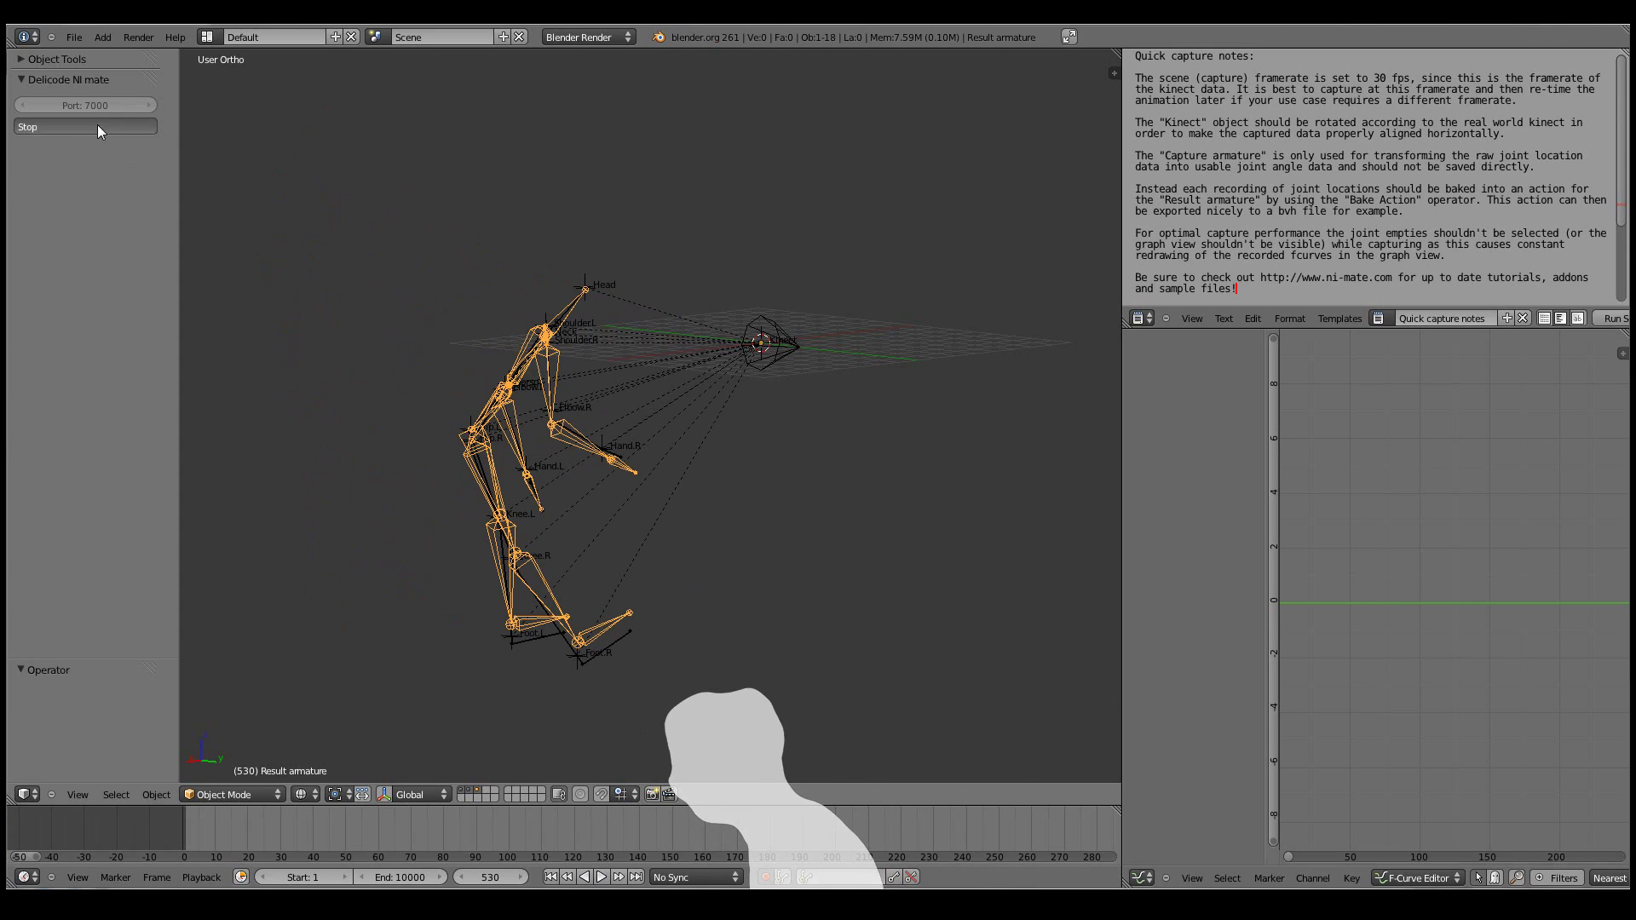
{"action": "right_click", "coordinate": [585, 287]}
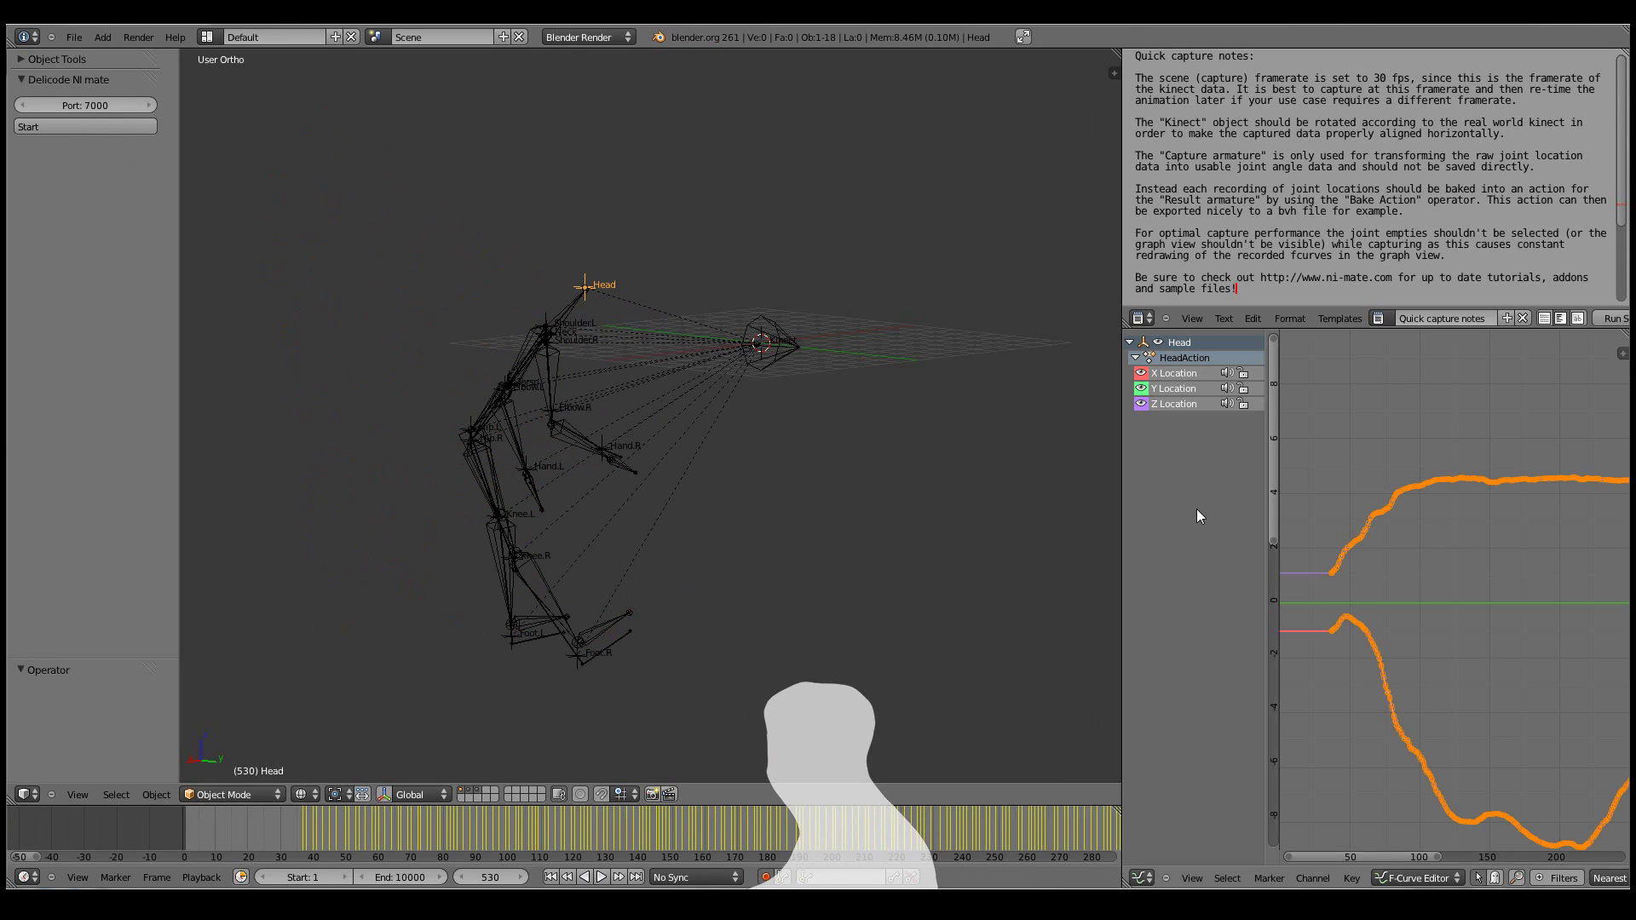
{"action": "left_click_drag", "start_coordinate": [1119, 528], "coordinate": [811, 409]}
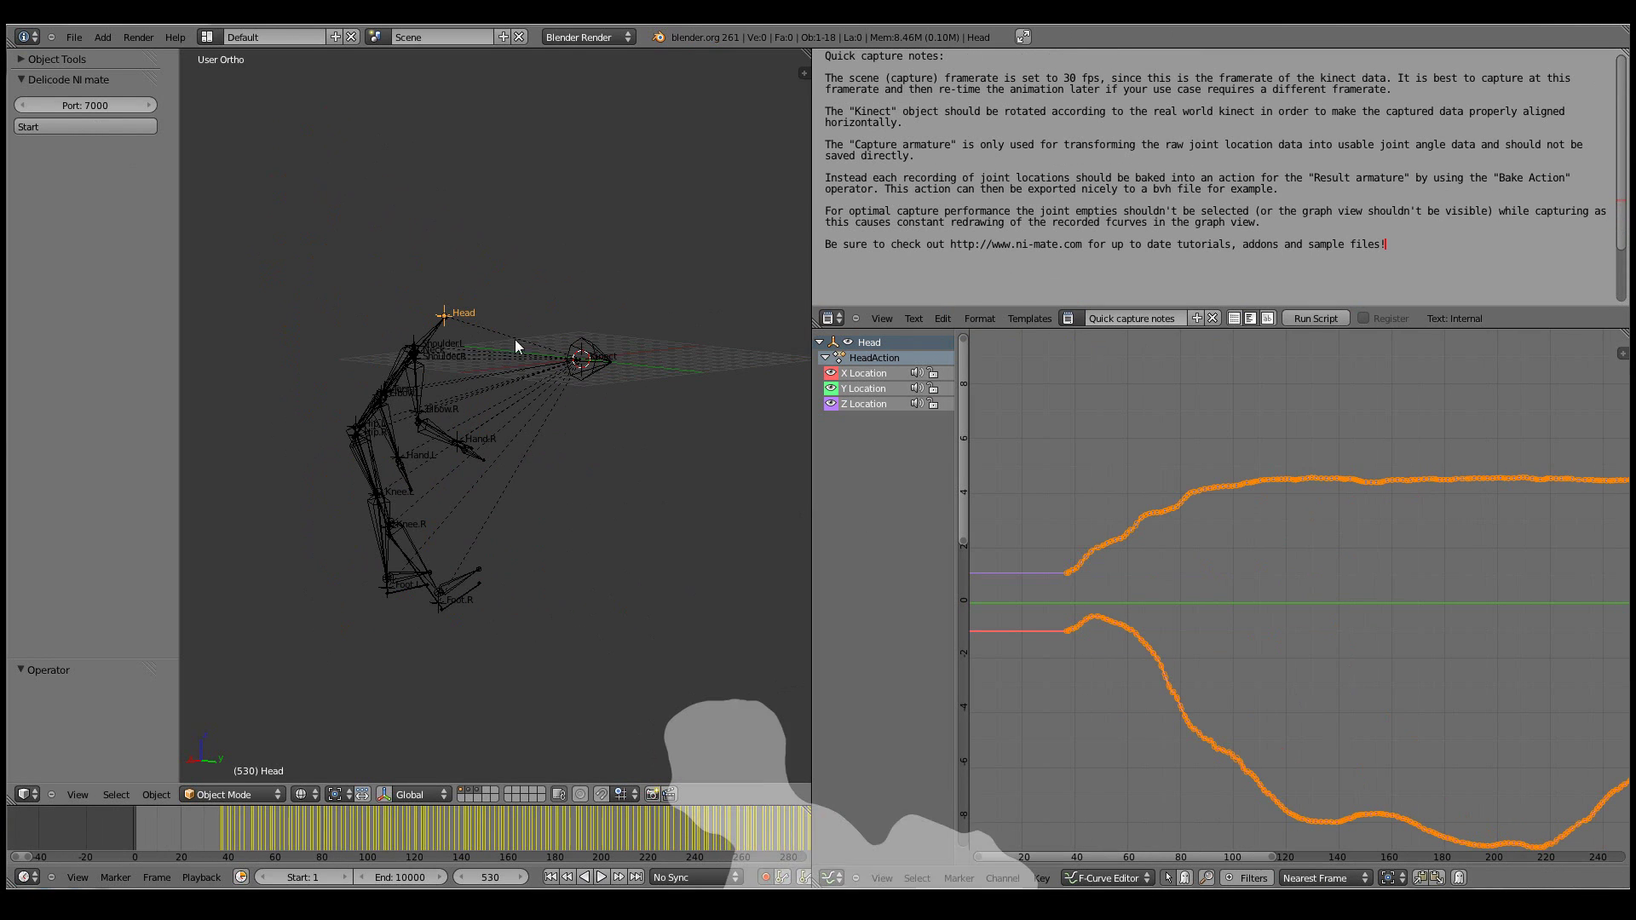
Step: Inspect the Hand.R empty's location curves, zoomed out to see them all
{"action": "right_click", "coordinate": [456, 430]}
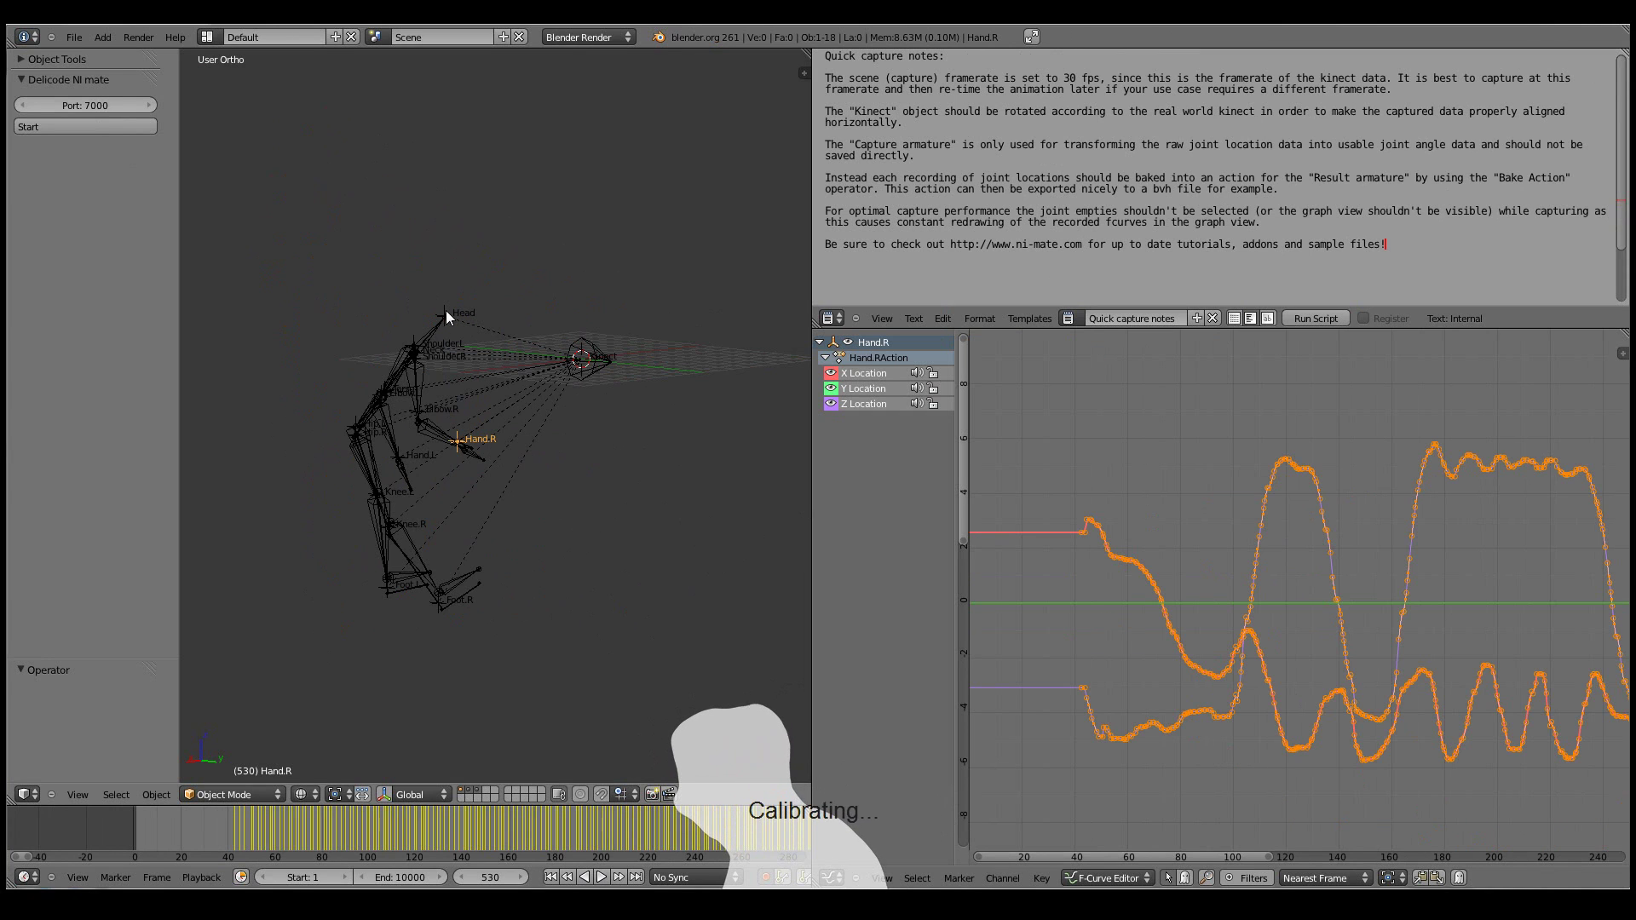
{"action": "middle_click_drag", "start_coordinate": [1373, 672], "coordinate": [1315, 601]}
{"action": "scroll", "coordinate": [1325, 602], "scroll_direction": "down", "scroll_amount": 4}
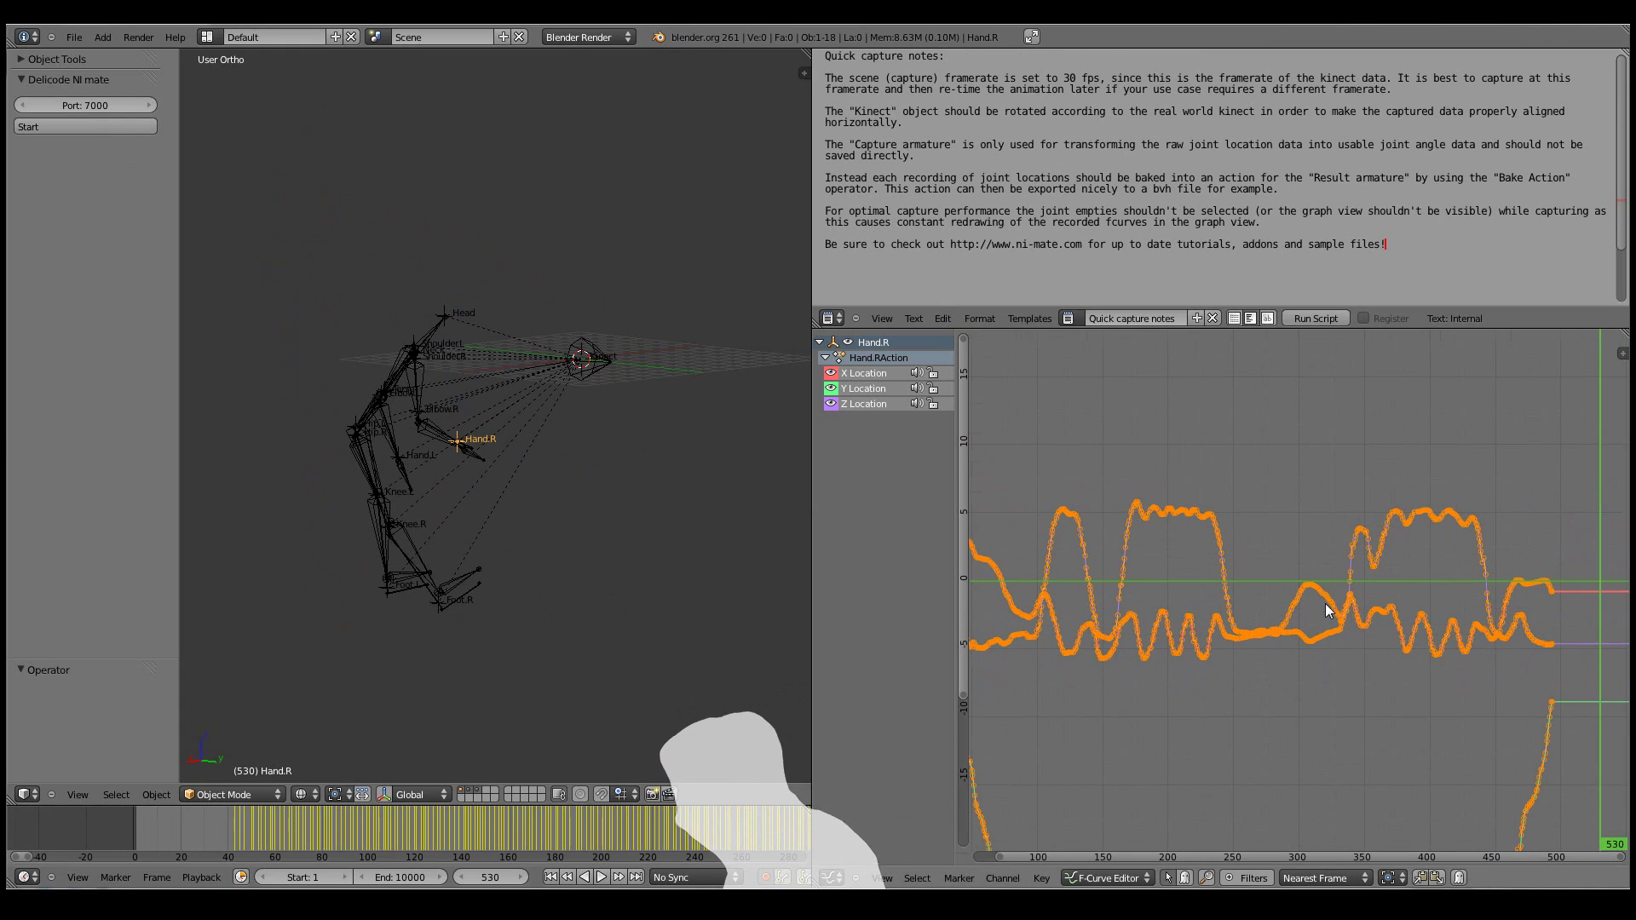
{"action": "middle_click_drag", "start_coordinate": [1339, 668], "coordinate": [1327, 592], "text": "ctrl"}
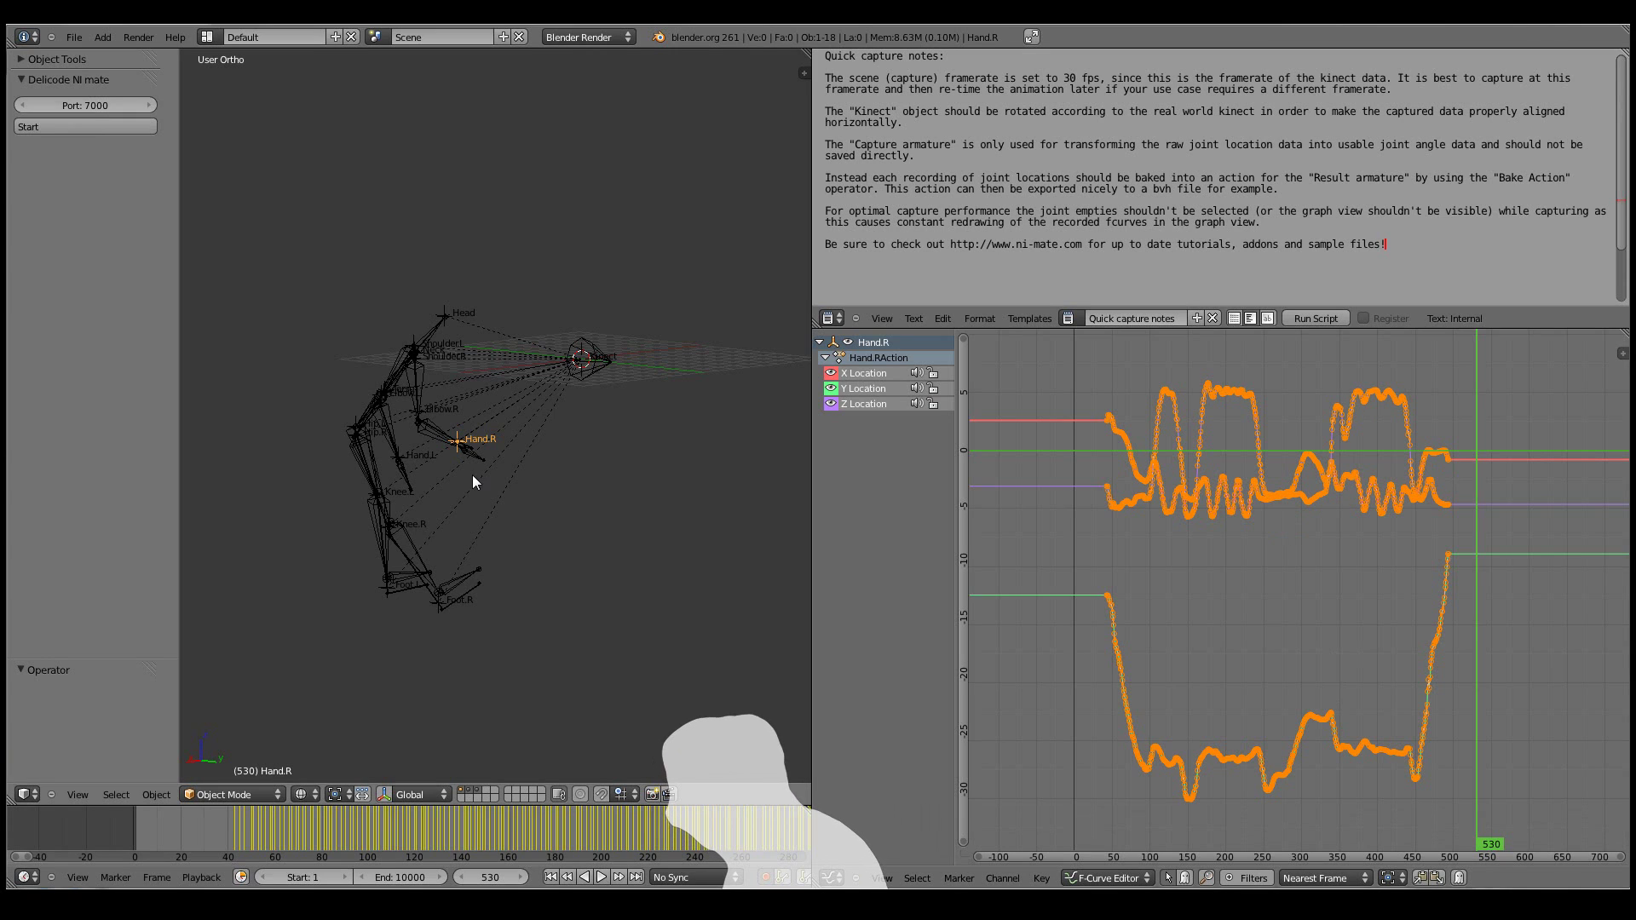
Step: Examine the Foot.R empty's X, Y and Z location curves, panned and rescaled taller
{"action": "right_click", "coordinate": [446, 314]}
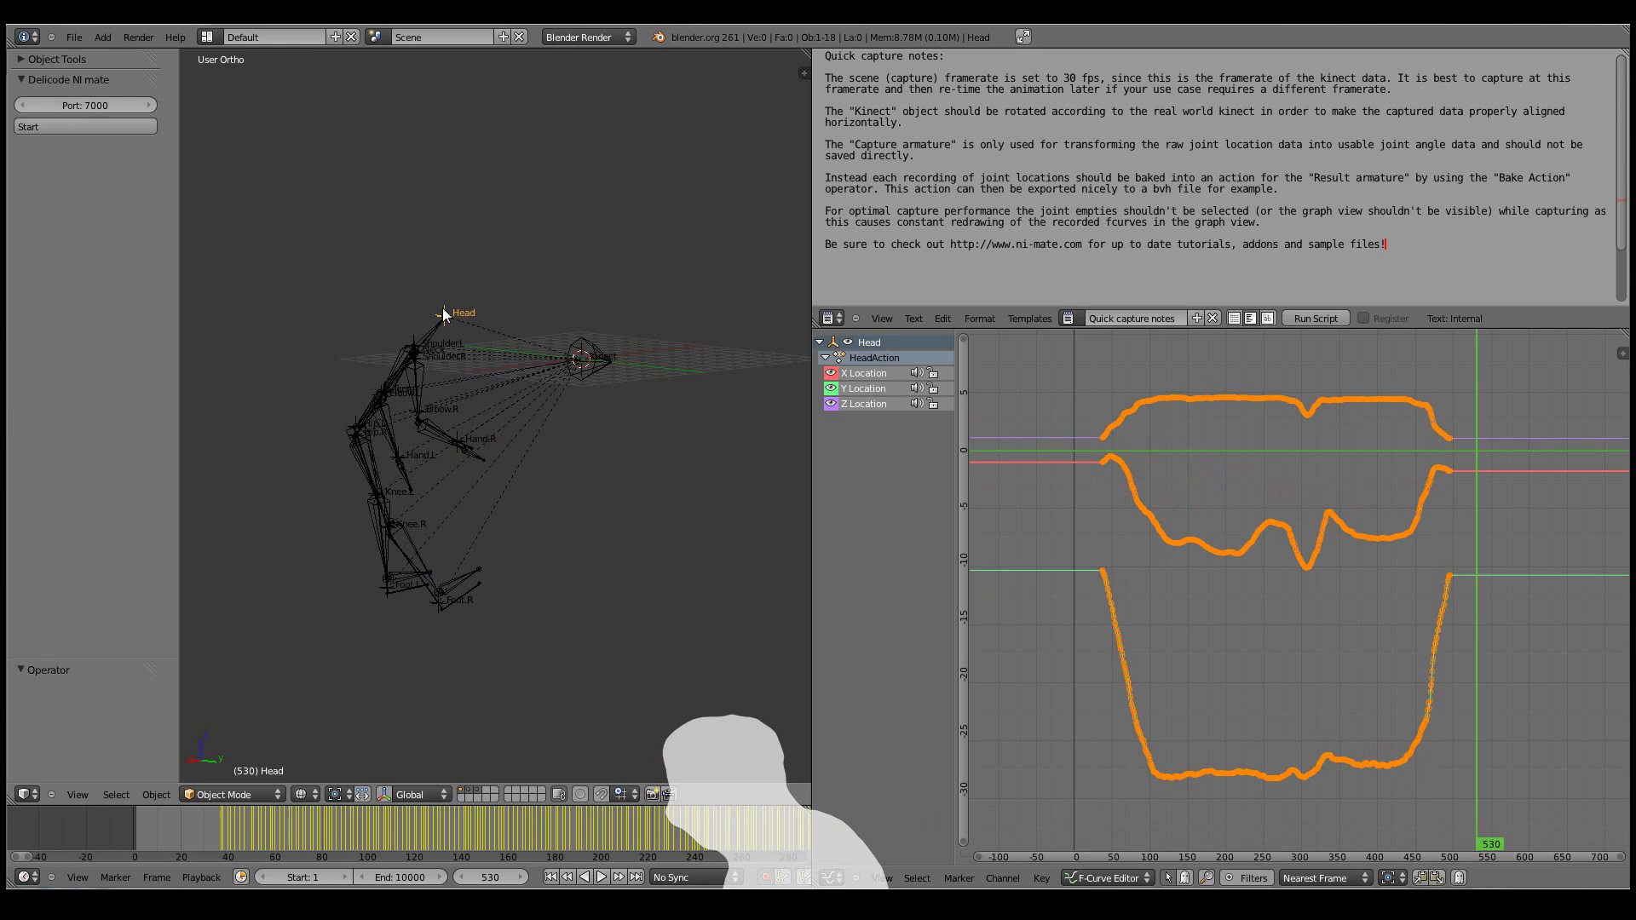
{"action": "right_click", "coordinate": [435, 612]}
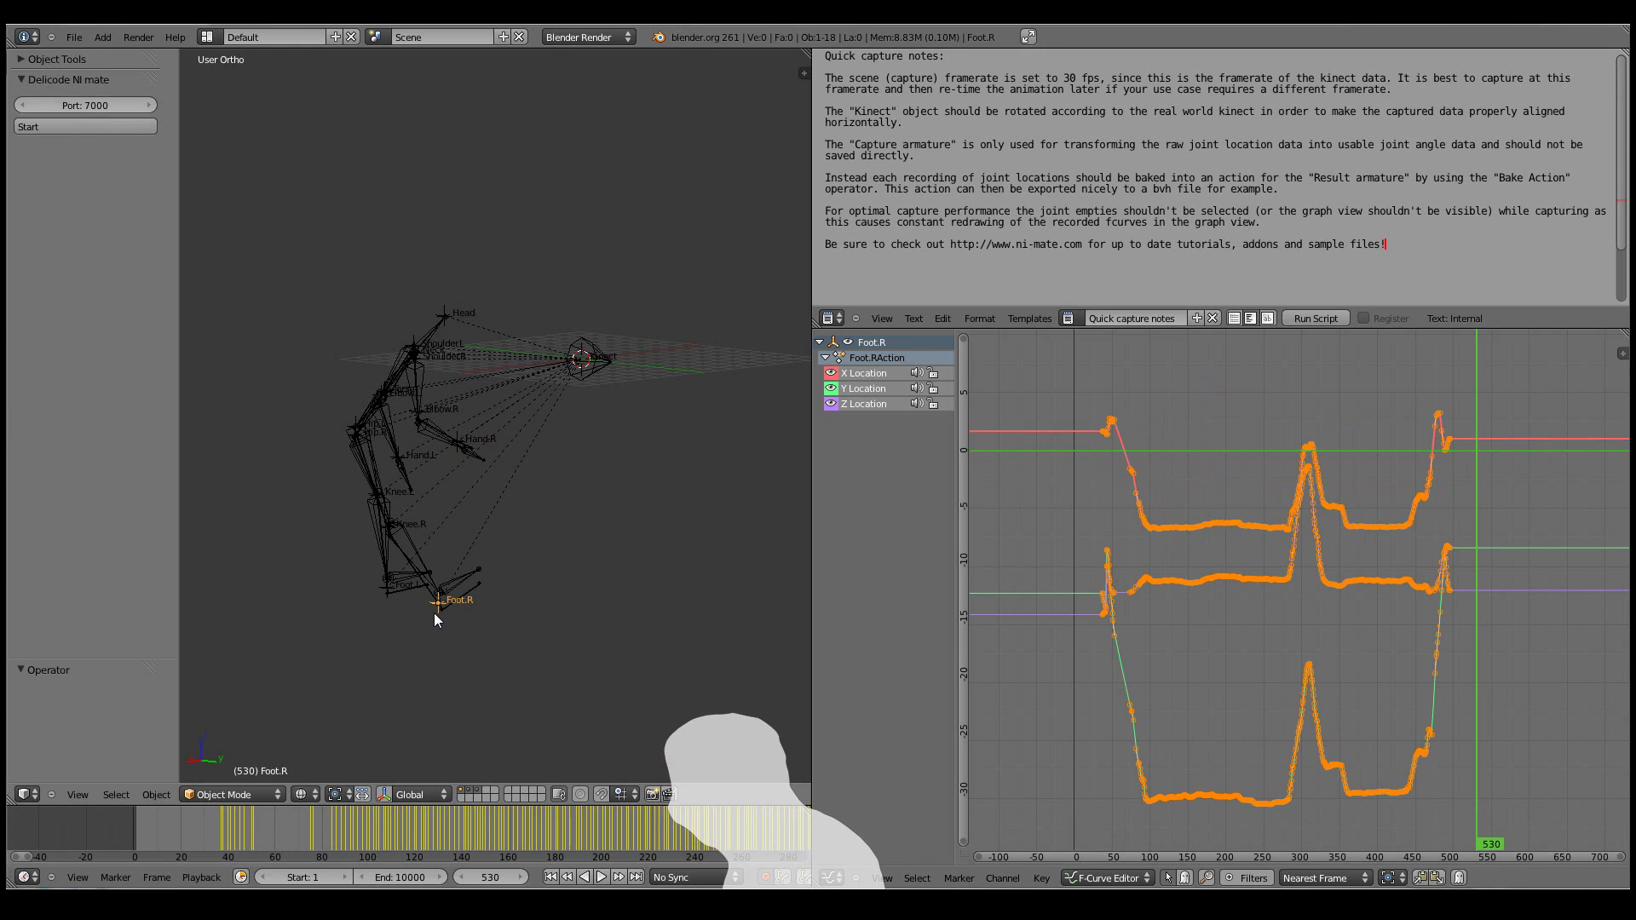
{"action": "scroll", "coordinate": [1418, 636], "scroll_direction": "up", "scroll_amount": 1}
{"action": "mouse_move", "coordinate": [1418, 636]}
{"action": "middle_mouse_down"}
{"action": "mouse_move", "coordinate": [1312, 647]}
{"action": "mouse_move", "coordinate": [1332, 643]}
{"action": "middle_mouse_up"}
{"action": "scroll", "coordinate": [1332, 643], "scroll_direction": "up", "scroll_amount": 1}
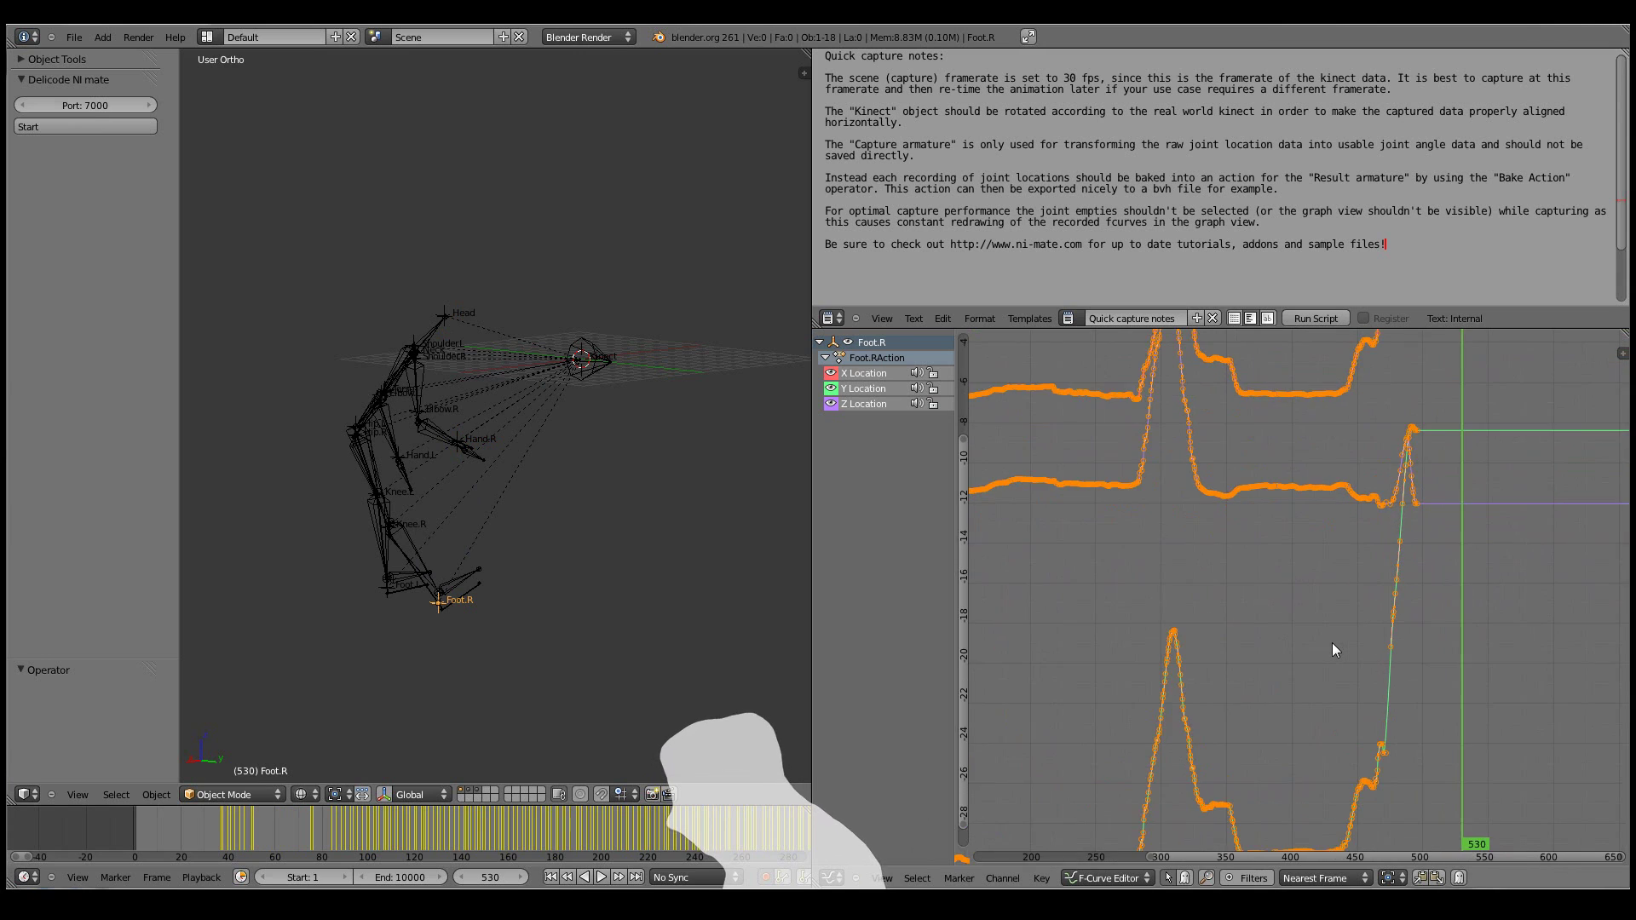
{"action": "middle_click_drag", "start_coordinate": [1338, 521], "coordinate": [1286, 549]}
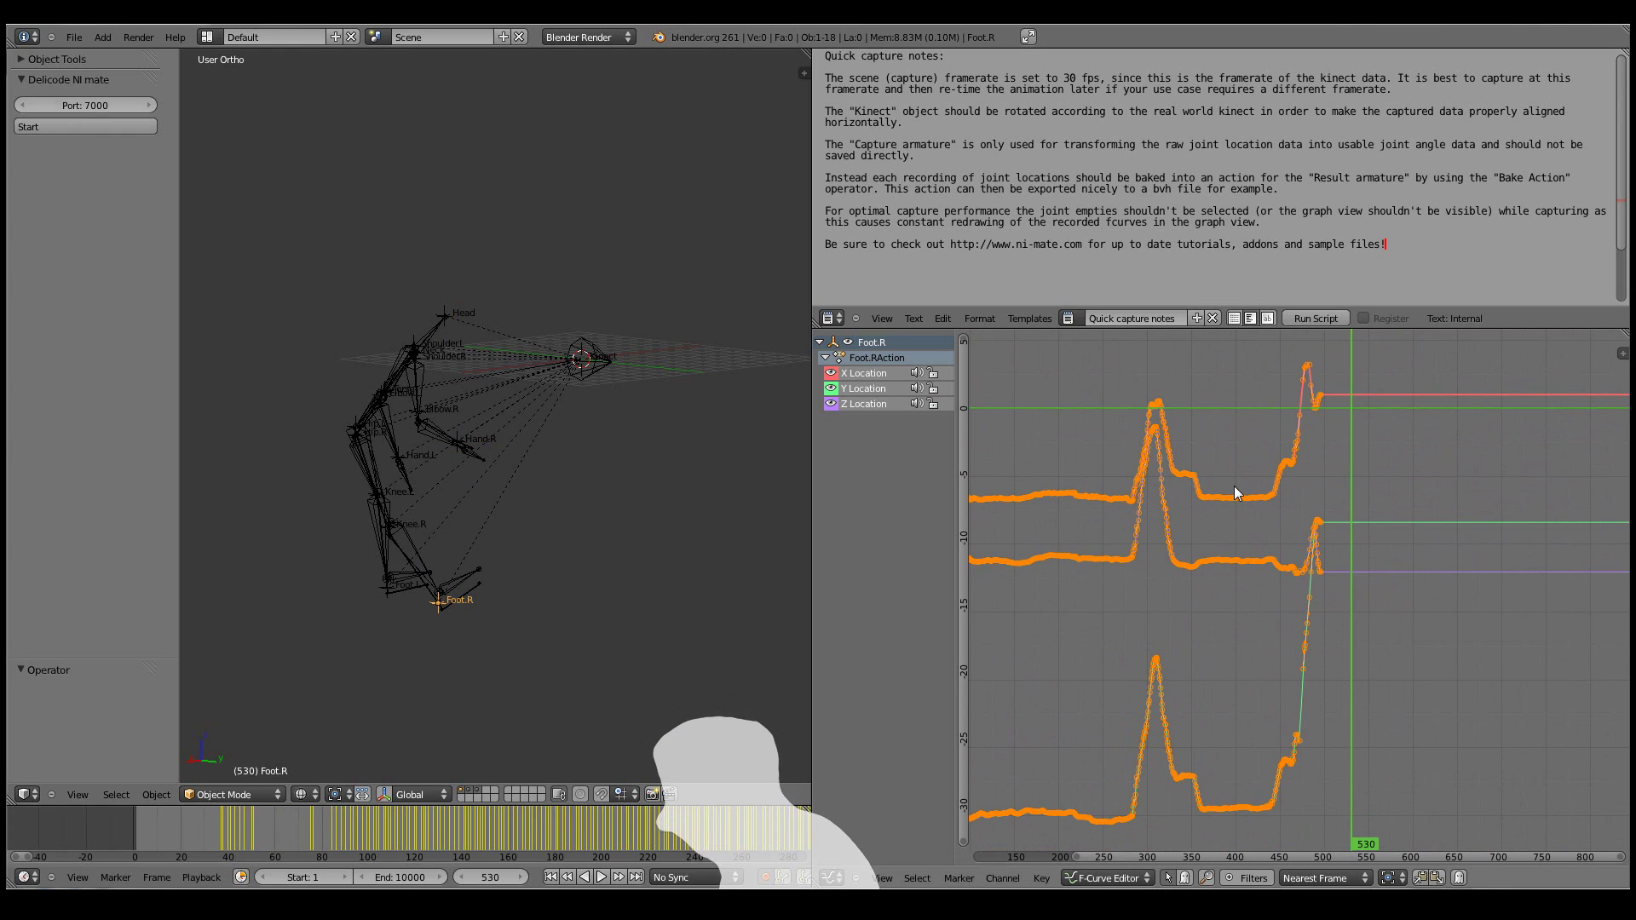
{"action": "middle_click_drag", "start_coordinate": [1300, 624], "coordinate": [1296, 626], "text": "ctrl"}
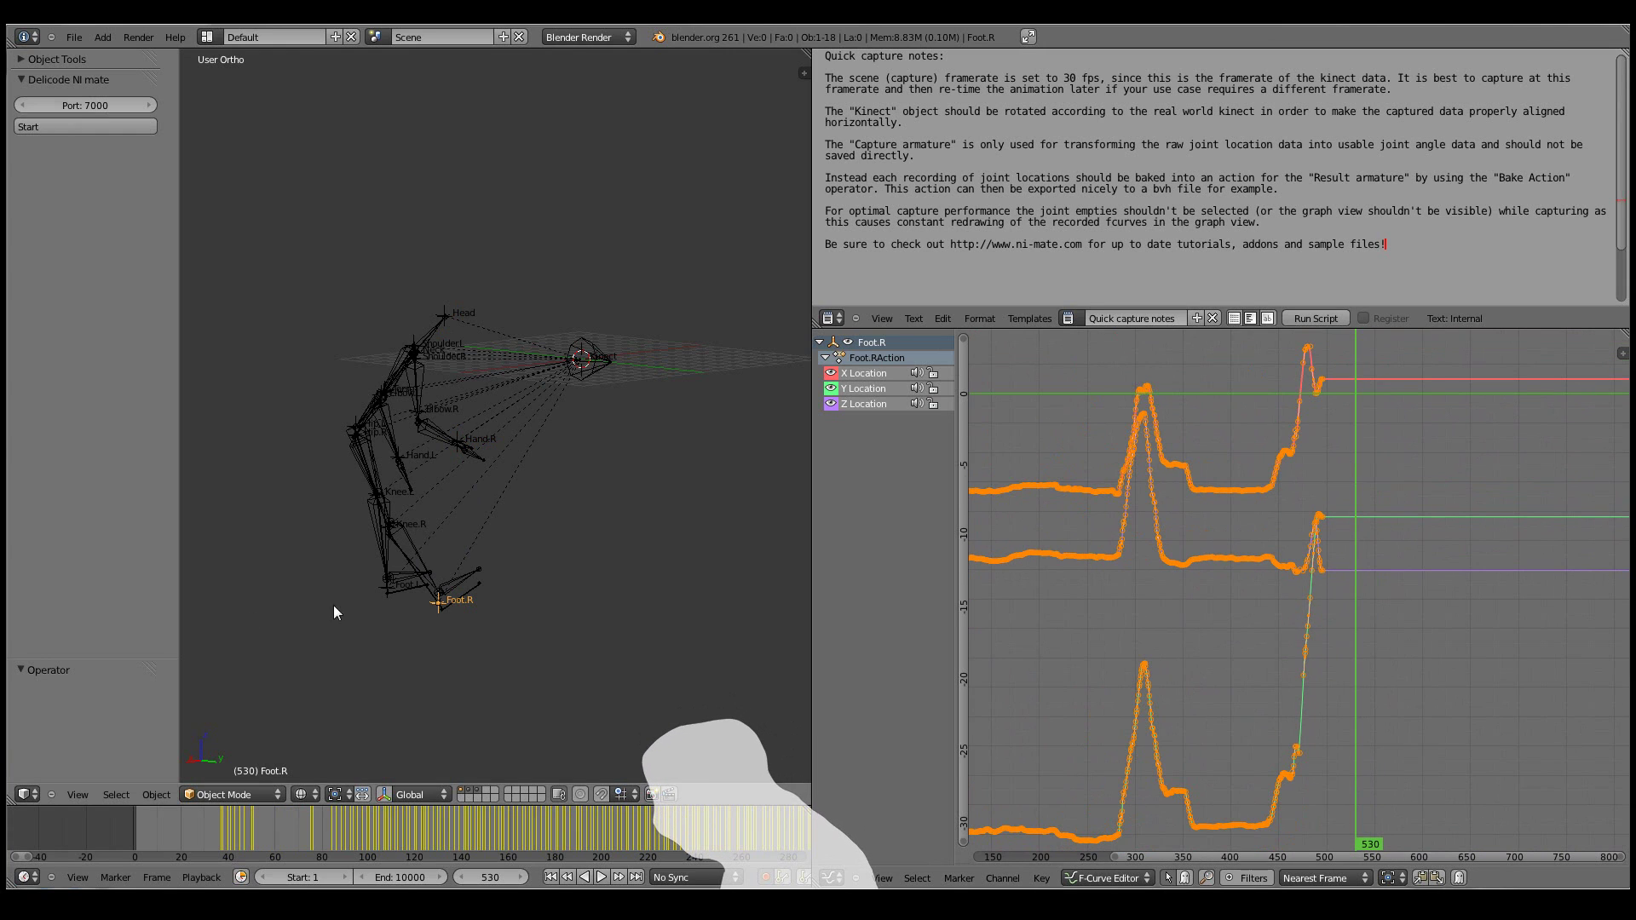
Step: Show Foot.L's curves and delete the X Location spike keyframe near frame 50
{"action": "right_click", "coordinate": [378, 589]}
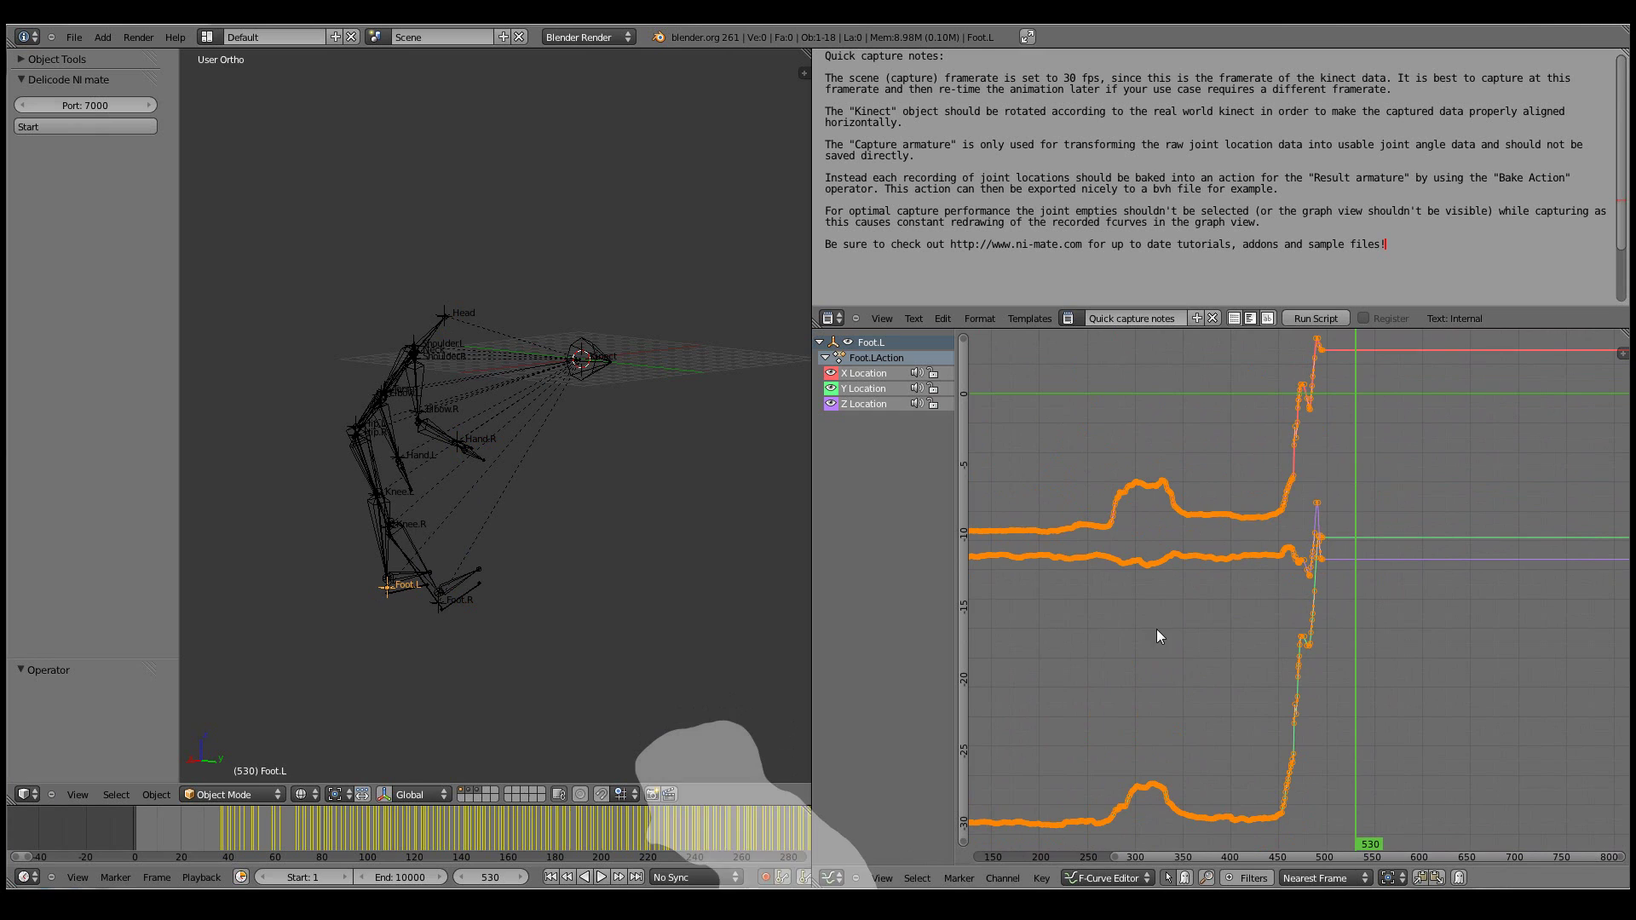
{"action": "scroll", "coordinate": [1205, 645], "scroll_direction": "left", "scroll_amount": 10, "text": "ctrl"}
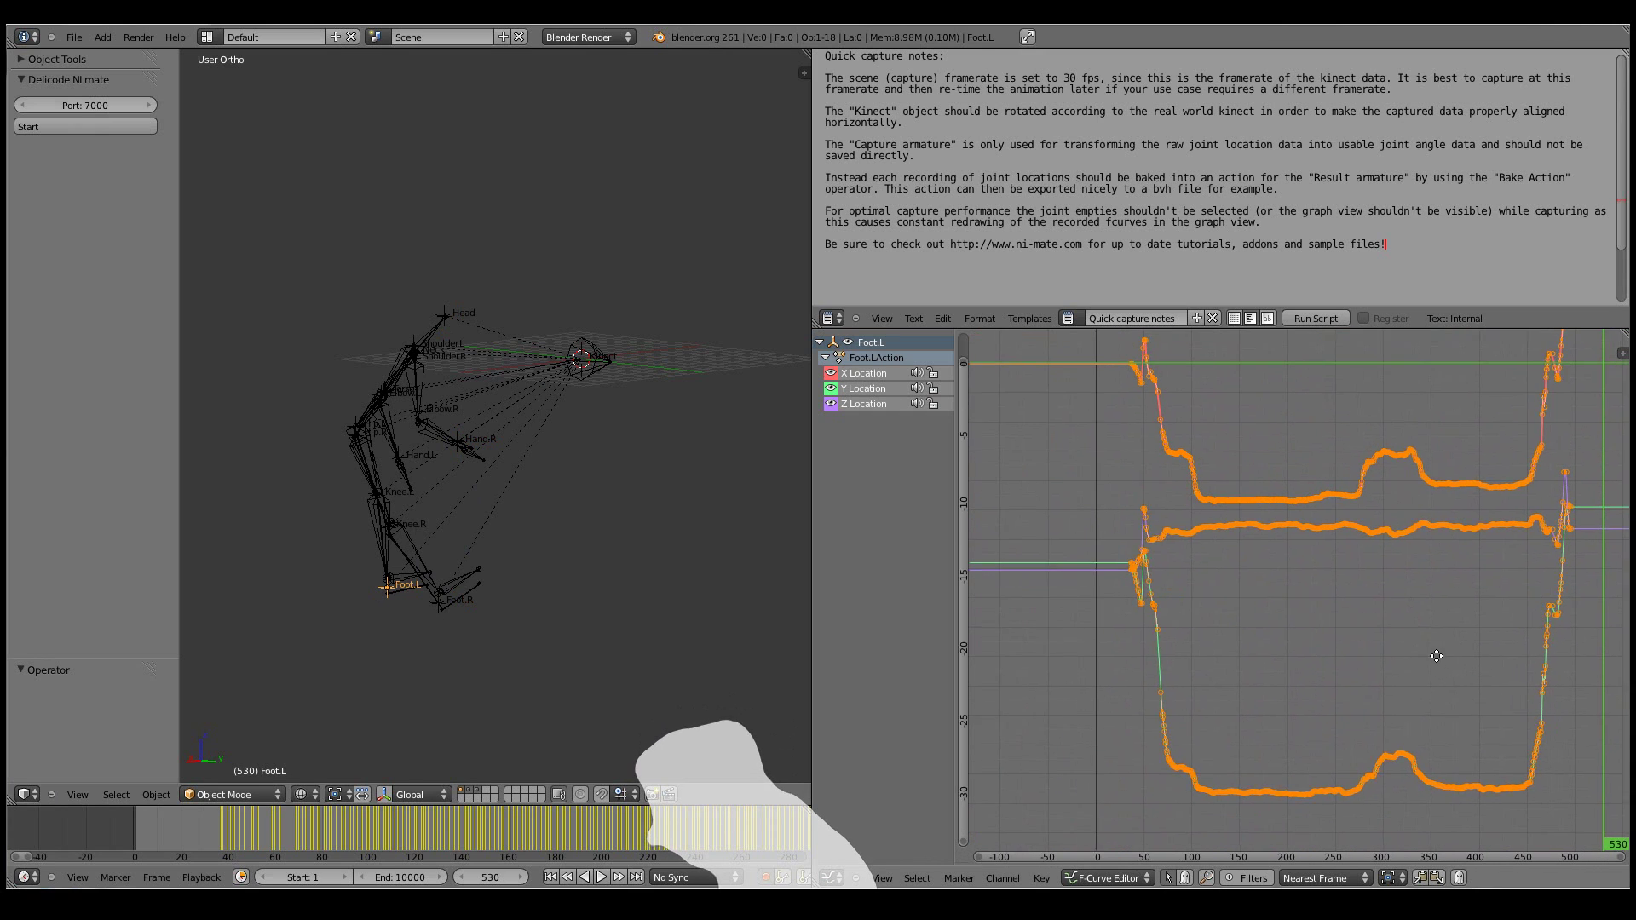
{"action": "scroll", "coordinate": [1179, 381], "scroll_direction": "up", "scroll_amount": 4}
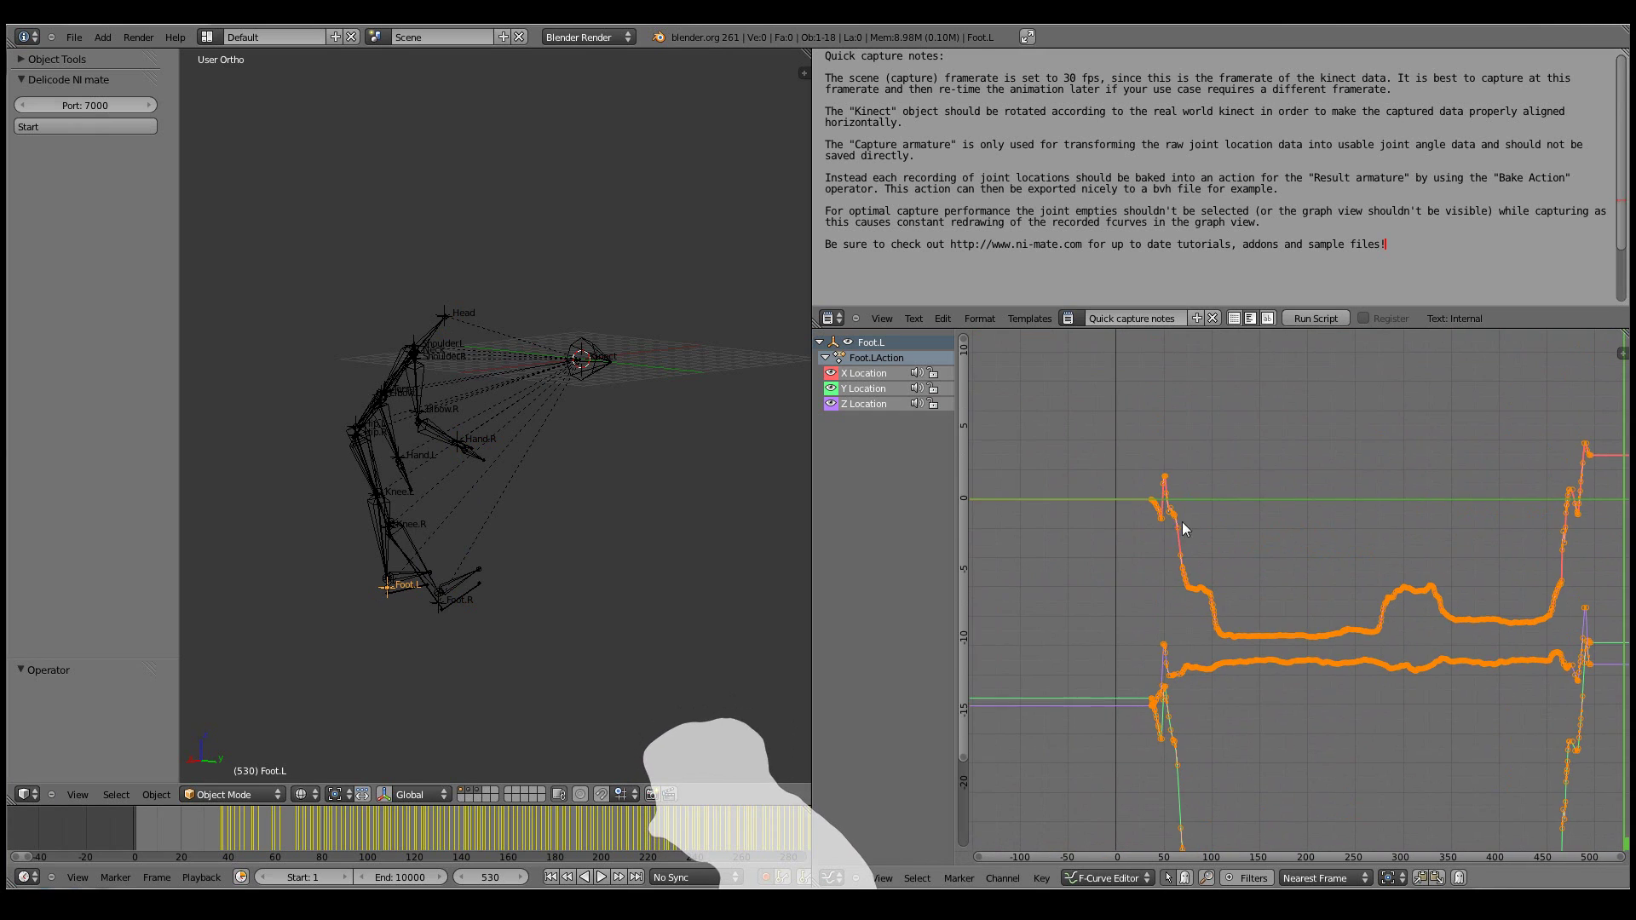
{"action": "middle_click_drag", "start_coordinate": [1111, 416], "coordinate": [1122, 508]}
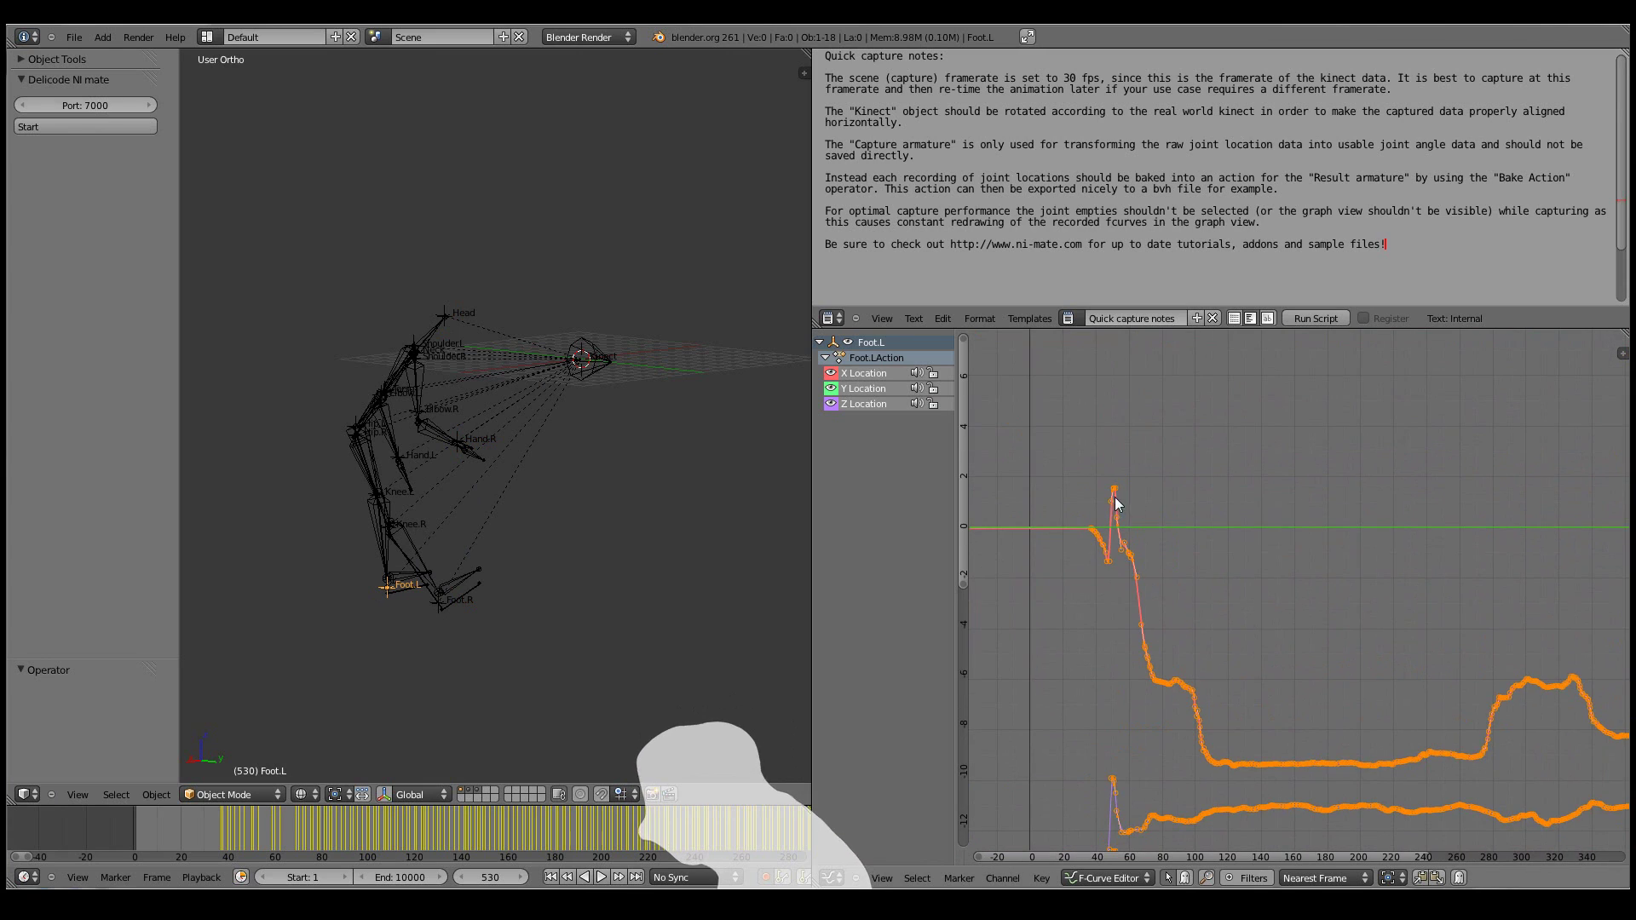
{"action": "right_click", "coordinate": [1121, 507]}
{"action": "key", "text": "a"}
{"action": "key", "text": "b"}
{"action": "left_click_drag", "start_coordinate": [1086, 459], "coordinate": [1148, 514]}
{"action": "key", "text": "x"}
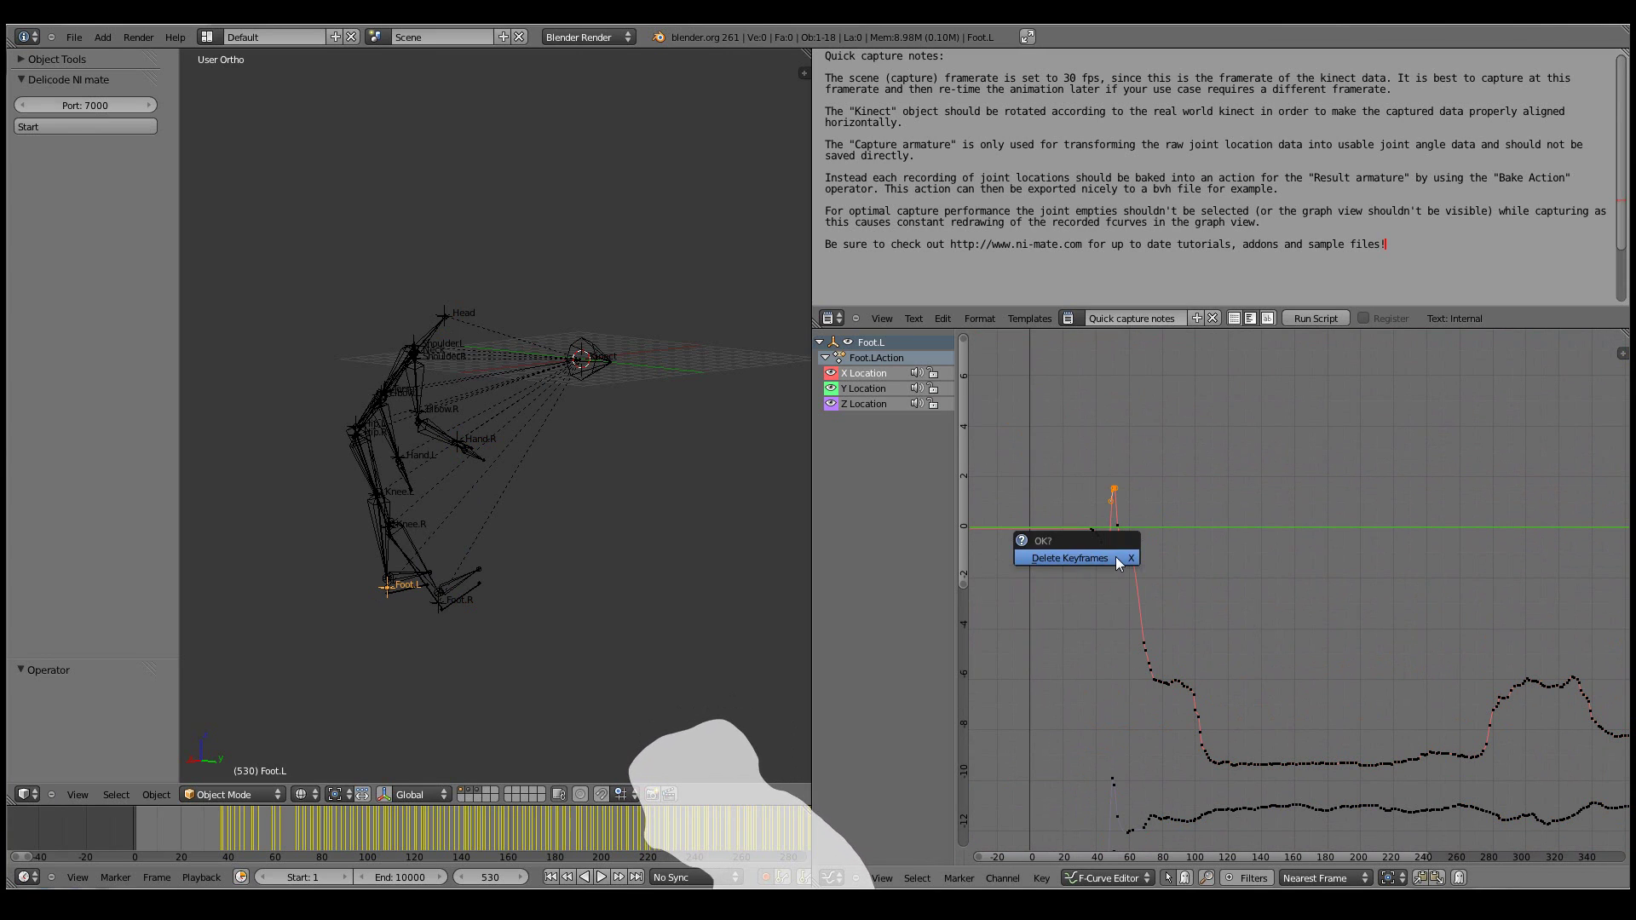
{"action": "left_click", "coordinate": [1116, 555]}
Step: Delete the remaining stray X Location keyframes, including those near the top of the graph
{"action": "key", "text": "x"}
{"action": "left_click", "coordinate": [1080, 529]}
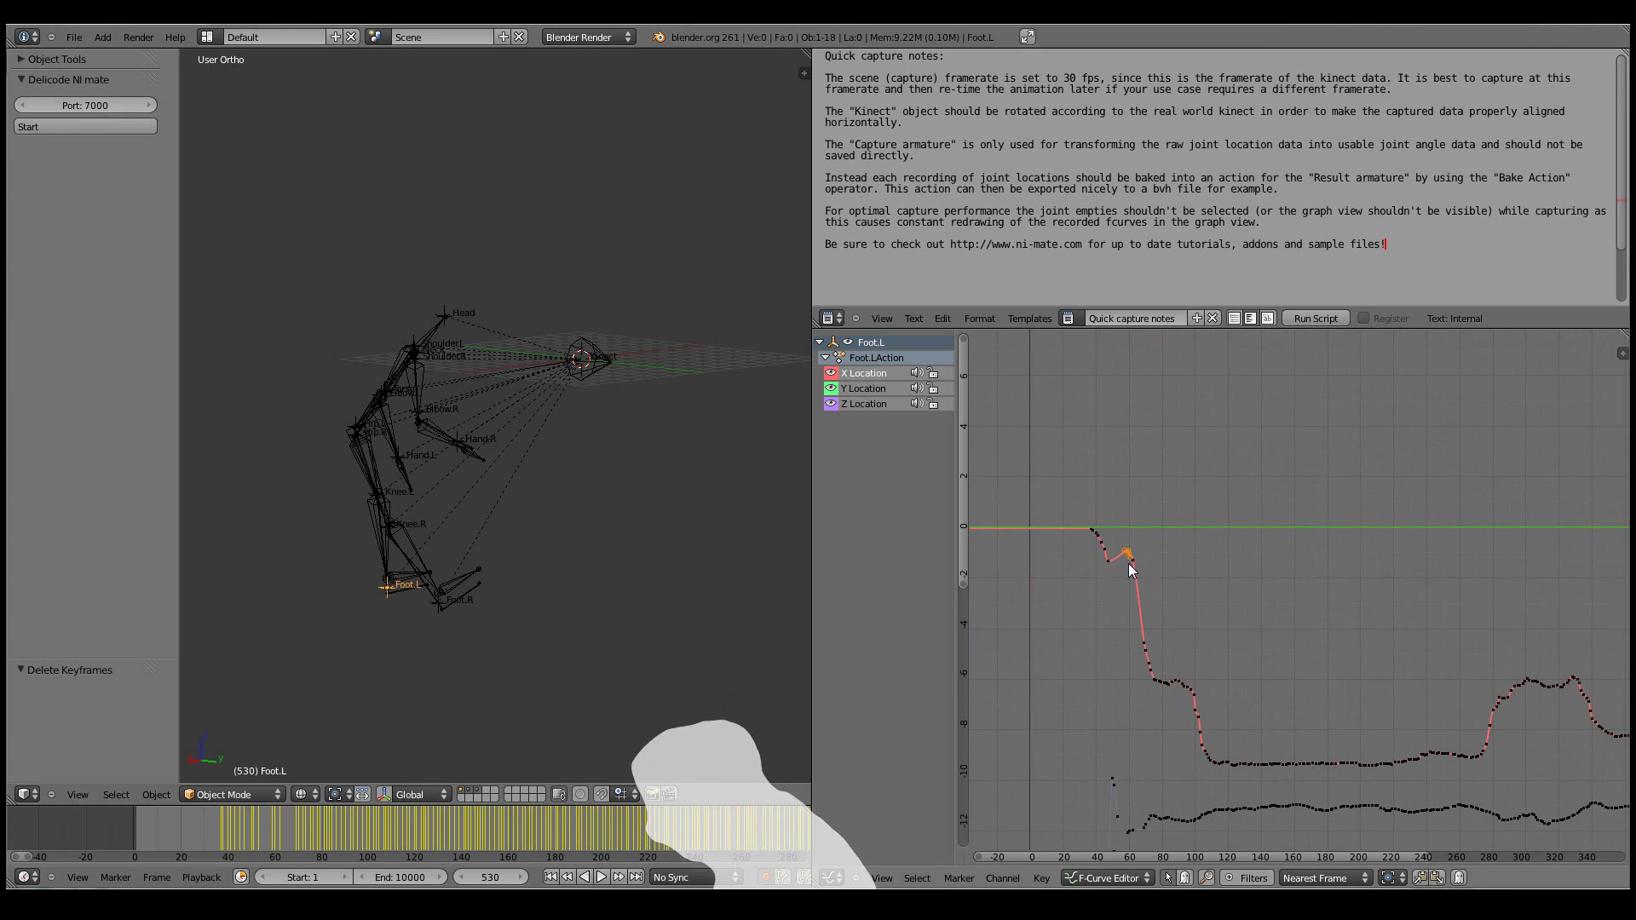
{"action": "key", "text": "x"}
{"action": "left_click", "coordinate": [1128, 564]}
{"action": "middle_click_drag", "start_coordinate": [1128, 564], "coordinate": [1103, 377]}
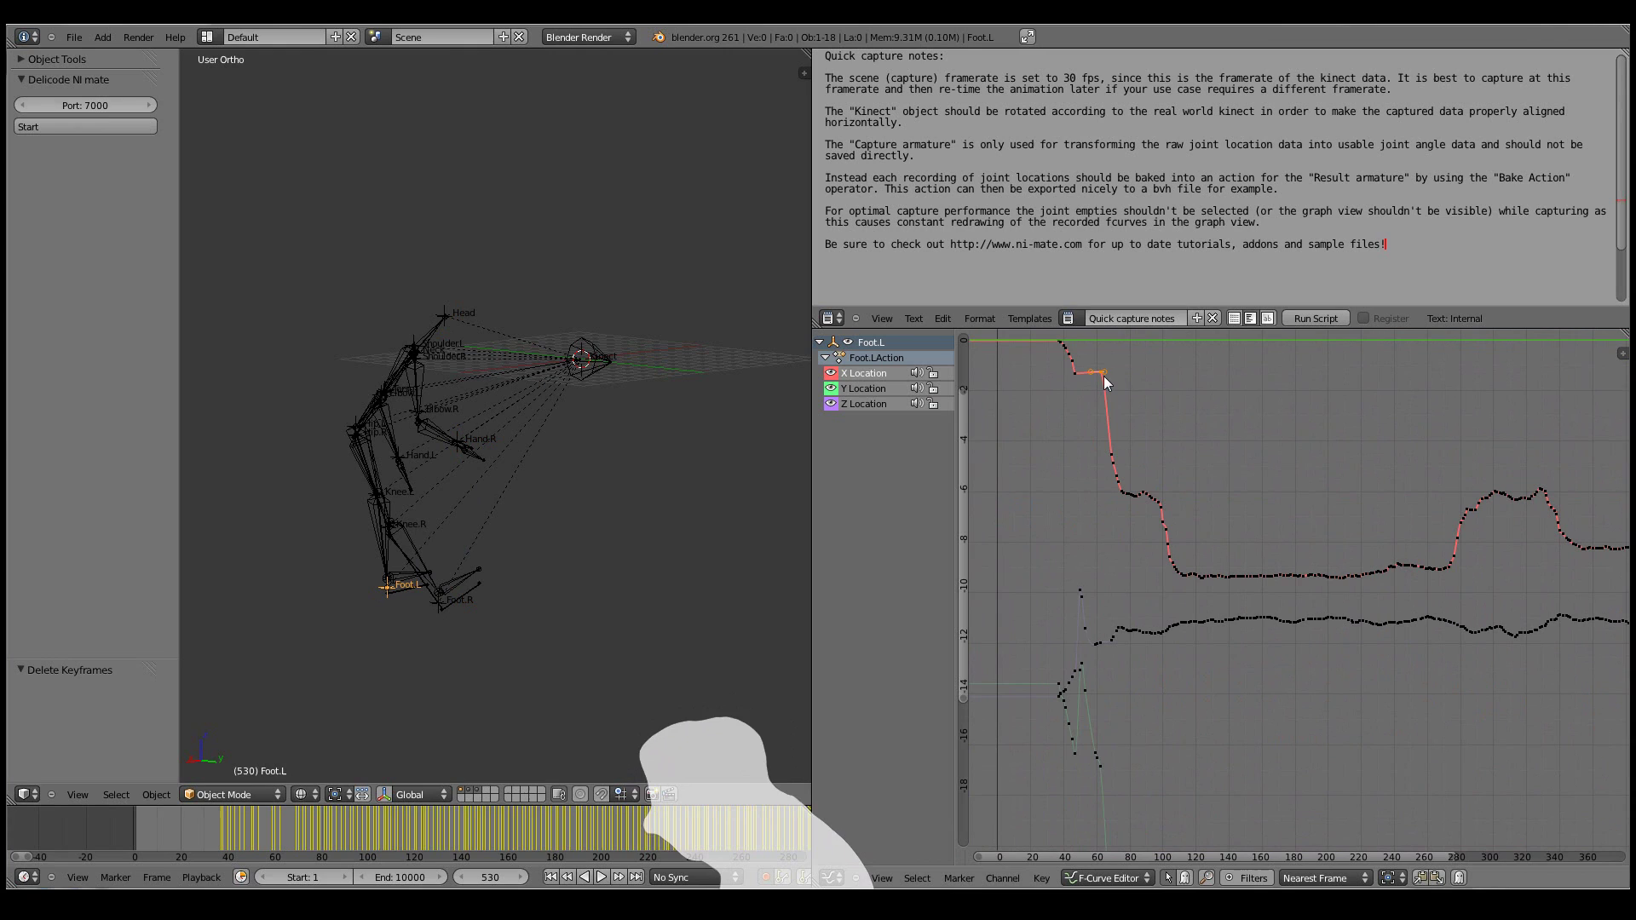
{"action": "key", "text": "x"}
{"action": "left_click", "coordinate": [1101, 378]}
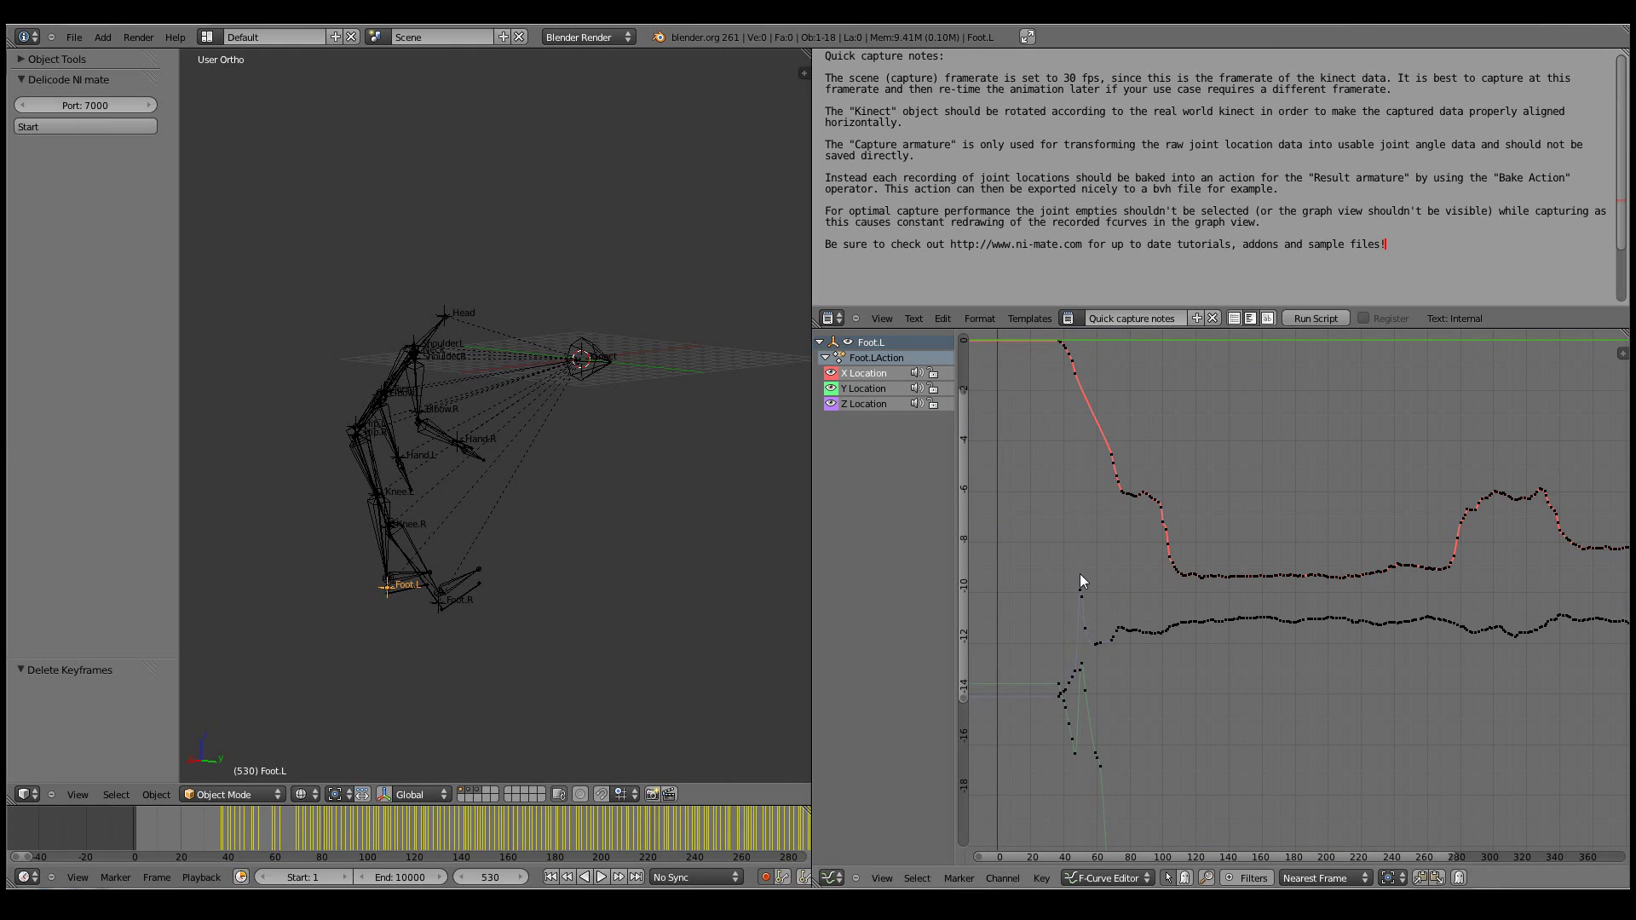
Step: Remove the Z Location spike keyframes from Foot.L's curves
{"action": "key", "text": "a"}
{"action": "key", "text": "a"}
{"action": "key", "text": "v"}
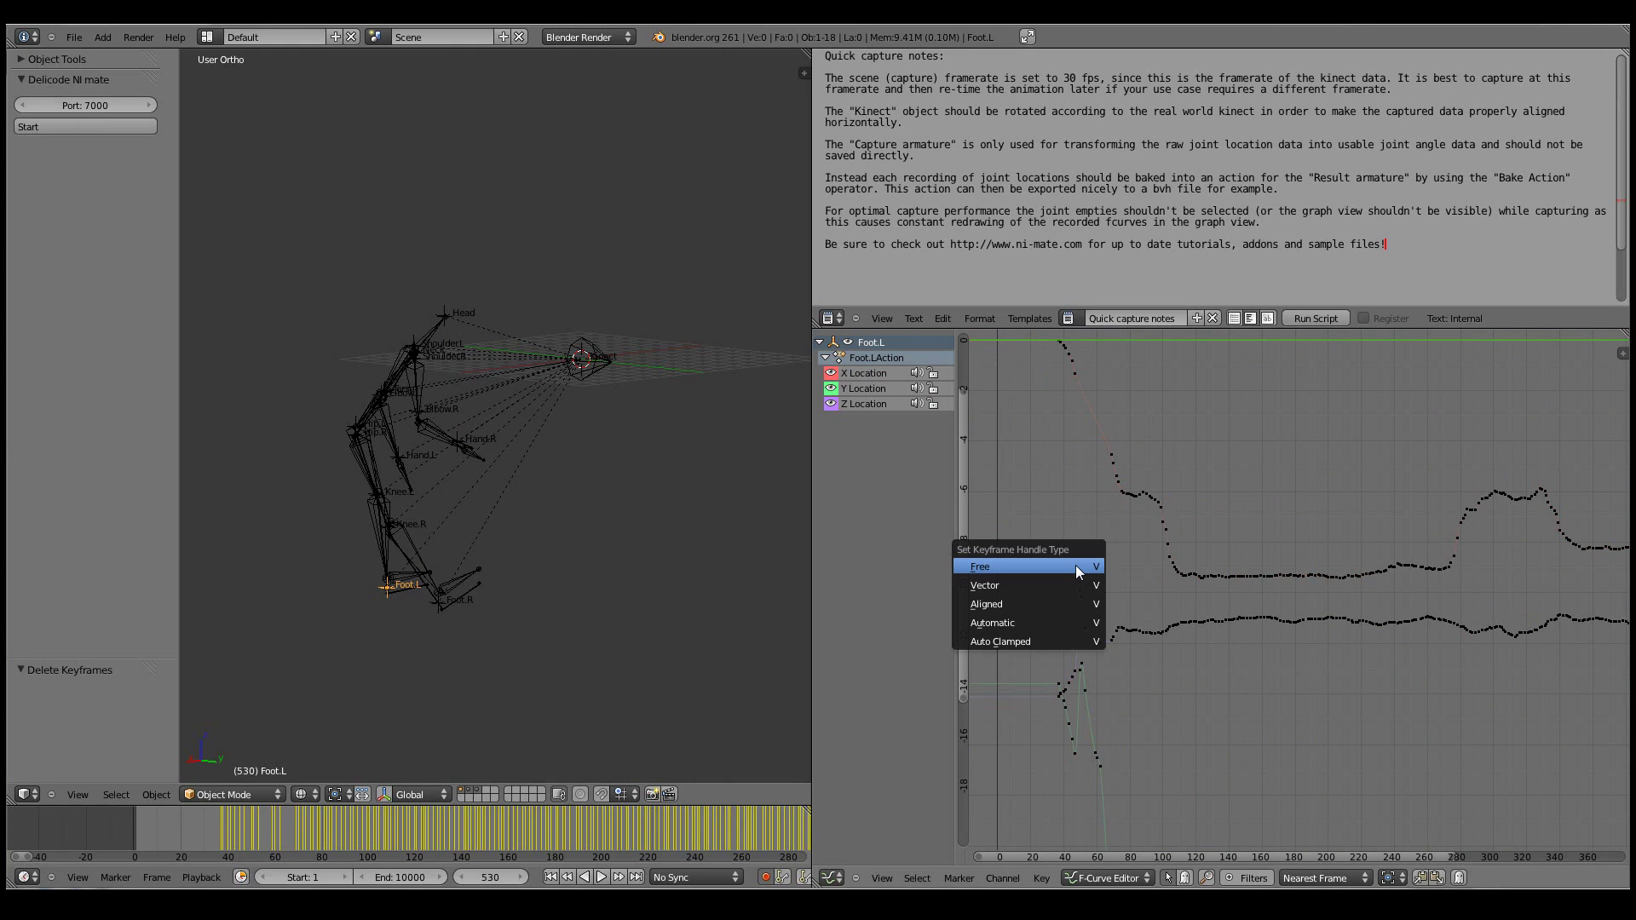
{"action": "left_click", "coordinate": [1075, 565]}
{"action": "key", "text": "b"}
{"action": "left_click_drag", "start_coordinate": [1066, 554], "coordinate": [1091, 625]}
{"action": "key", "text": "x"}
{"action": "left_click", "coordinate": [1052, 587]}
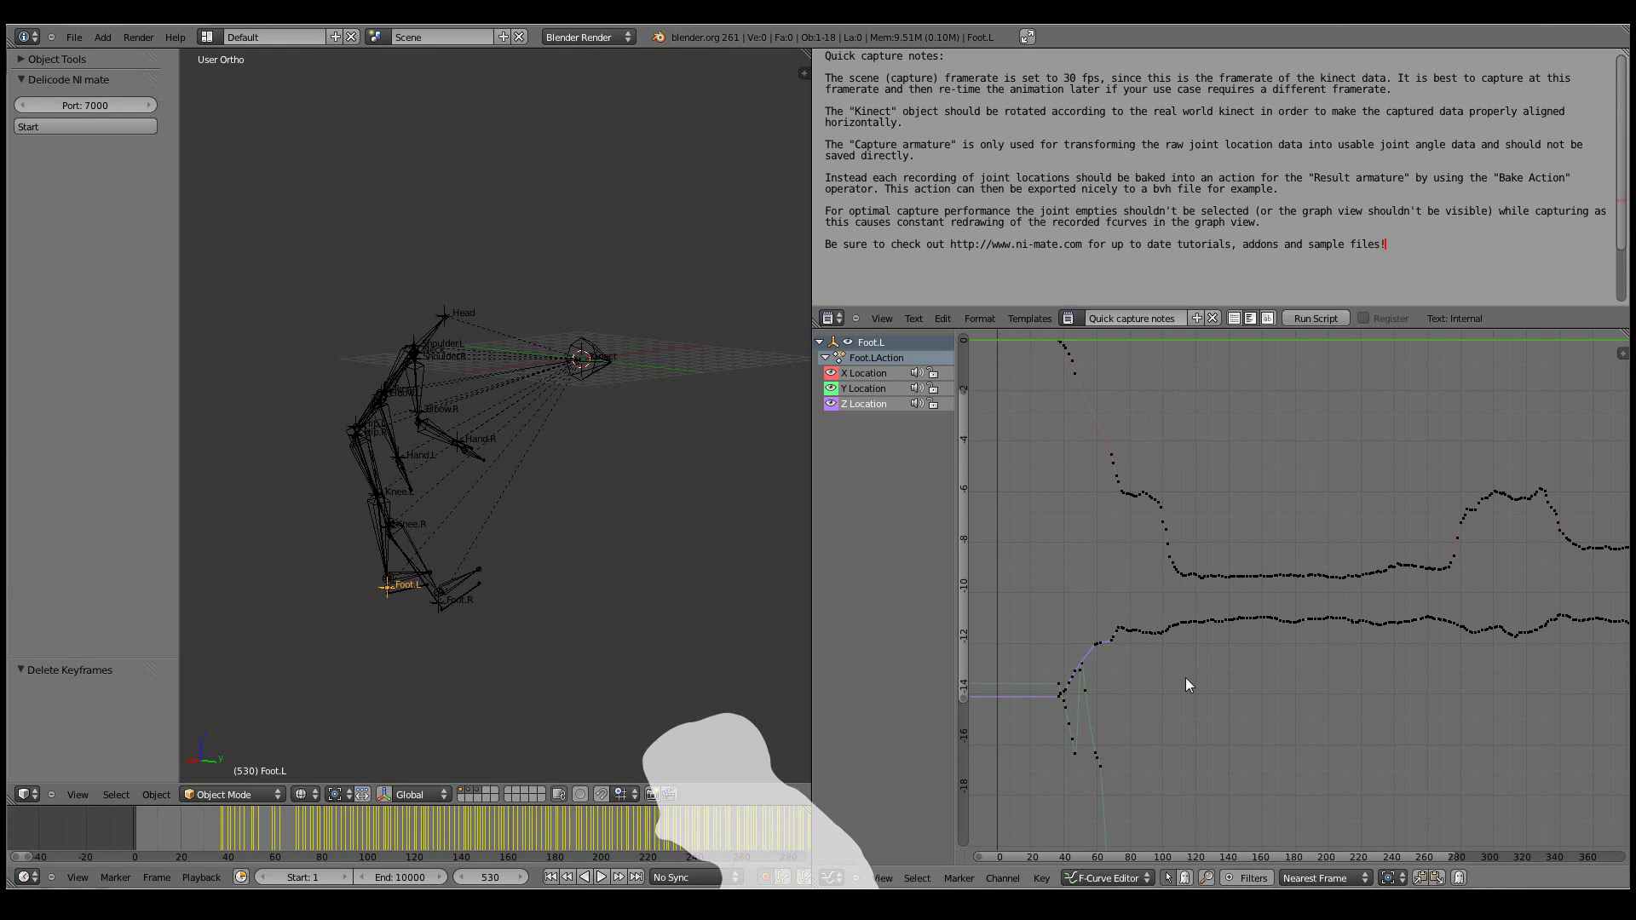
Step: Delete the Y Location spike keyframe and fit all Foot.L curves in view
{"action": "middle_click_drag", "start_coordinate": [1180, 724], "coordinate": [1160, 577]}
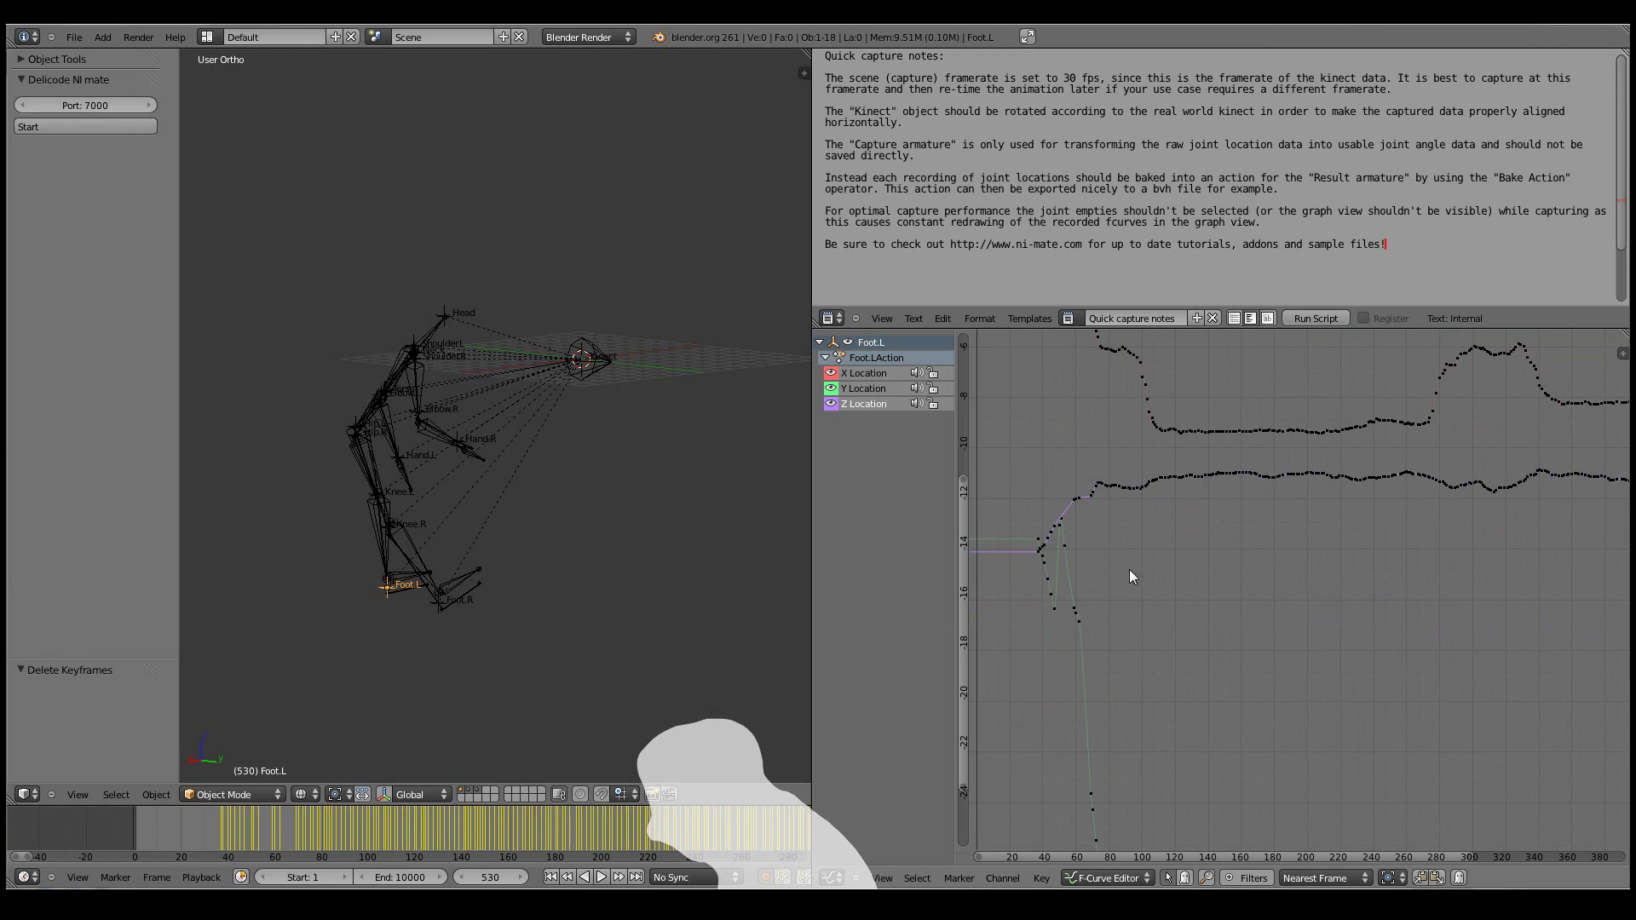
{"action": "right_click", "coordinate": [1058, 528]}
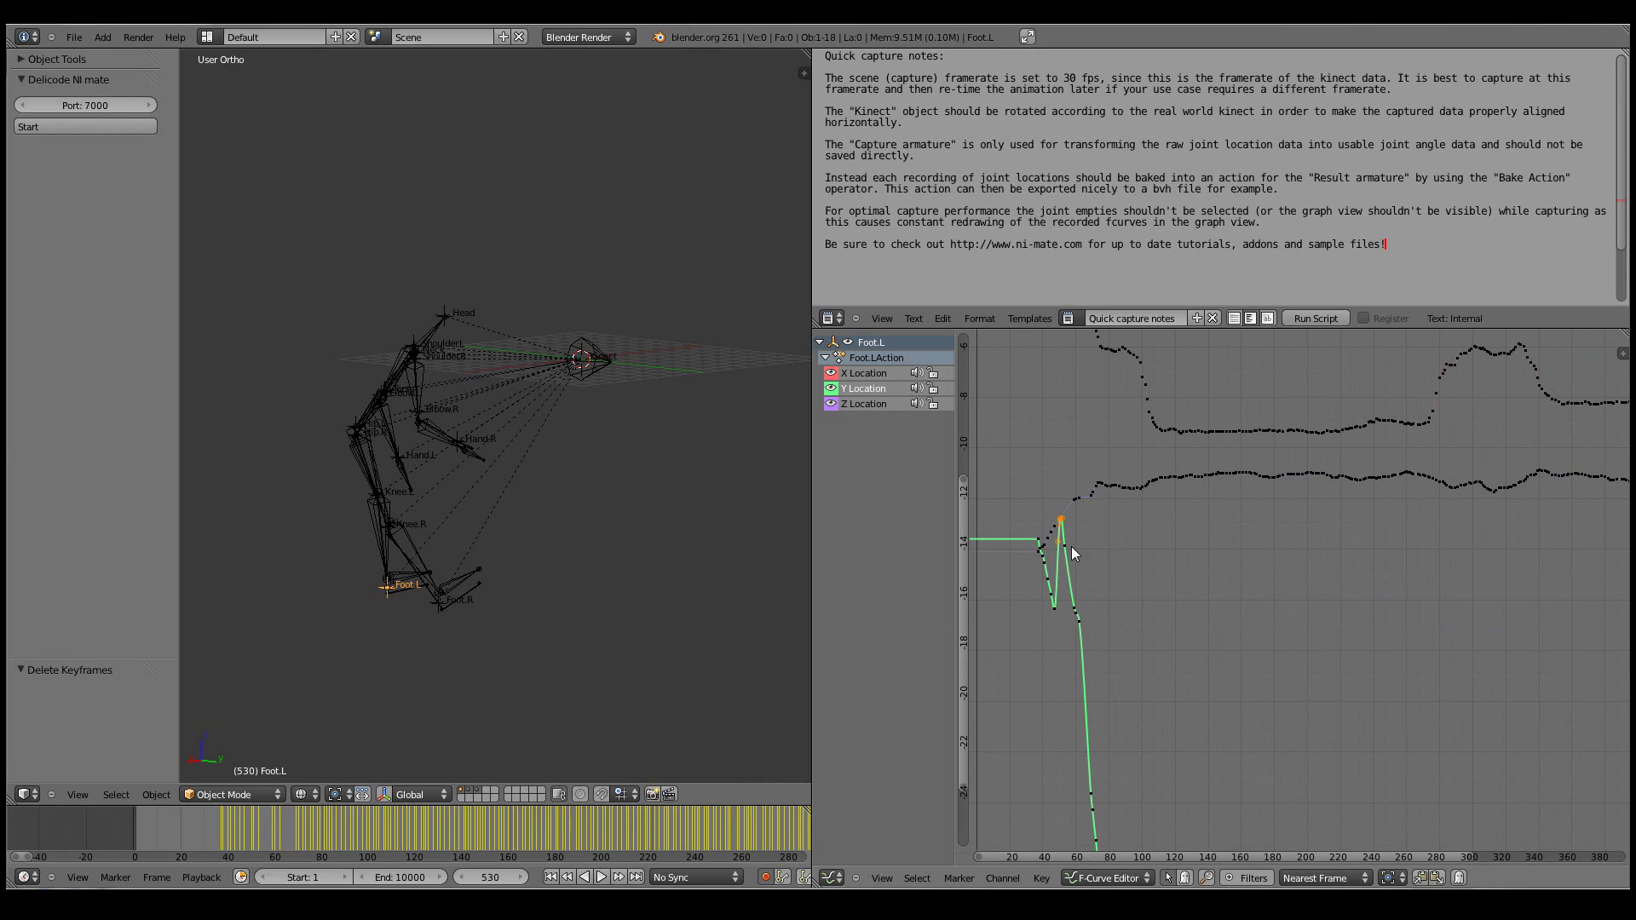
{"action": "key", "text": "x"}
{"action": "left_click", "coordinate": [1052, 548]}
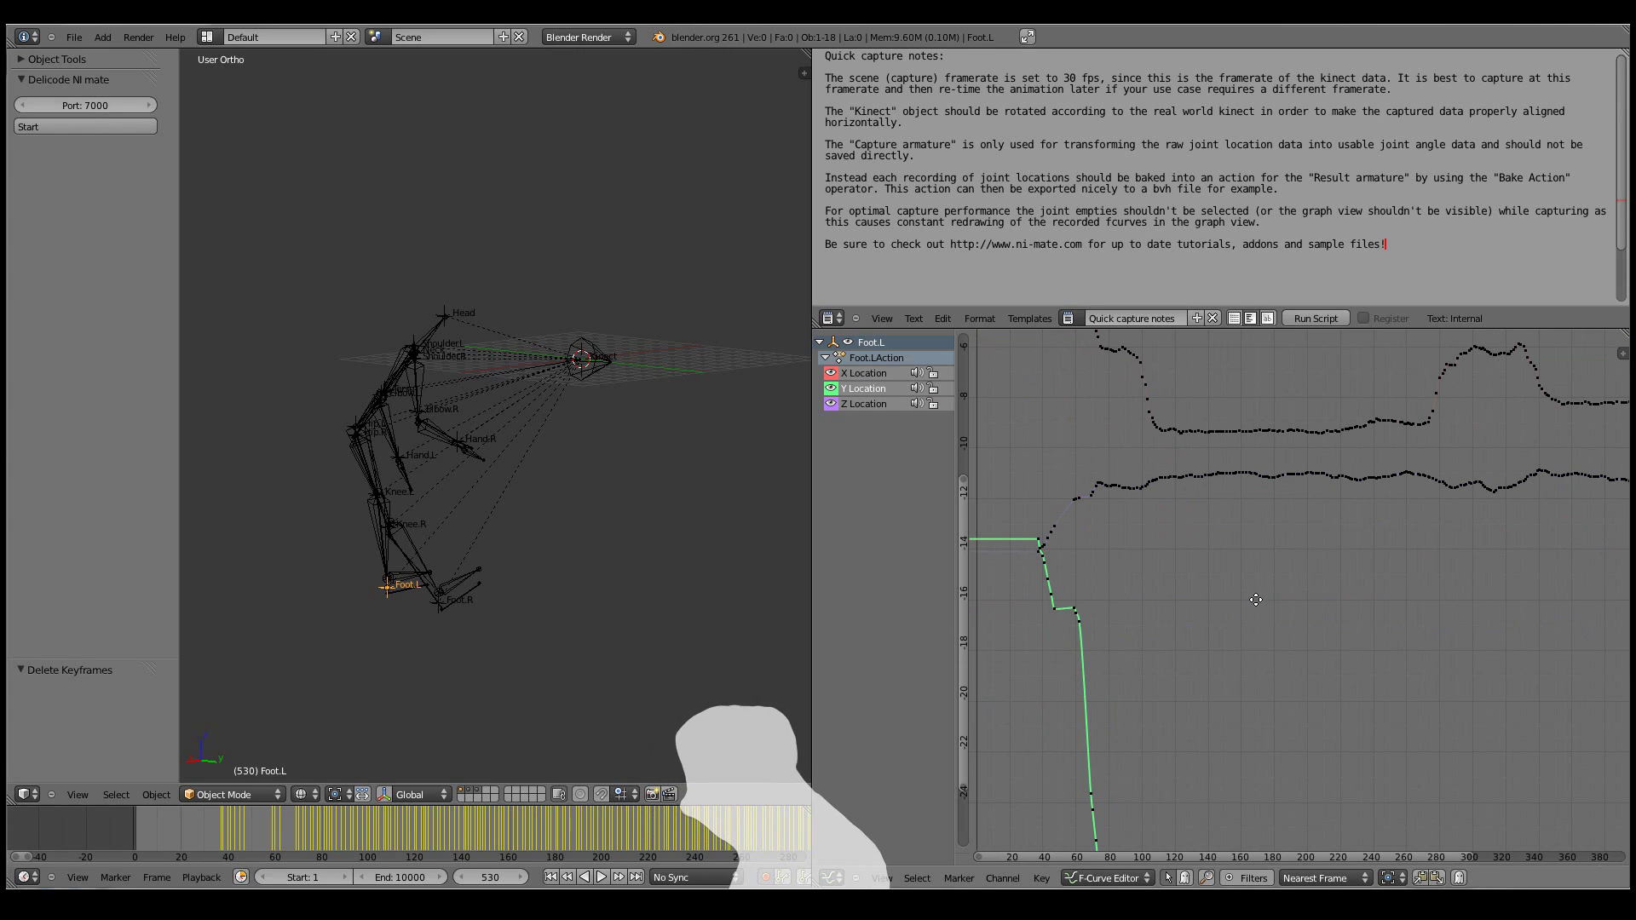
{"action": "key", "text": "Home"}
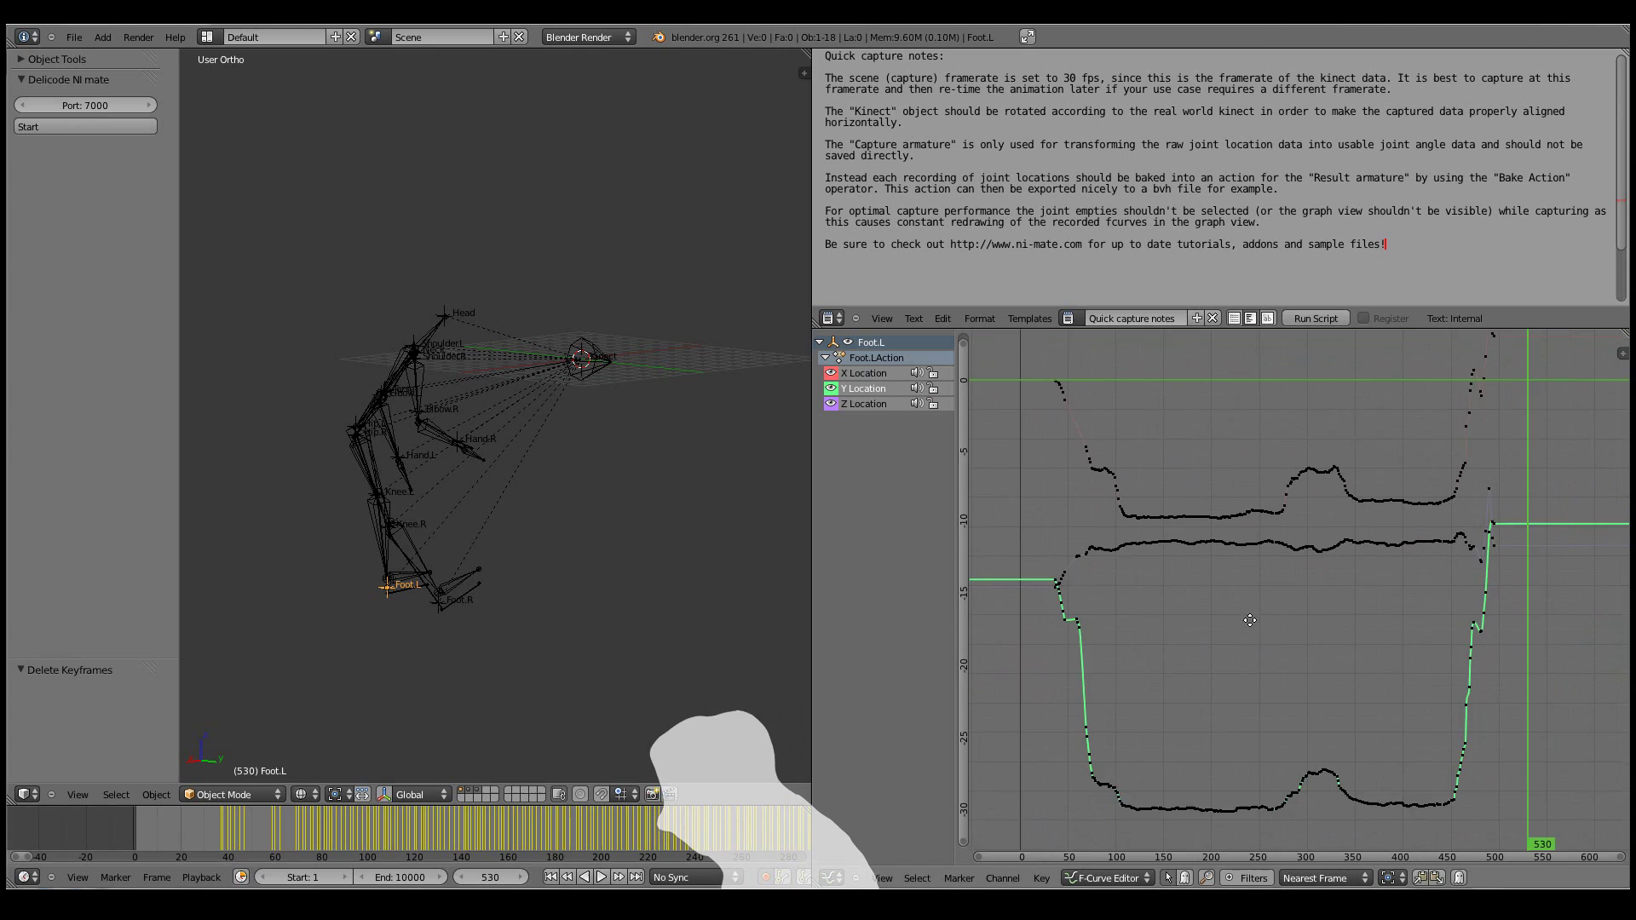
{"action": "scroll", "coordinate": [1250, 620], "scroll_direction": "up", "scroll_amount": 1}
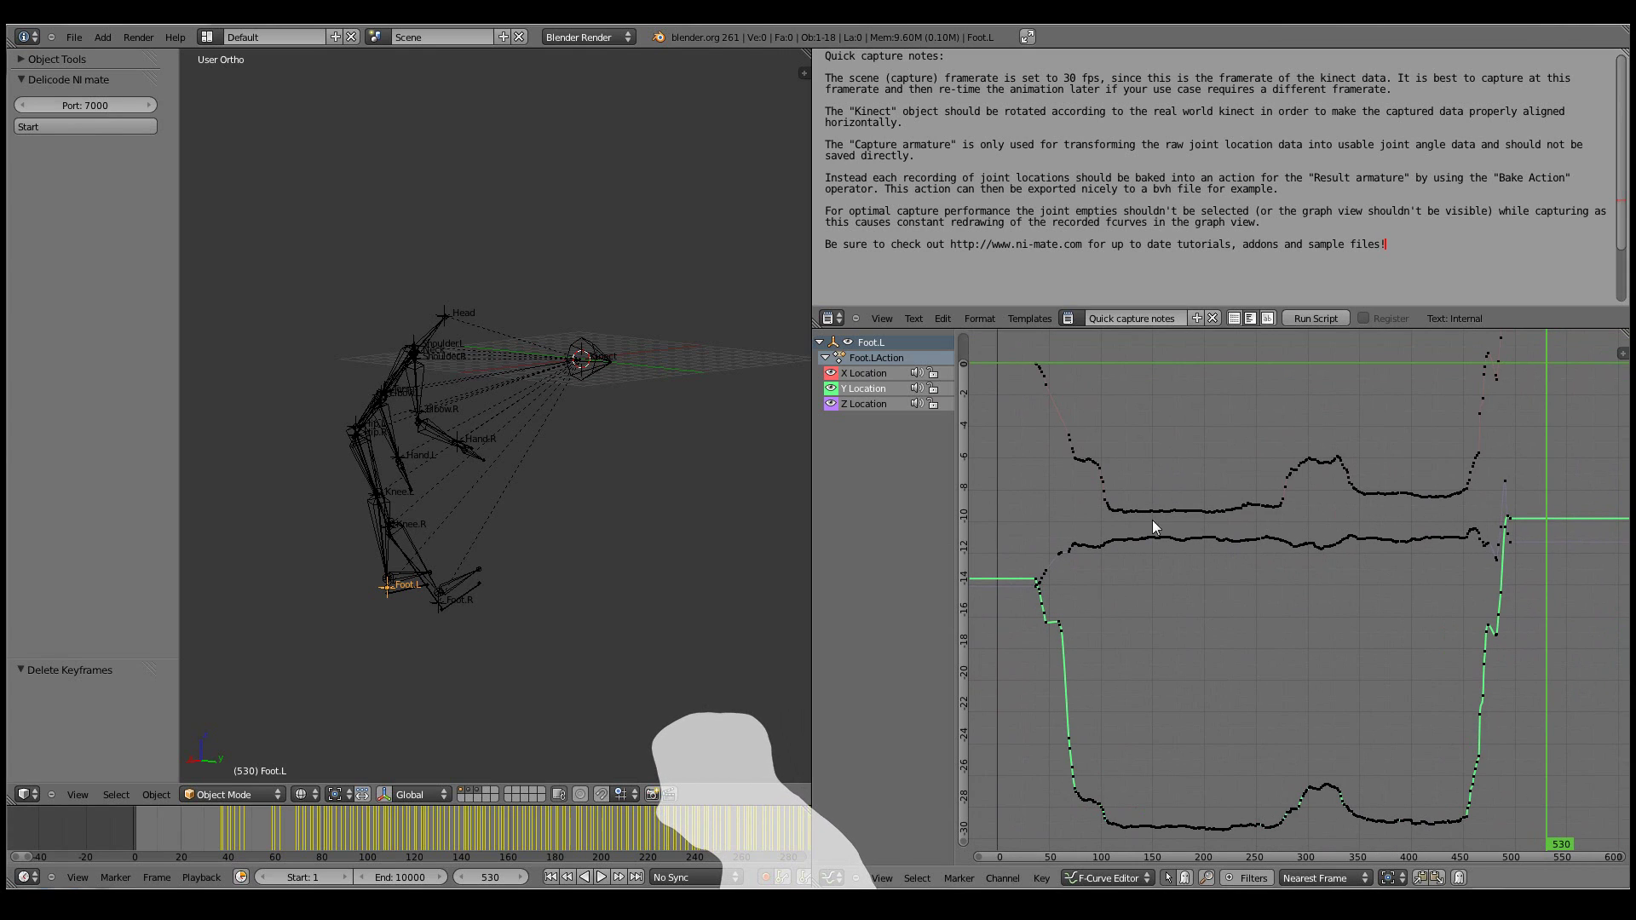
Step: Duplicate the Result armature as Result armature.001, then scrub the Head empty's motion to frame 451
{"action": "right_click", "coordinate": [409, 539]}
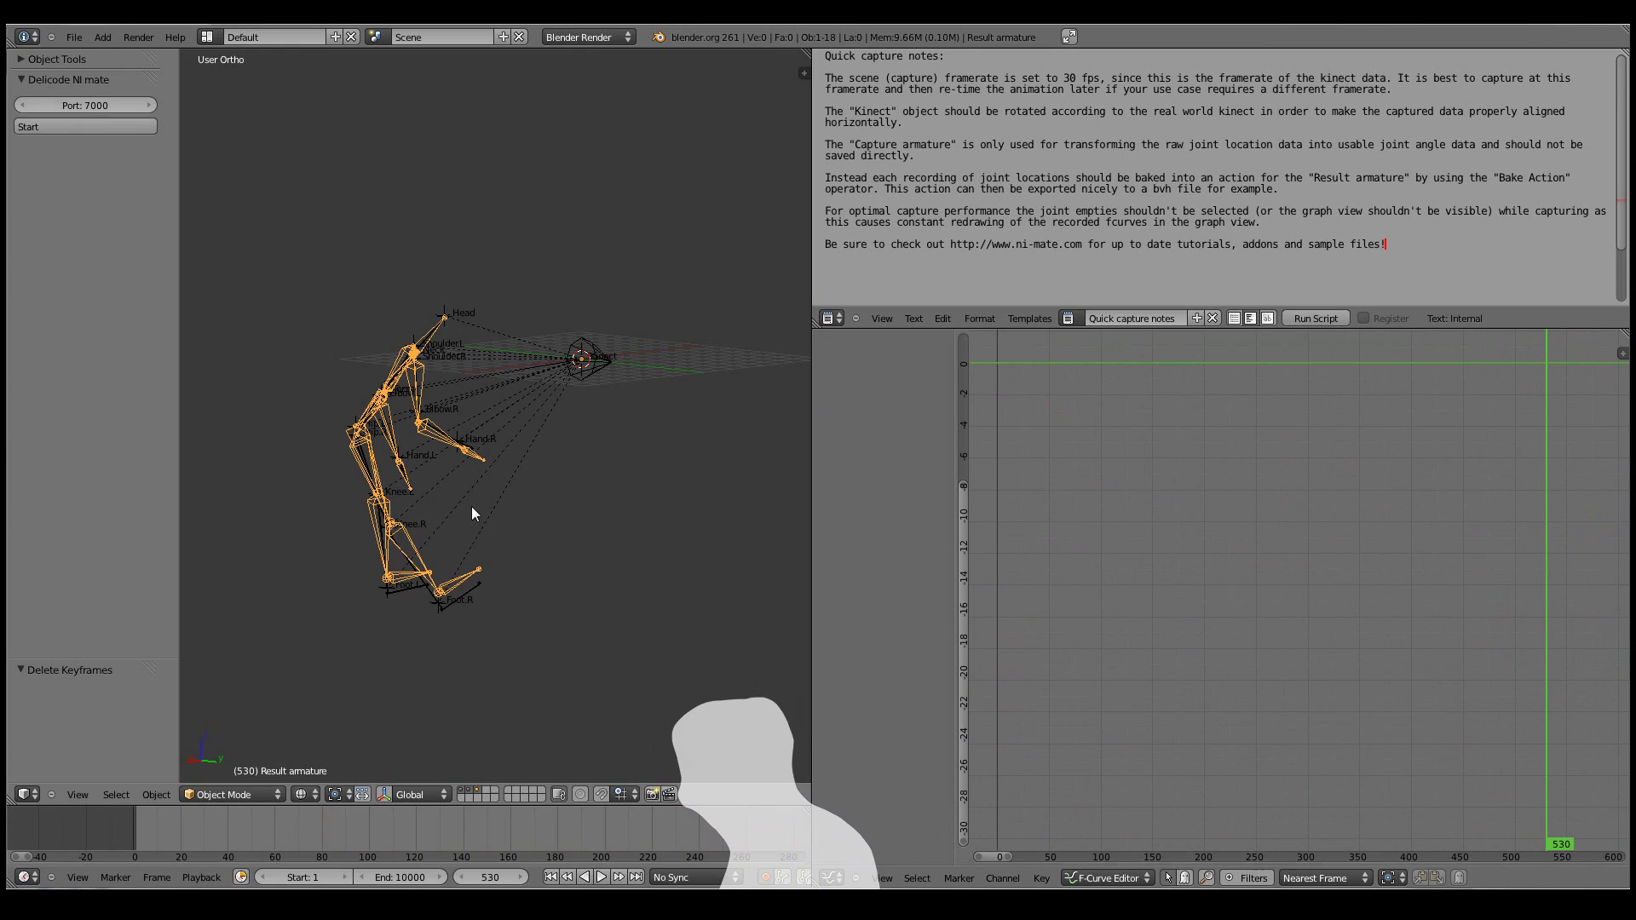
{"action": "mouse_move", "coordinate": [472, 506]}
{"action": "middle_mouse_down"}
{"action": "mouse_move", "coordinate": [494, 477]}
{"action": "mouse_move", "coordinate": [469, 478]}
{"action": "mouse_move", "coordinate": [496, 467]}
{"action": "mouse_move", "coordinate": [443, 498]}
{"action": "middle_mouse_up"}
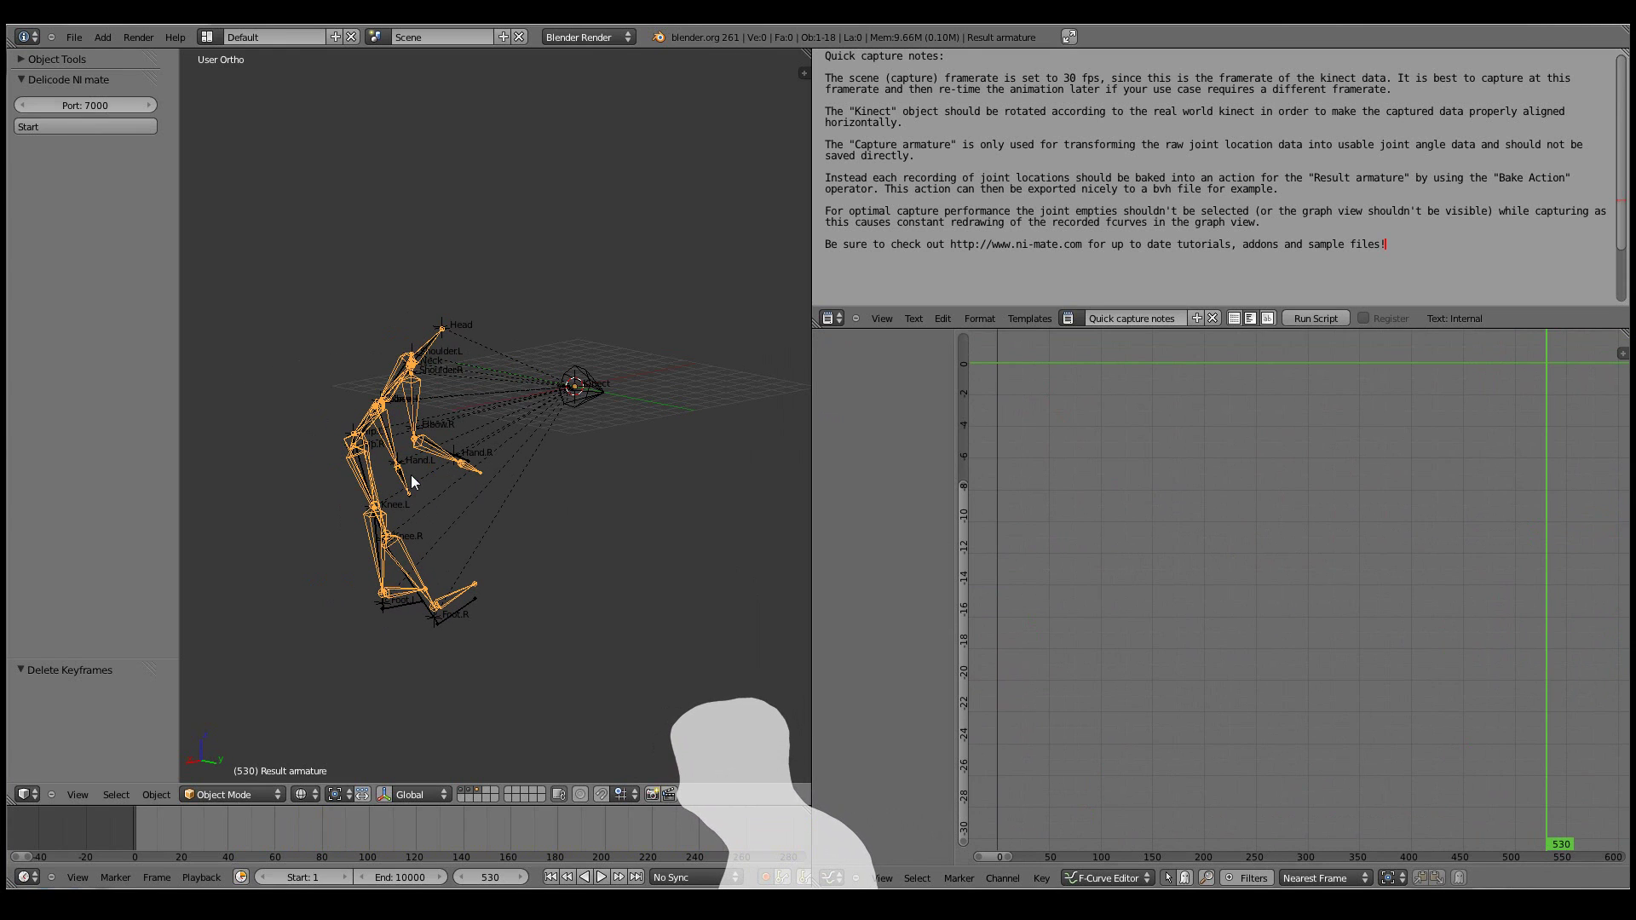
{"action": "key", "text": "shift+d"}
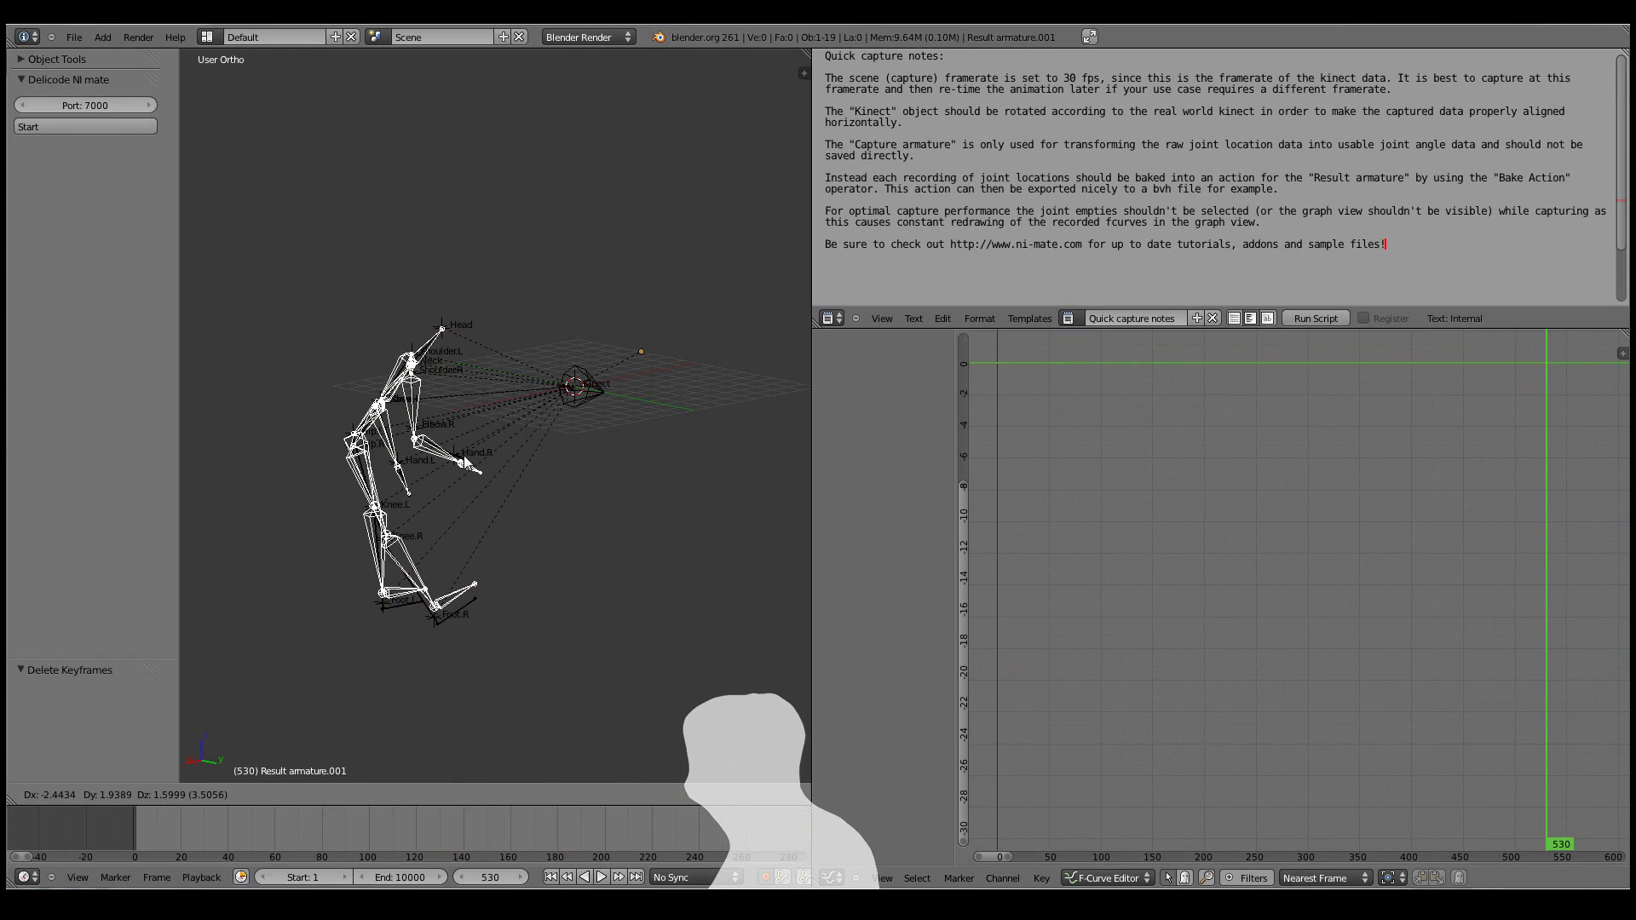
{"action": "left_click", "coordinate": [393, 495]}
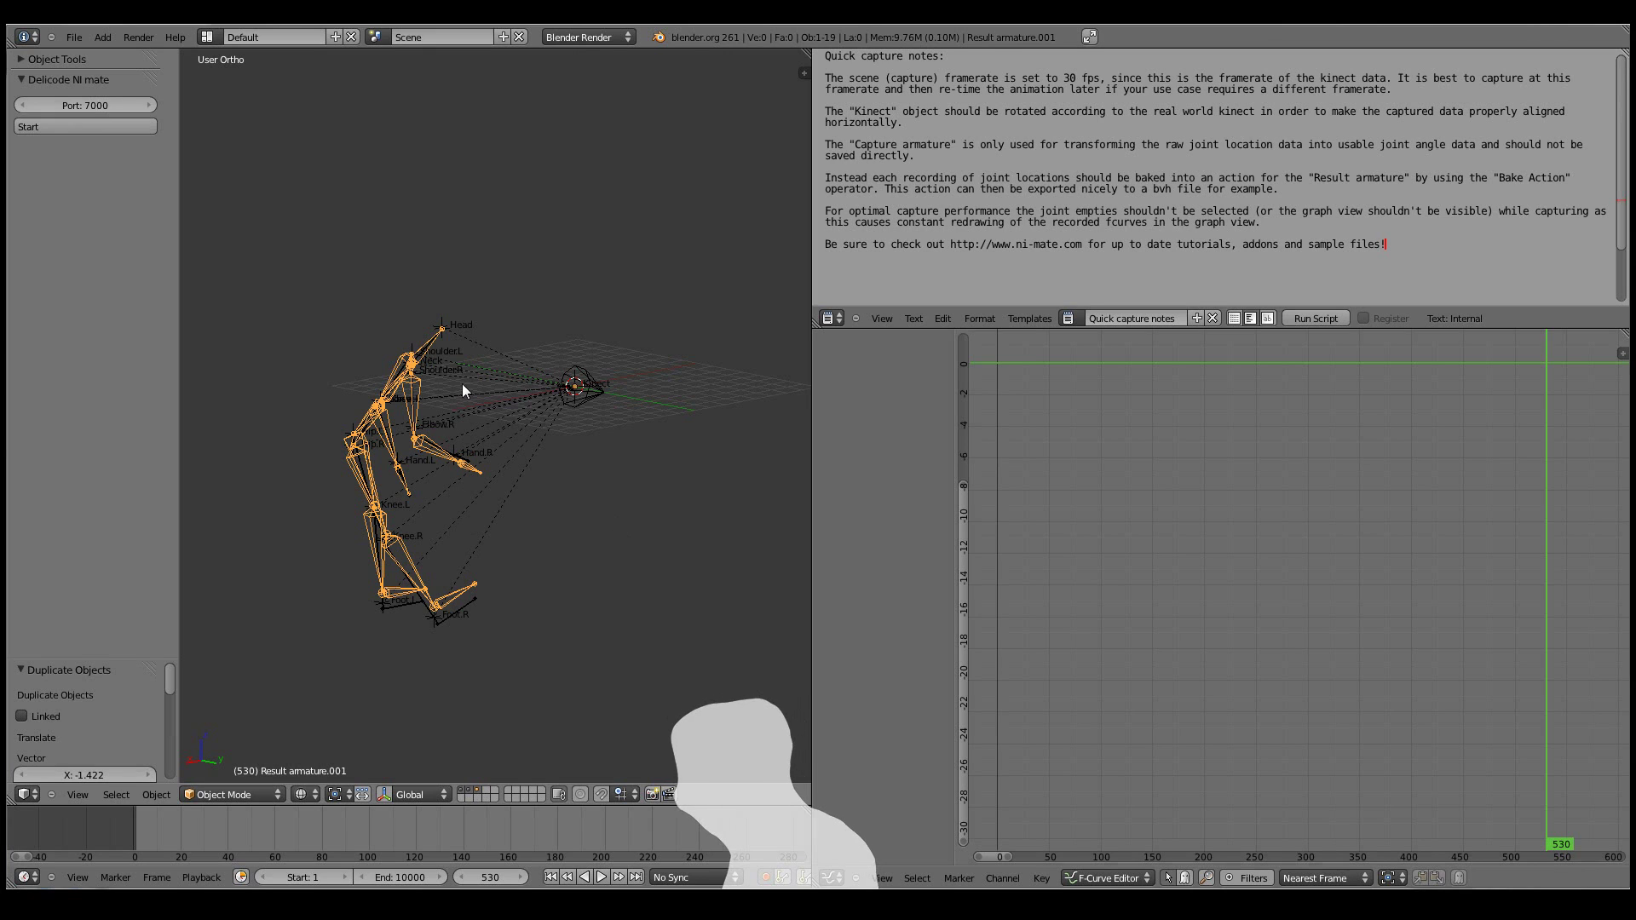
{"action": "right_click", "coordinate": [442, 324]}
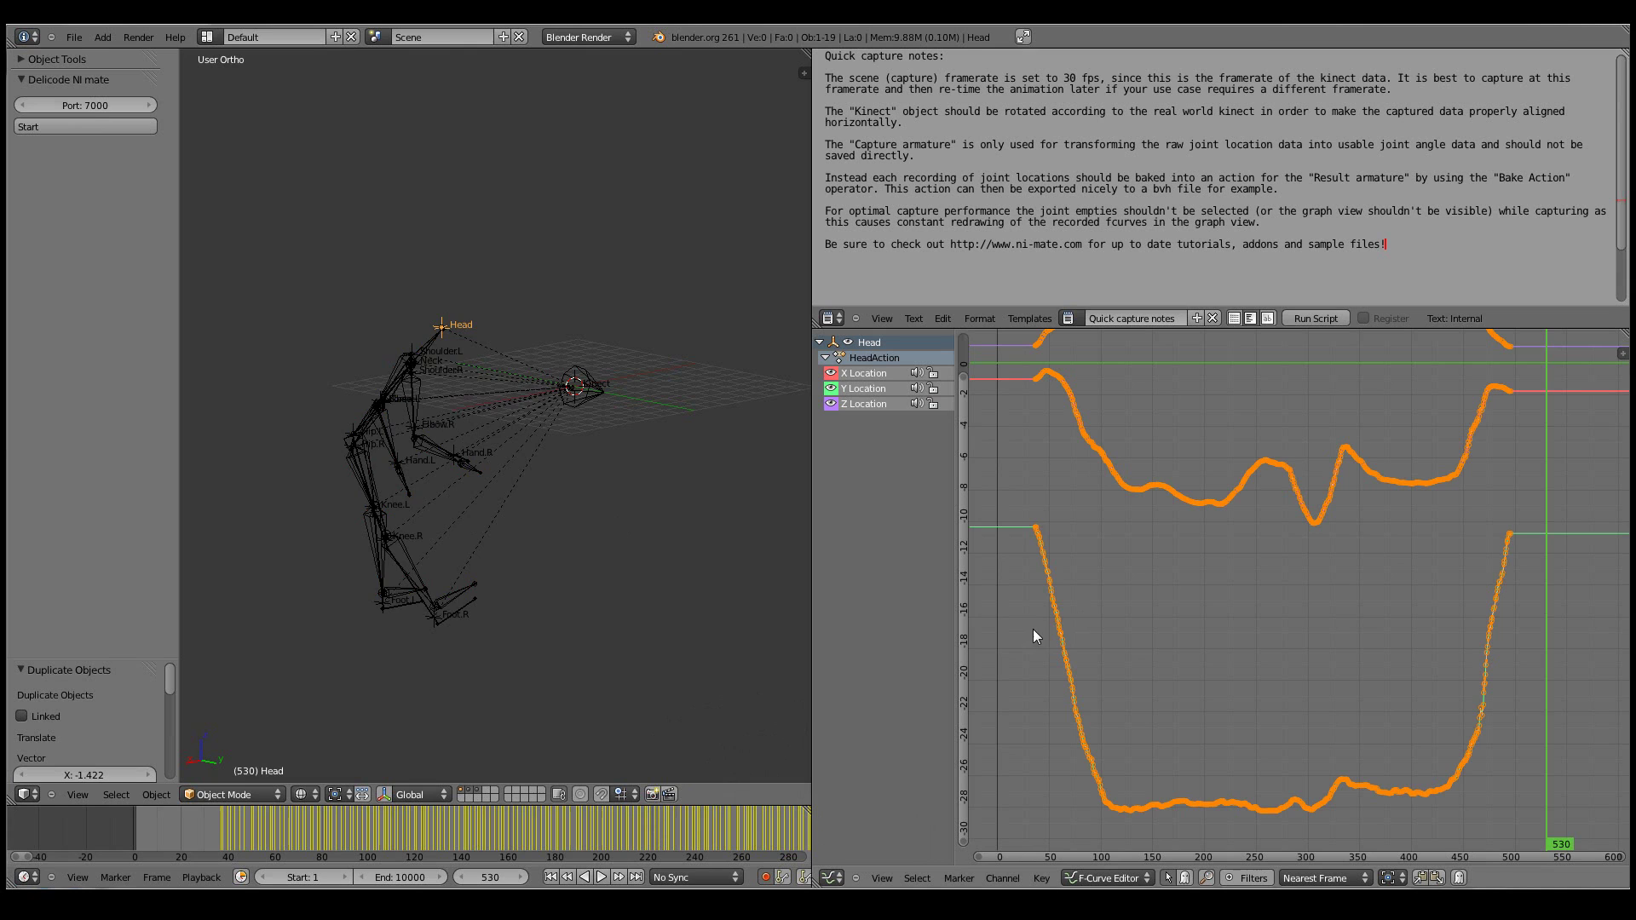
{"action": "left_click_drag", "start_coordinate": [1035, 622], "coordinate": [1464, 679]}
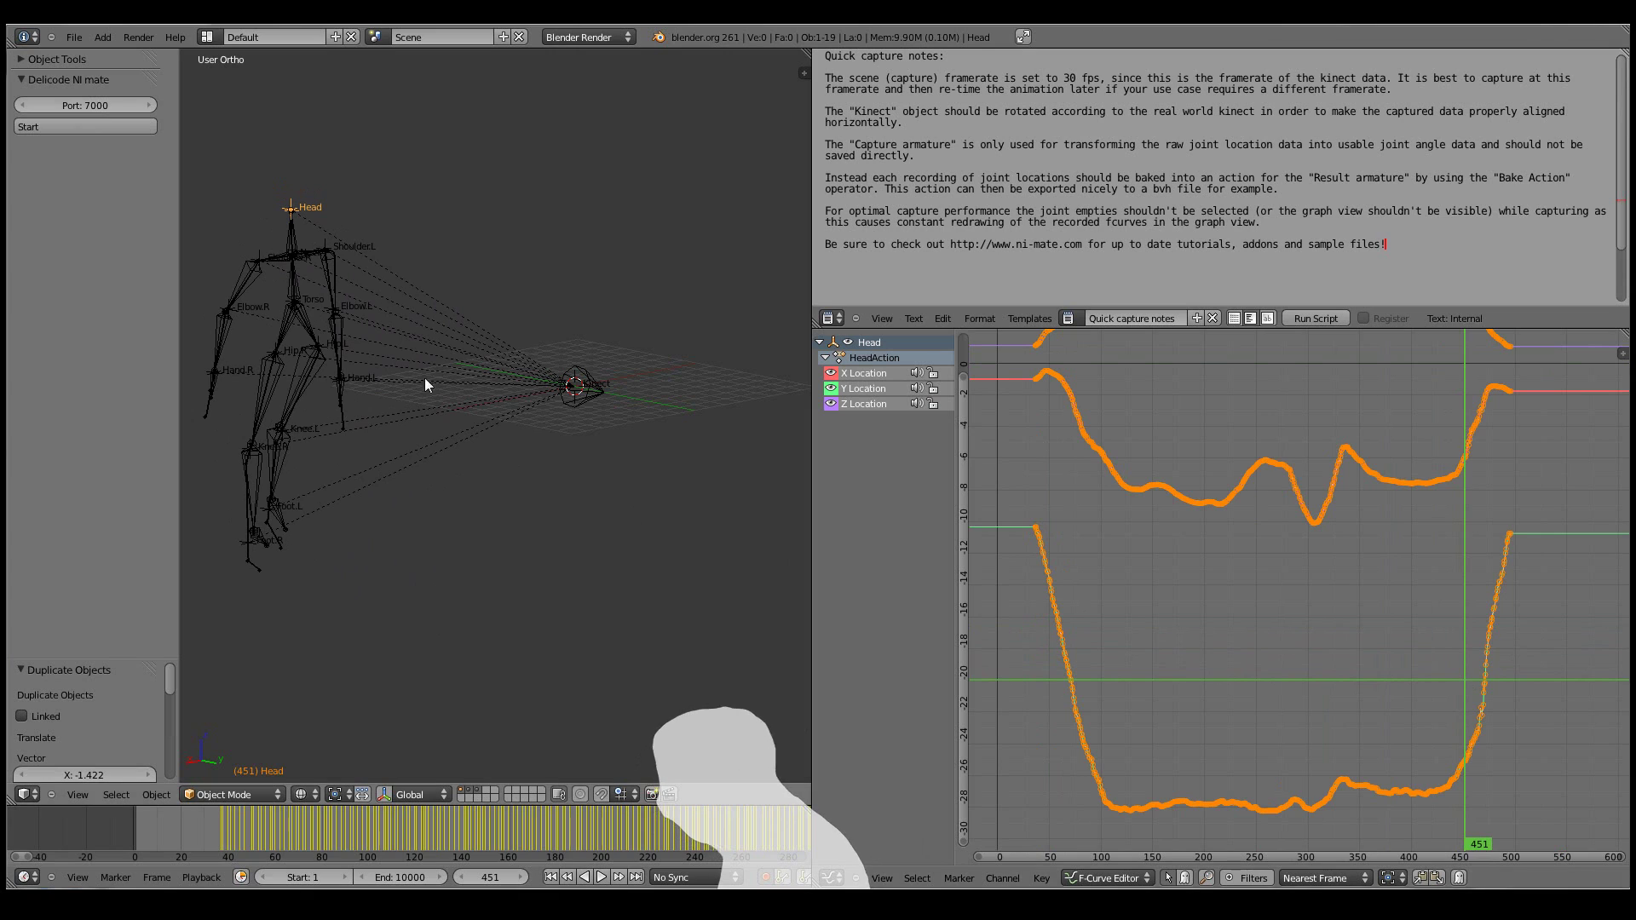
Step: Configure Bake Action for Result armature.001: frames 50–450, all bones, Clear Constraints, then close it
{"action": "right_click", "coordinate": [265, 369]}
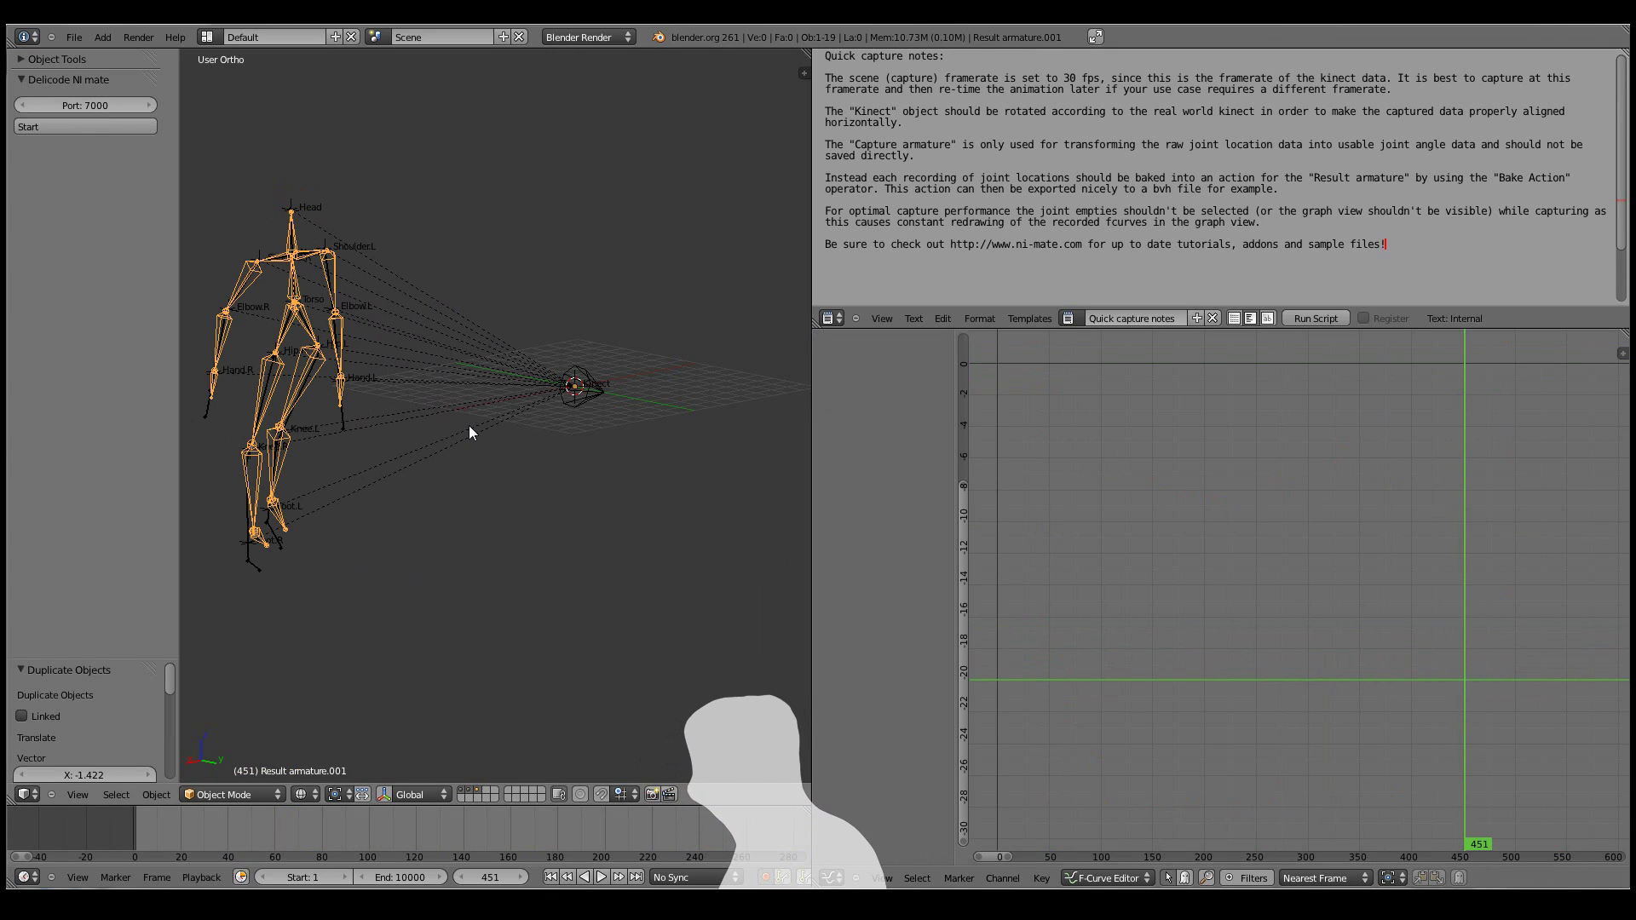
{"action": "key", "text": "space"}
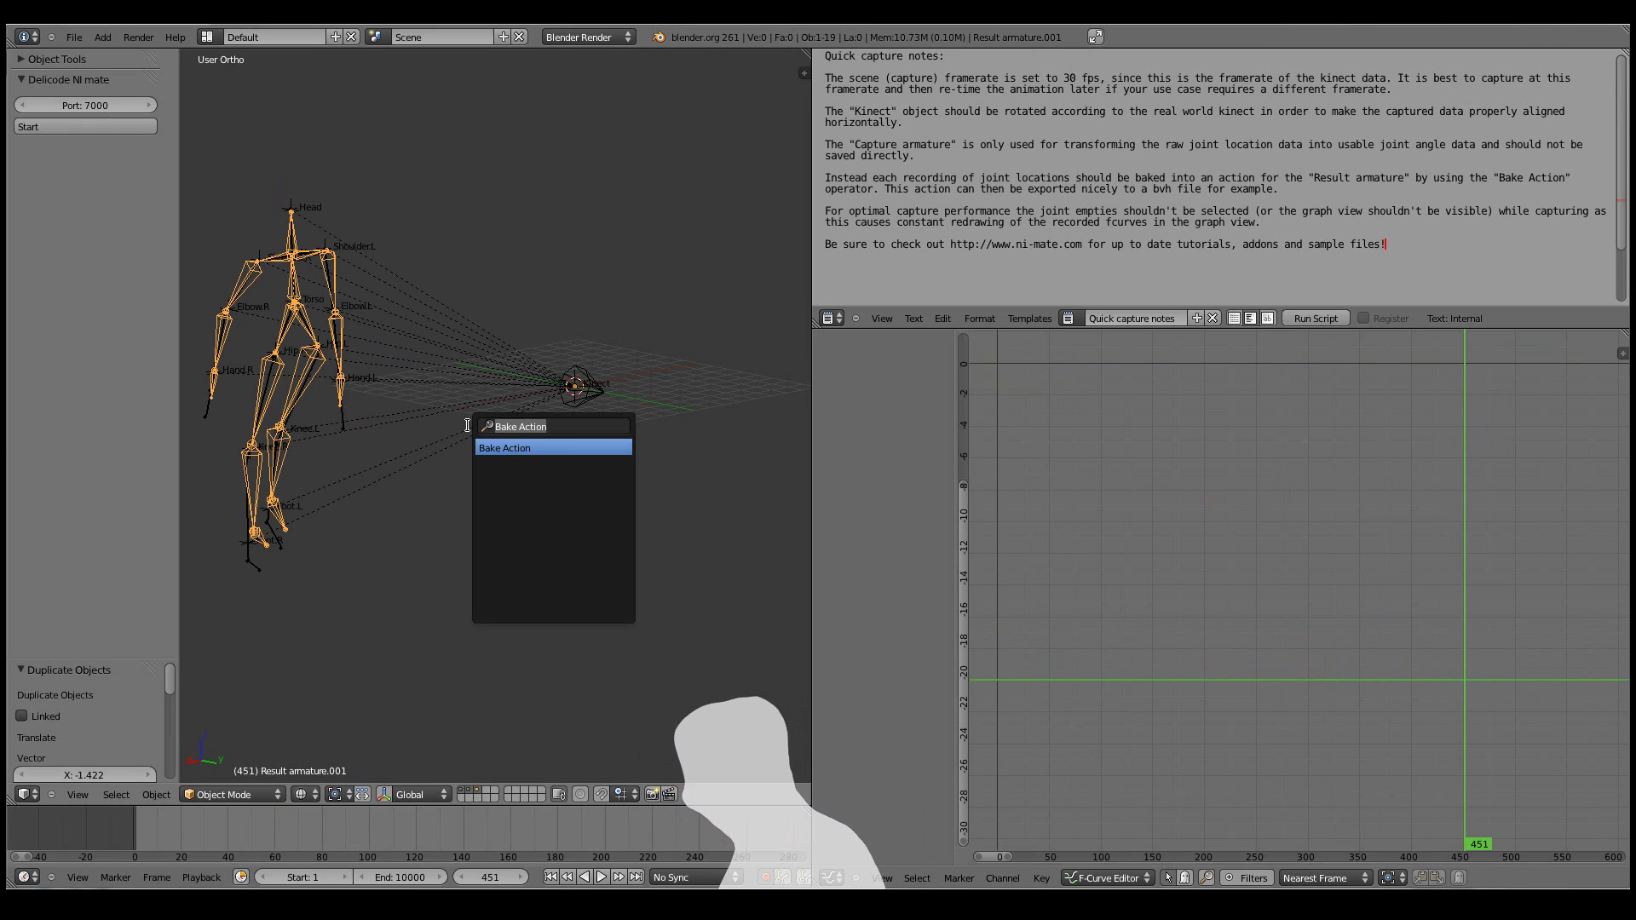
{"action": "type", "text": "bake ac"}
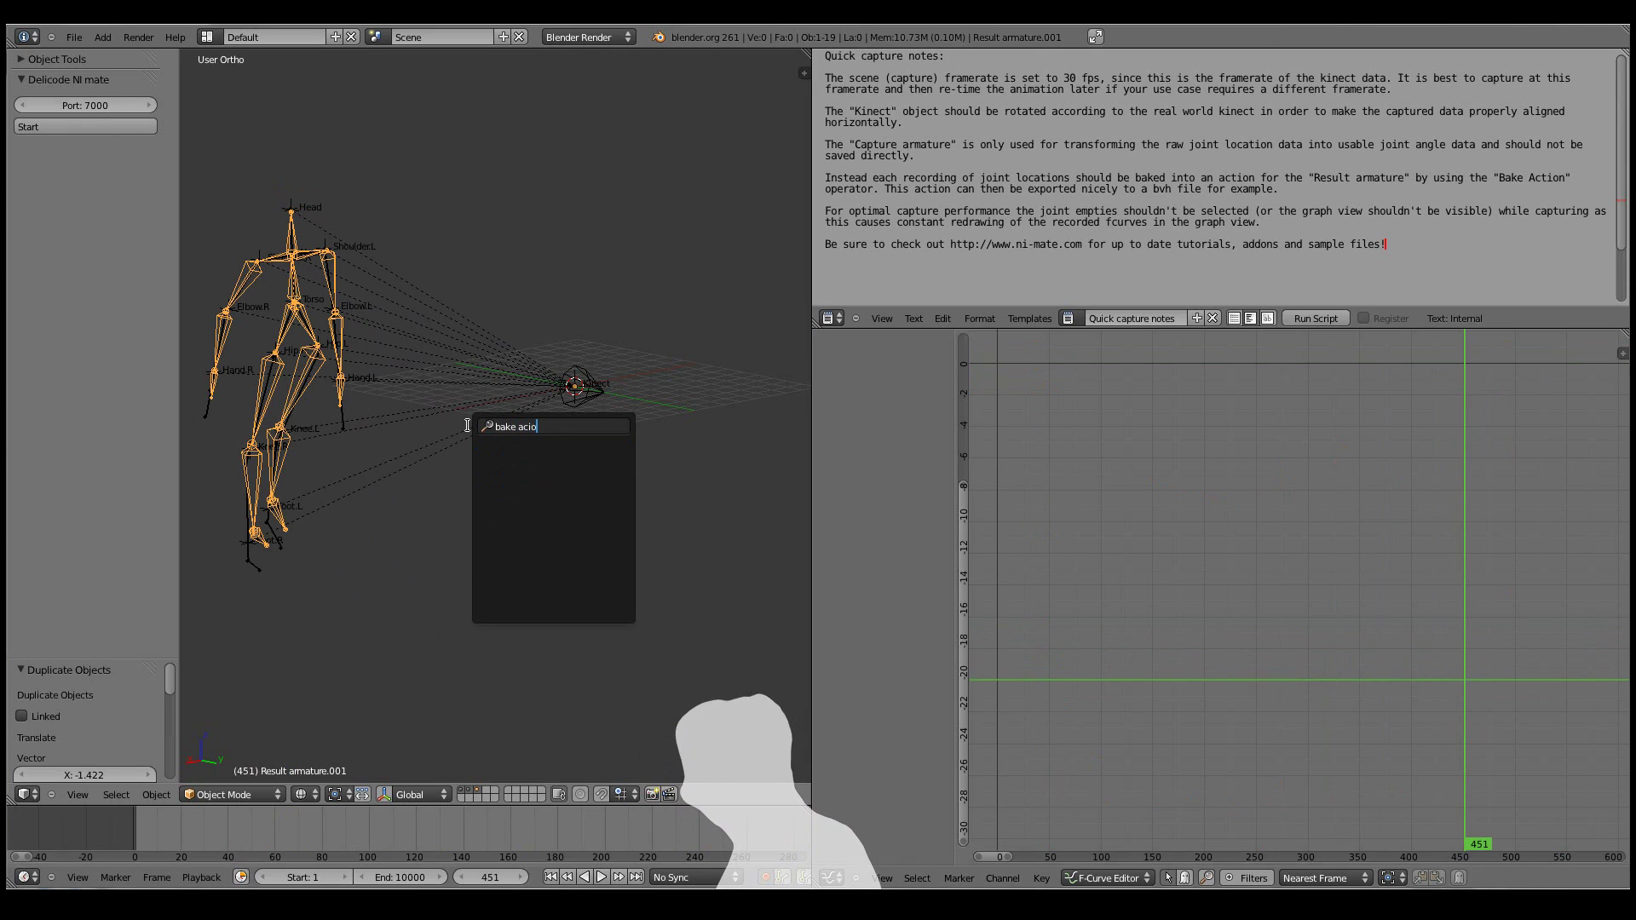
{"action": "type", "text": "tio"}
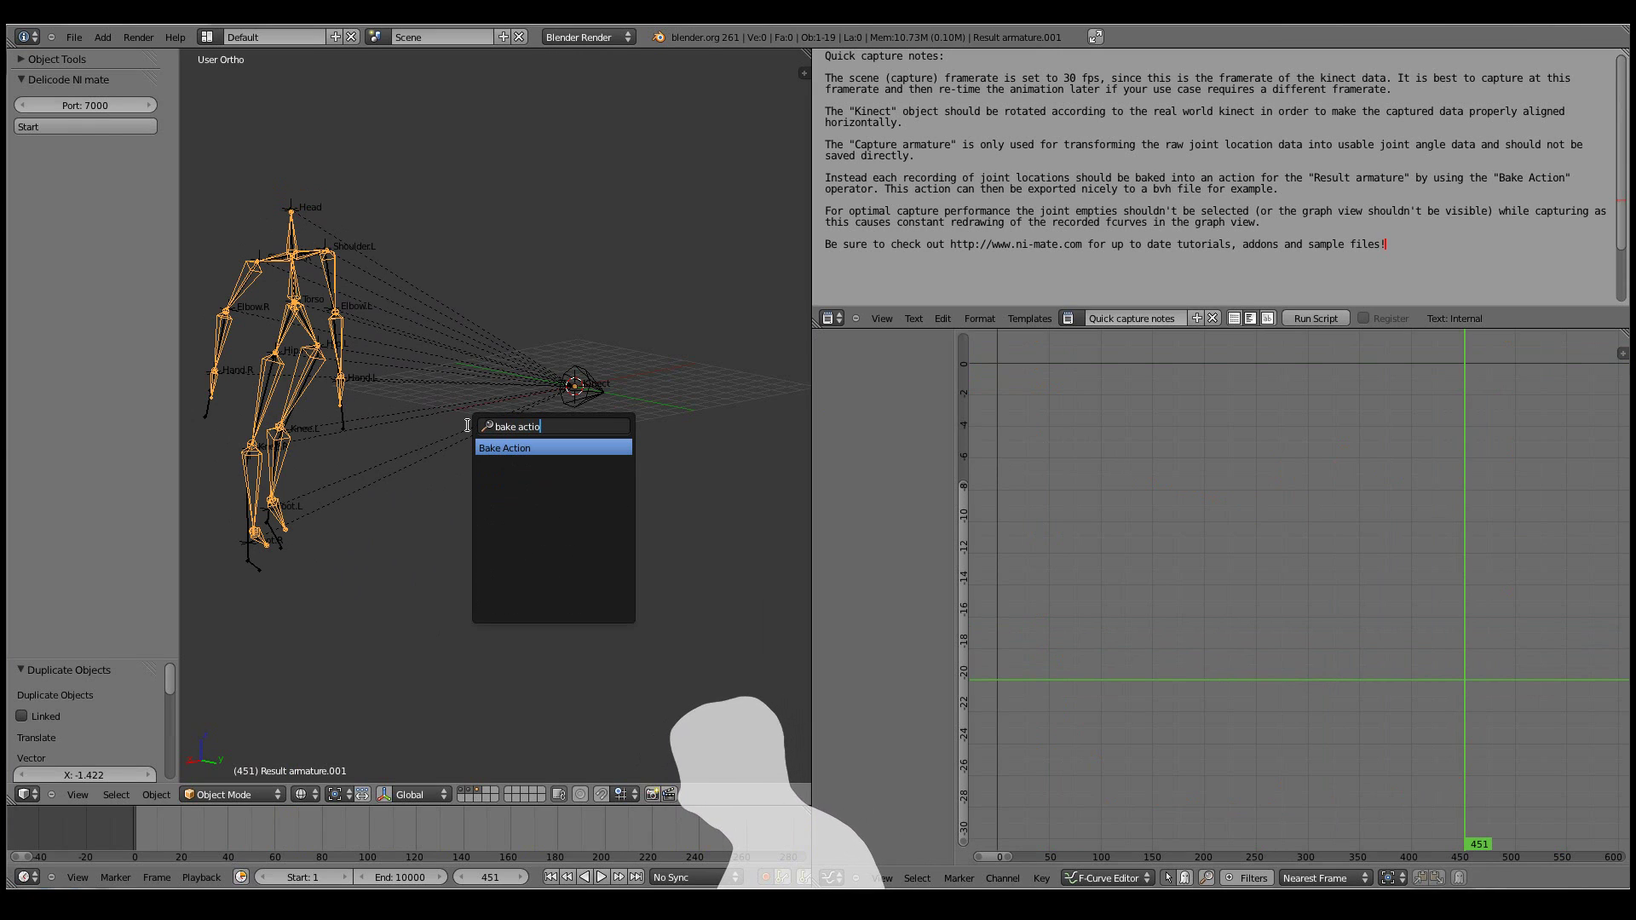
{"action": "left_click", "coordinate": [523, 448]}
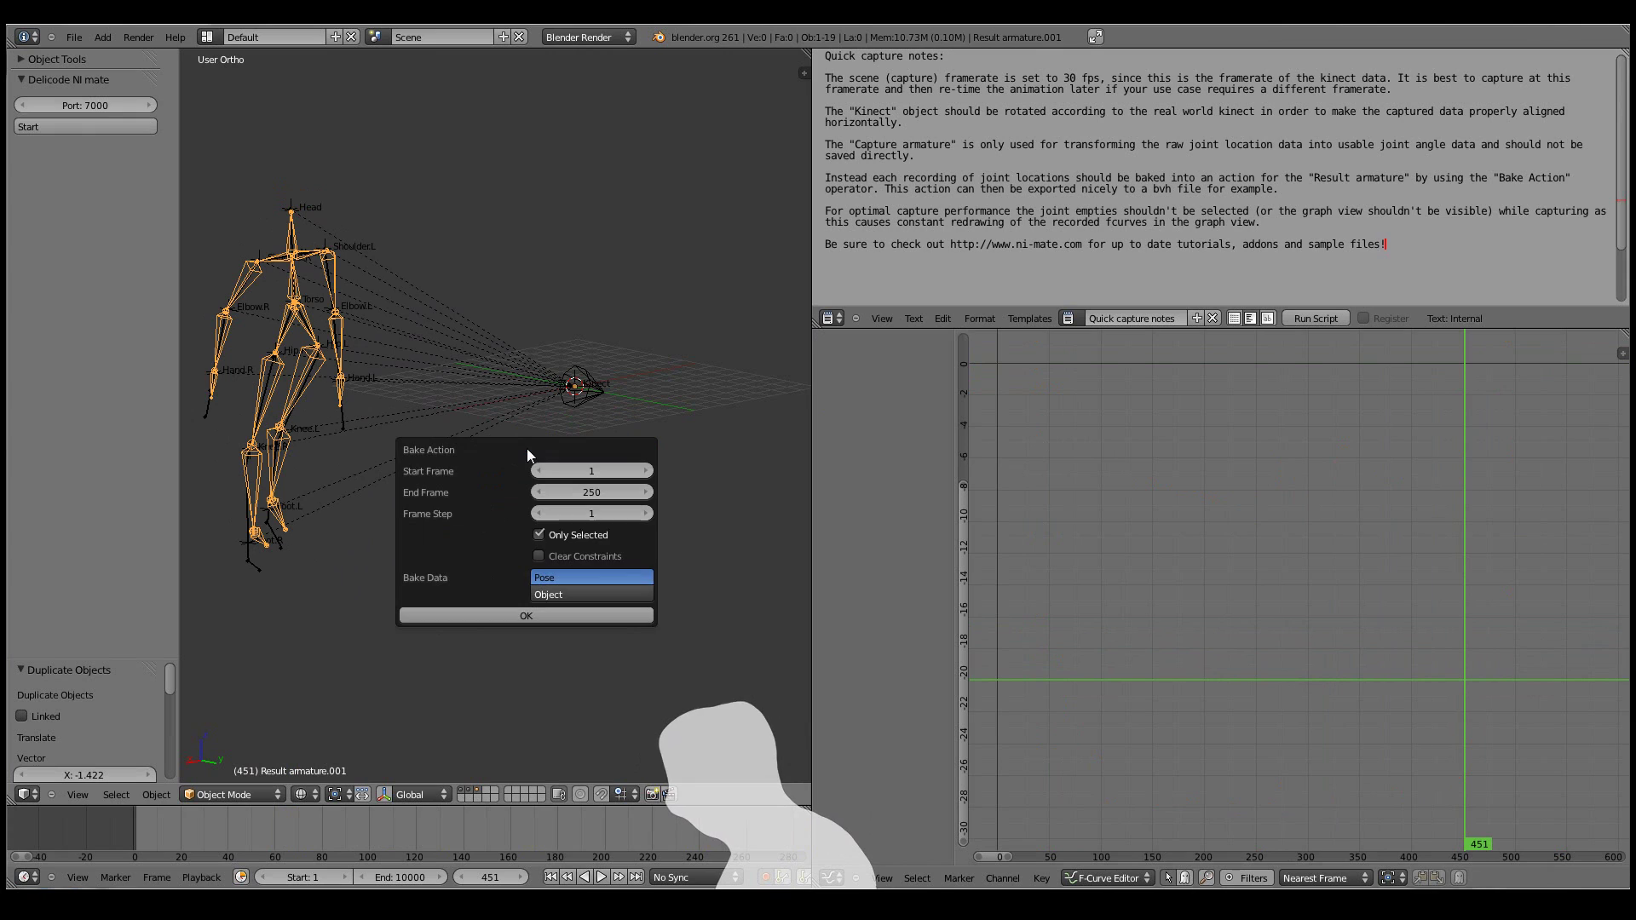
{"action": "left_click", "coordinate": [591, 469]}
{"action": "type", "text": "5"}
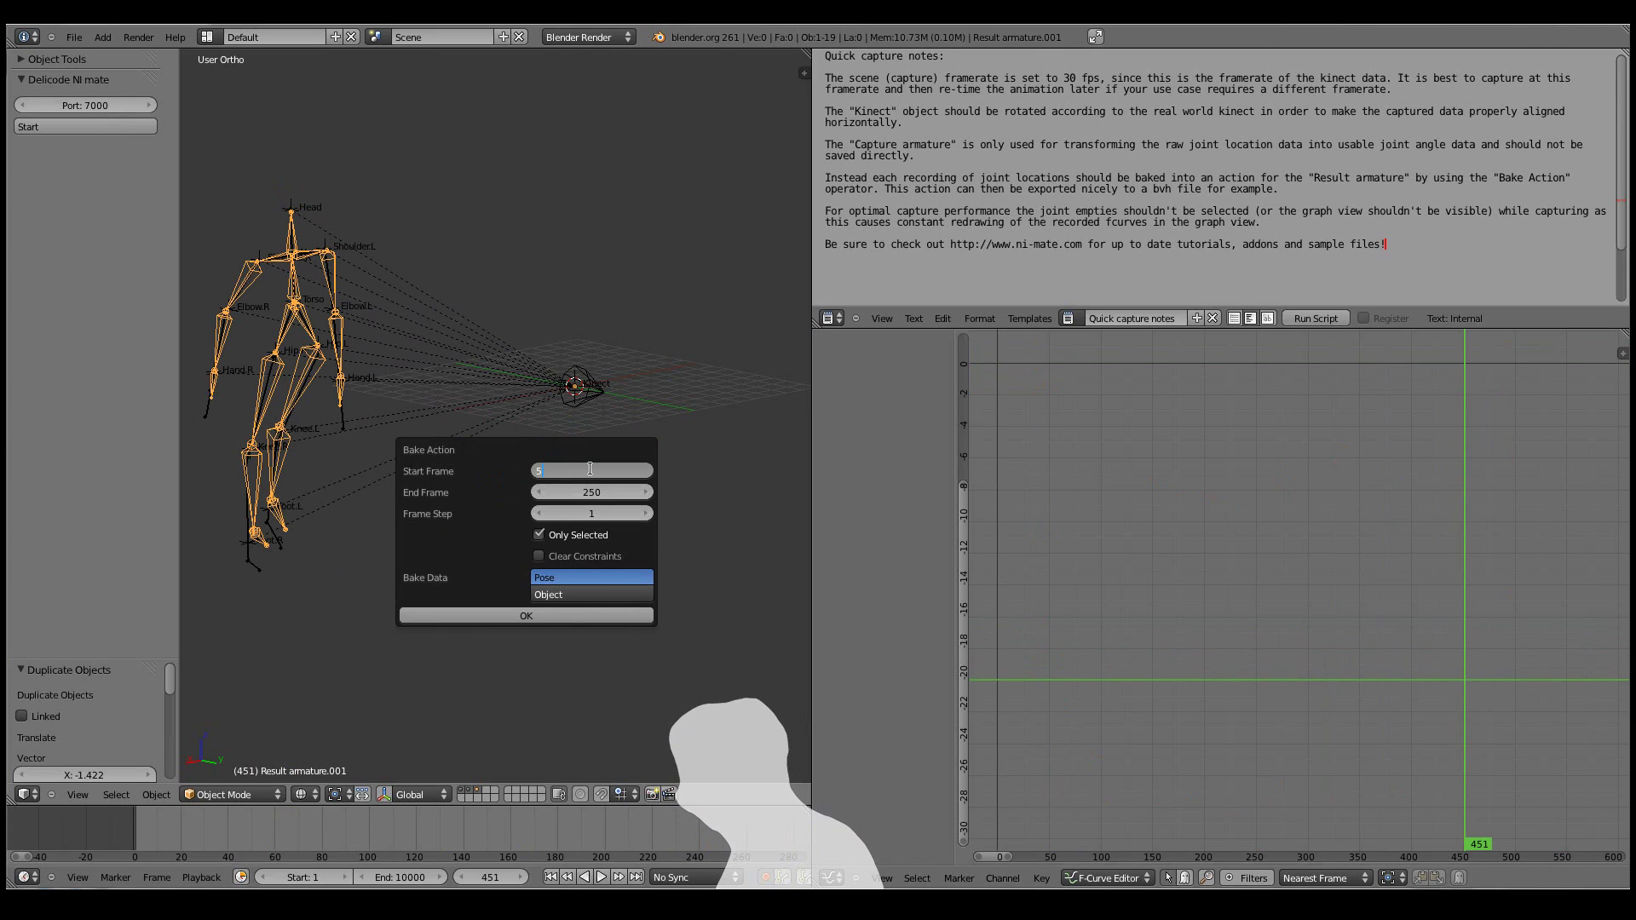
{"action": "type", "text": "0"}
{"action": "left_click", "coordinate": [587, 491]}
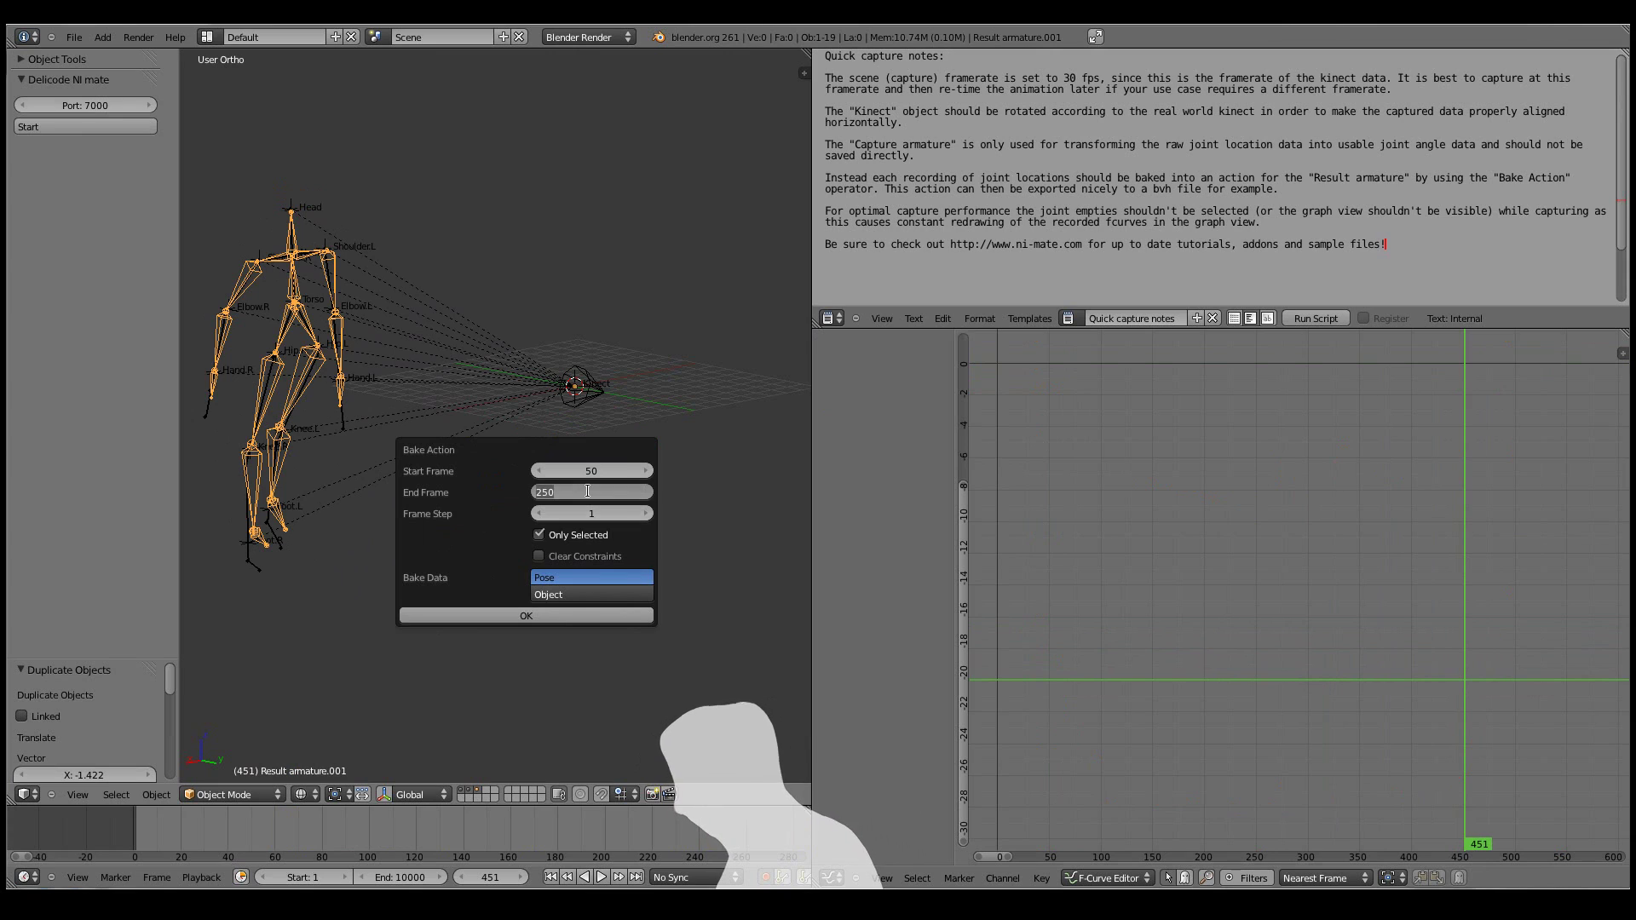
{"action": "type", "text": "4"}
{"action": "key", "text": "Return"}
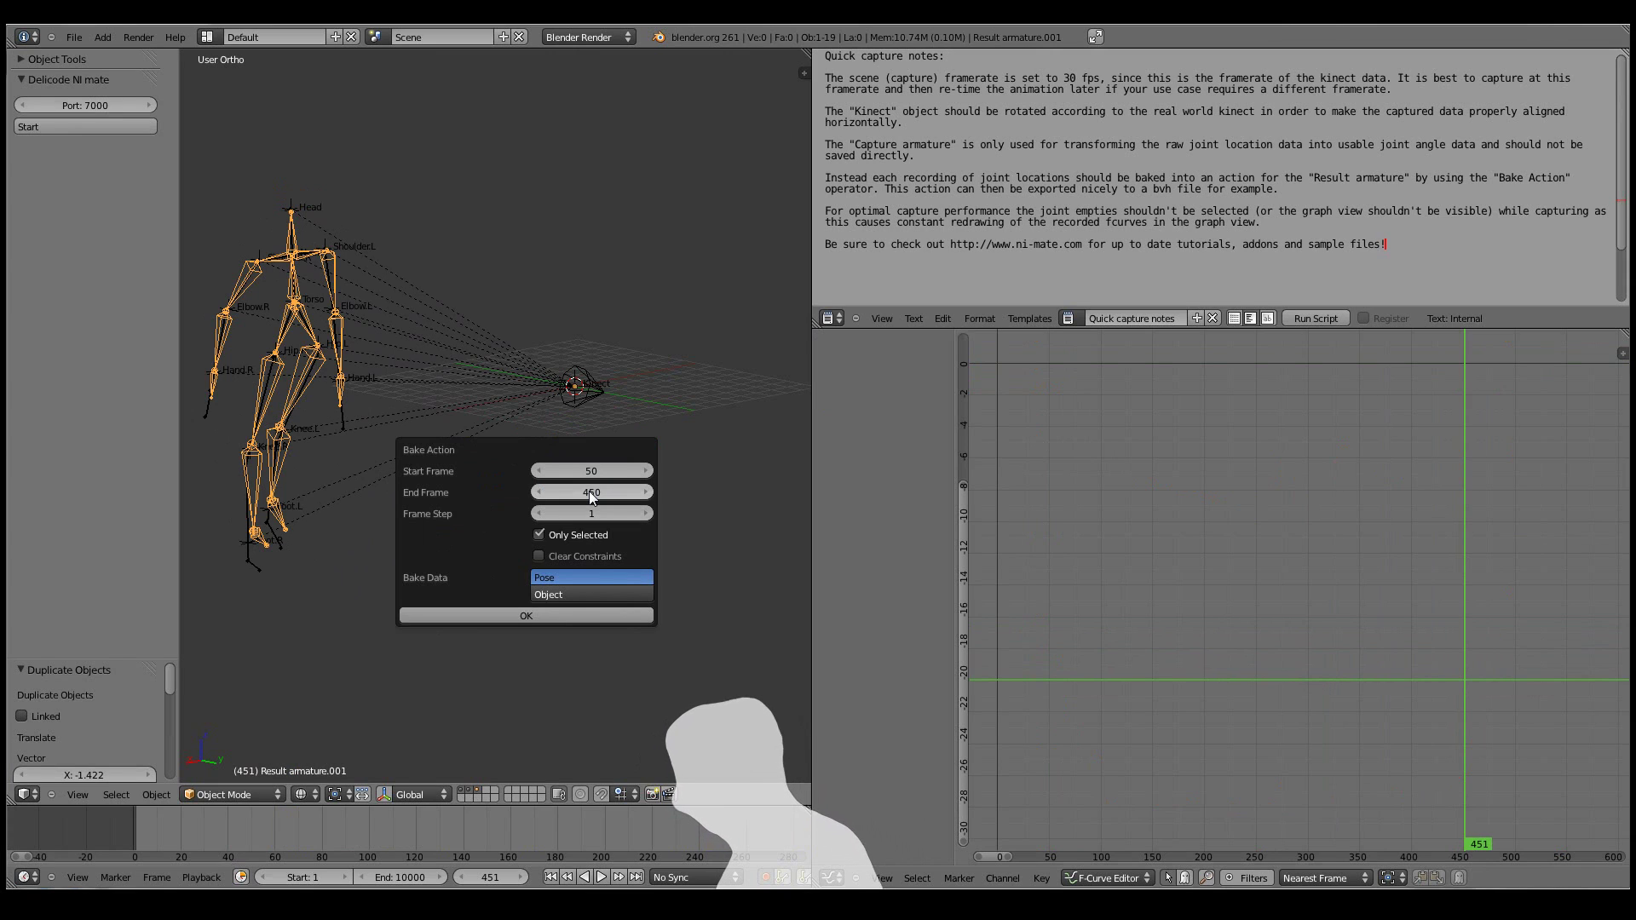
{"action": "left_click", "coordinate": [538, 534]}
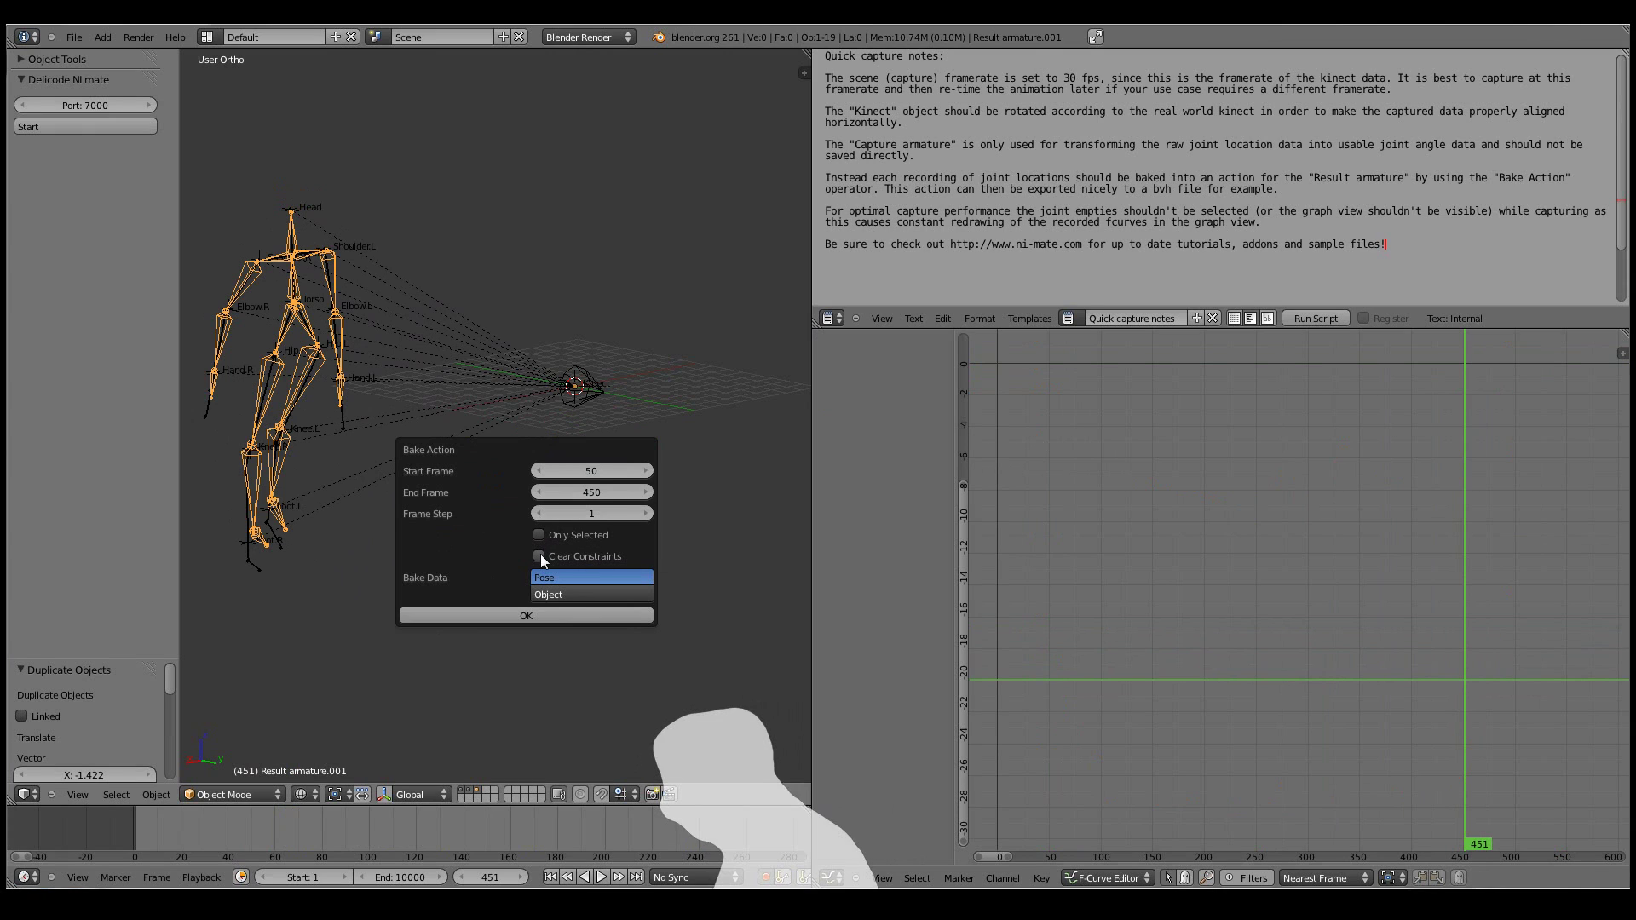
{"action": "left_click", "coordinate": [540, 556]}
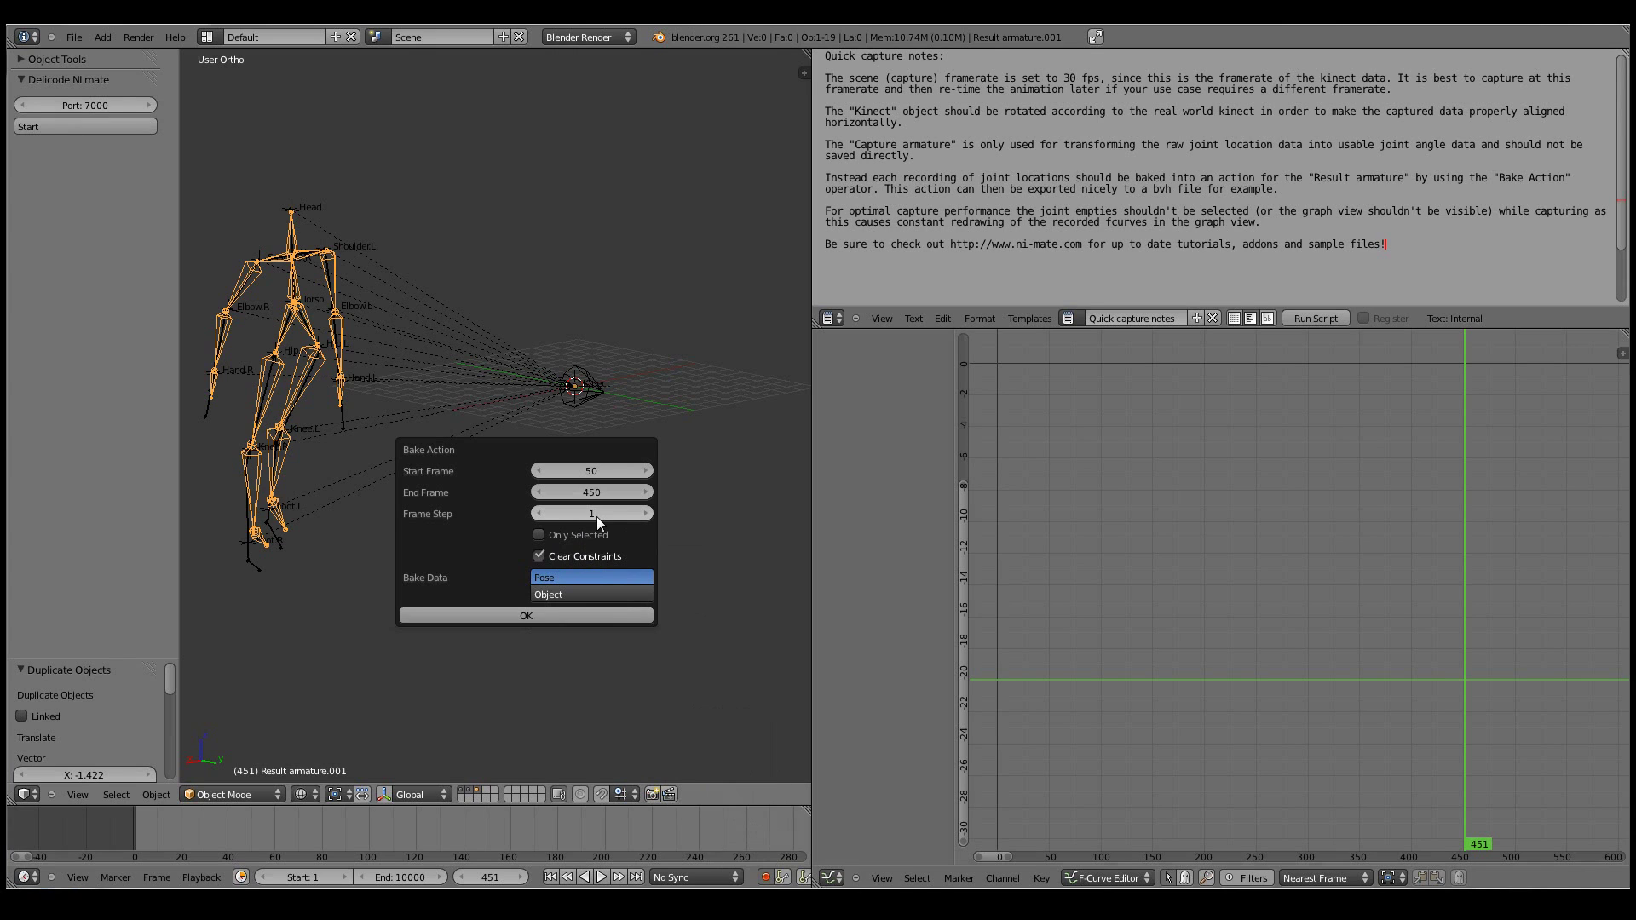
{"action": "left_click", "coordinate": [549, 615]}
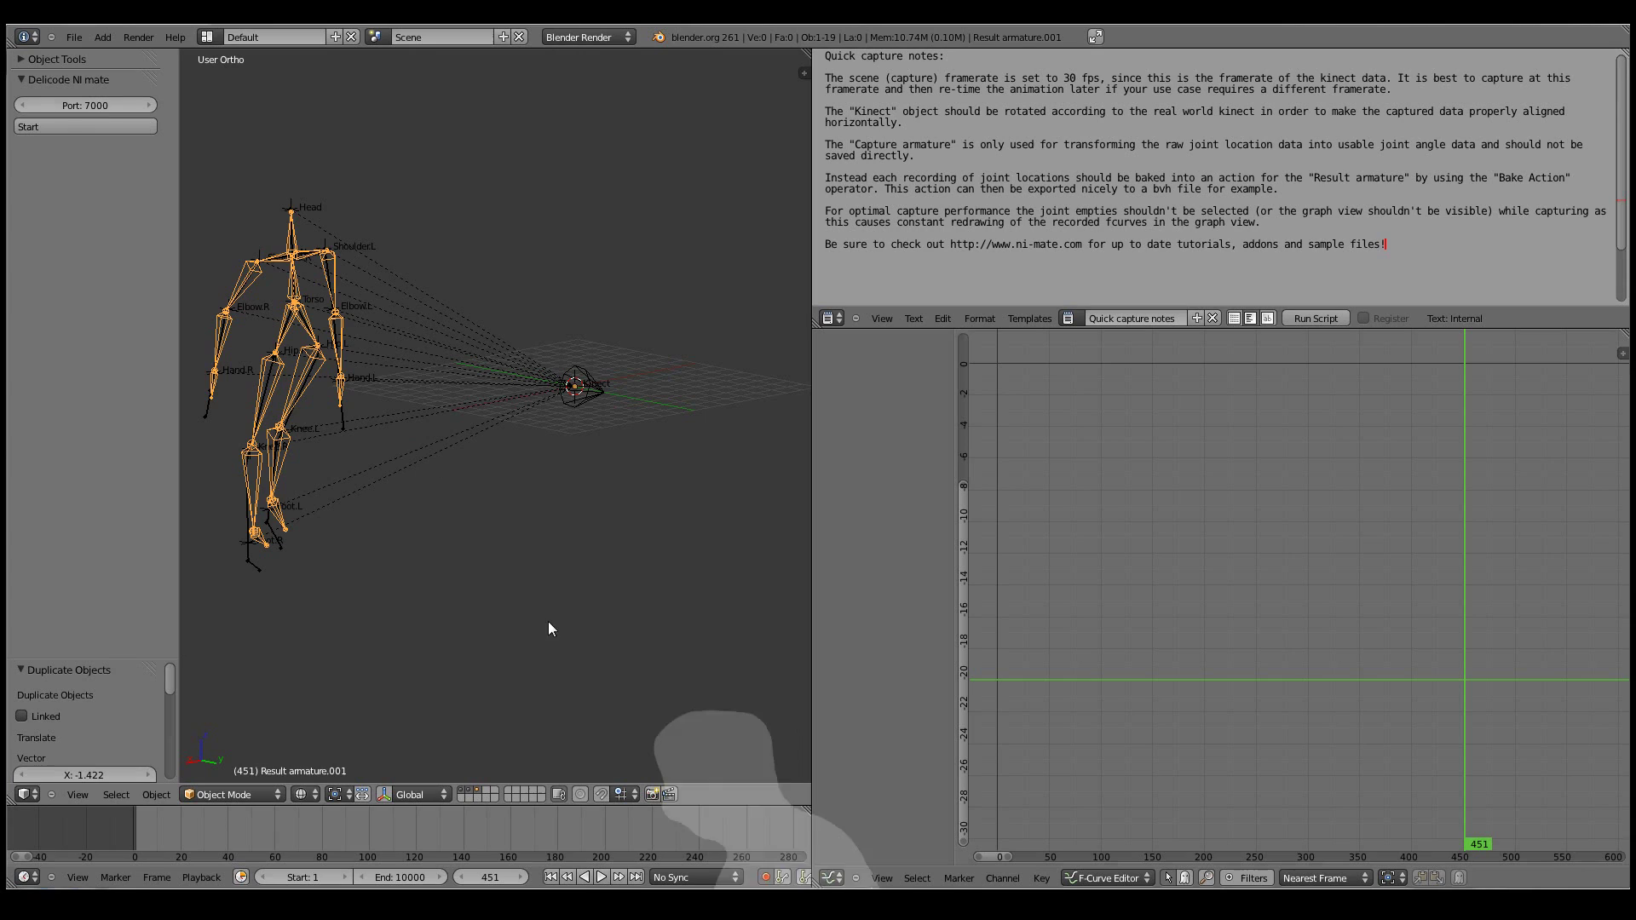
Step: Reopen Bake Action and re-enter Start Frame 50 and End Frame 450
{"action": "key", "text": "space"}
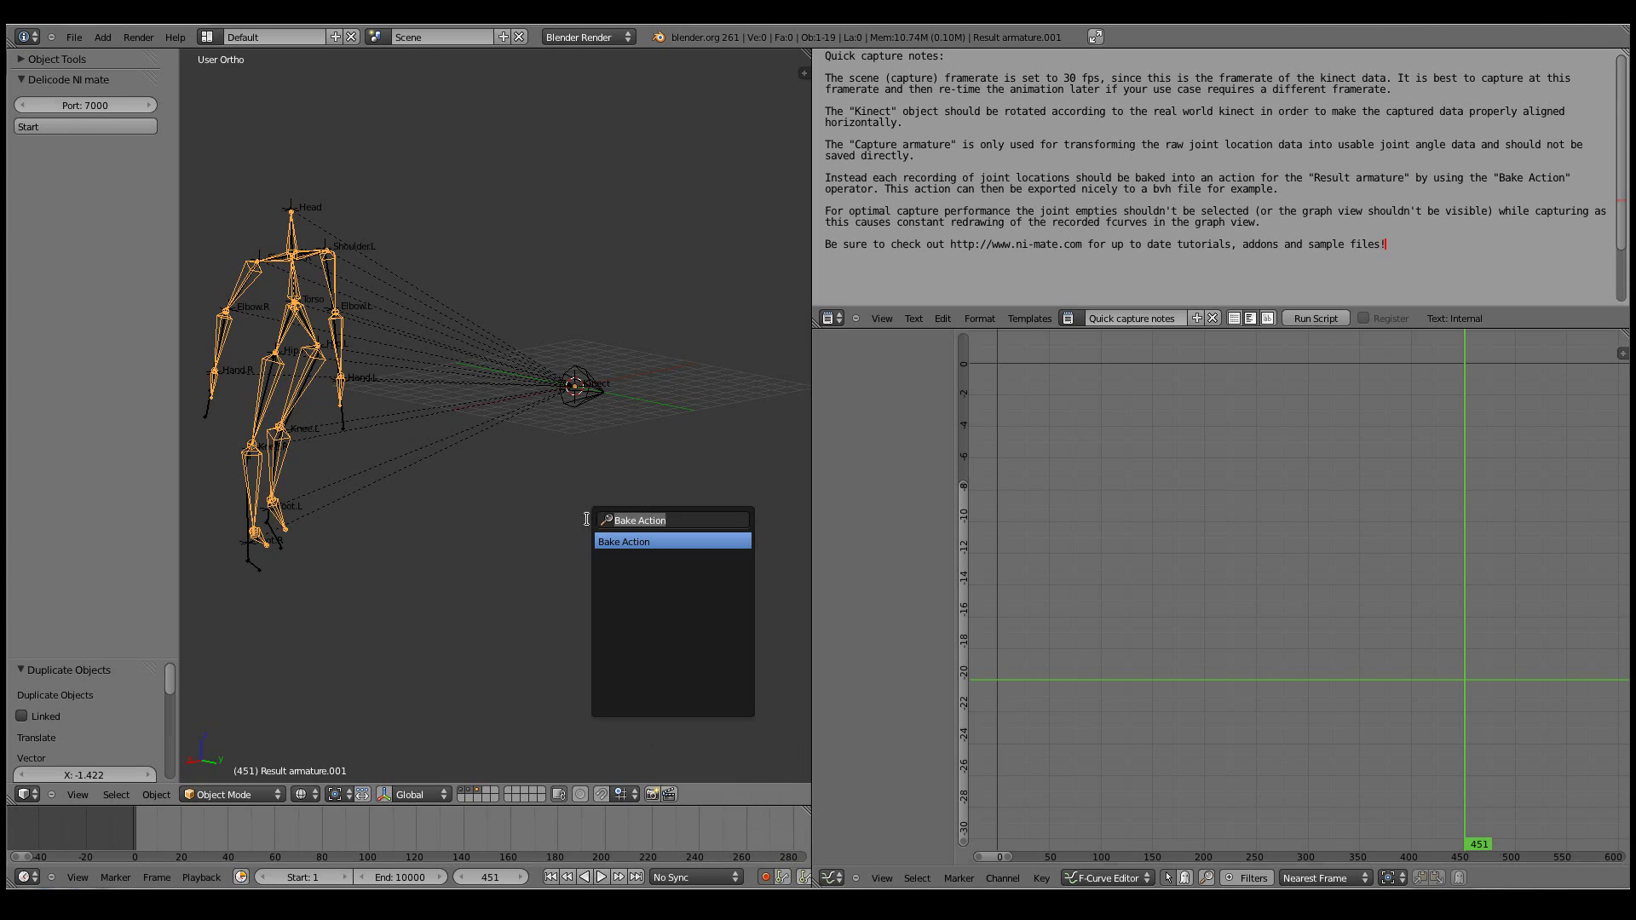
{"action": "left_click", "coordinate": [671, 540]}
{"action": "left_click", "coordinate": [715, 552]}
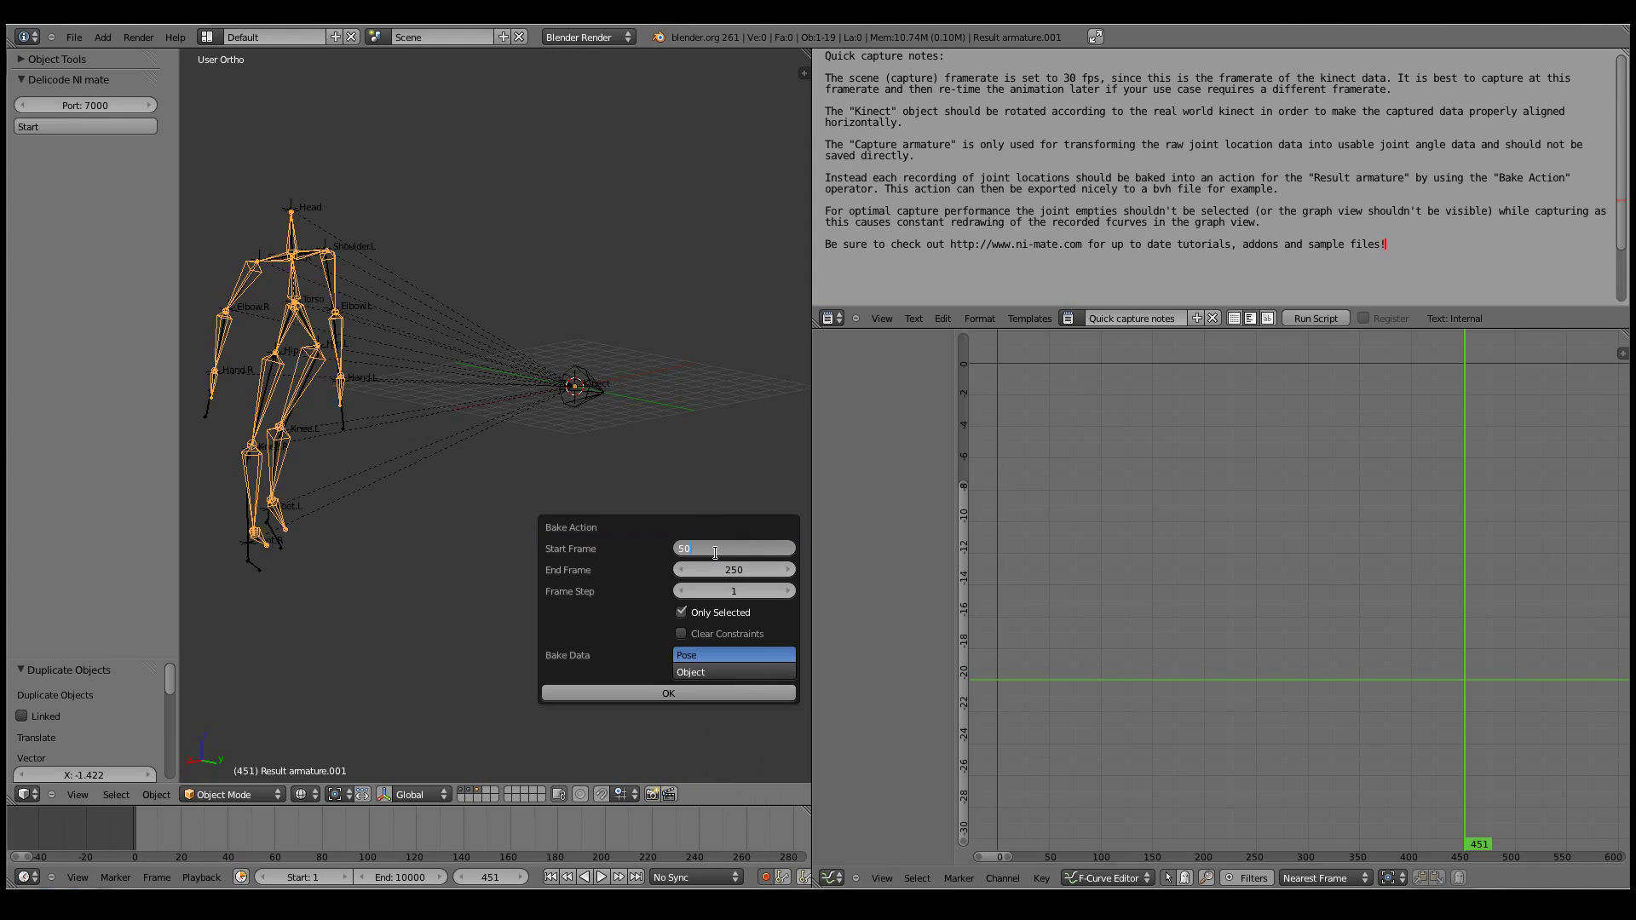
{"action": "type", "text": "50"}
{"action": "left_click", "coordinate": [731, 570]}
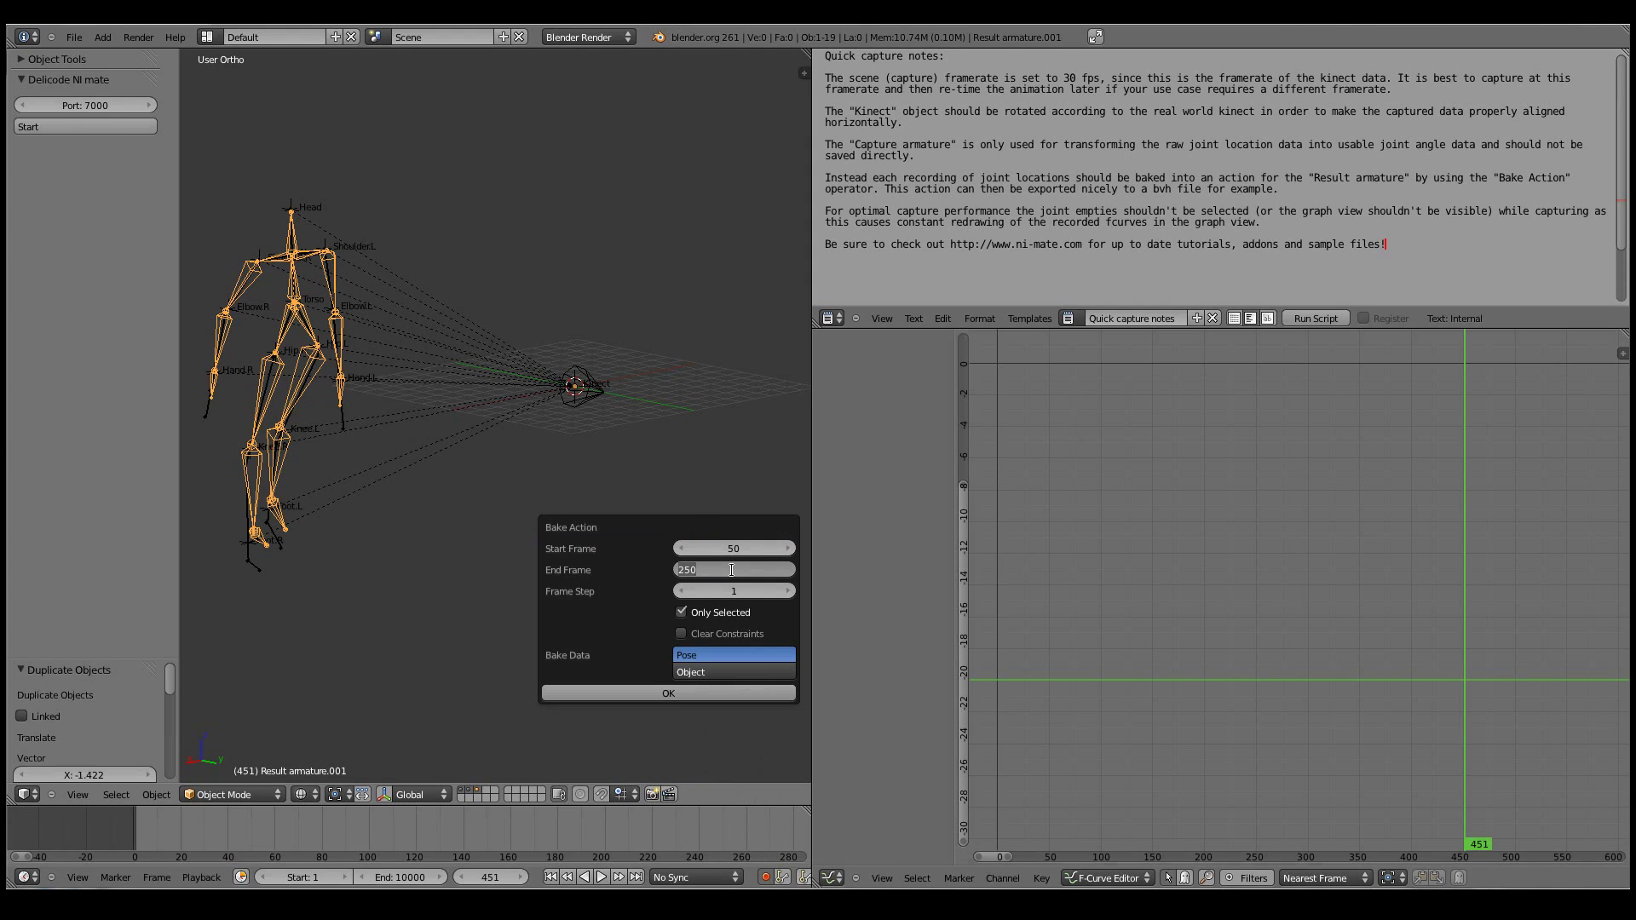
{"action": "type", "text": "45"}
{"action": "key", "text": "Return"}
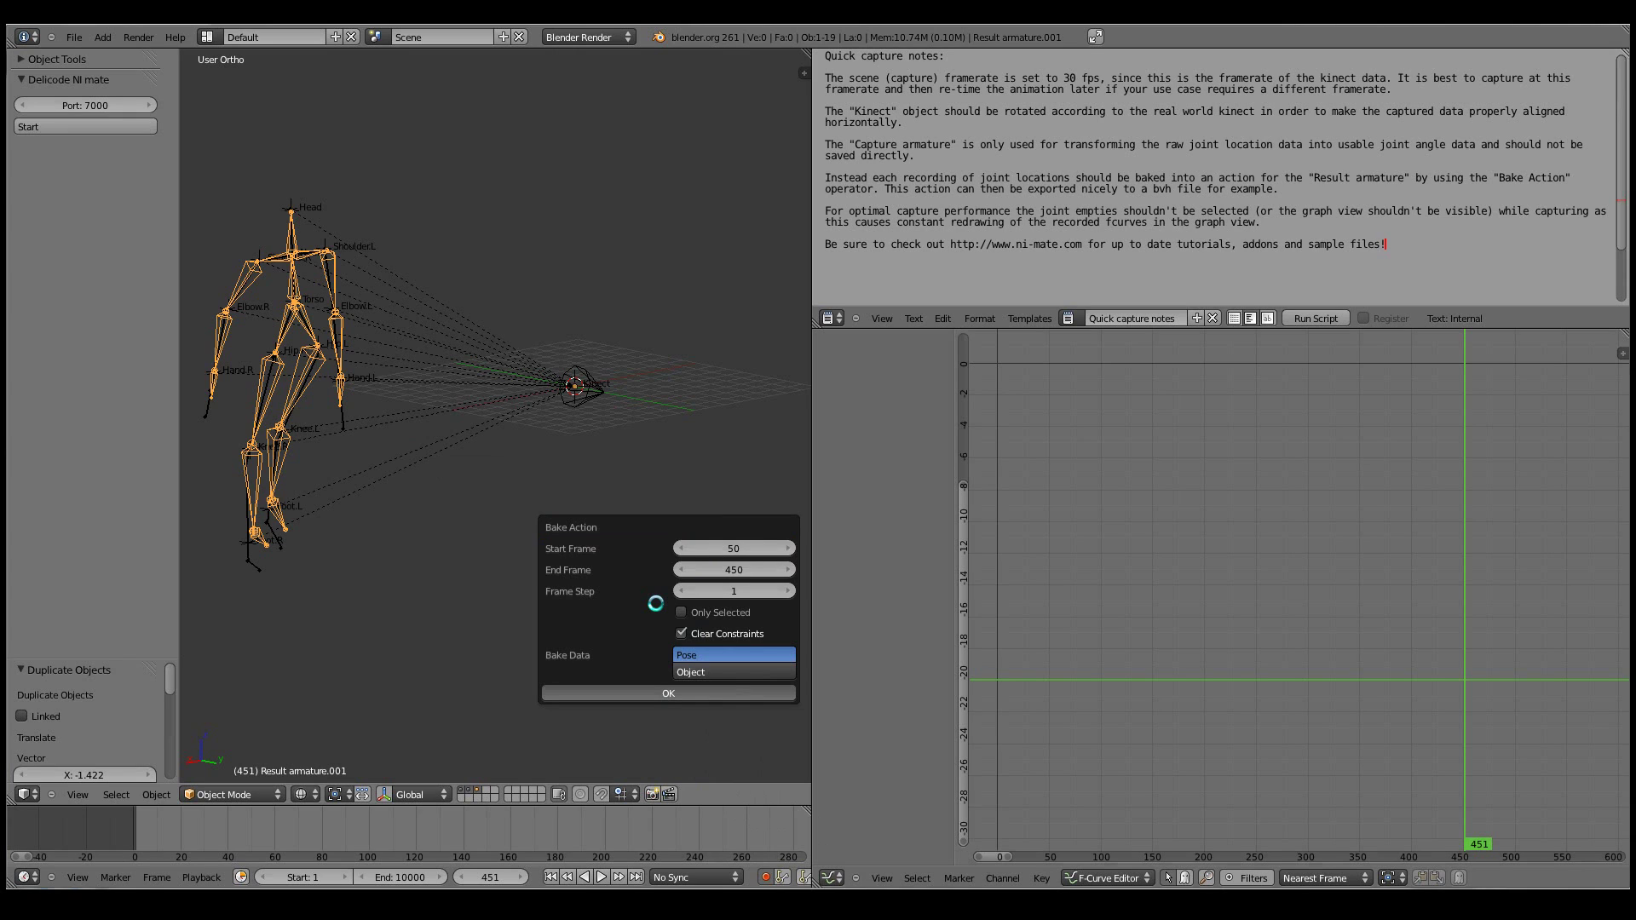
Step: Run the bake and scrub through the baked animation from frame 87
{"action": "key", "text": "Return"}
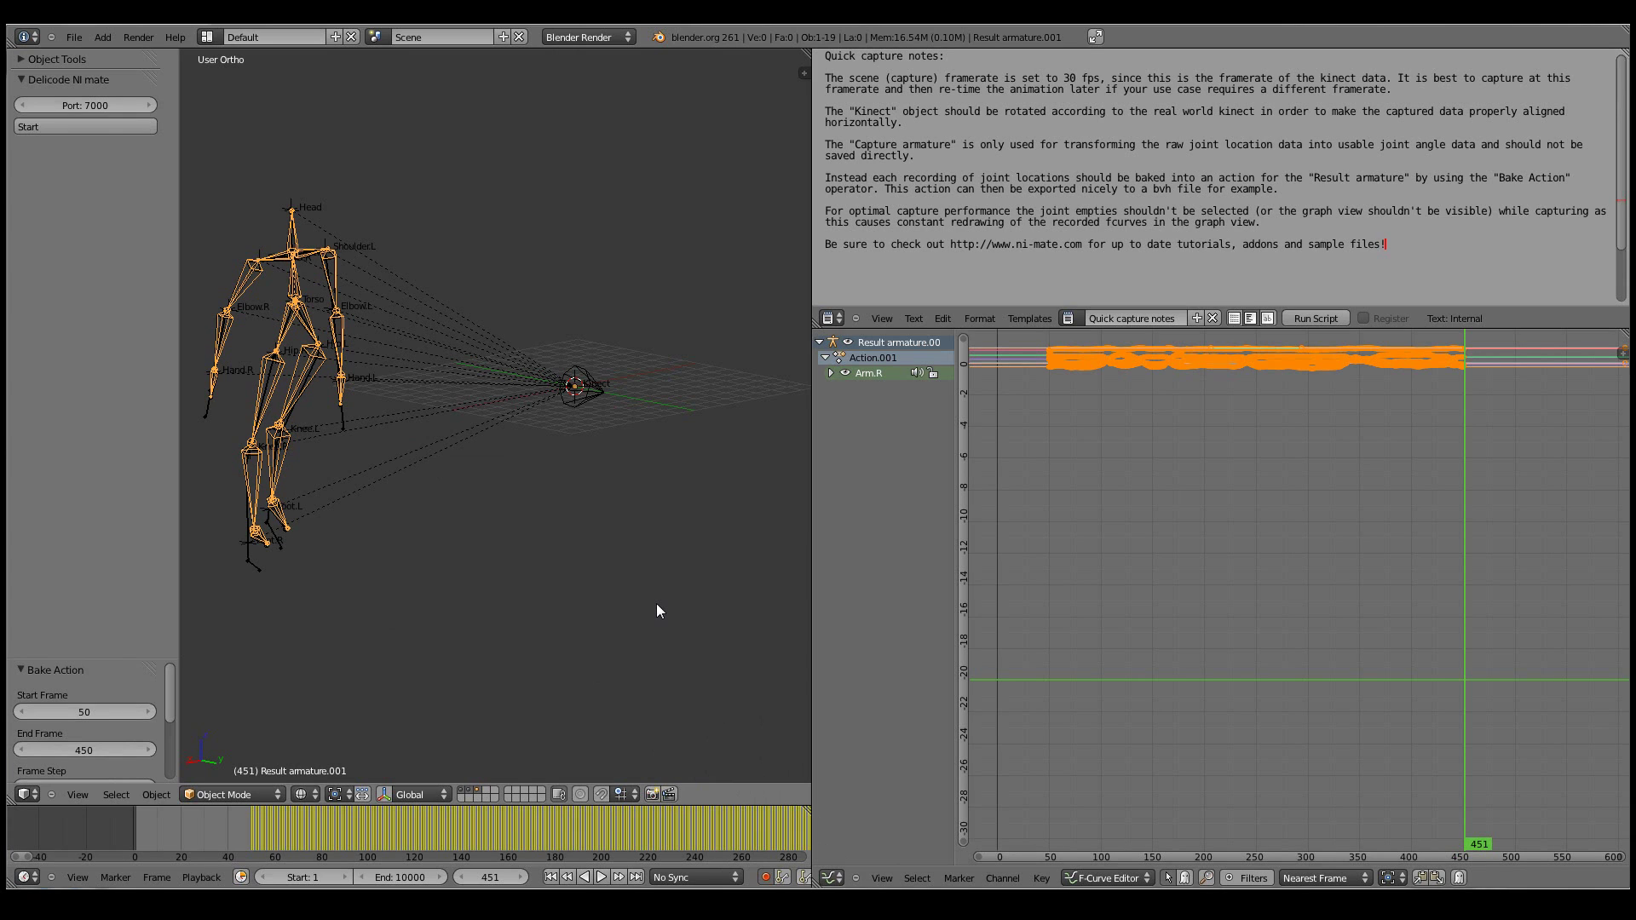
{"action": "left_click", "coordinate": [338, 820]}
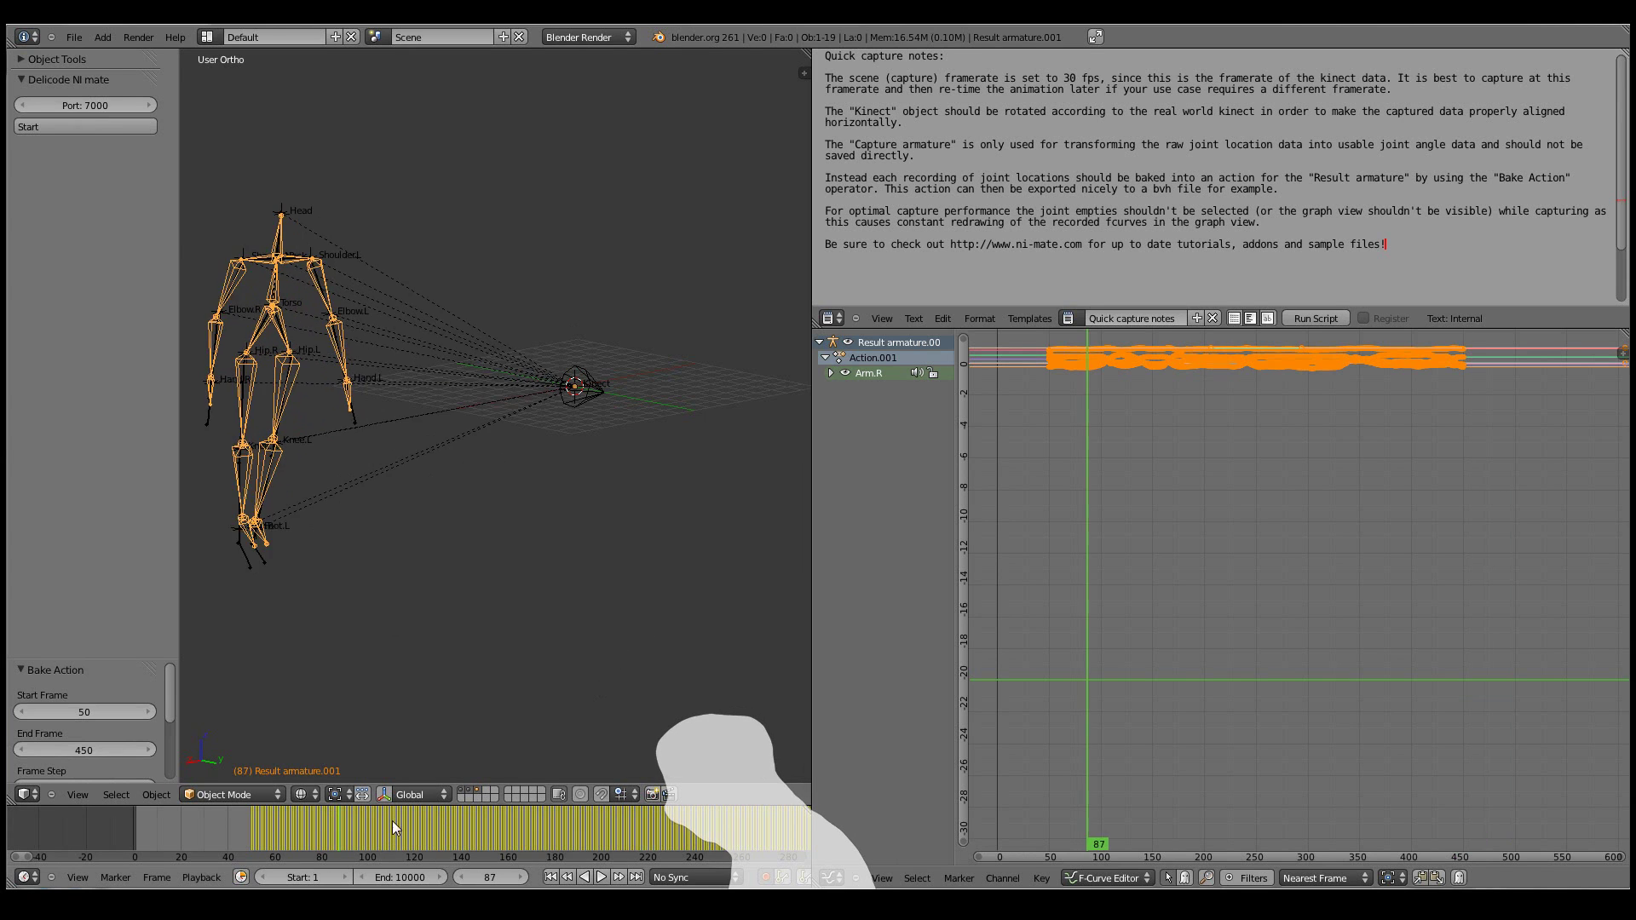
{"action": "left_click_drag", "start_coordinate": [391, 821], "coordinate": [474, 826]}
Step: Switch to the DopeSheet, collapse Hip.R, Knee.R and Foot.R, and select the Action.001 channel
{"action": "left_click", "coordinate": [832, 878]}
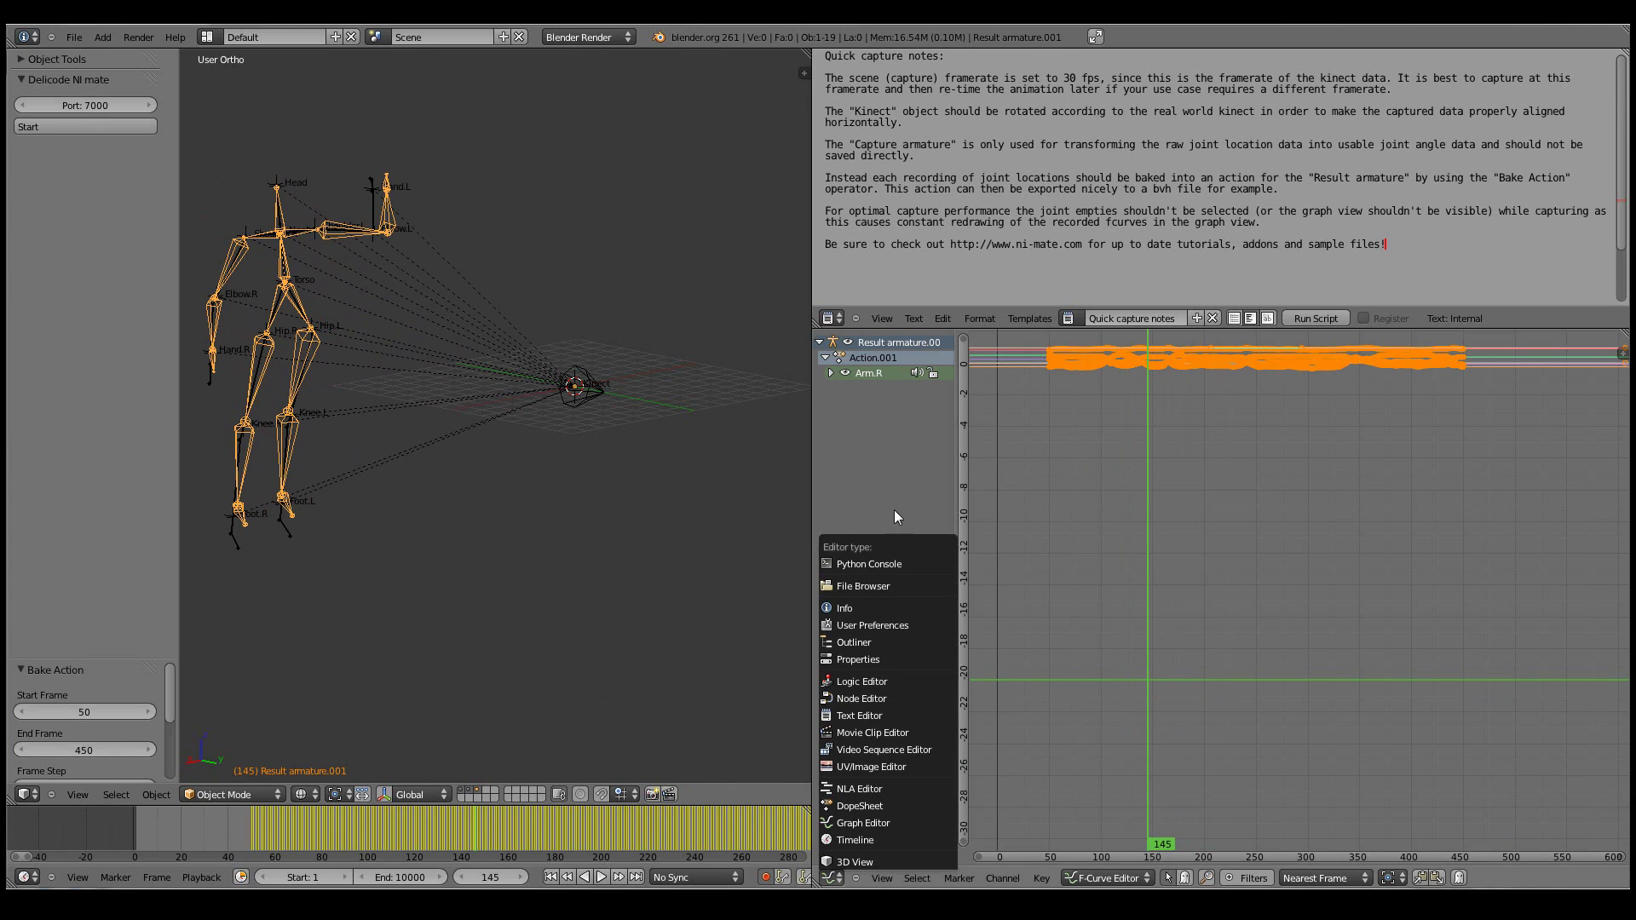
{"action": "left_click", "coordinate": [886, 806]}
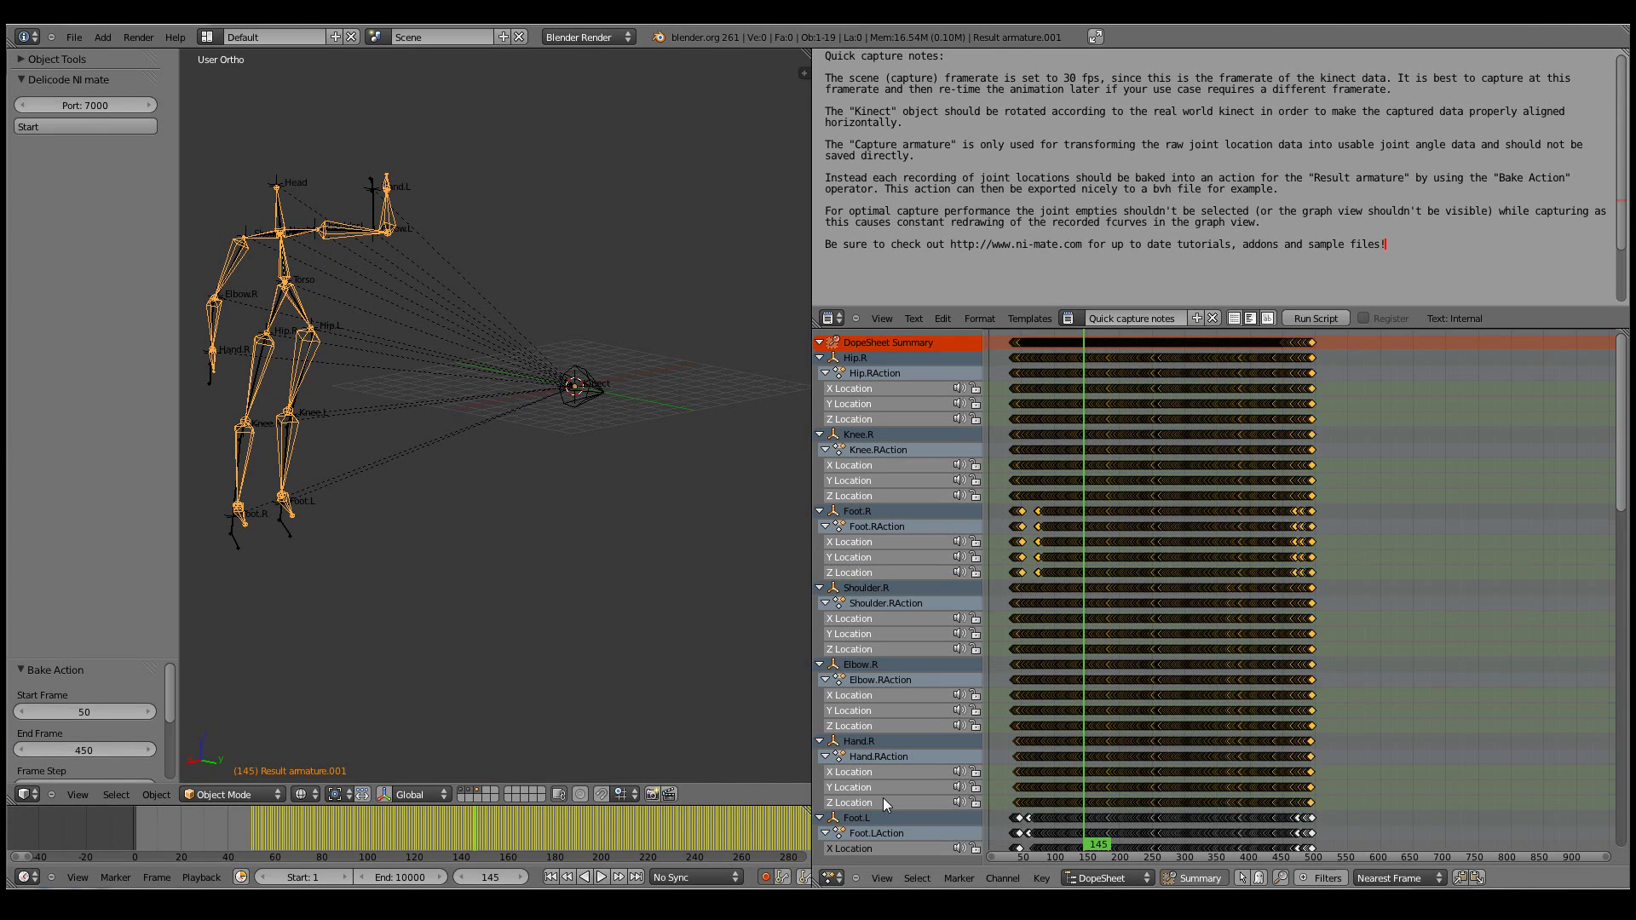
{"action": "left_click", "coordinate": [820, 358]}
{"action": "left_click", "coordinate": [819, 373]}
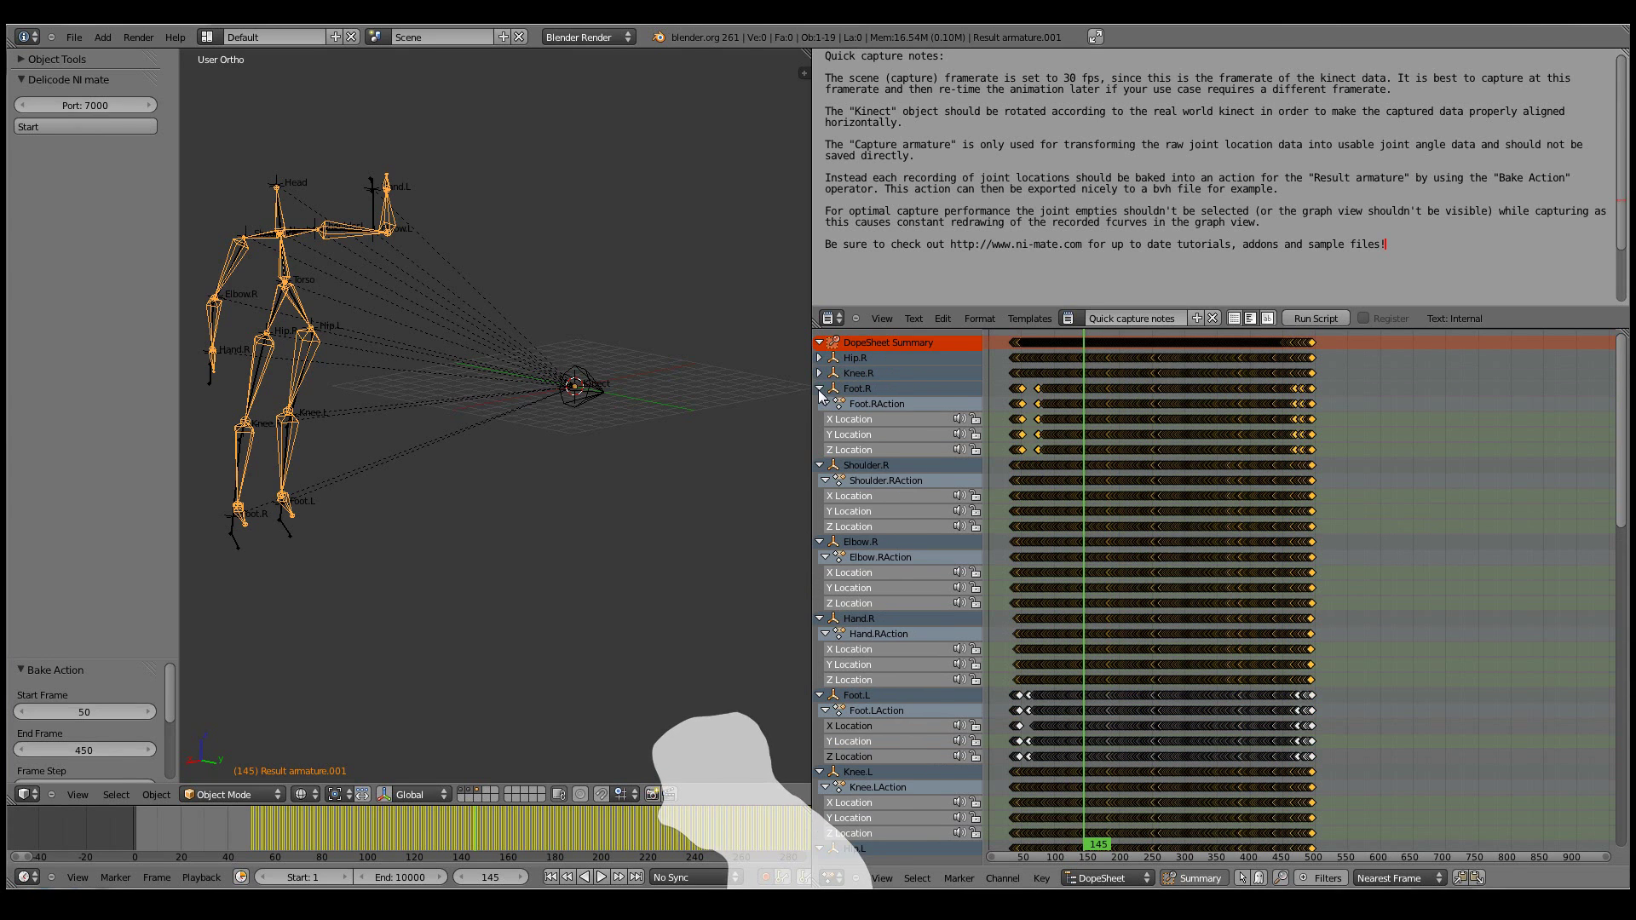
{"action": "left_click", "coordinate": [819, 389]}
{"action": "scroll", "coordinate": [903, 513], "scroll_direction": "down", "scroll_amount": 15}
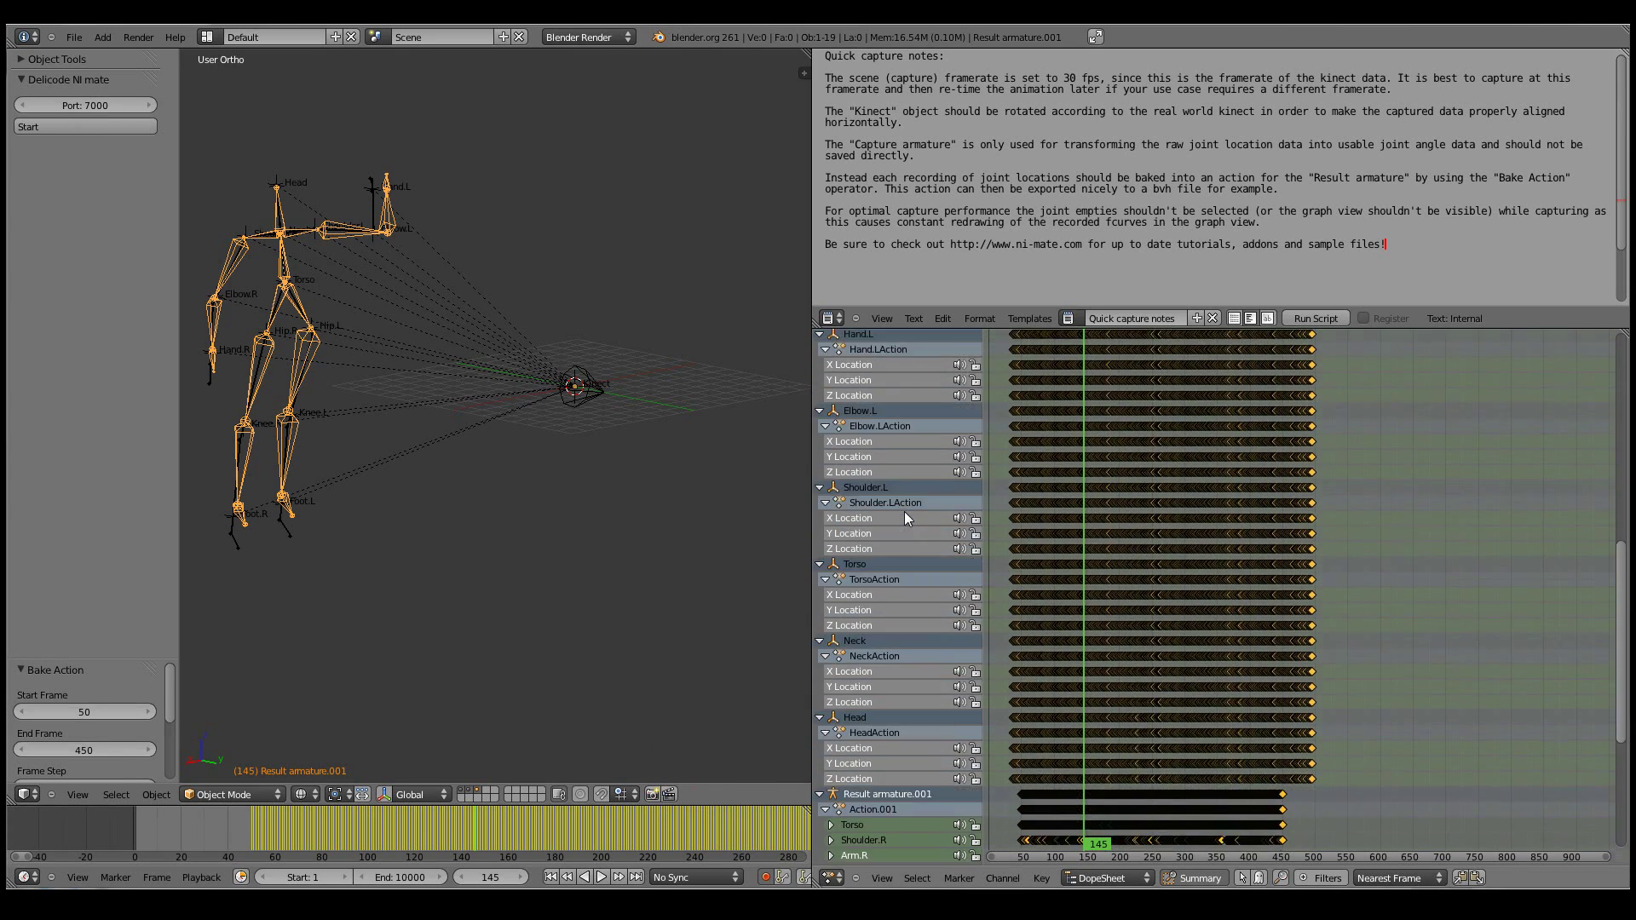
{"action": "scroll", "coordinate": [903, 511], "scroll_direction": "down", "scroll_amount": 3}
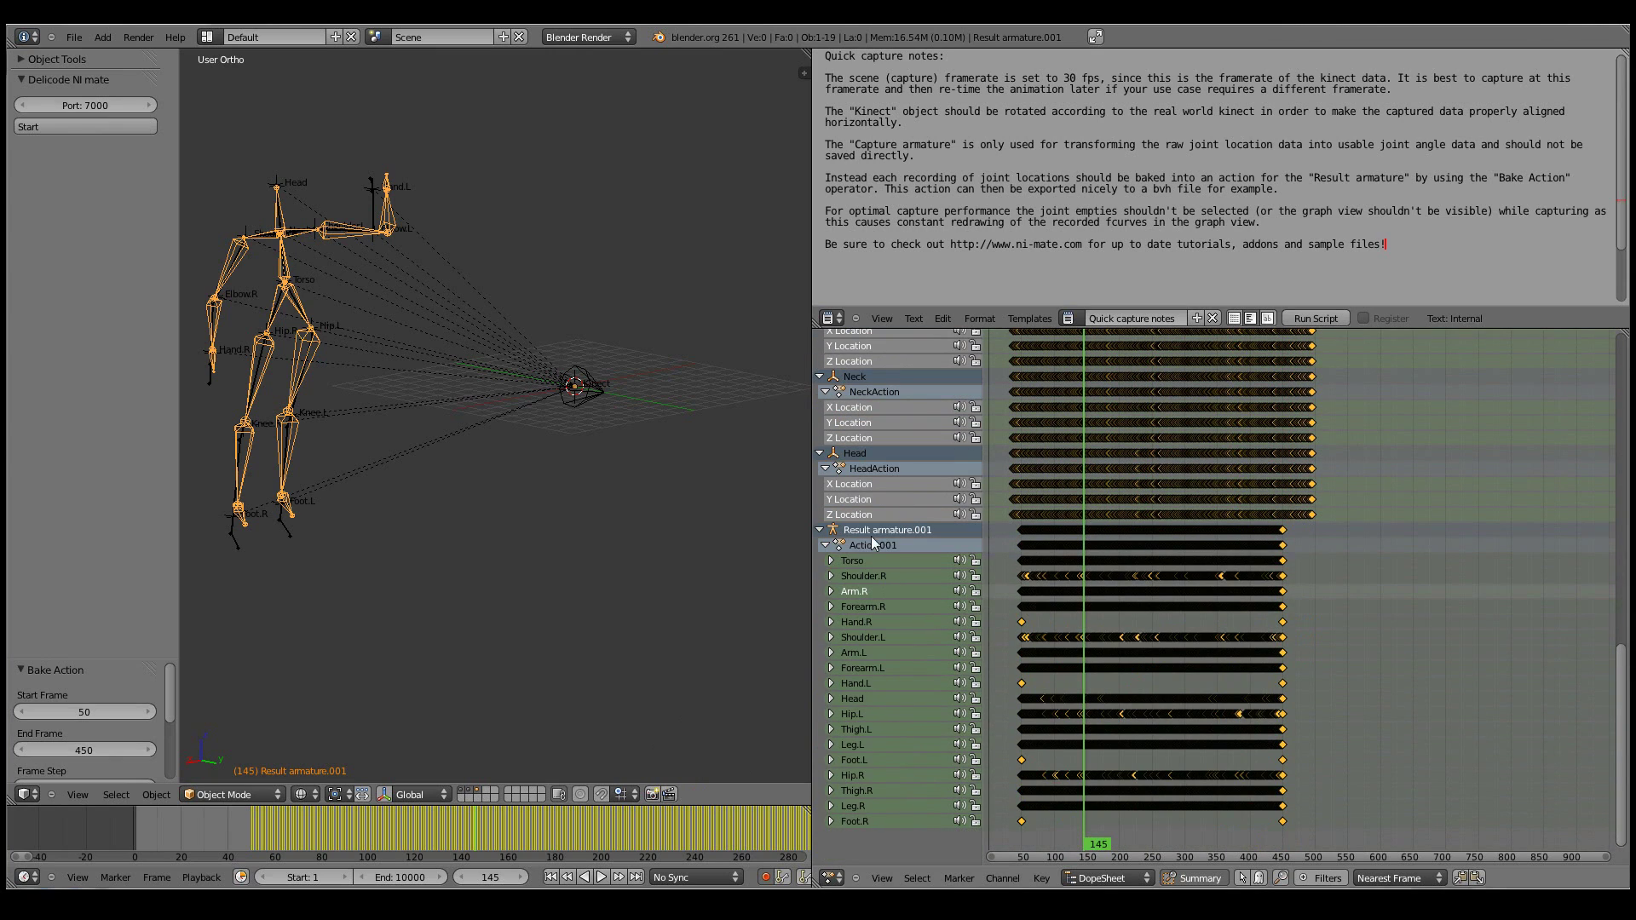
{"action": "left_click", "coordinate": [886, 541]}
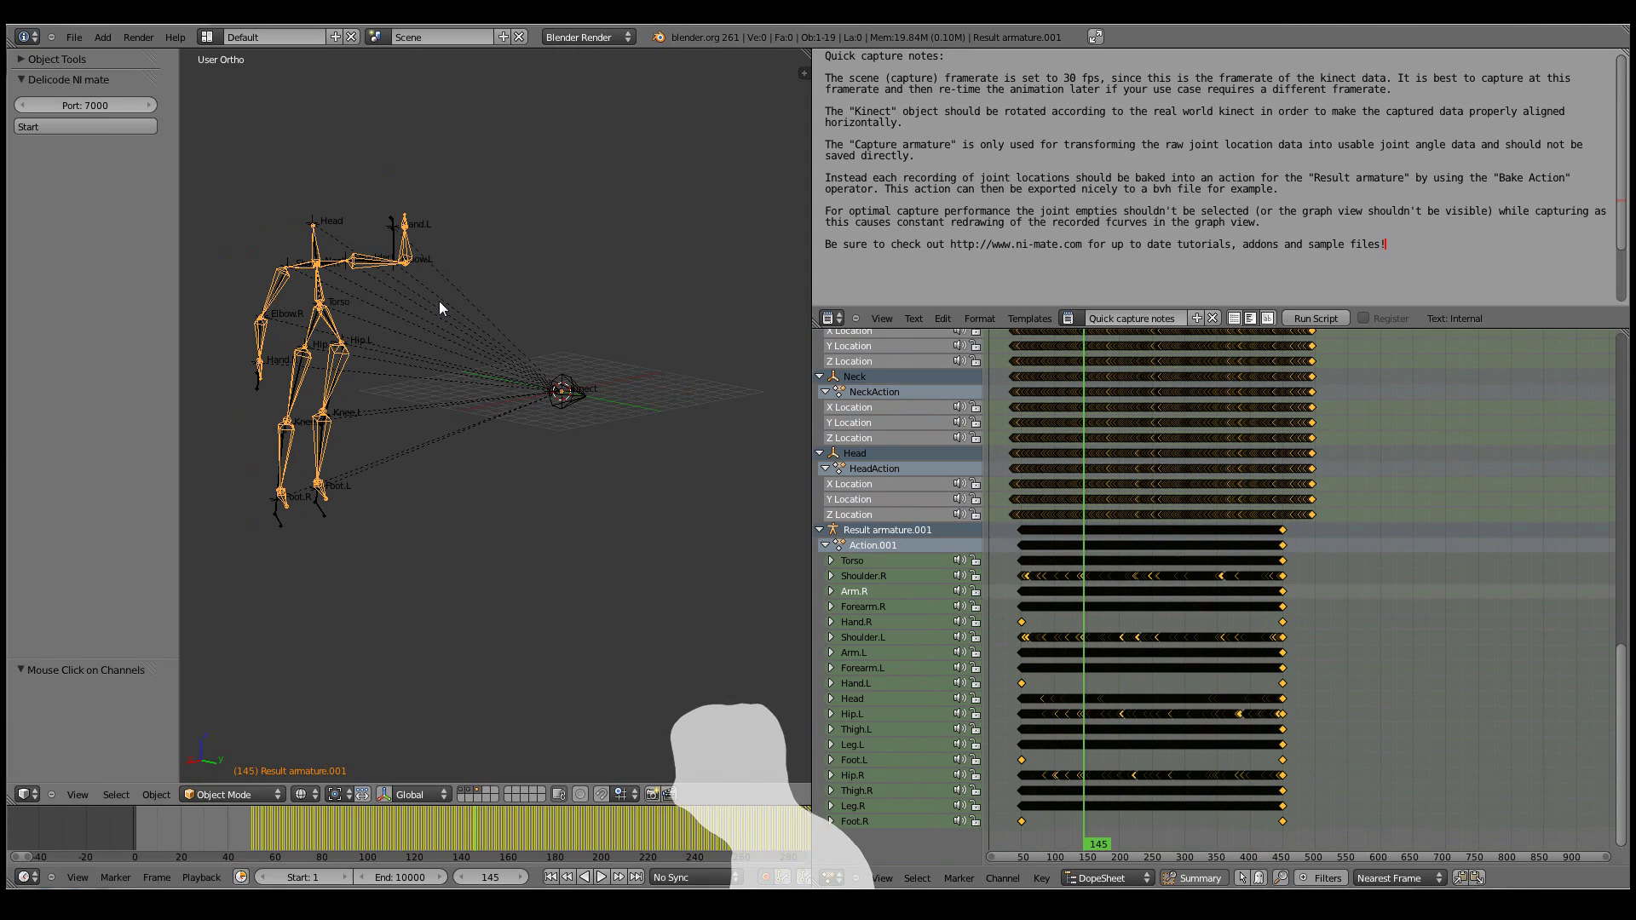
Step: Export a BVH file, Delicode_NI_mate_Mocap.bvh, to the Desktop with frames 50 to 450
{"action": "left_click", "coordinate": [74, 38]}
{"action": "mouse_move", "coordinate": [136, 313]}
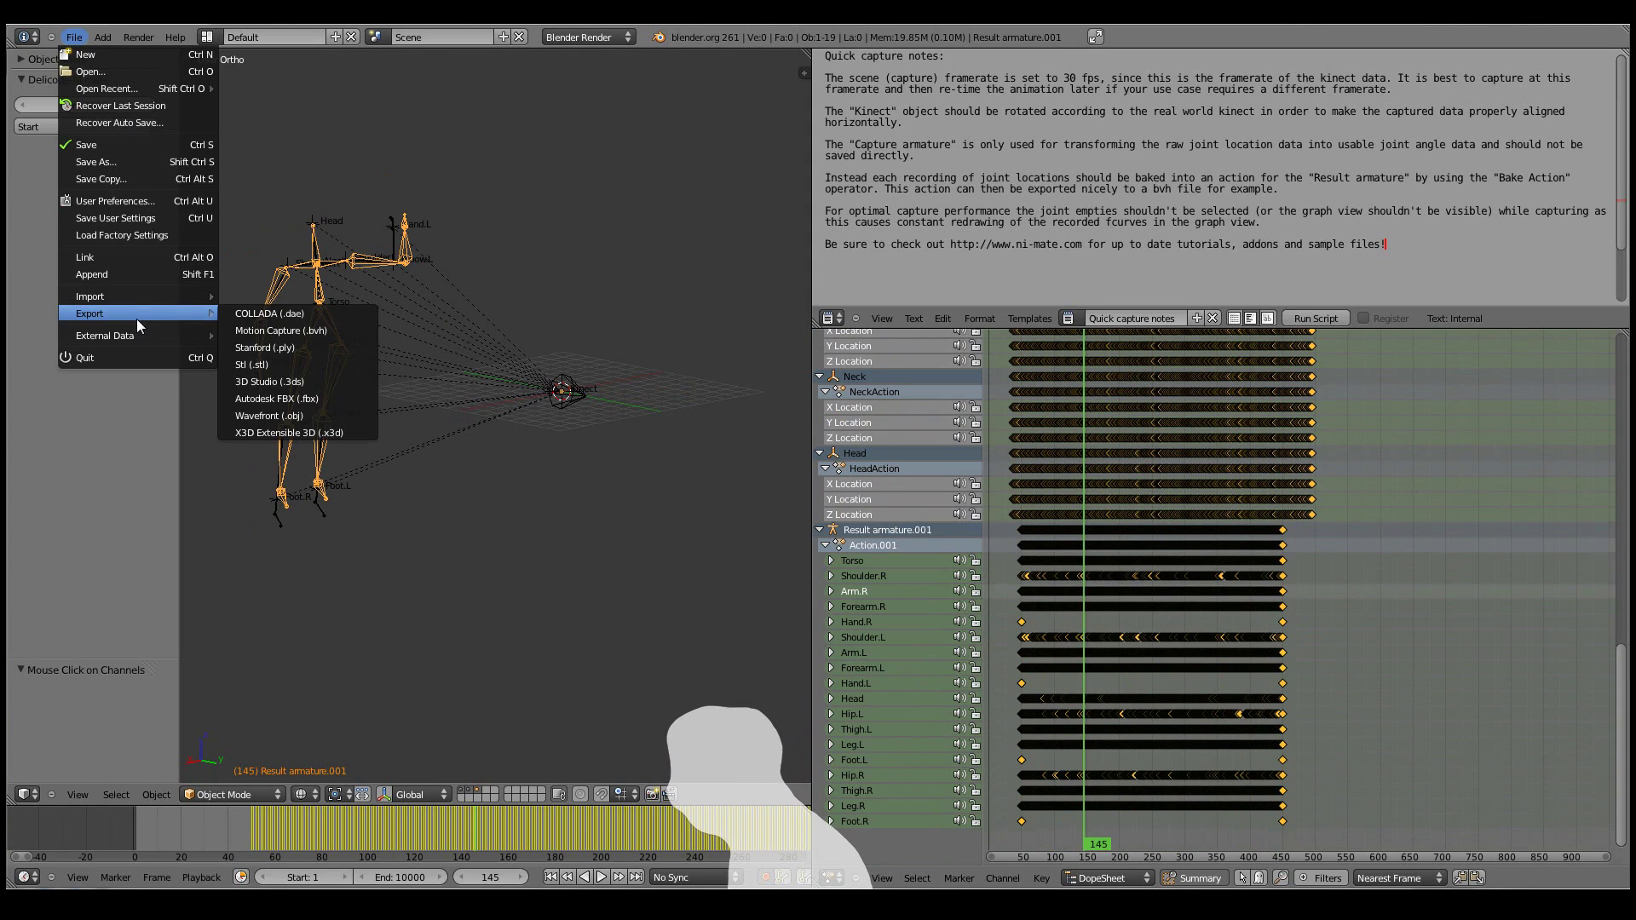
{"action": "left_click", "coordinate": [302, 330]}
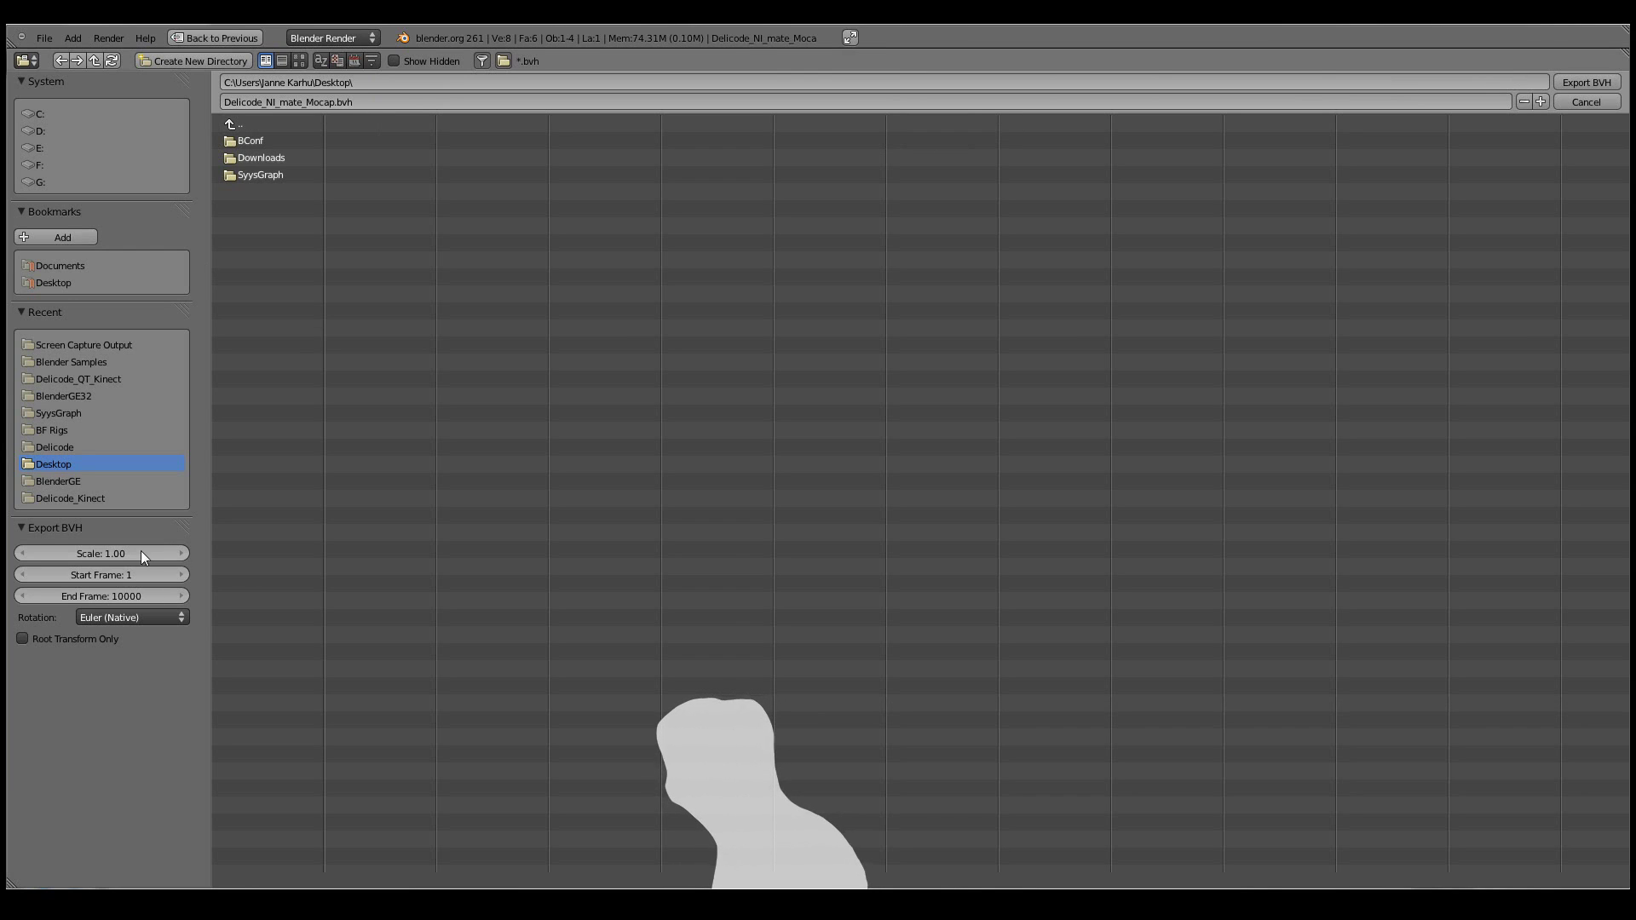
{"action": "left_click", "coordinate": [121, 575]}
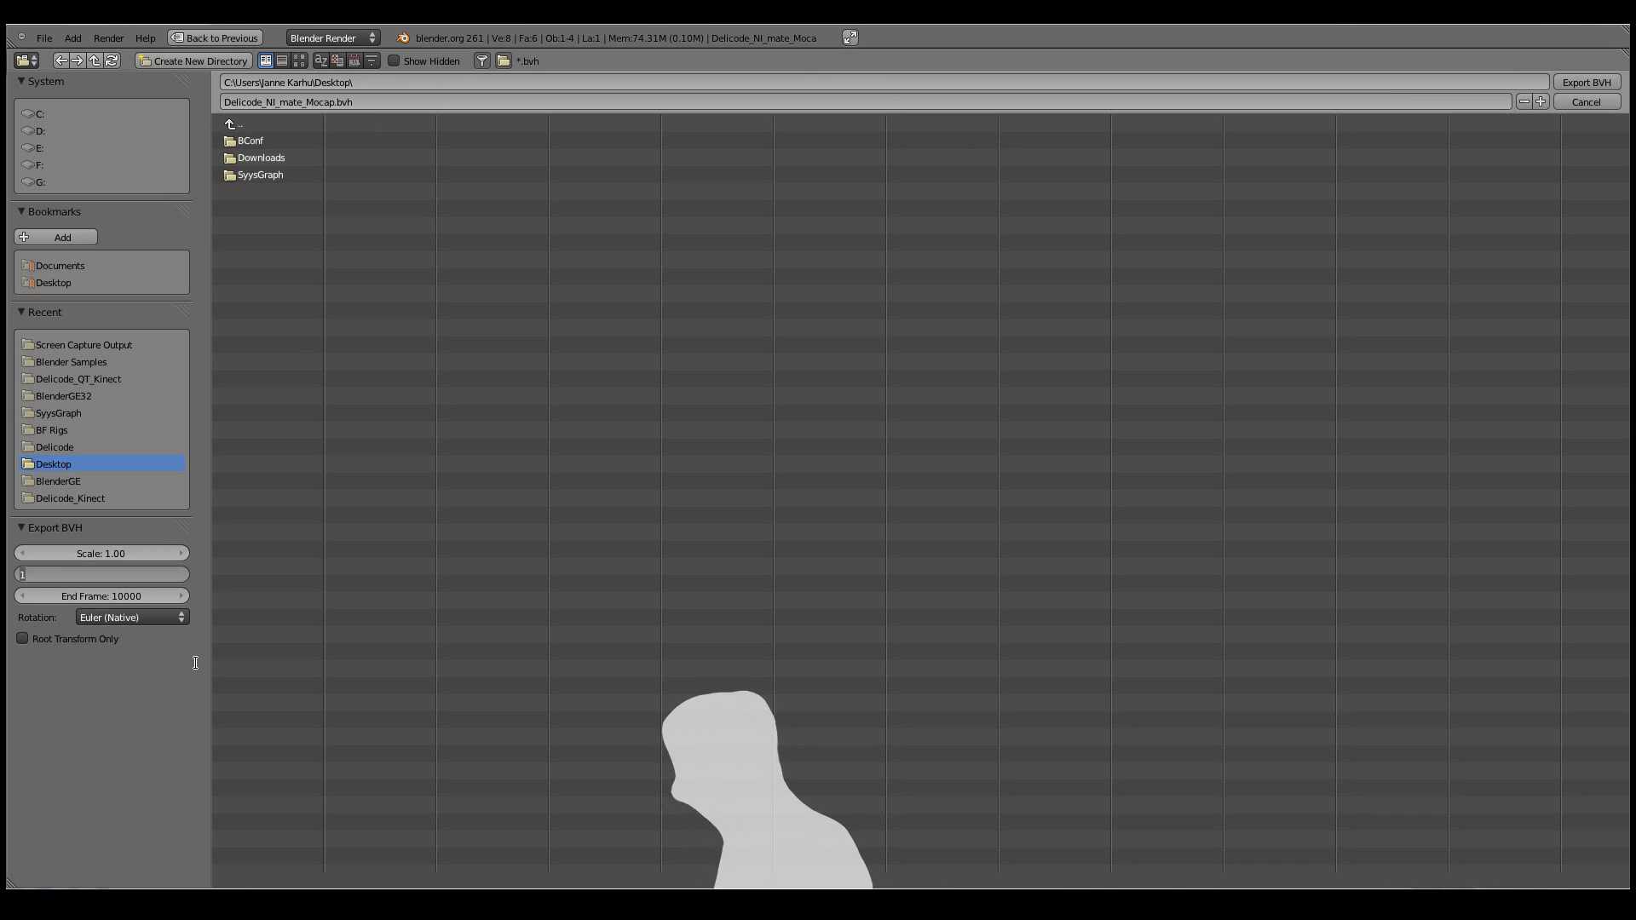
{"action": "type", "text": "50"}
{"action": "key", "text": "Return"}
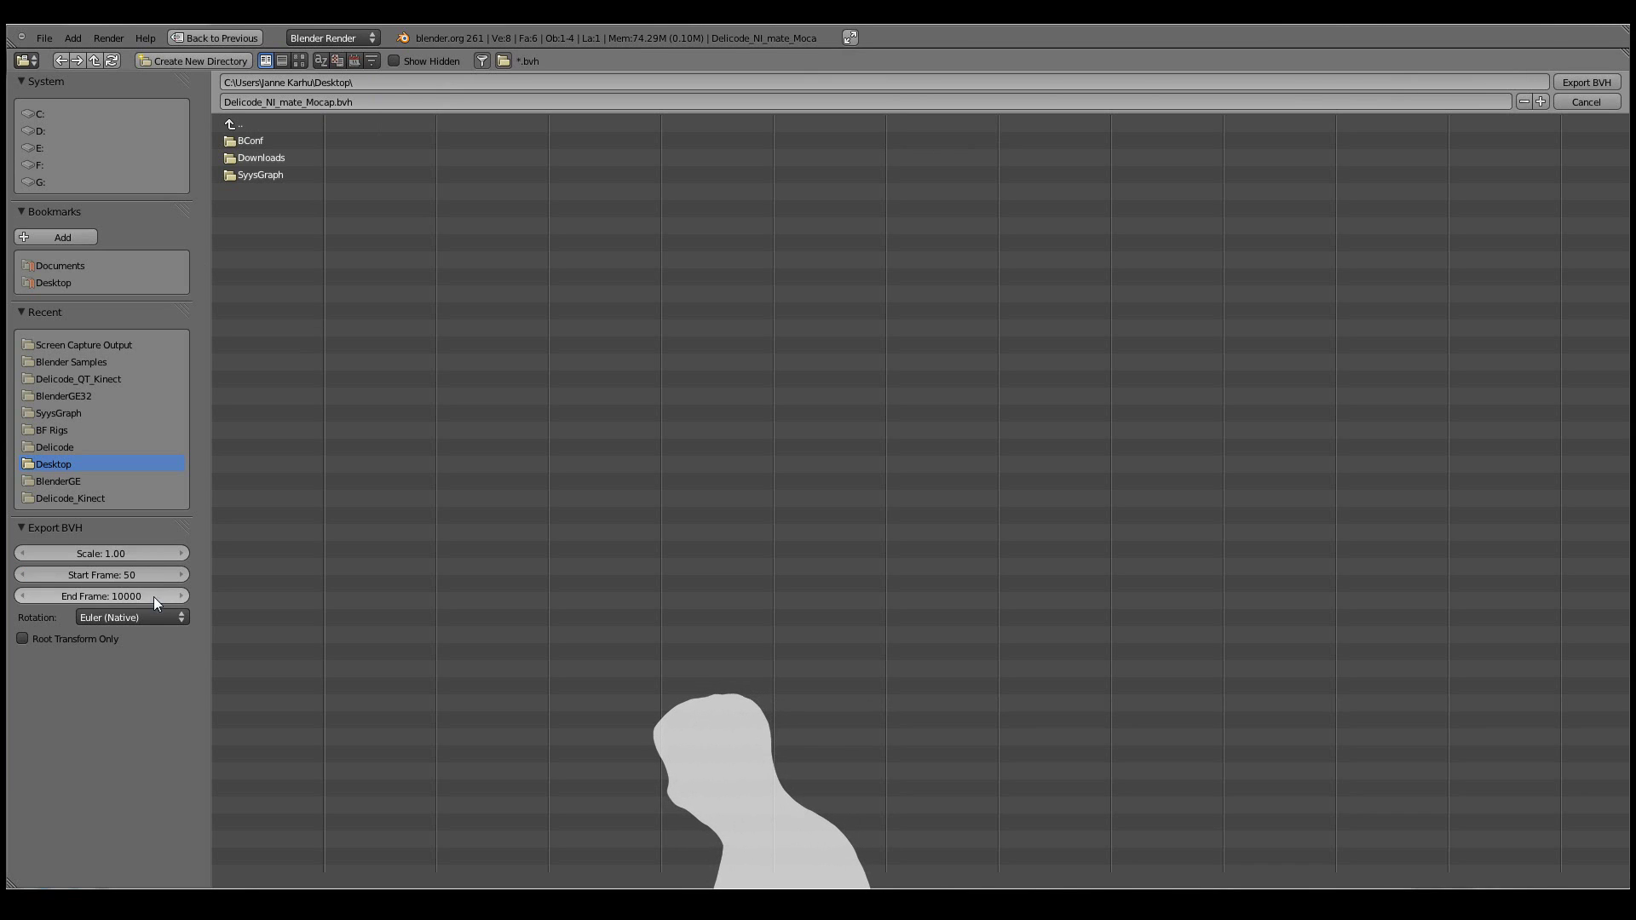
{"action": "left_click_drag", "start_coordinate": [138, 598], "coordinate": [140, 598]}
{"action": "left_click", "coordinate": [137, 597]}
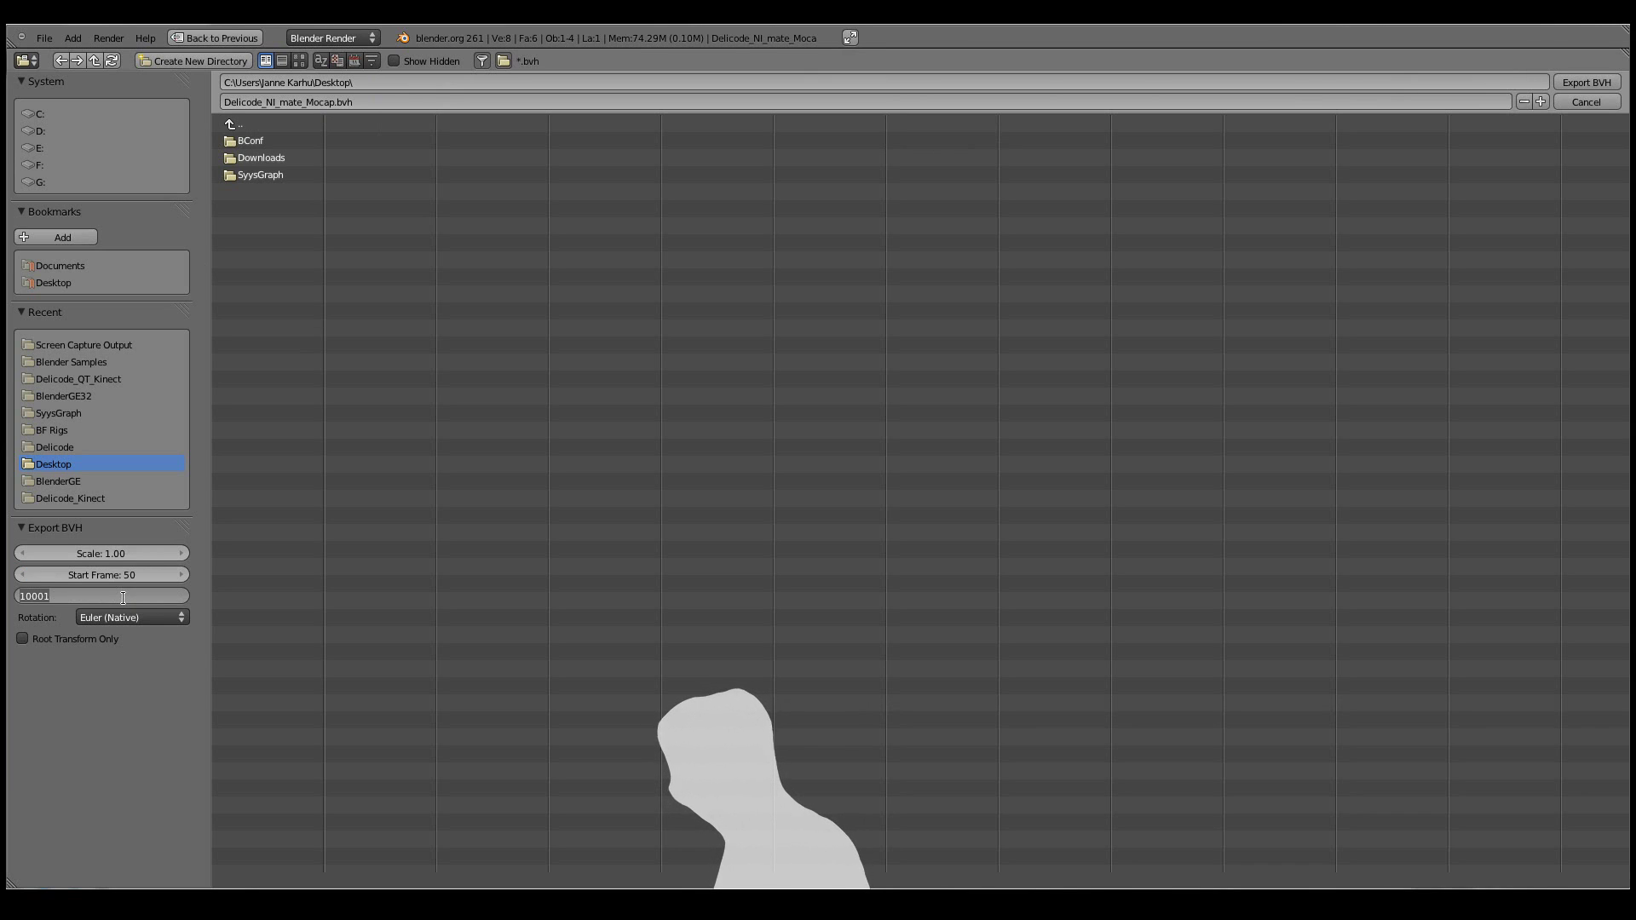
{"action": "type", "text": "450"}
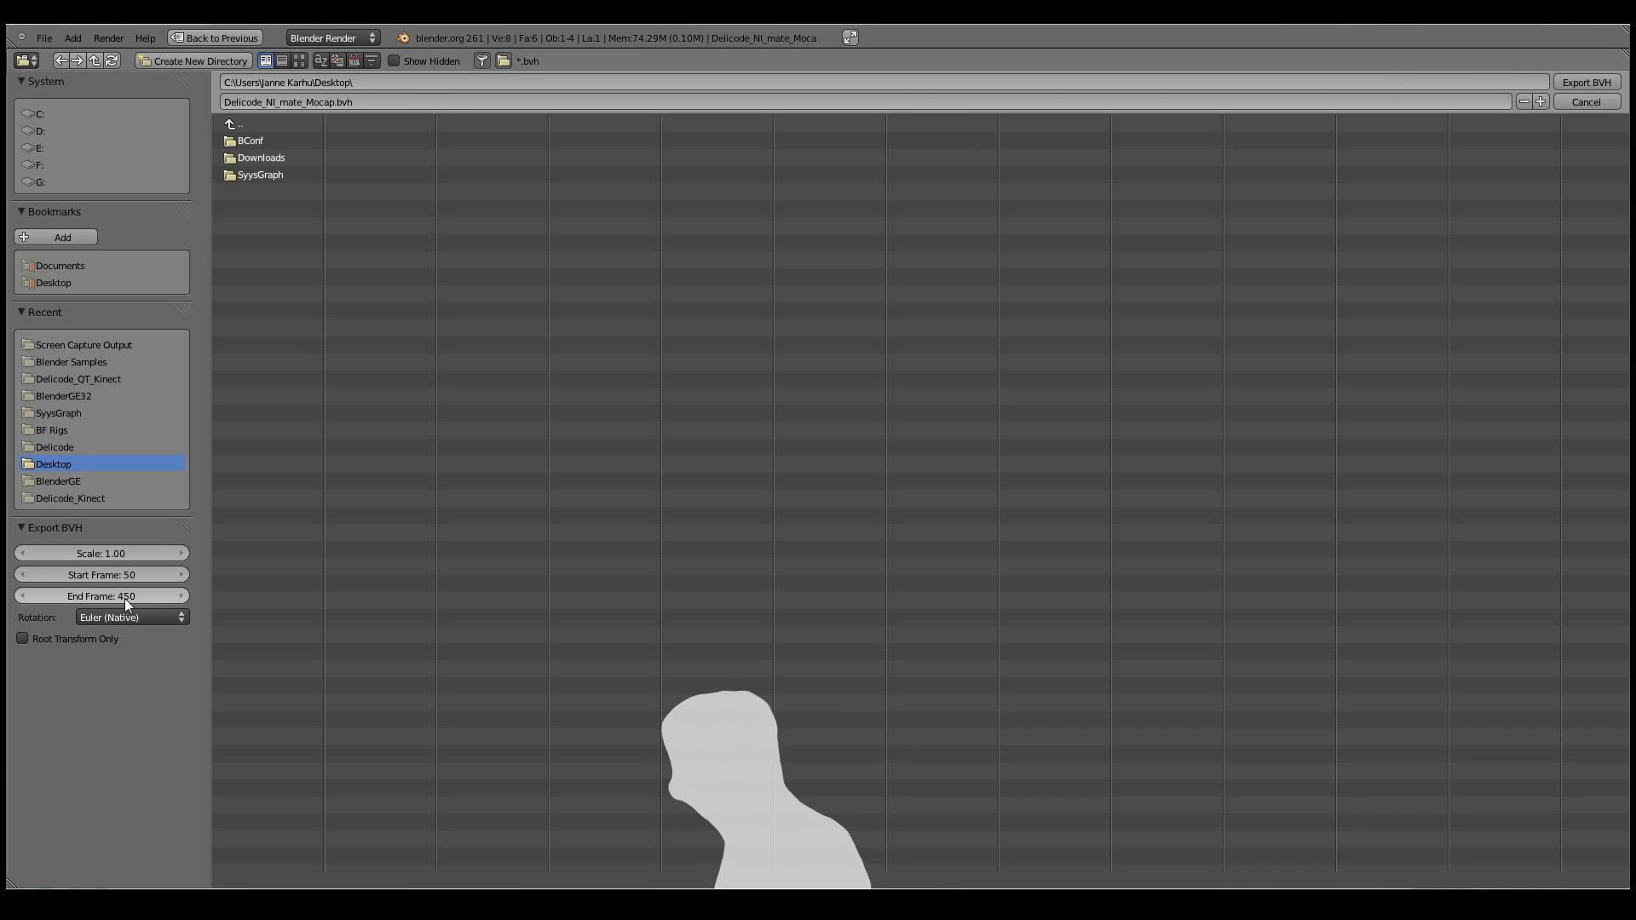
{"action": "key", "text": "Return"}
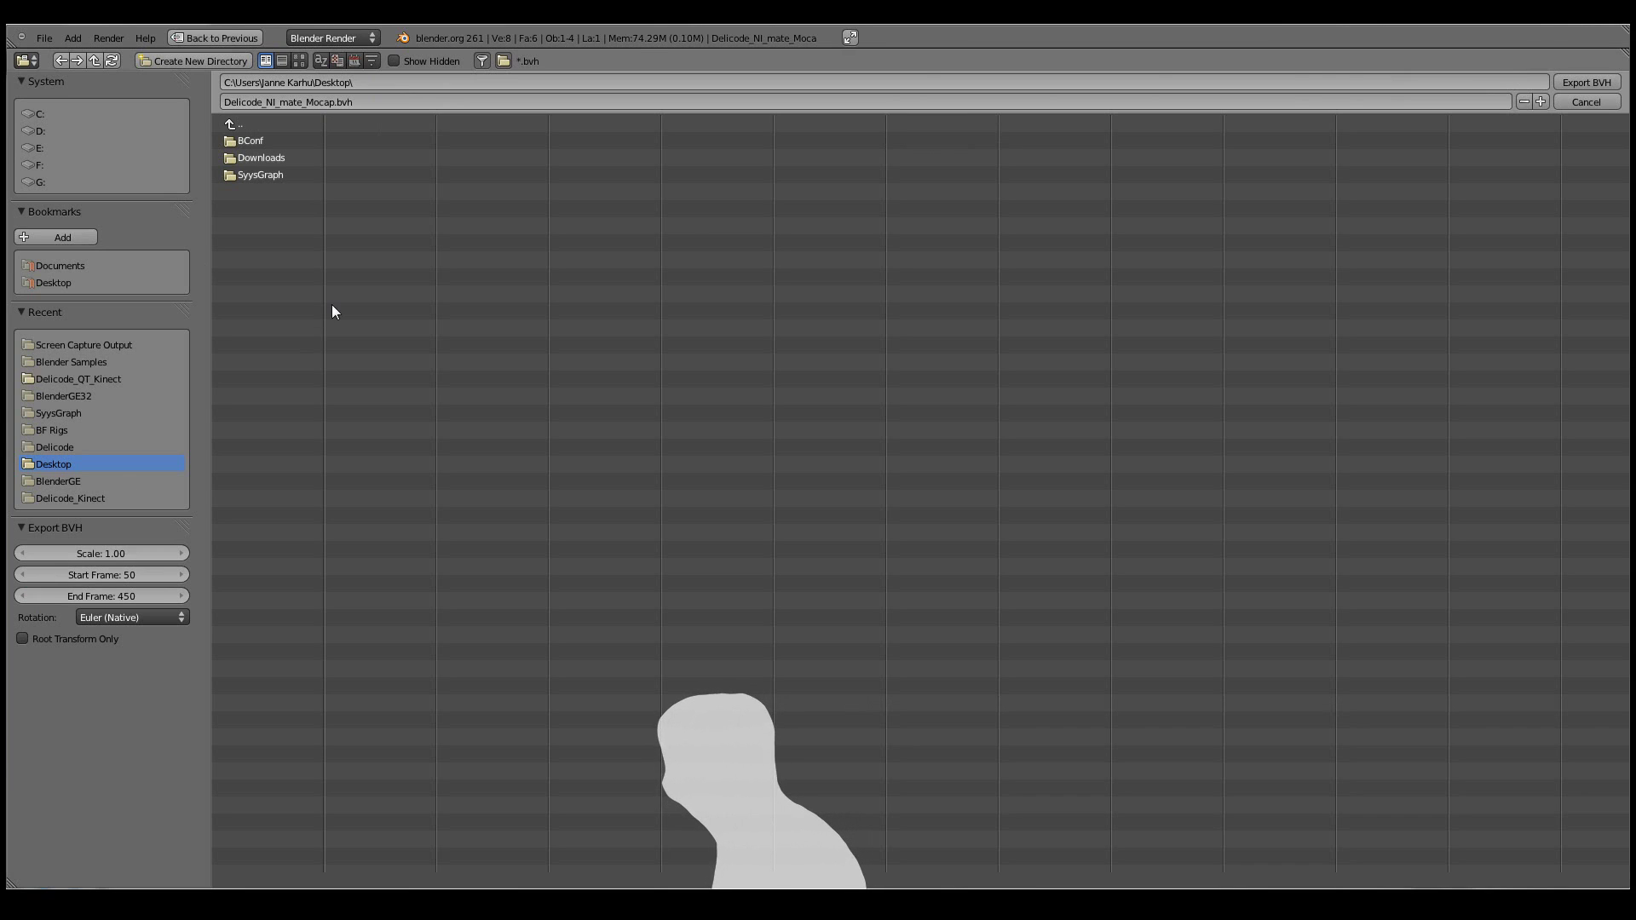
{"action": "left_click", "coordinate": [1575, 83]}
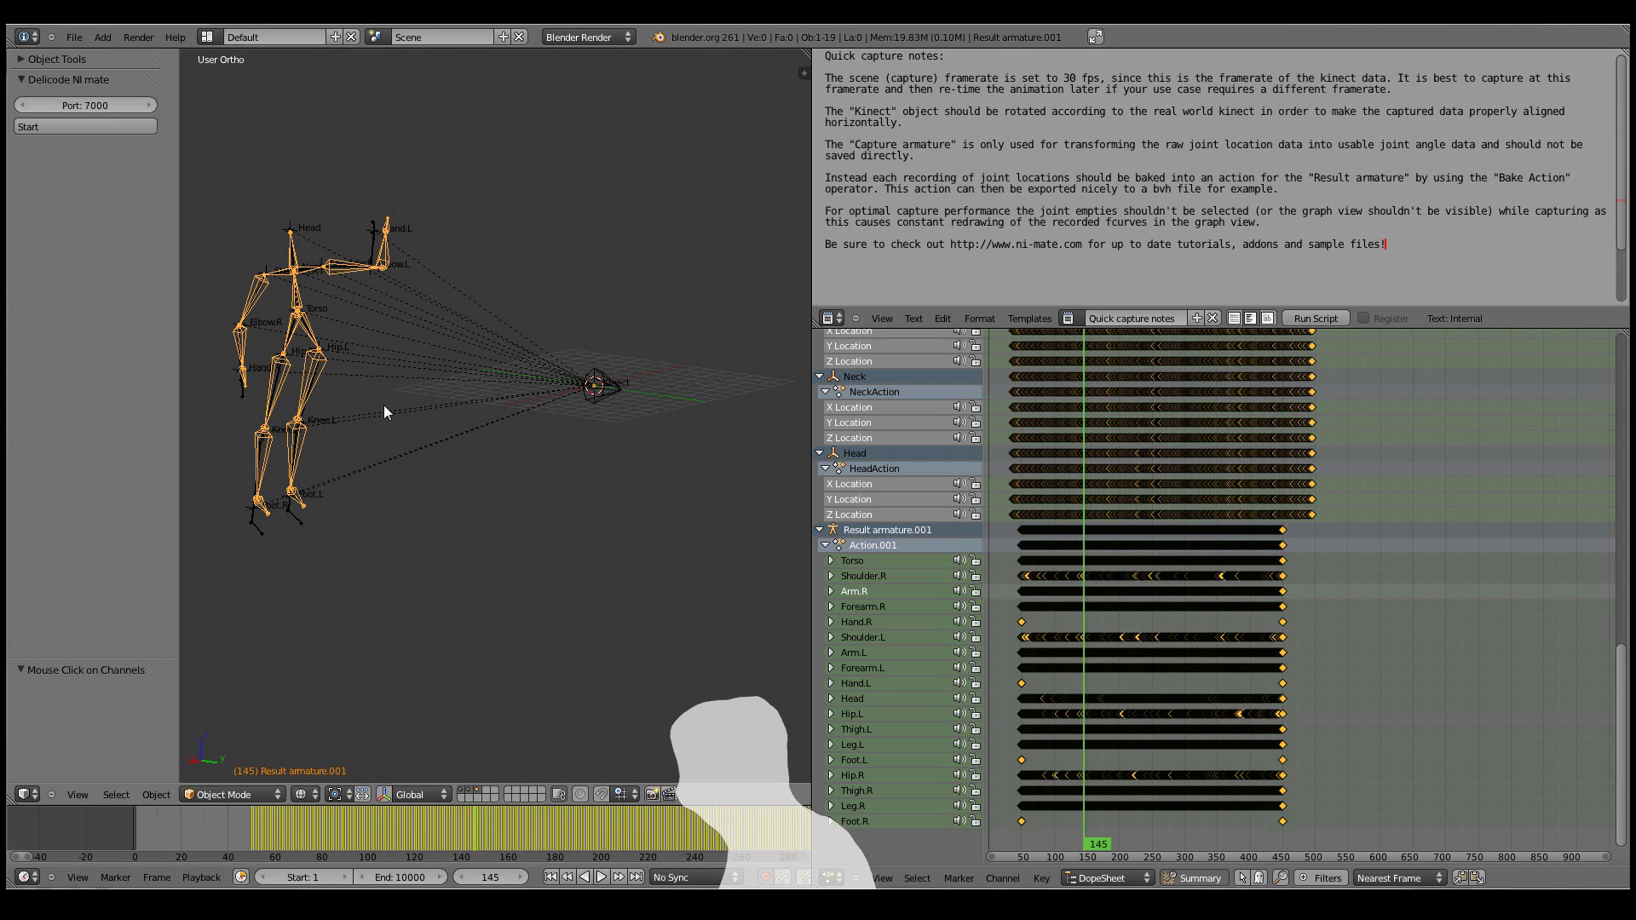
Step: Delete Result armature.001, leaving the original Result armature selected
{"action": "key", "text": "x"}
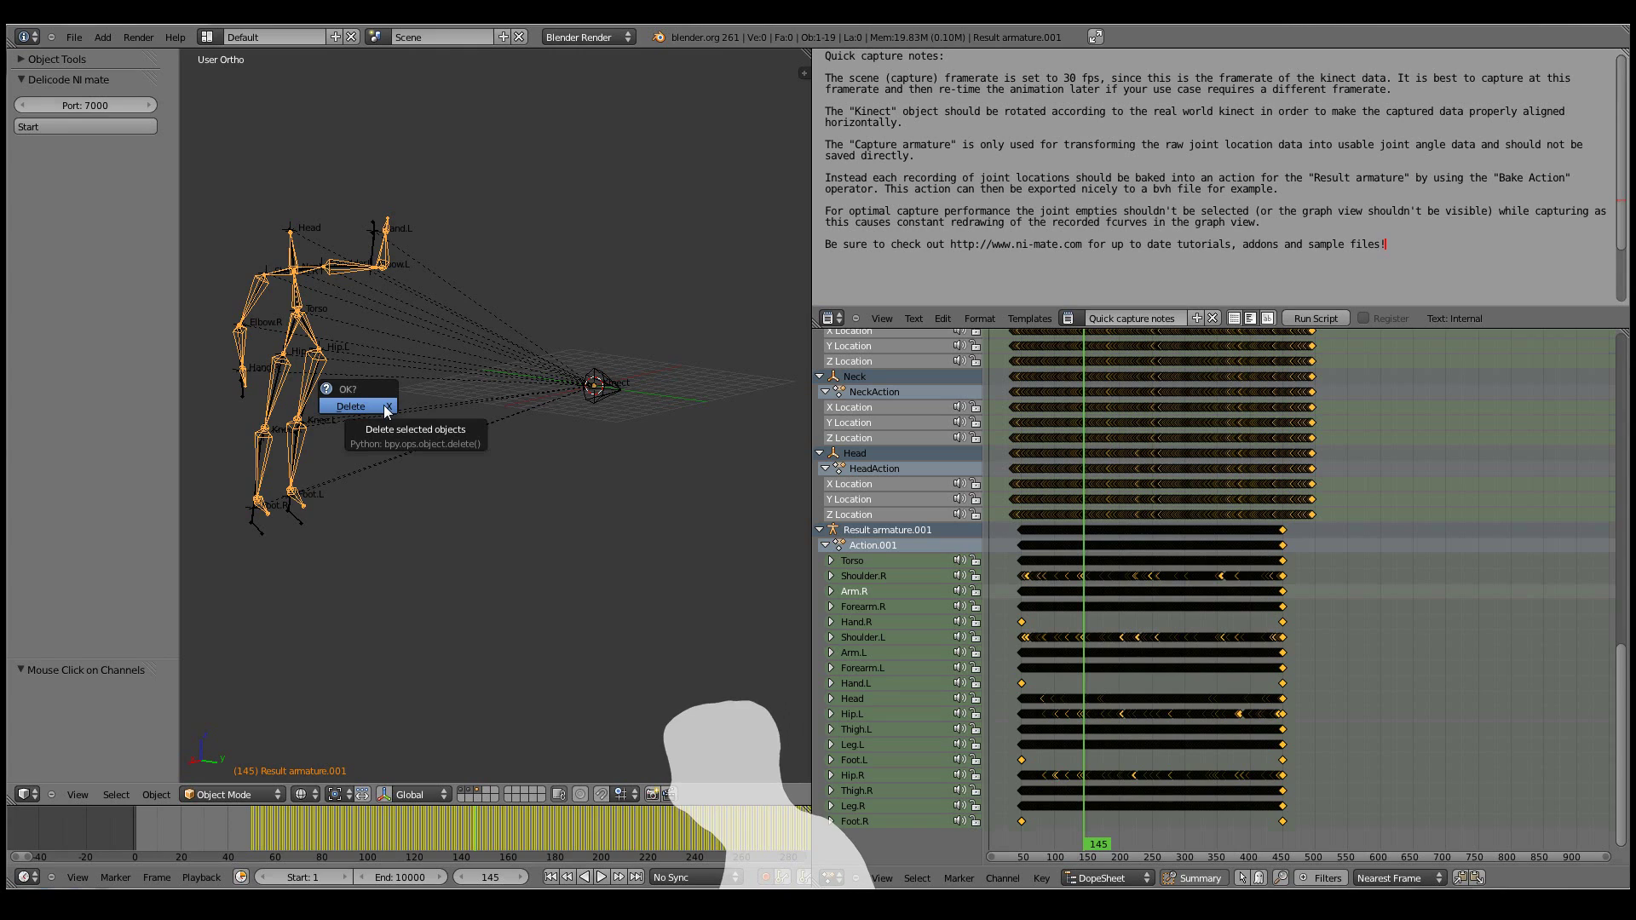
{"action": "left_click", "coordinate": [387, 408]}
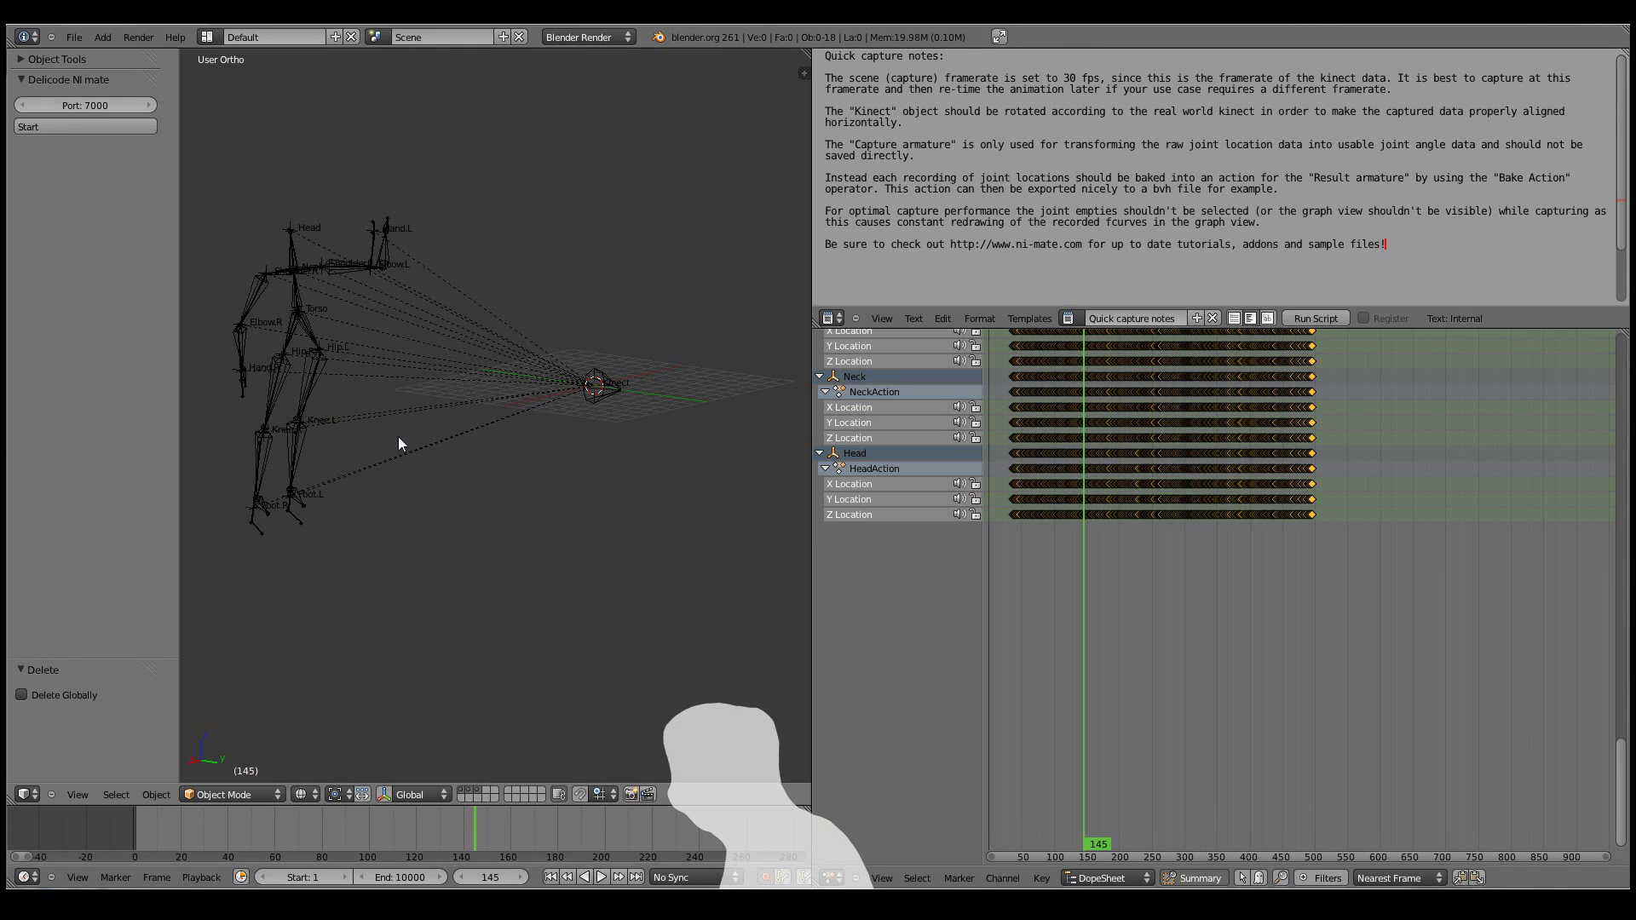
{"action": "right_click", "coordinate": [324, 366]}
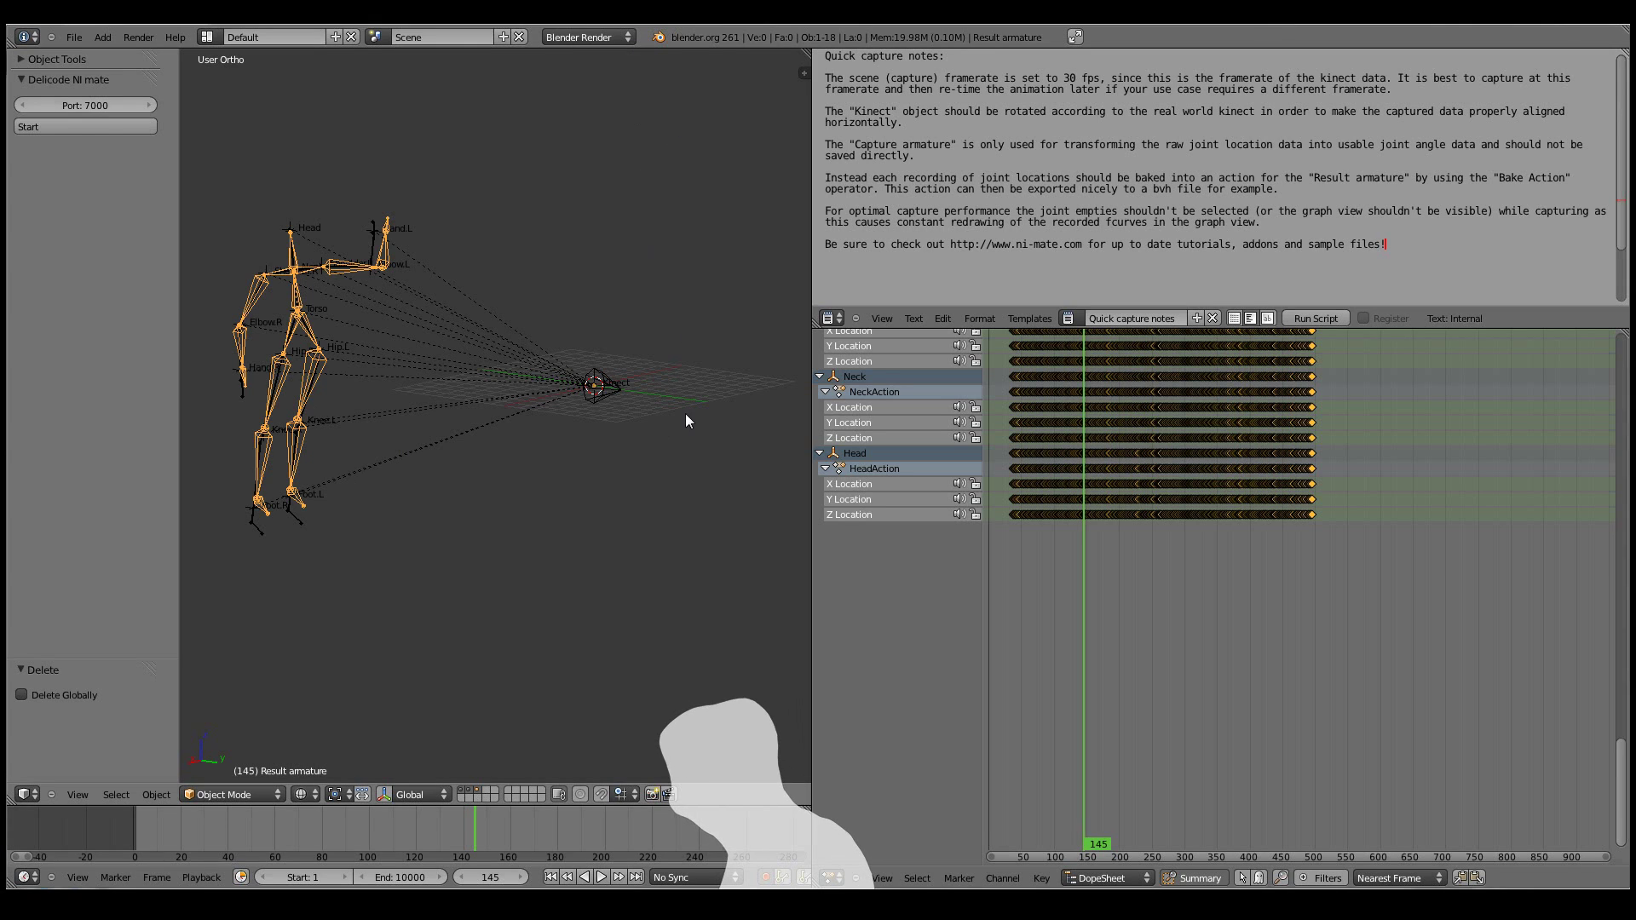
Step: Reload the default start-up file and dismiss the open-file browser without loading anything
{"action": "key", "text": "ctrl+n"}
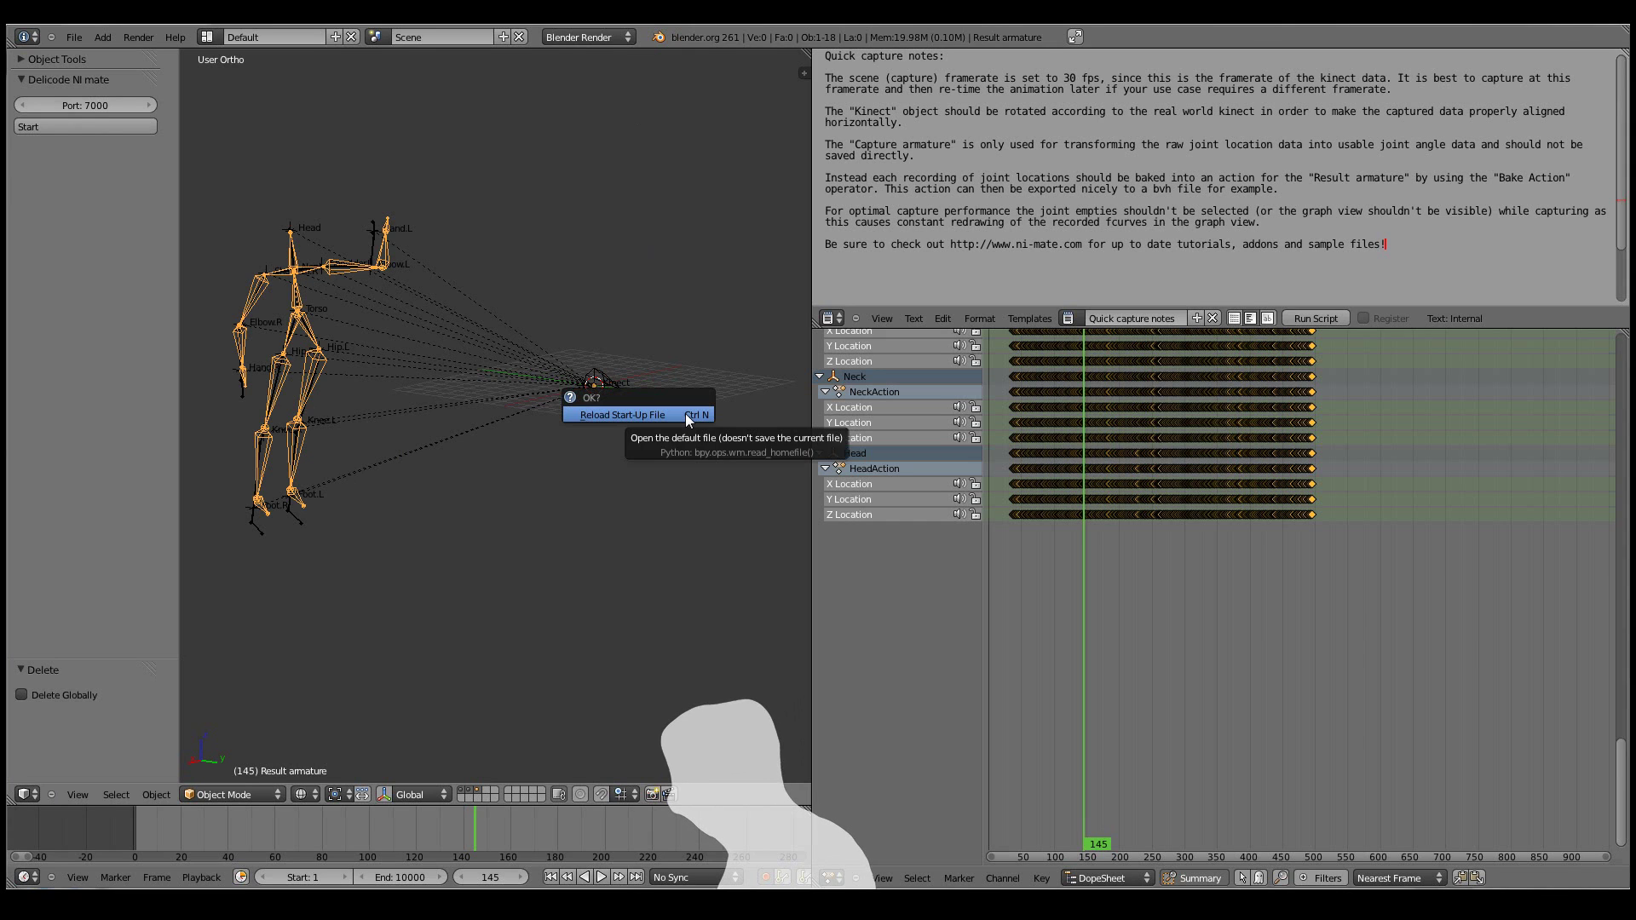
{"action": "key", "text": "Return"}
{"action": "key", "text": "ctrl+o"}
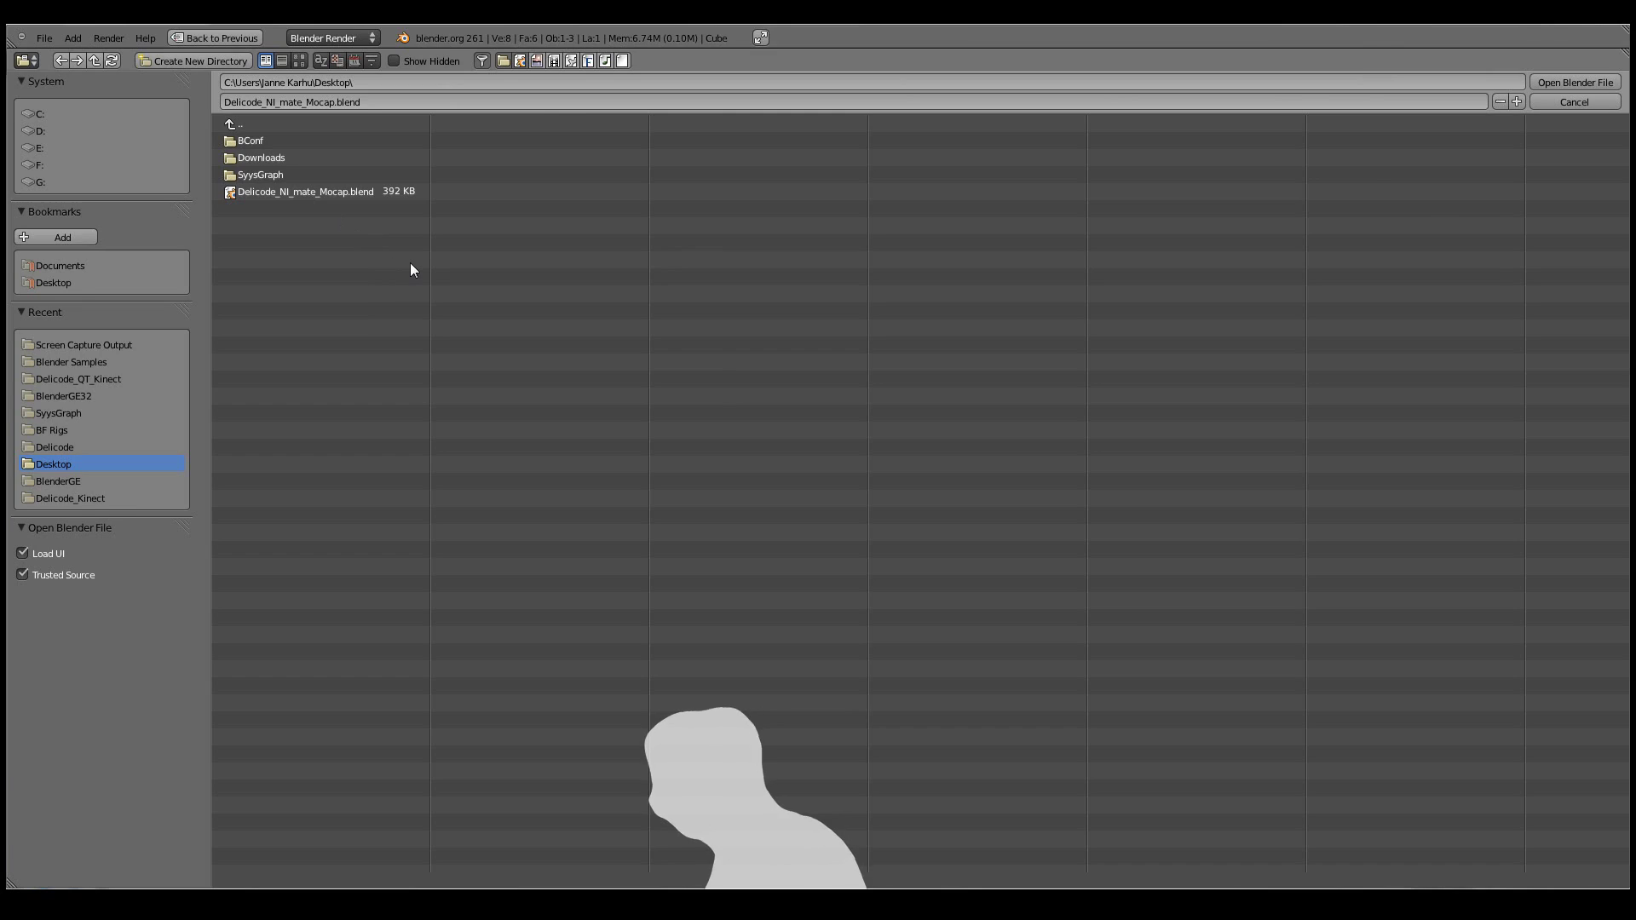
{"action": "key", "text": "Escape"}
Step: Import Delicode_NI_mate_Mocap.bvh from the Desktop with the forward axis set to Y Forward
{"action": "left_click", "coordinate": [73, 36]}
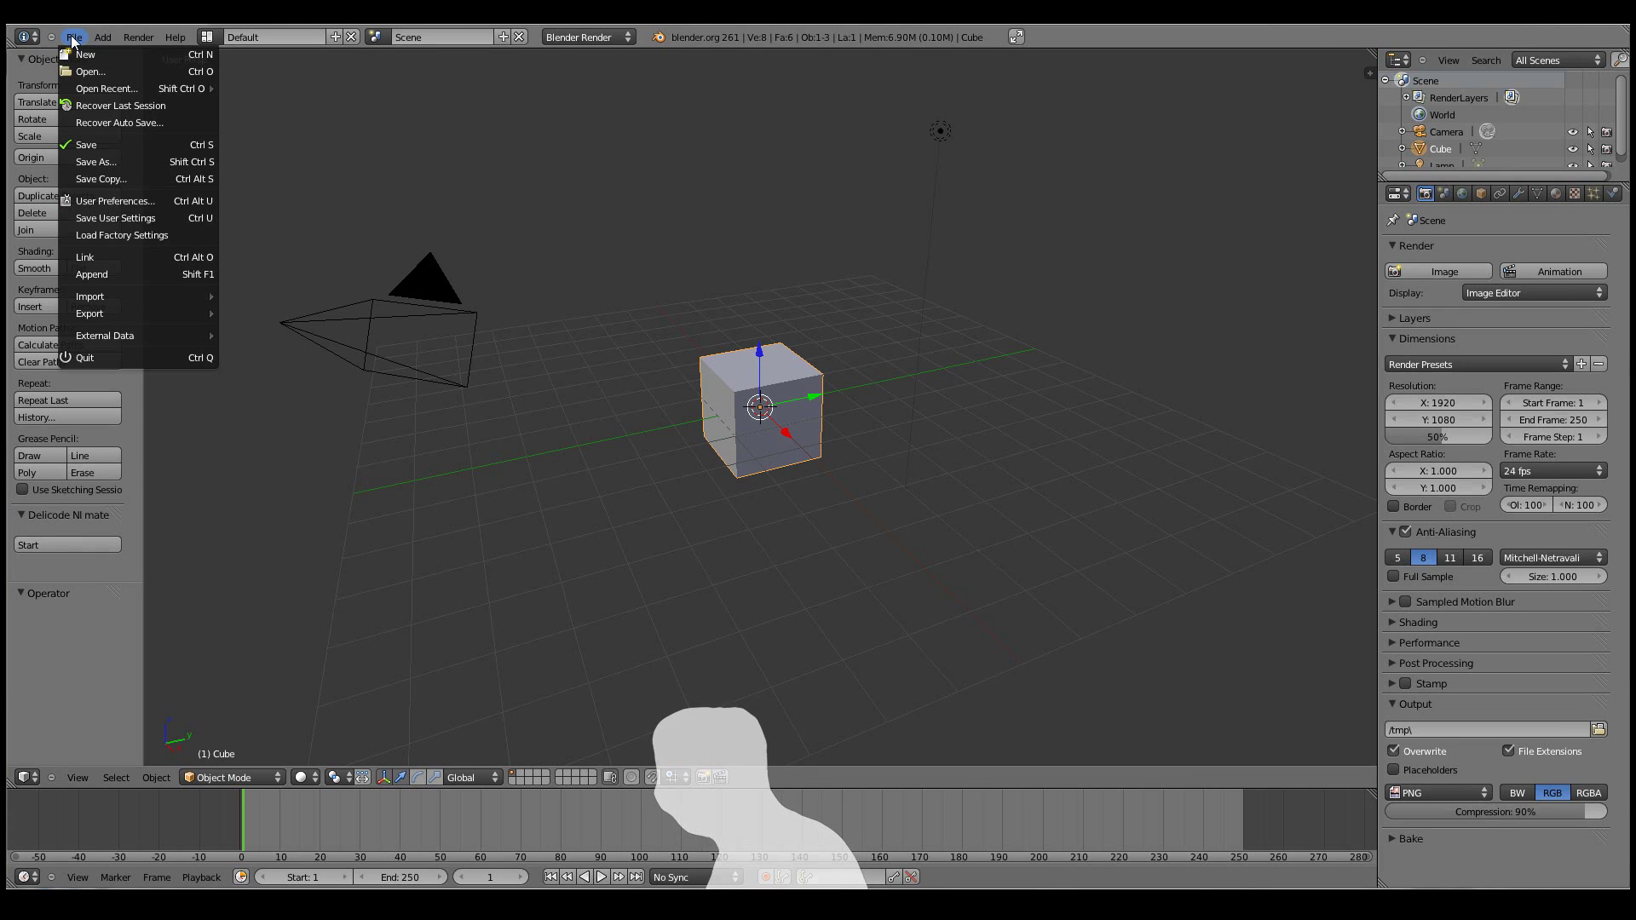
{"action": "mouse_move", "coordinate": [151, 300]}
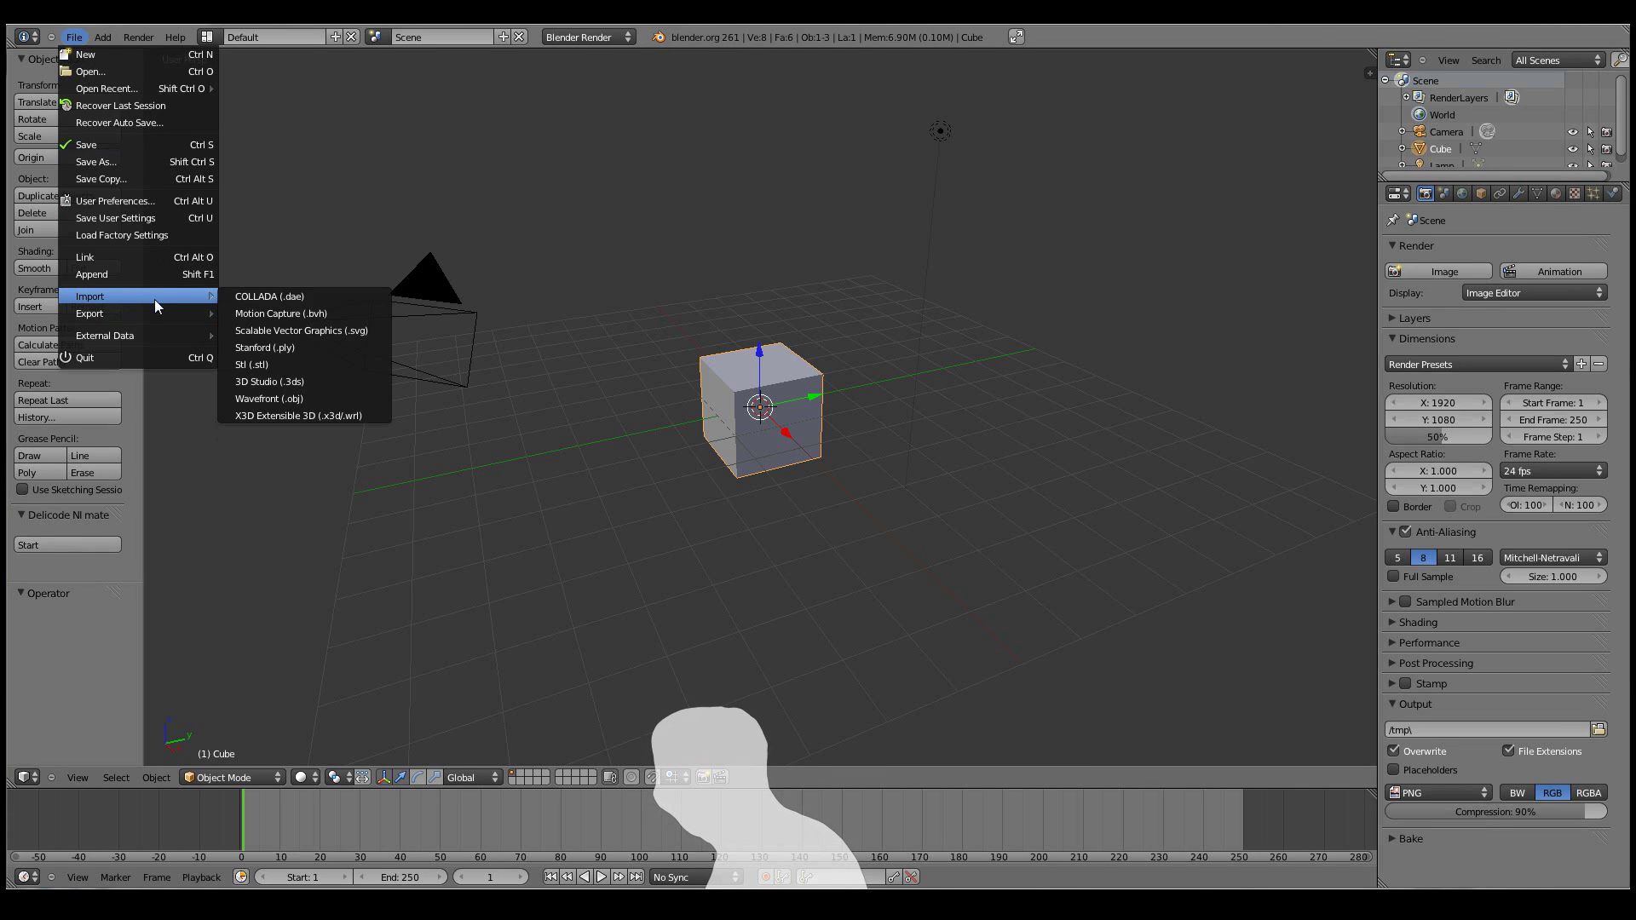
{"action": "left_click", "coordinate": [314, 313]}
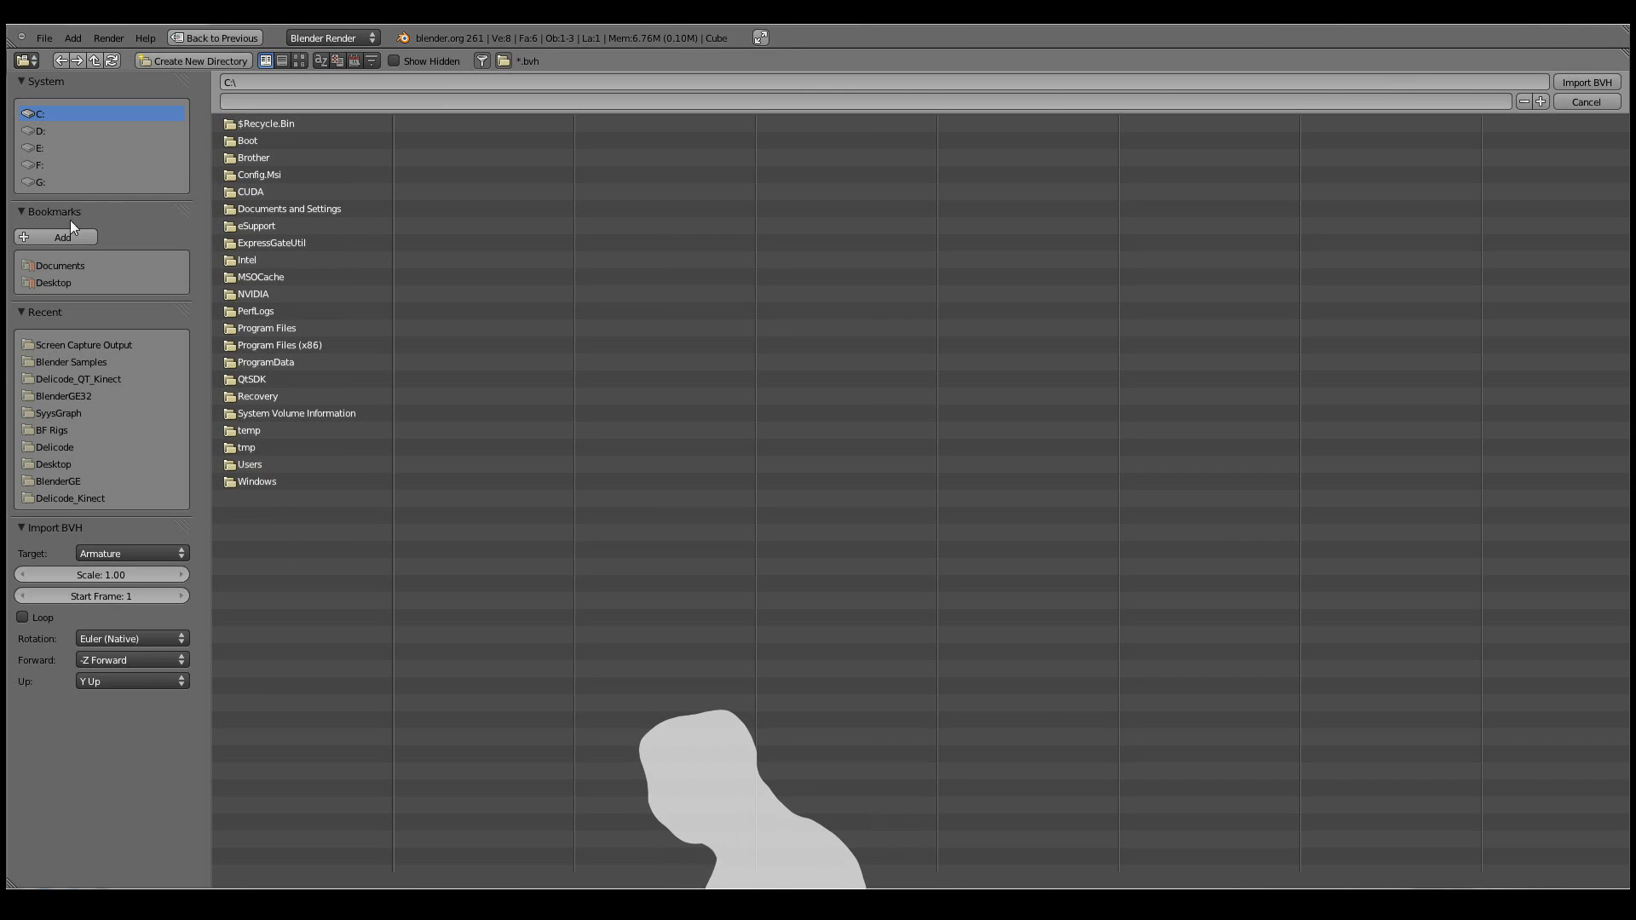
{"action": "left_click", "coordinate": [58, 282]}
{"action": "left_click", "coordinate": [320, 191]}
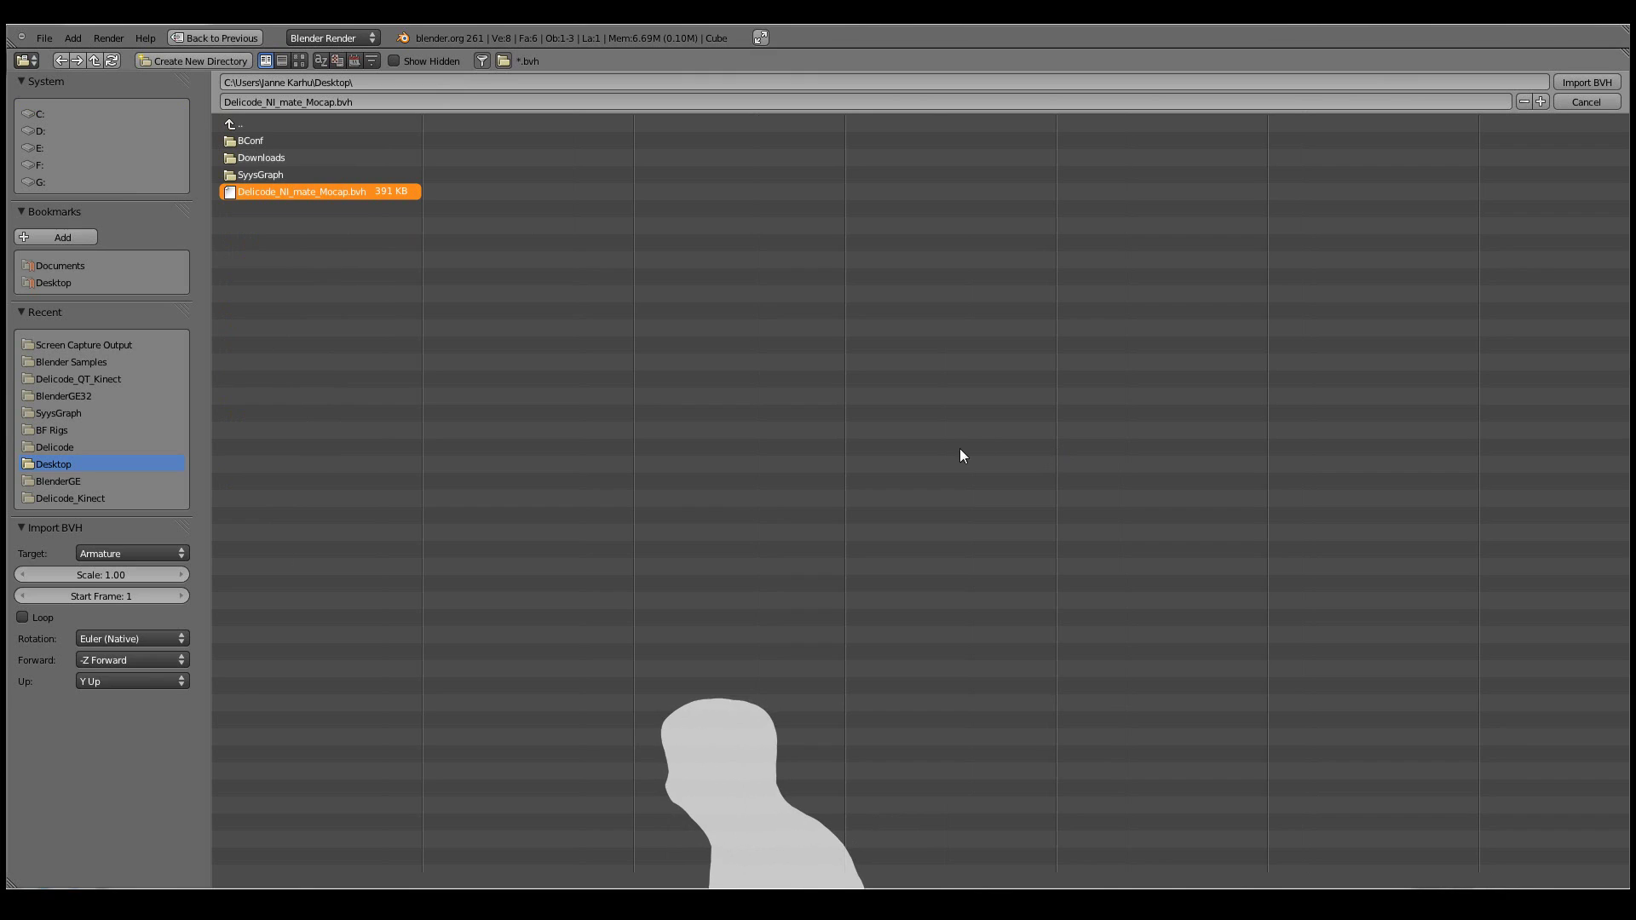
{"action": "left_click", "coordinate": [141, 658]}
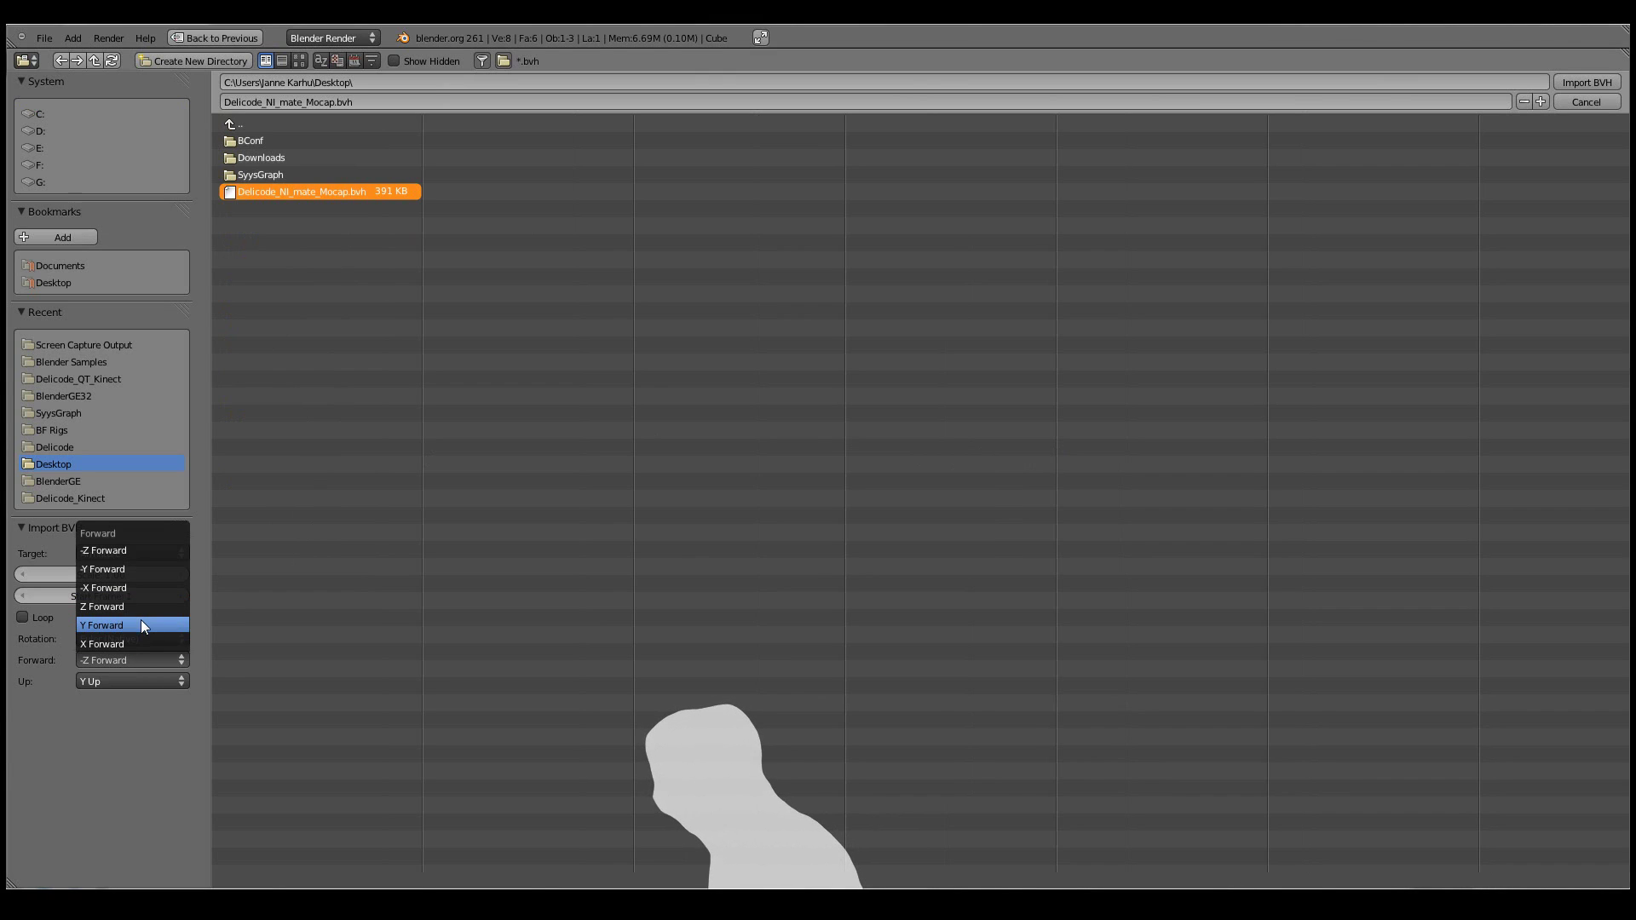
{"action": "left_click", "coordinate": [131, 625]}
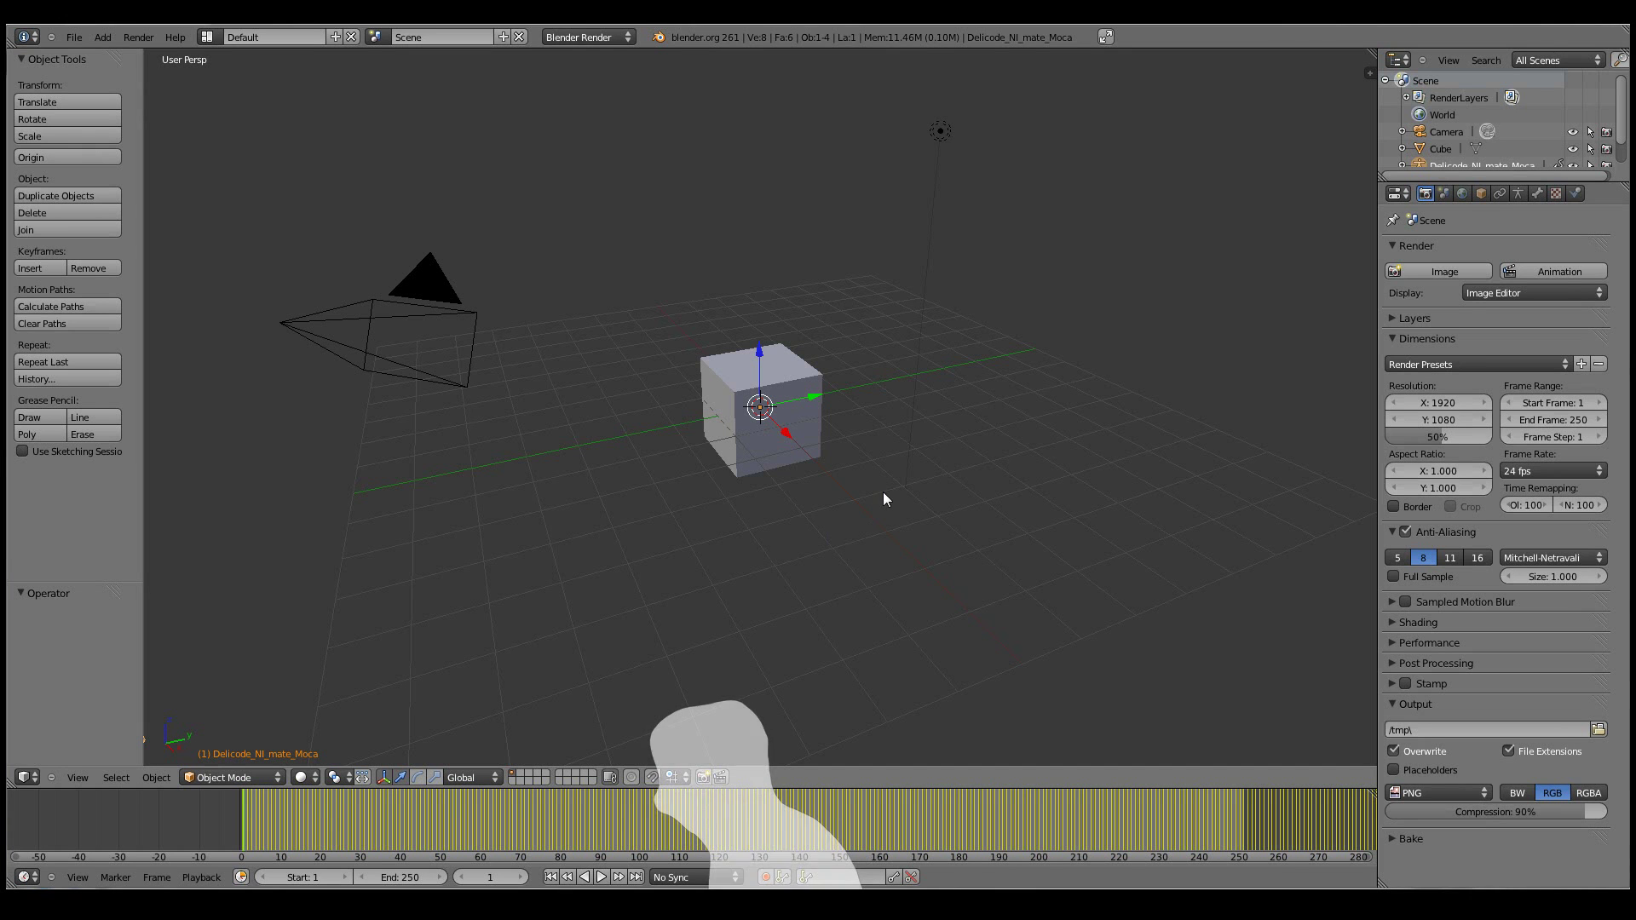
Step: Orbit to the imported skeleton and scrub its animation from frame 65 through 206
{"action": "middle_click_drag", "start_coordinate": [883, 492], "coordinate": [721, 503]}
{"action": "scroll", "coordinate": [721, 510], "scroll_direction": "down", "scroll_amount": 5}
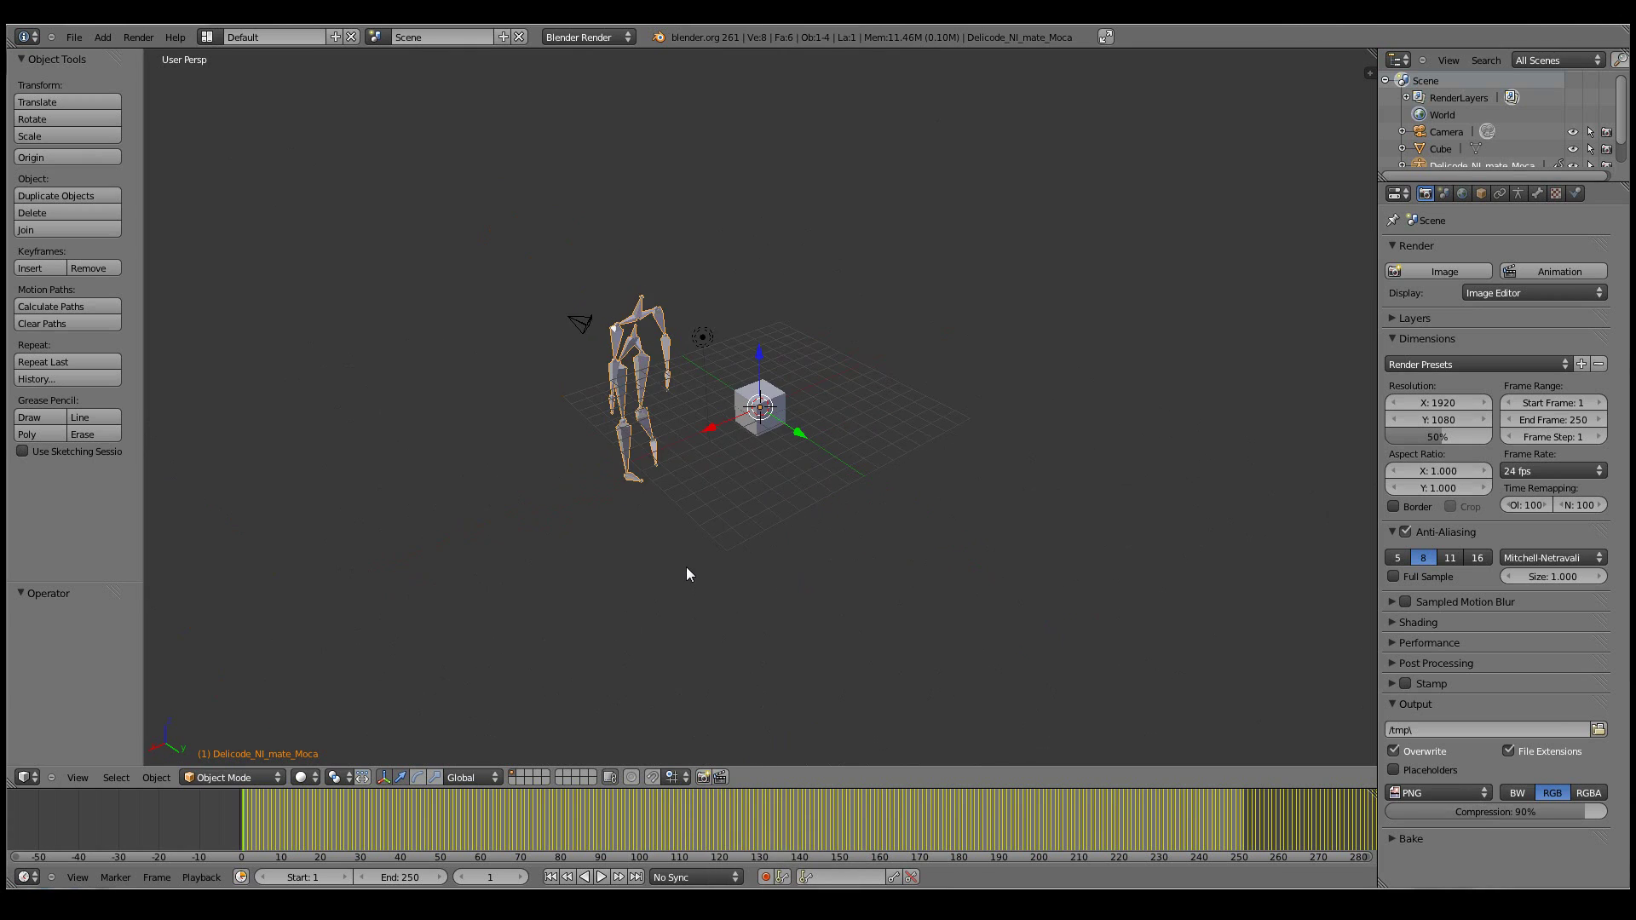
{"action": "scroll", "coordinate": [686, 565], "scroll_direction": "up", "scroll_amount": 2}
{"action": "left_click", "coordinate": [502, 814]}
{"action": "left_click_drag", "start_coordinate": [499, 807], "coordinate": [420, 808]}
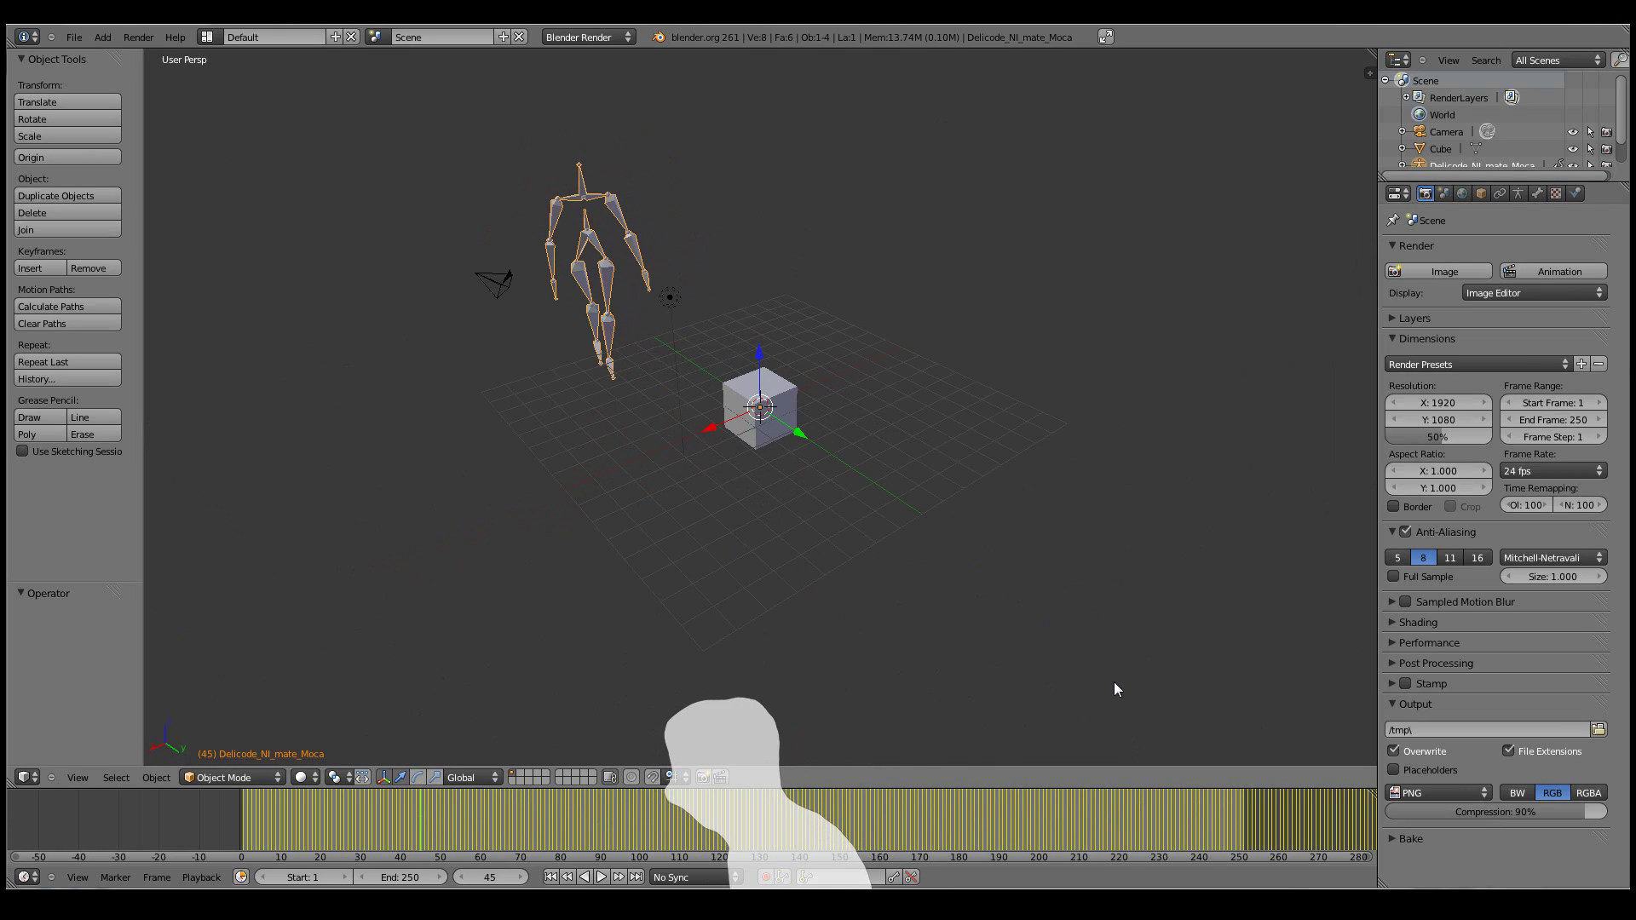